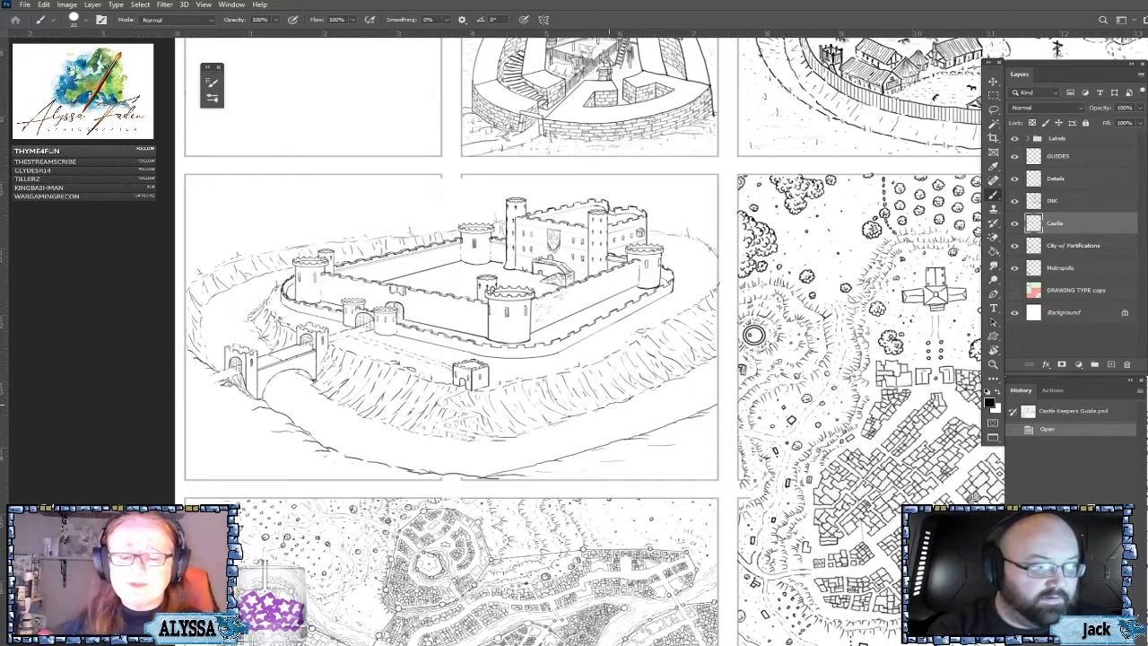
Examine the castle illustration and the neighbouring city map panels on the sheet.
scroll(496, 435, up, 1)
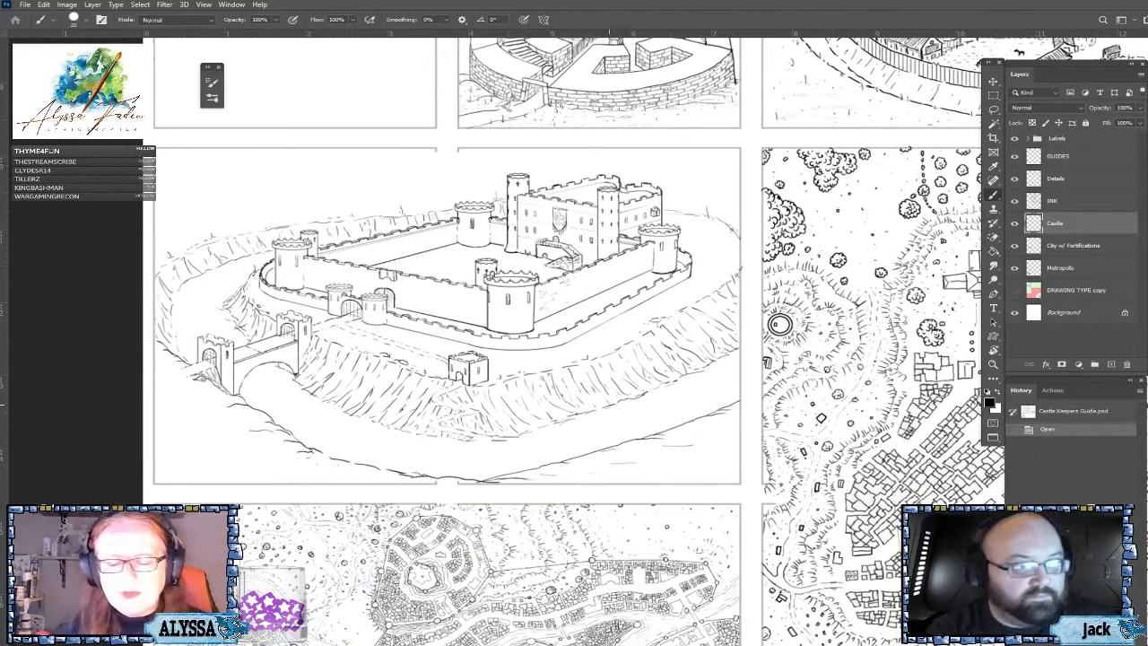
scroll(580, 278, up, 2)
scroll(671, 377, down, 1)
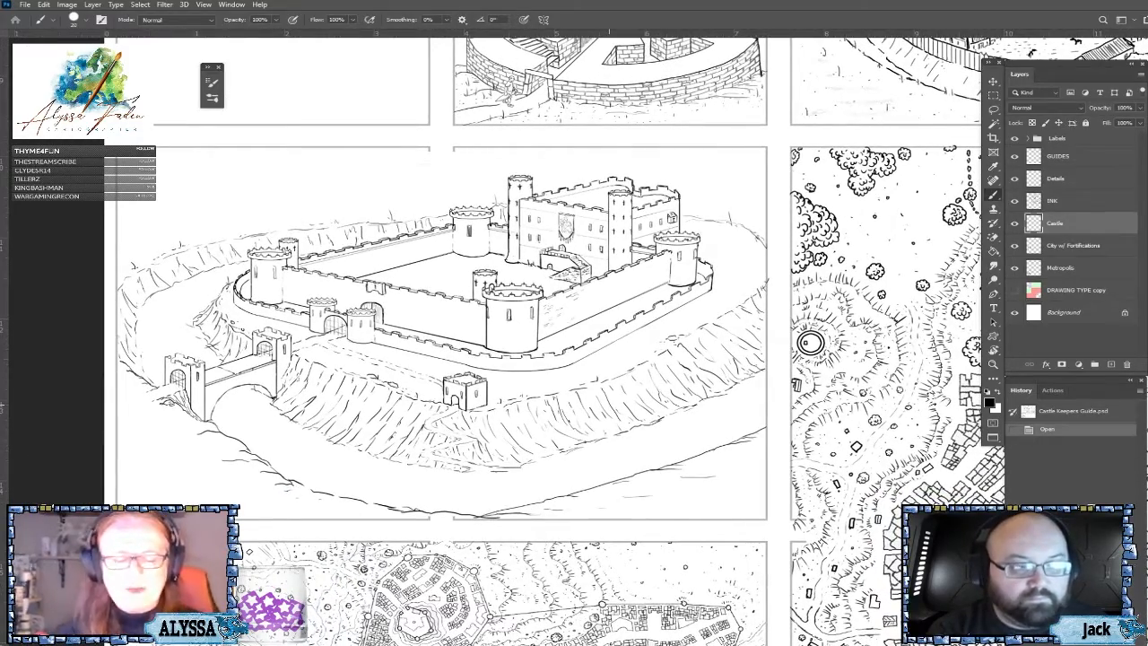
scroll(512, 340, down, 1)
drag(608, 404, 590, 323)
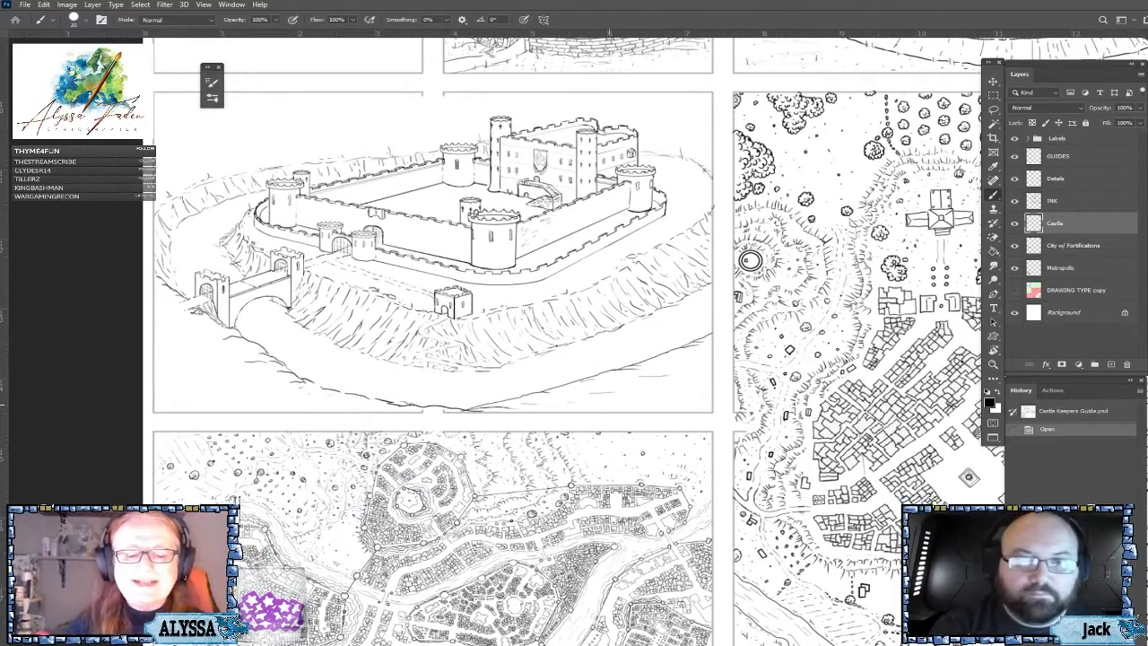
drag(609, 404, 674, 561)
scroll(437, 387, up, 2)
scroll(356, 149, down, 3)
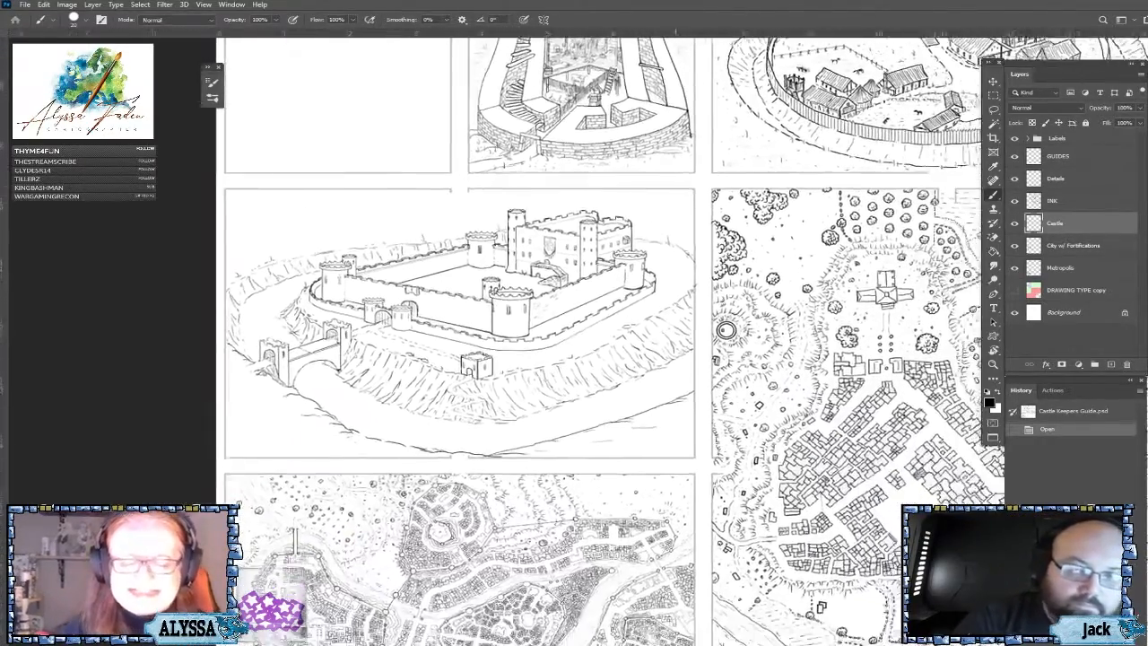
drag(611, 442, 608, 404)
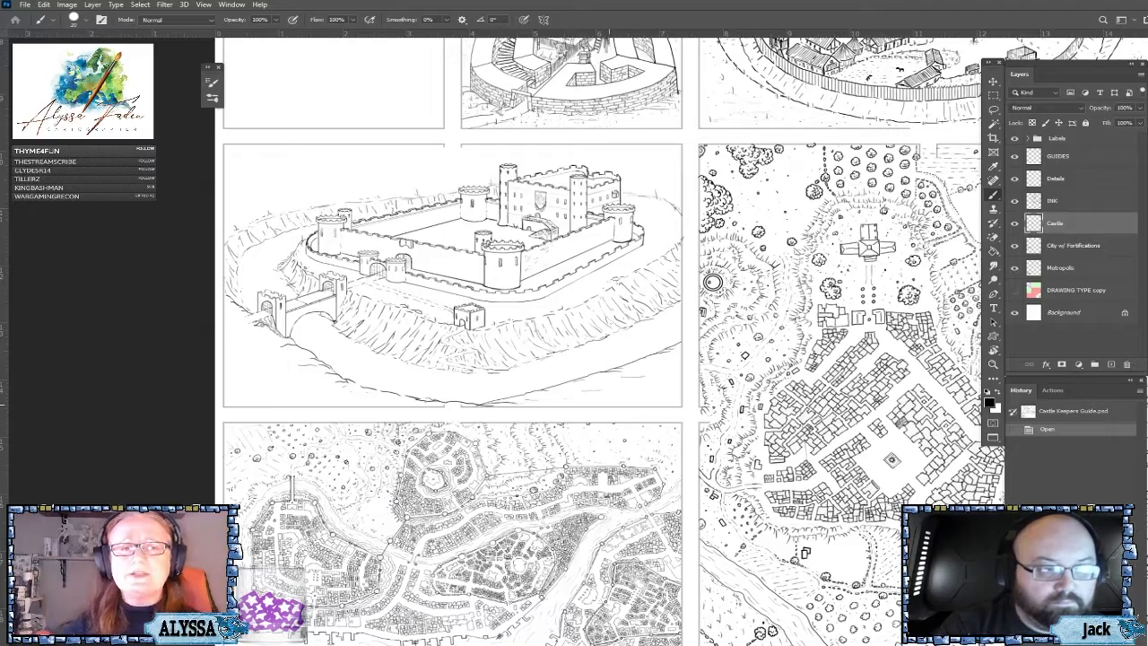
drag(712, 282, 720, 176)
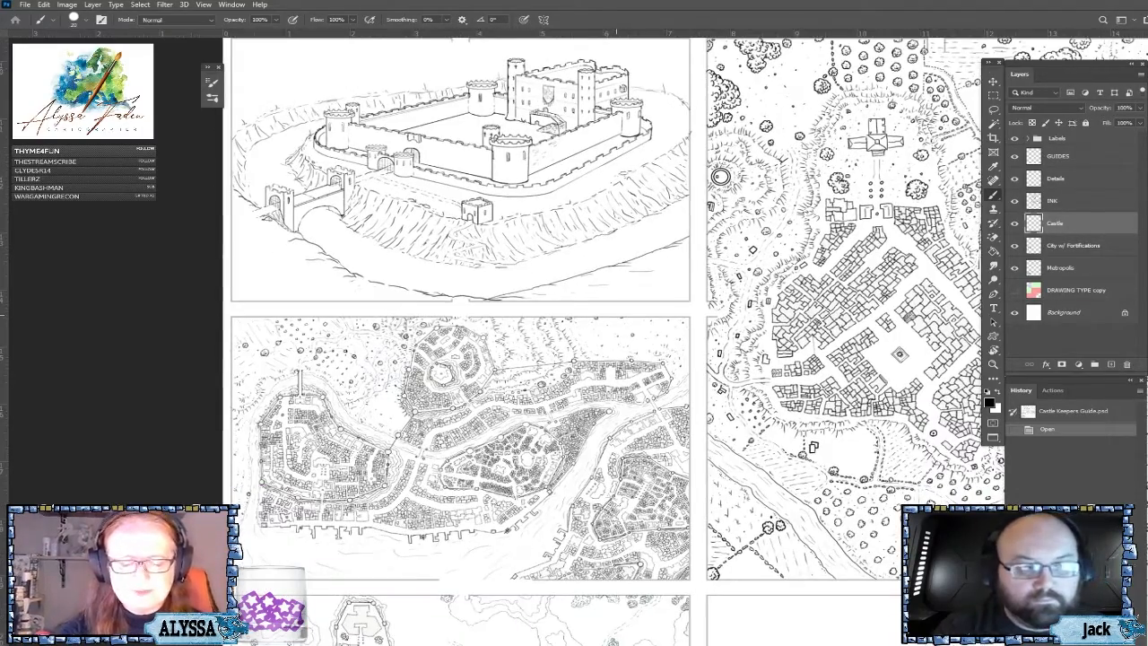
drag(616, 314, 625, 38)
drag(614, 171, 596, 538)
scroll(567, 247, up, 3)
scroll(566, 247, up, 1)
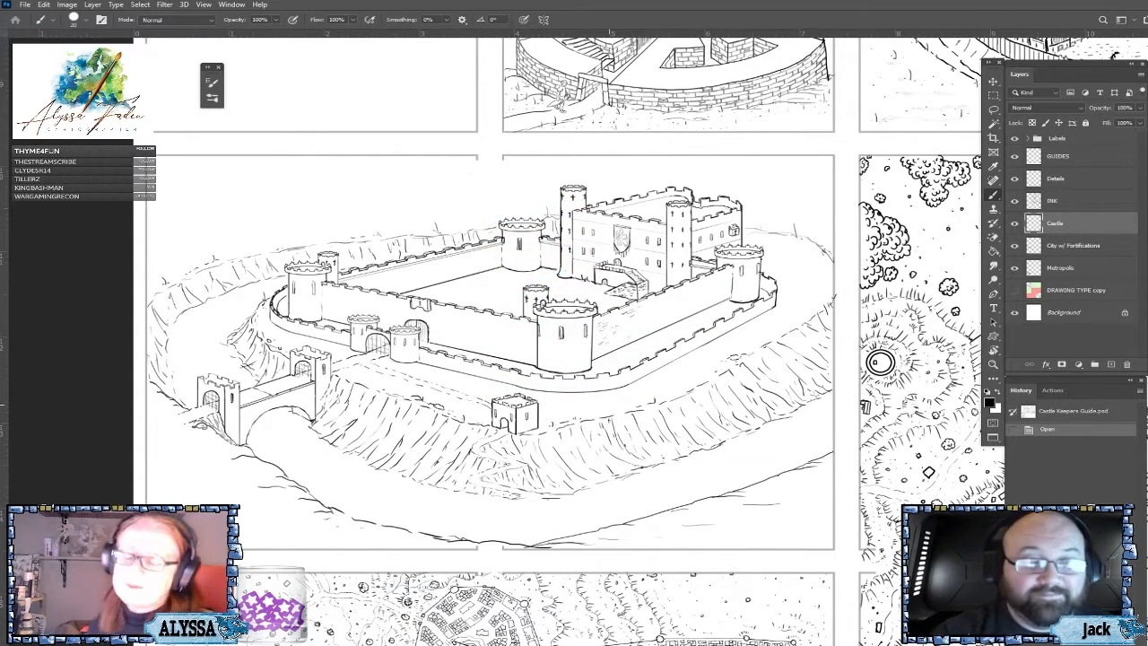
Set the foreground colour to a mid grey (RGB 137, 136, 136) and return to the Brush tool.
scroll(610, 405, up, 3)
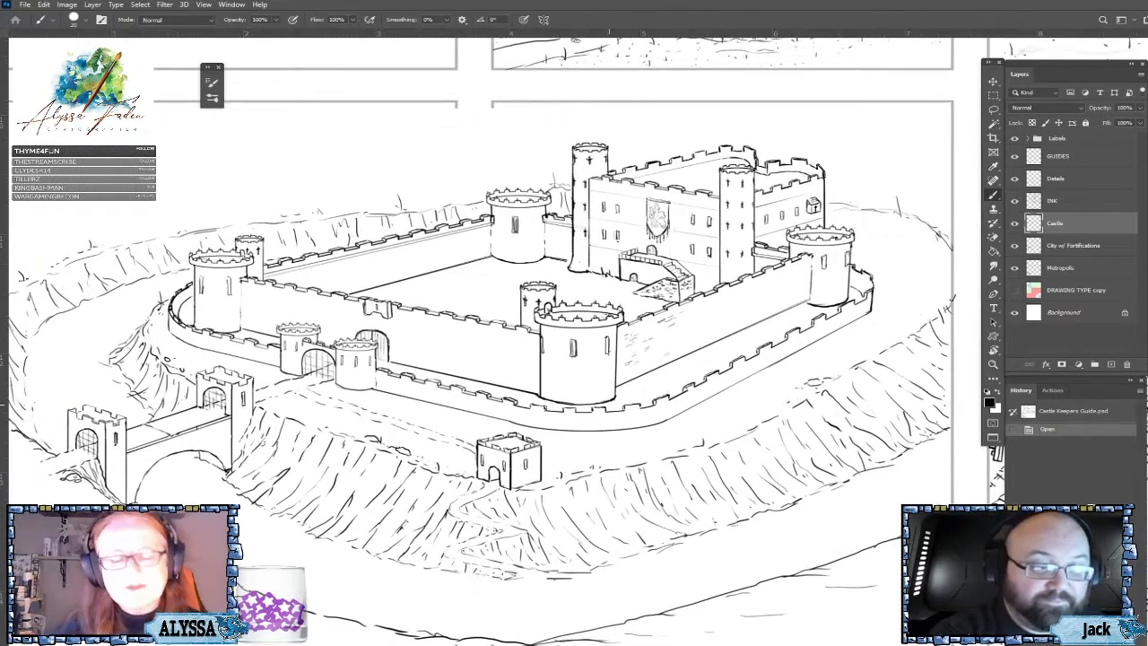
scroll(915, 505, up, 1)
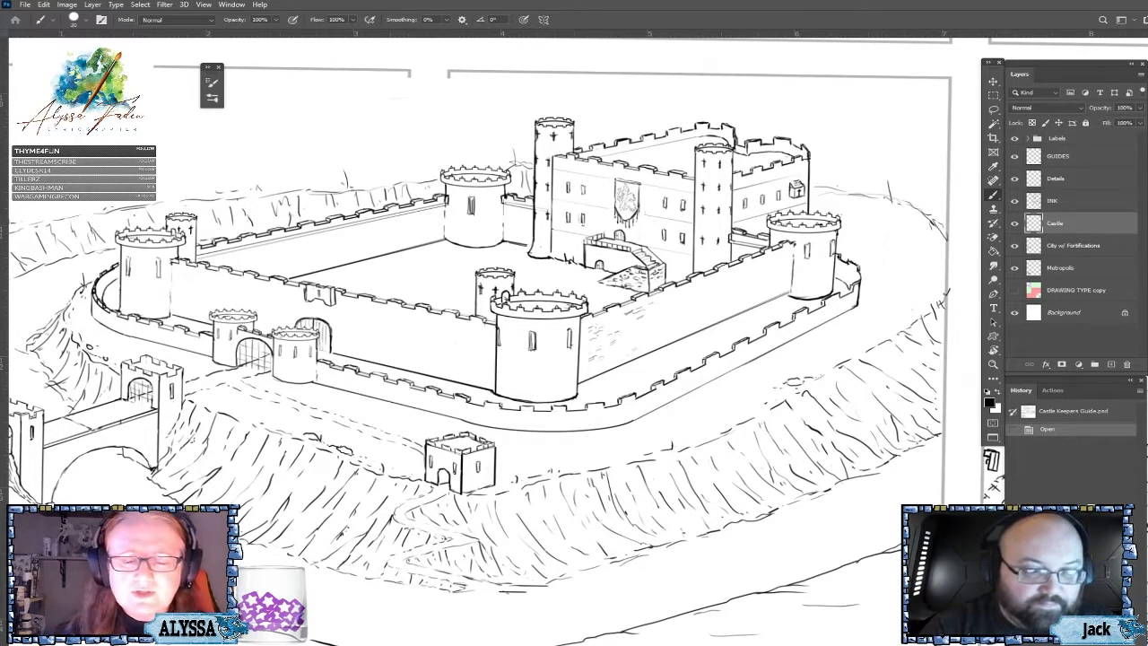
scroll(642, 332, up, 2)
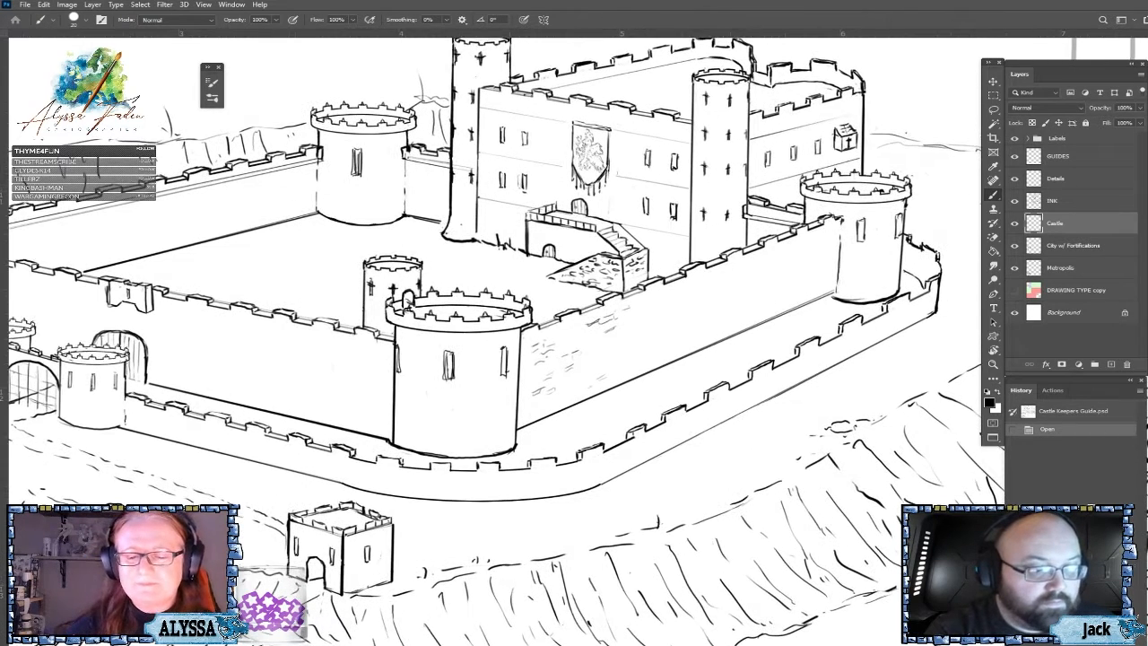
click(990, 403)
click(639, 321)
click(635, 321)
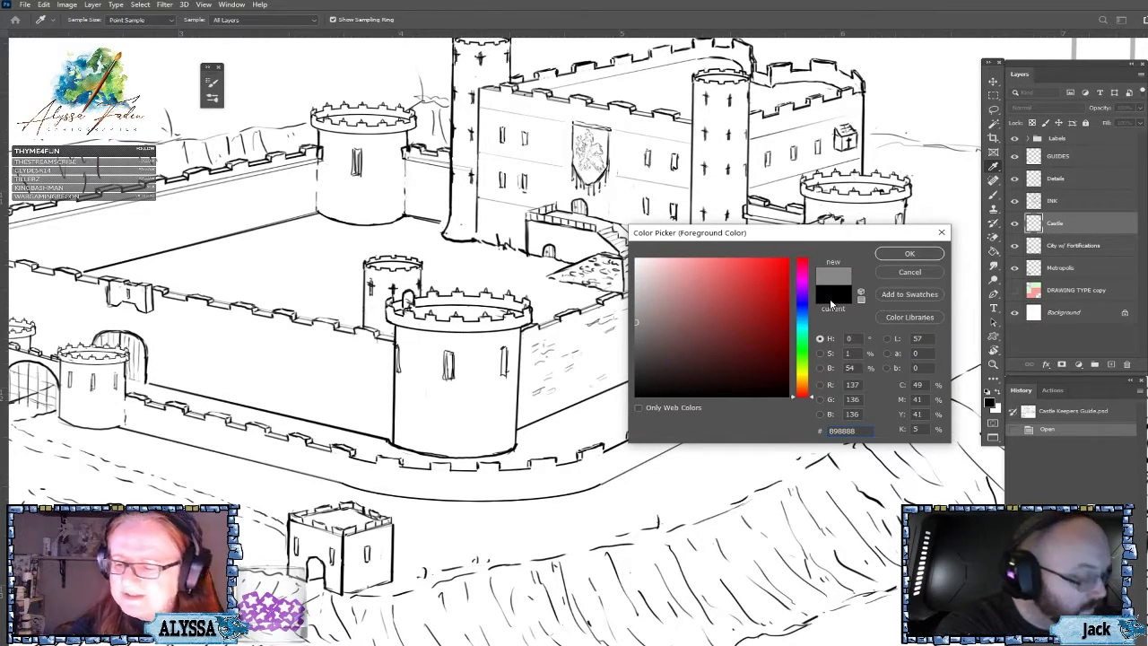
click(931, 254)
key(b)
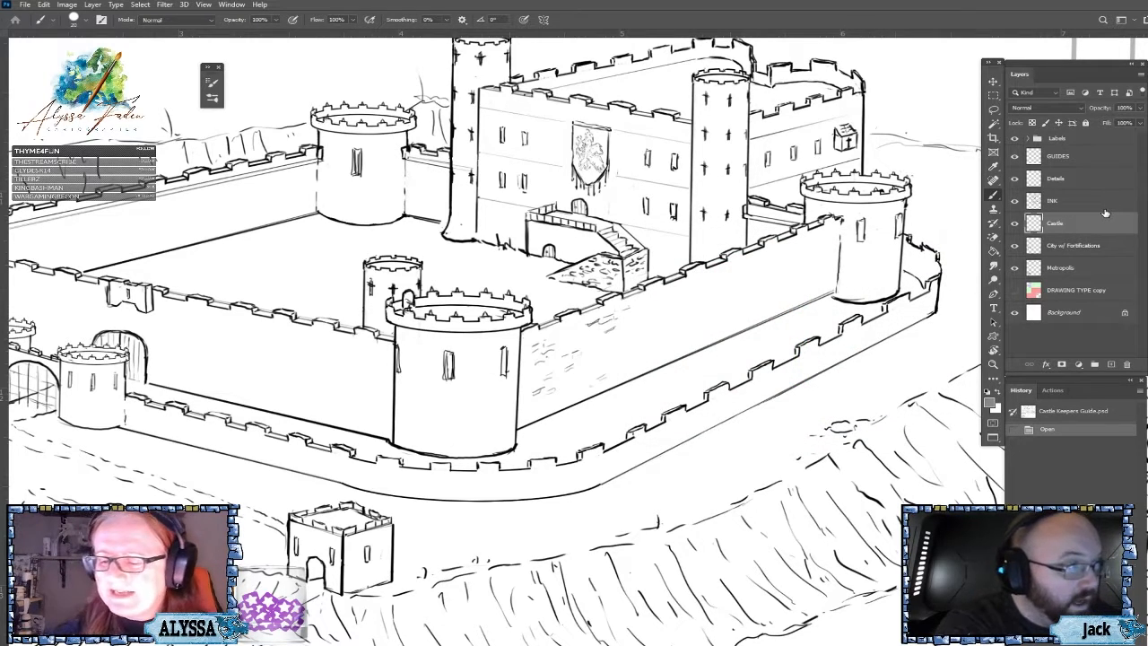
Paint scattered grey brick marks with a size 10 brush on the castle's front-right curtain wall, starting beside the near corner tower.
drag(484, 269, 493, 283)
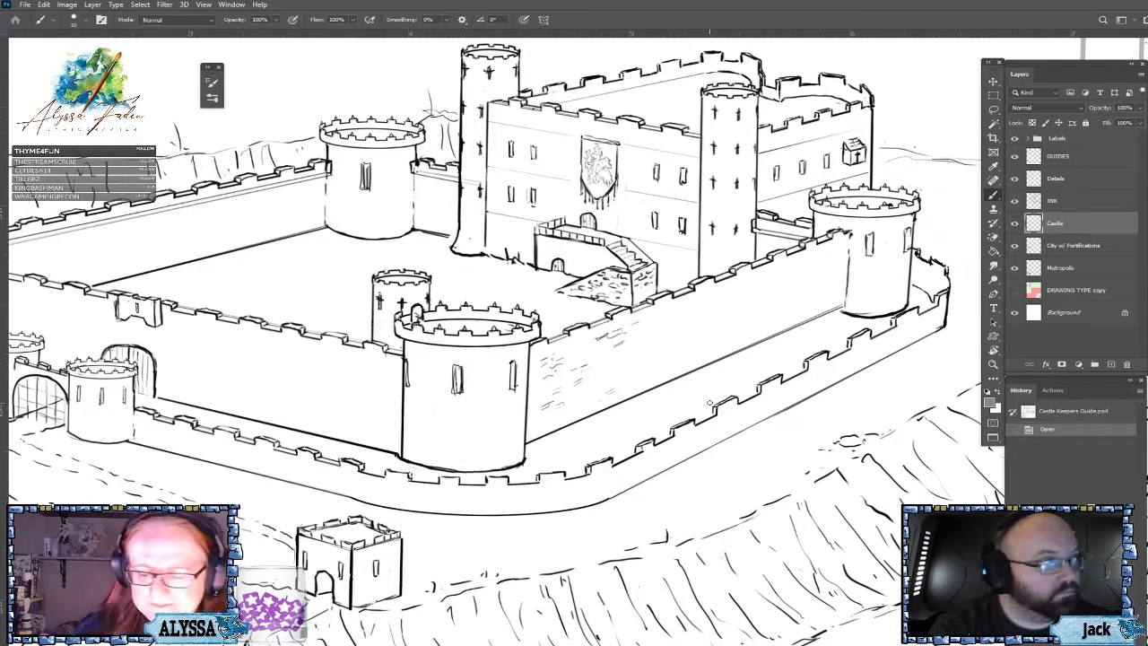
drag(670, 332, 664, 337)
mouse_move(660, 344)
mouse_down()
mouse_move(674, 331)
mouse_move(669, 341)
mouse_up()
mouse_move(663, 348)
mouse_down()
mouse_move(687, 330)
mouse_move(707, 337)
mouse_move(718, 311)
mouse_move(698, 302)
mouse_up()
mouse_move(626, 361)
mouse_down()
mouse_move(638, 367)
mouse_move(626, 373)
mouse_move(661, 369)
mouse_up()
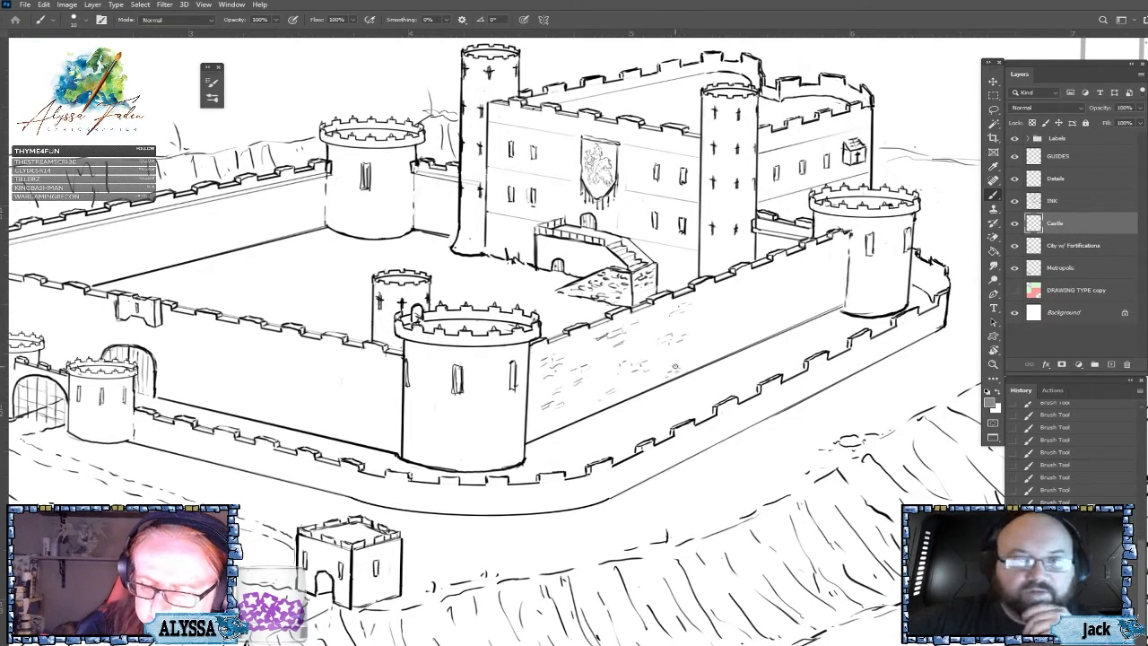
drag(639, 384, 551, 435)
drag(551, 434, 553, 437)
drag(554, 434, 558, 437)
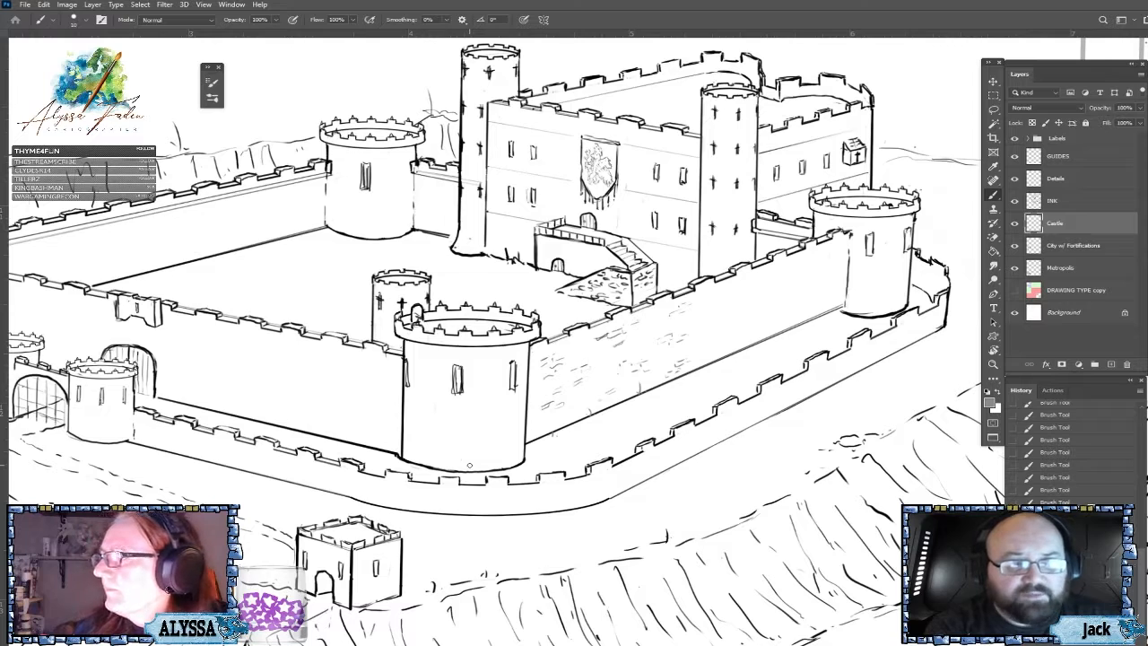
Continue the grey brick marks along the front-right curtain wall up to the far corner tower.
scroll(469, 464, right, 2)
scroll(469, 464, up, 1)
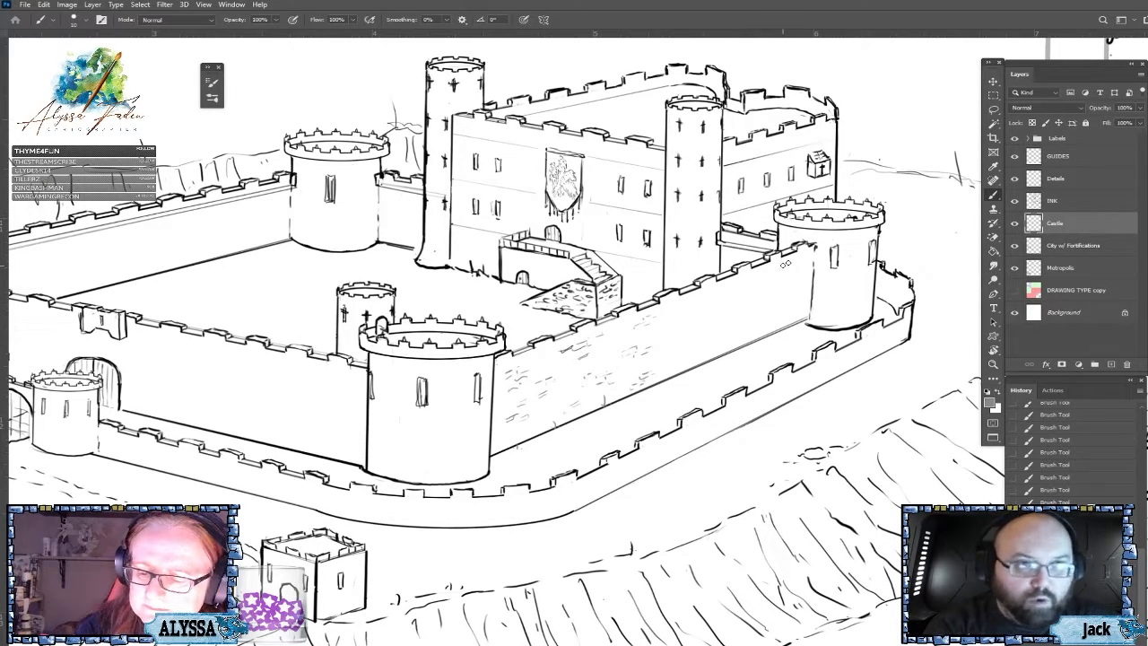
mouse_move(732, 285)
mouse_down()
mouse_move(731, 297)
mouse_move(741, 291)
mouse_up()
drag(739, 296, 748, 291)
drag(681, 307, 689, 304)
mouse_move(684, 305)
mouse_down()
mouse_move(710, 312)
mouse_move(690, 323)
mouse_up()
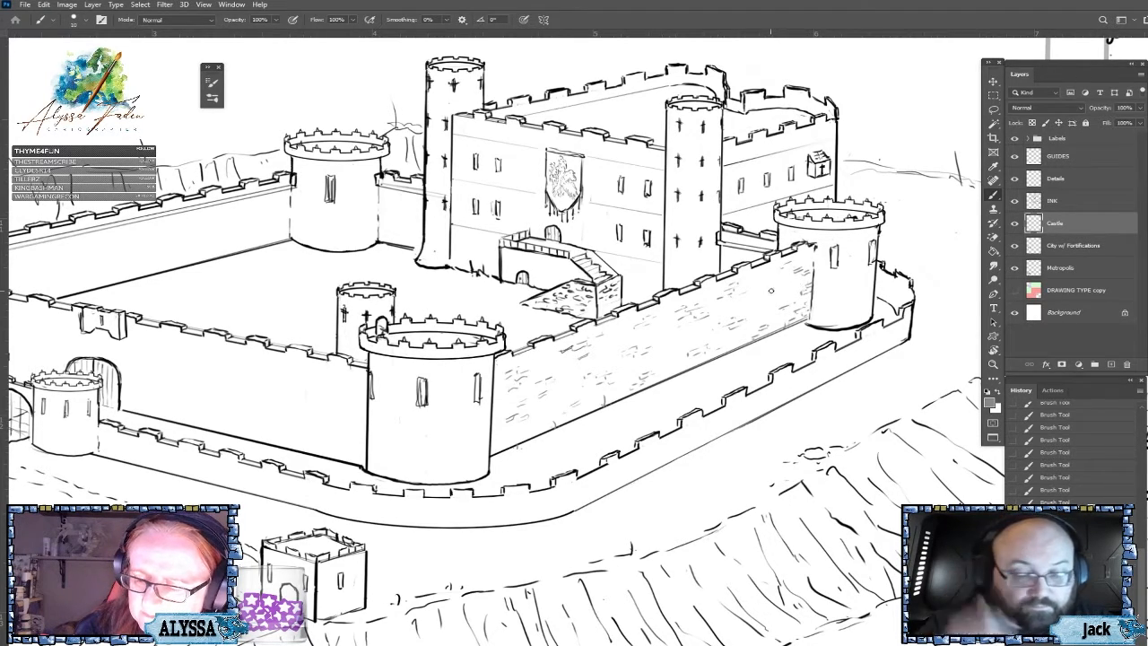
Paint grey brick marks on the round corner tower at the far end of the front-right curtain wall.
scroll(592, 385, down, 5)
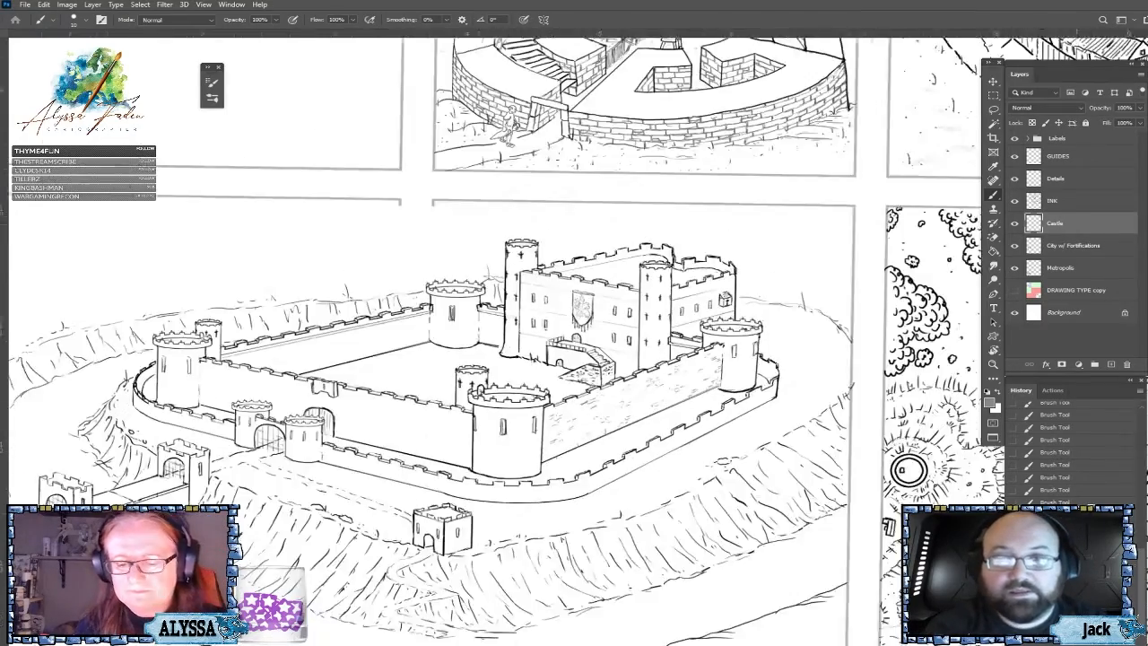
scroll(591, 386, up, 1)
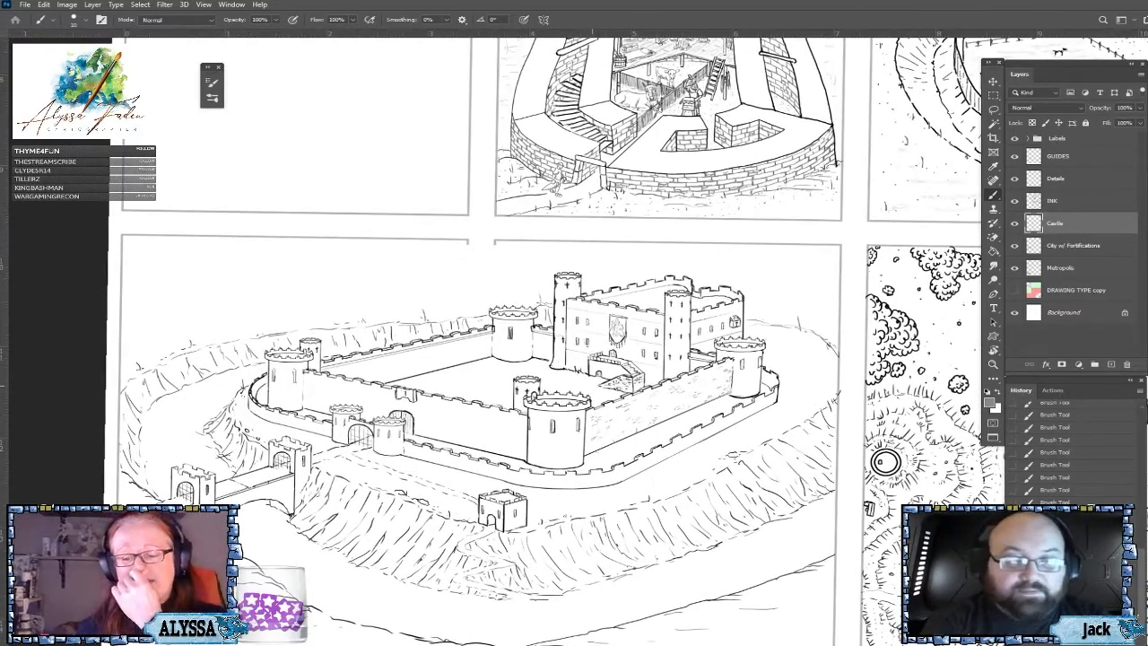
drag(592, 385, 565, 364)
scroll(731, 486, up, 2)
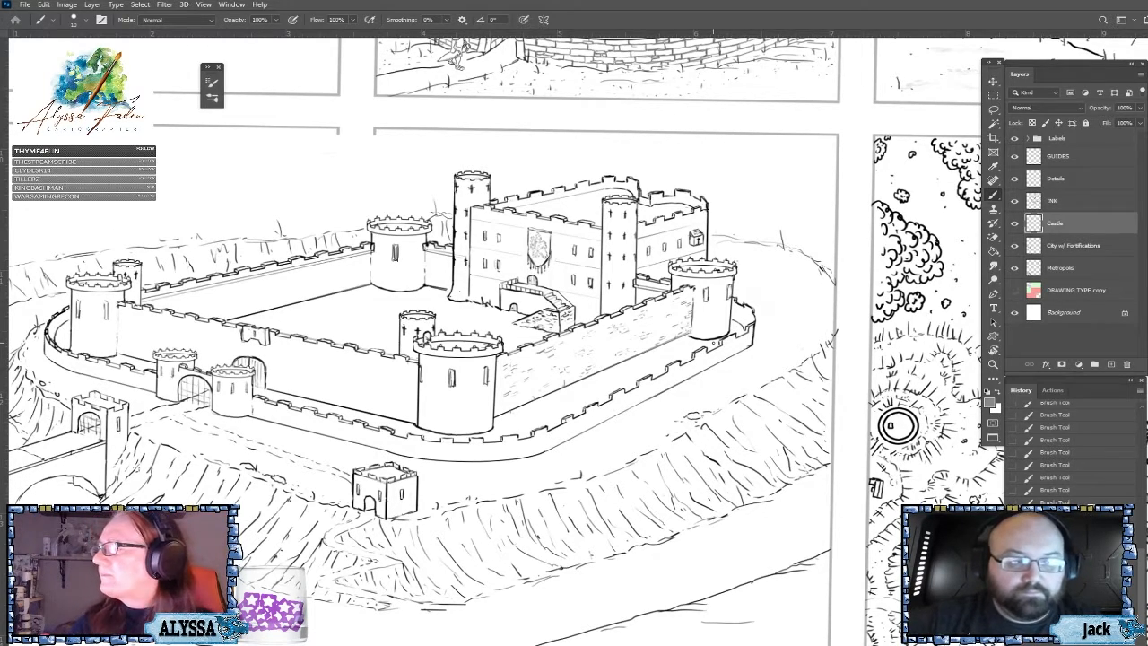
scroll(715, 341, up, 2)
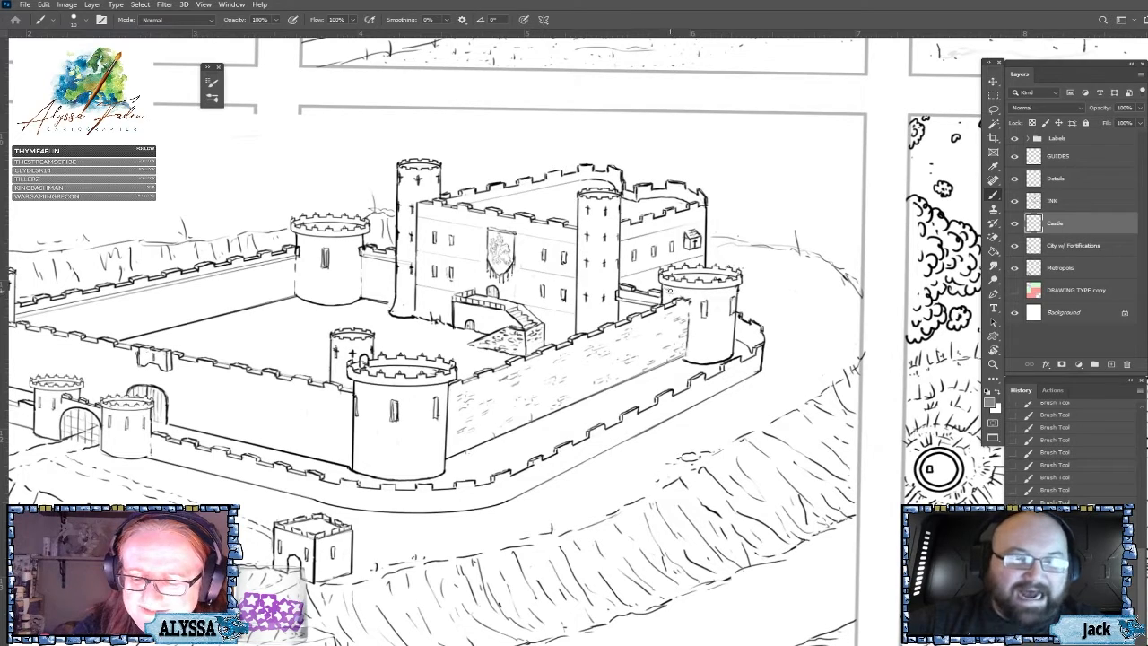
drag(667, 291, 670, 295)
drag(667, 295, 670, 296)
drag(689, 303, 732, 291)
drag(731, 291, 728, 292)
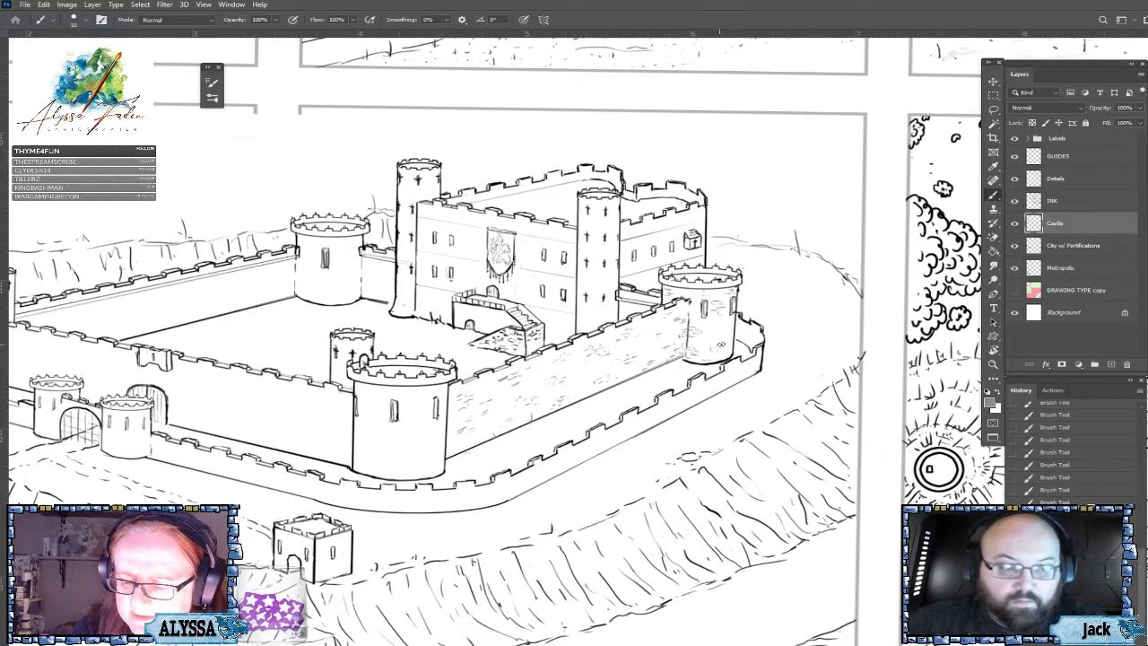
drag(726, 354, 729, 356)
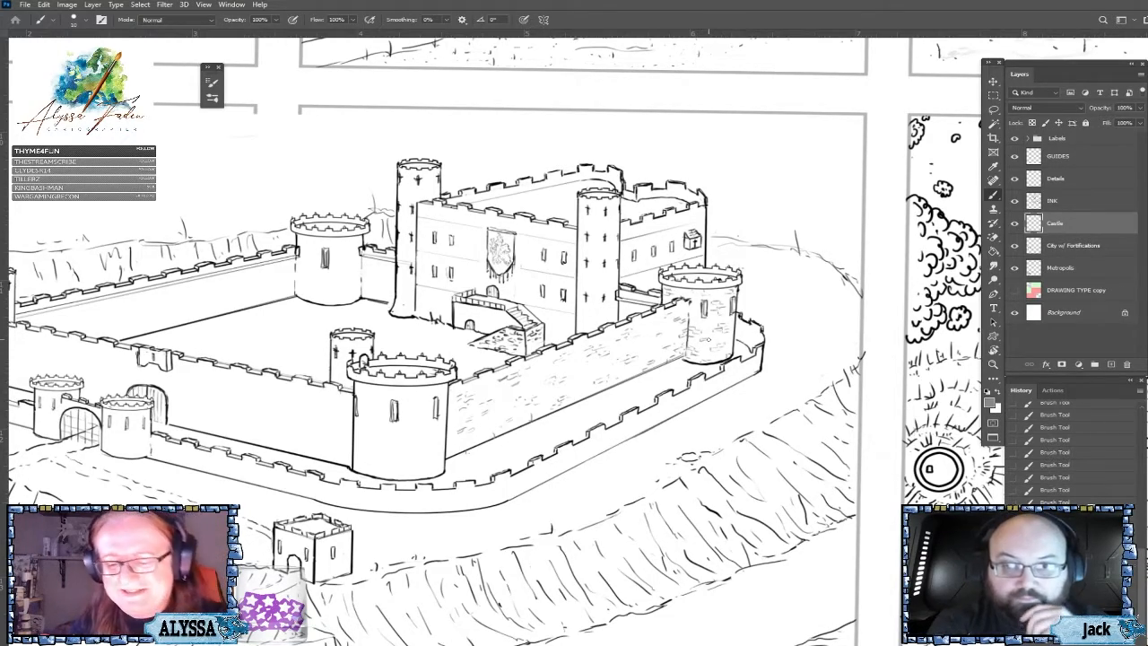
Paint grey brick marks on the keep's right side wall, around its windows.
scroll(702, 341, down, 4)
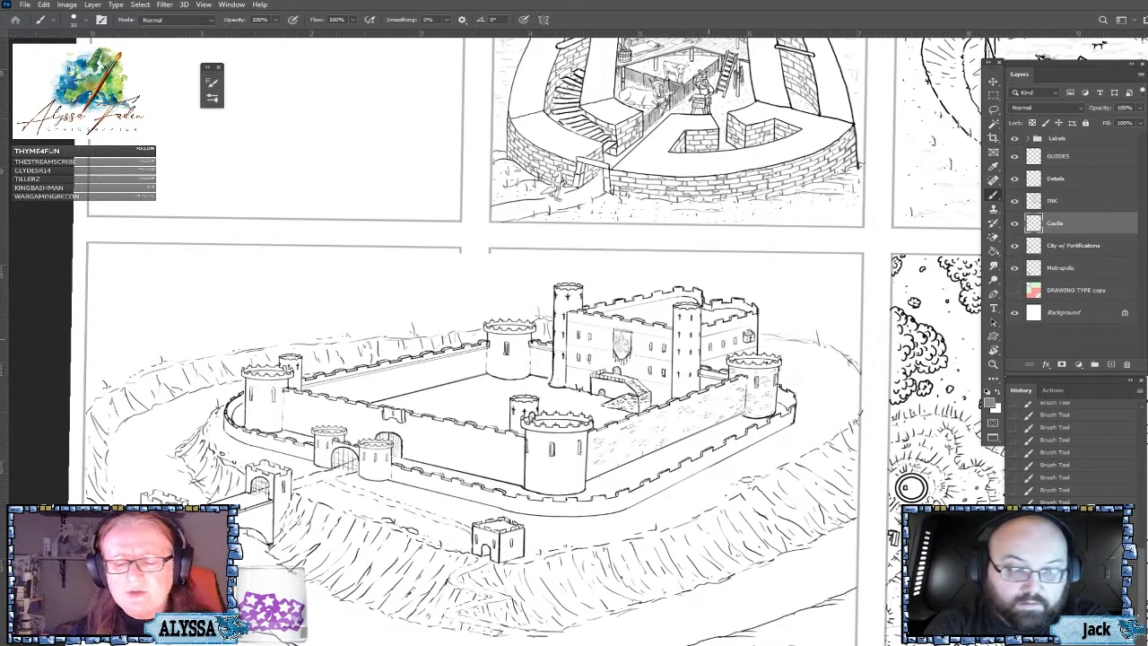
scroll(739, 579, up, 2)
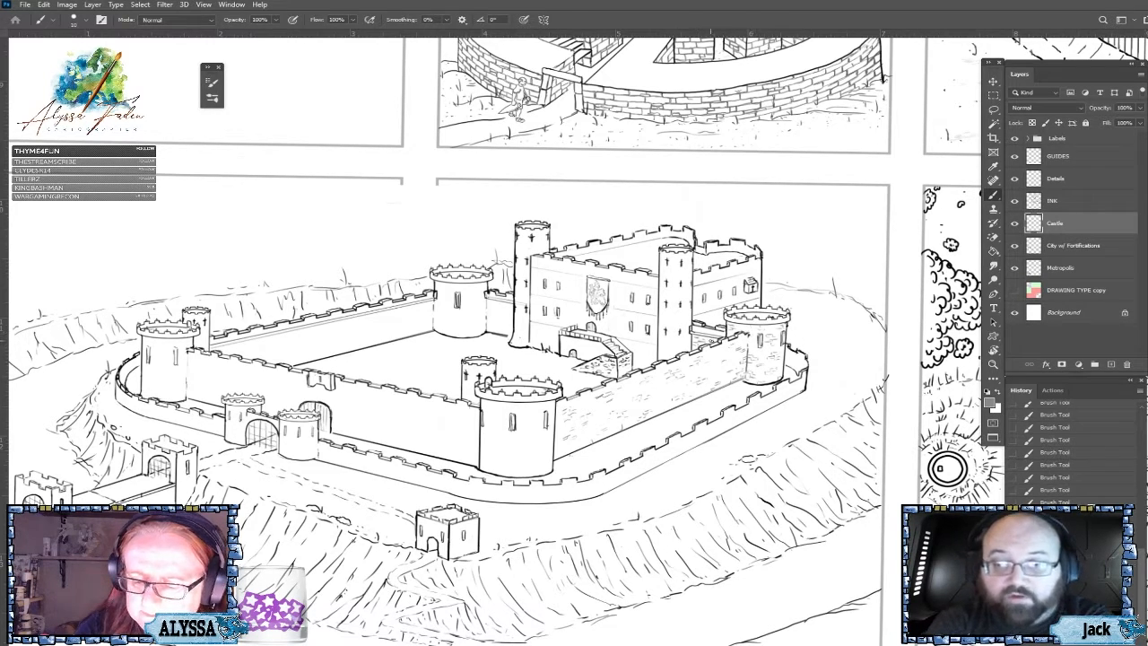
drag(732, 350, 803, 318)
drag(732, 350, 657, 402)
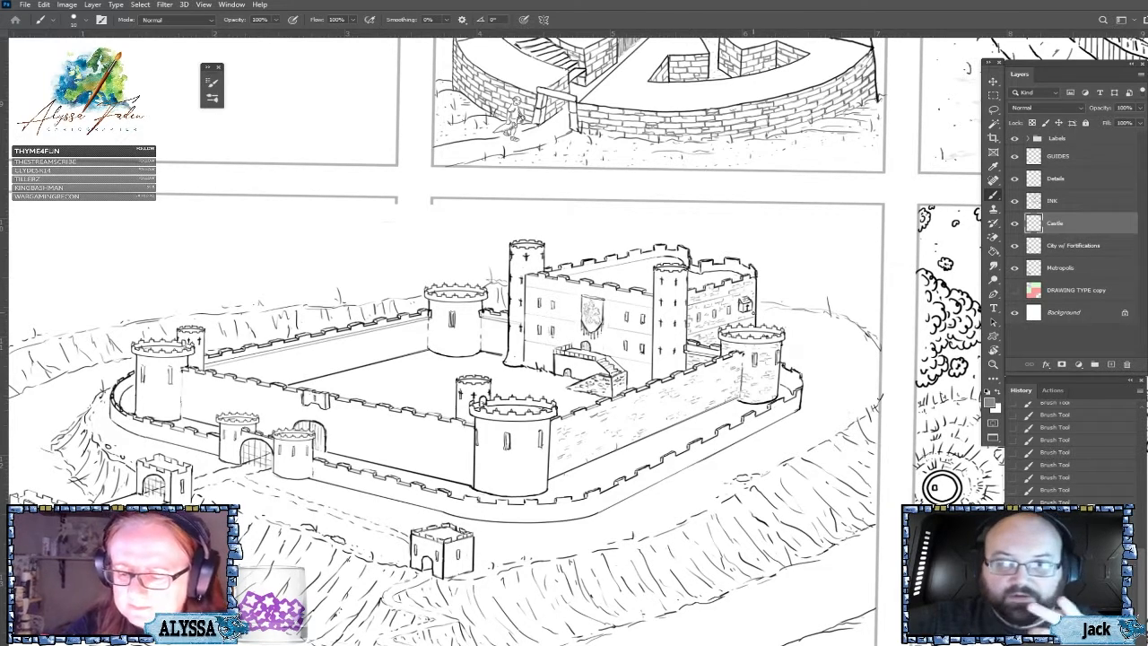
Paint grey brick marks on the keep's right corner turret and the adjoining front wall above the stairs.
scroll(934, 487, down, 2)
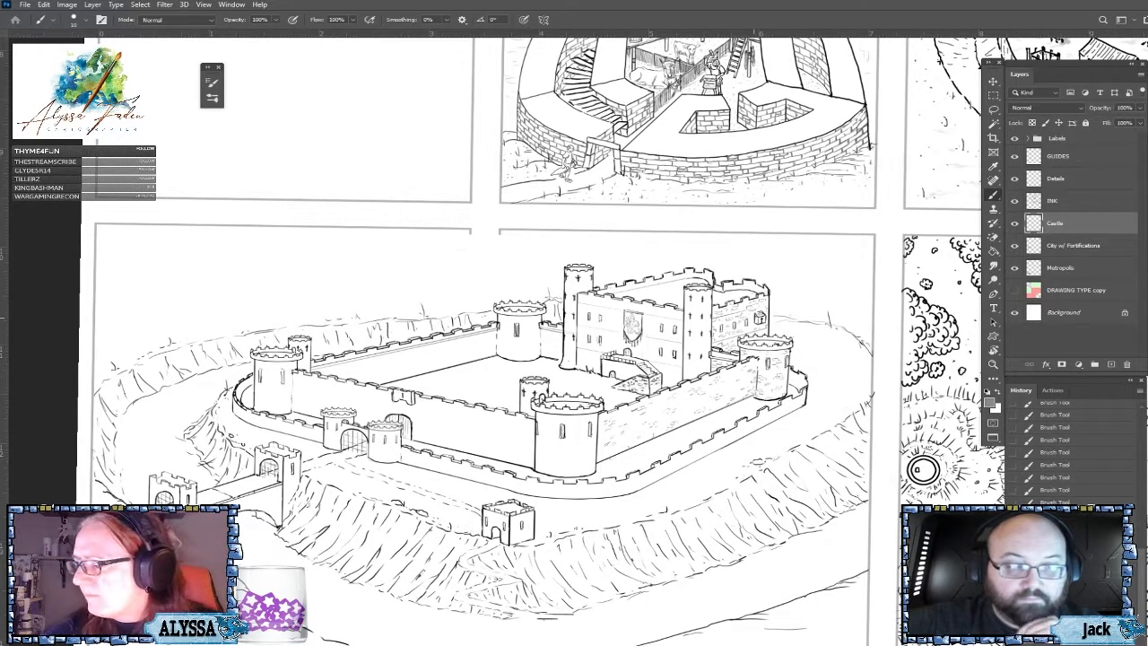
scroll(753, 318, up, 2)
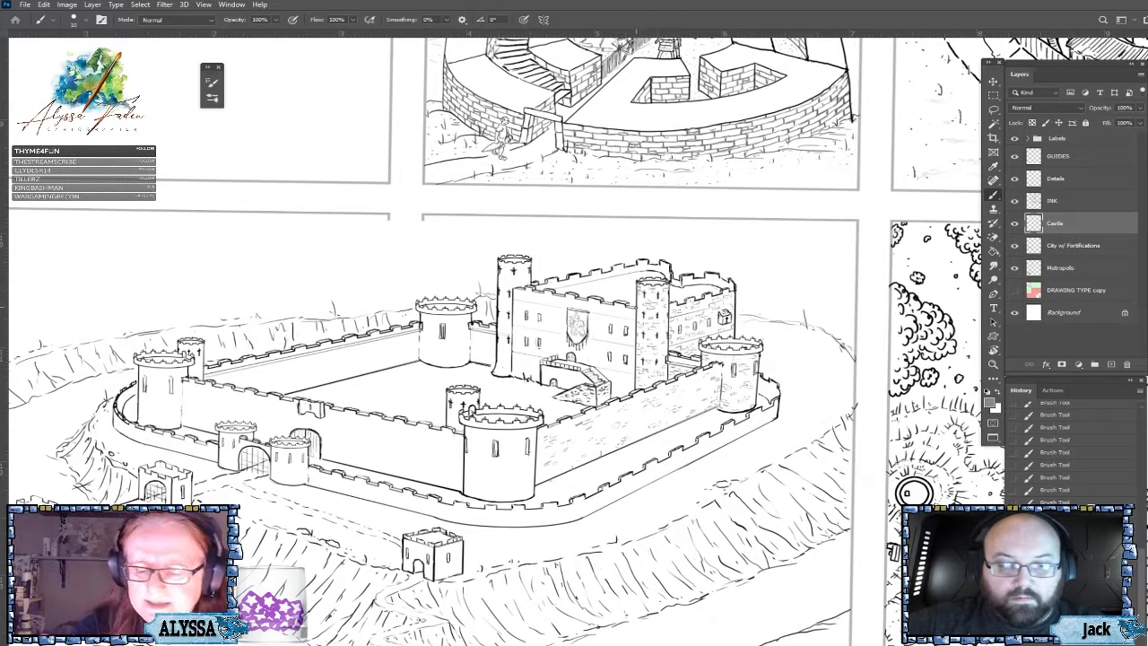
drag(696, 441, 770, 444)
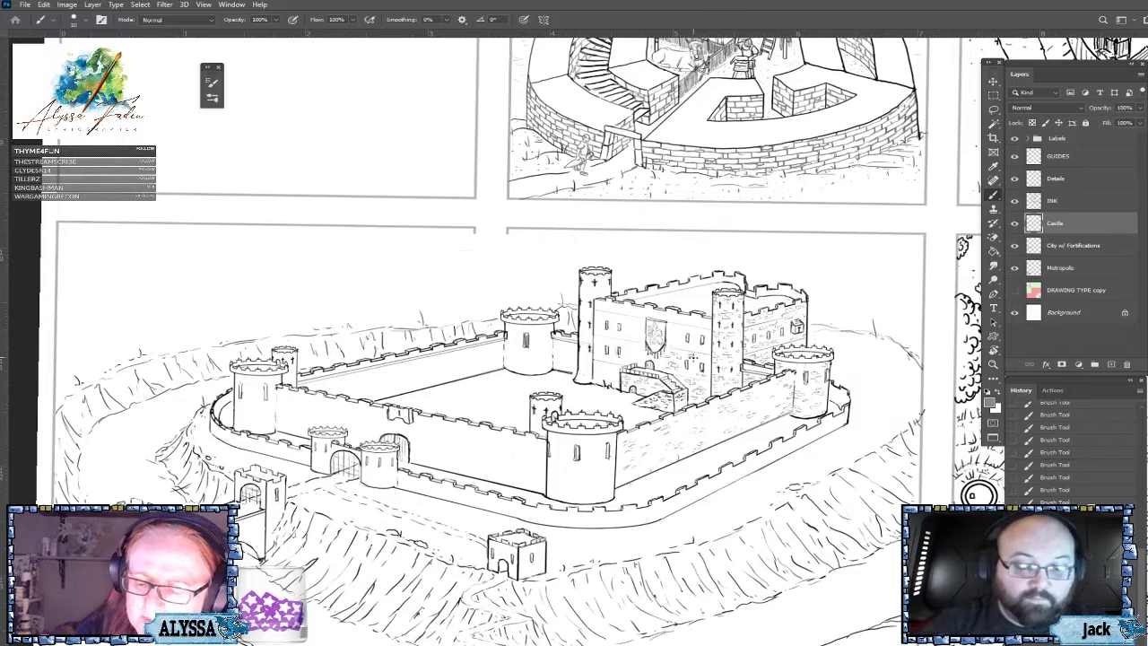
Review the whole castle drawing and compare it with the village, camp and motte-and-bailey panels.
key(ctrl+minus)
key(ctrl+minus)
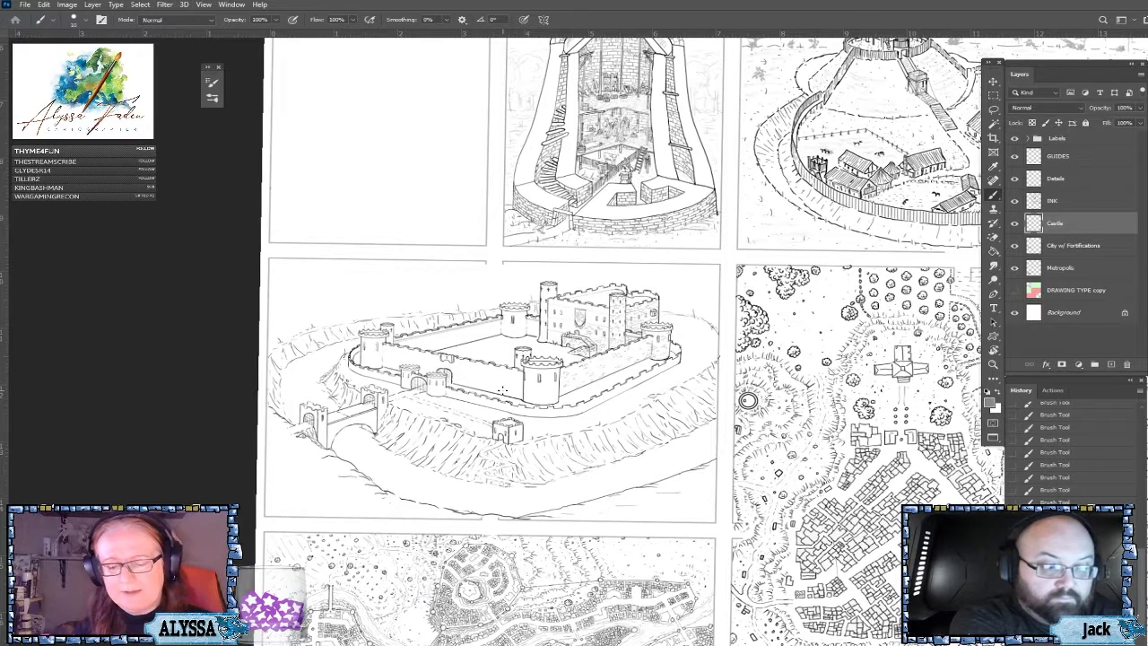
scroll(503, 391, up, 1)
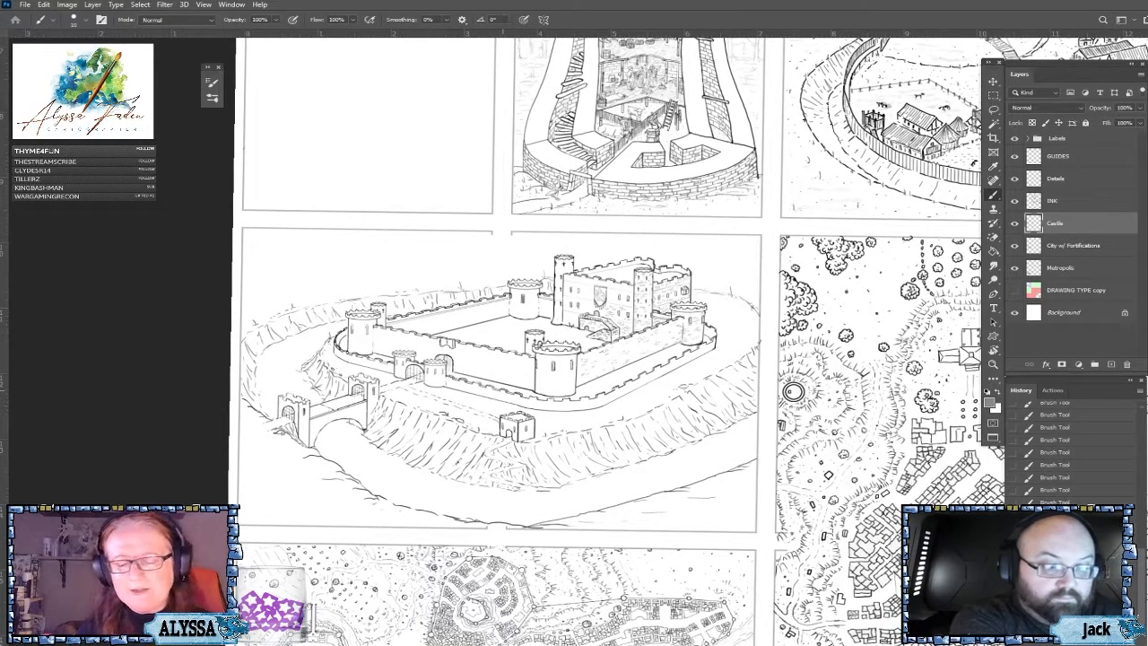
drag(880, 181, 373, 509)
drag(874, 206, 503, 444)
scroll(762, 480, up, 3)
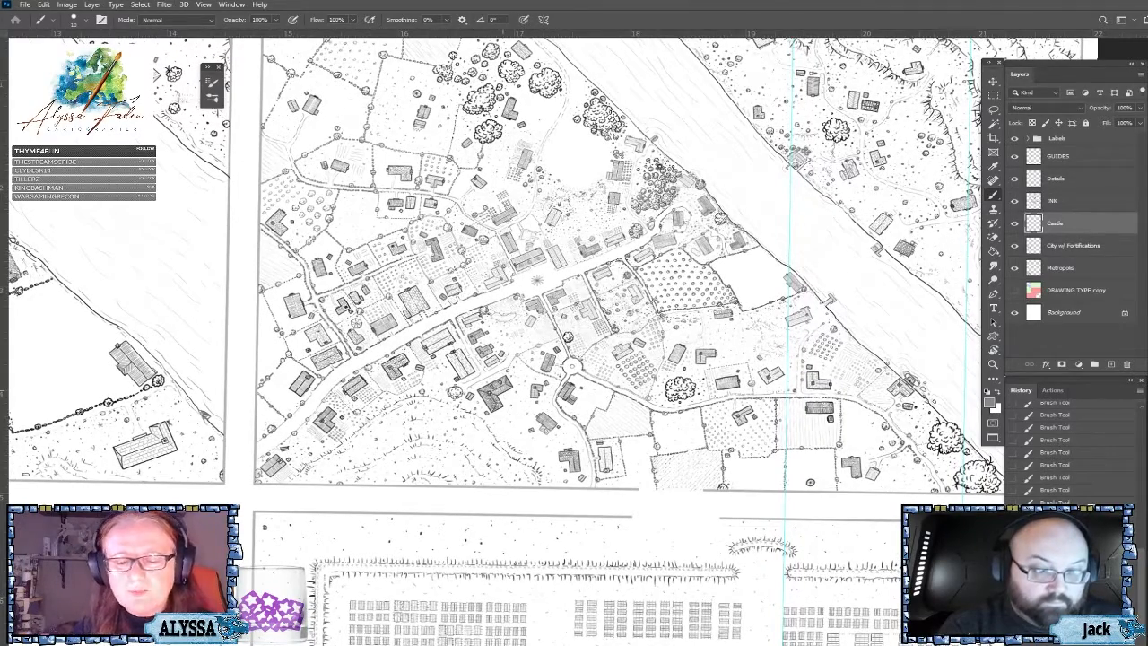
scroll(906, 98, down, 1)
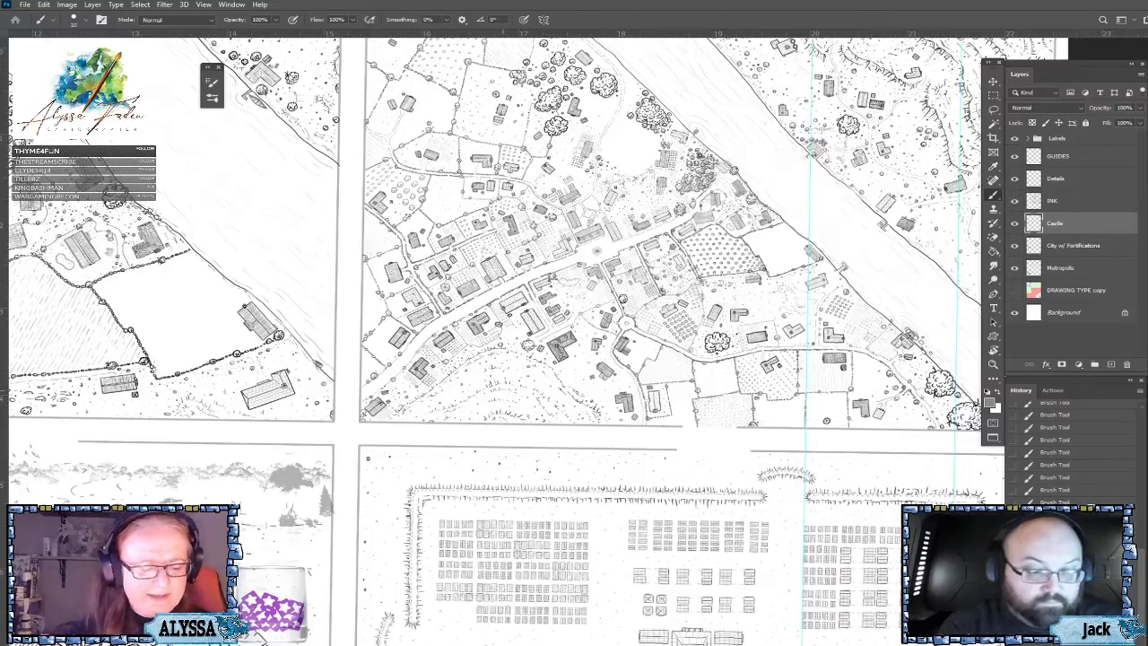
drag(503, 390, 935, 191)
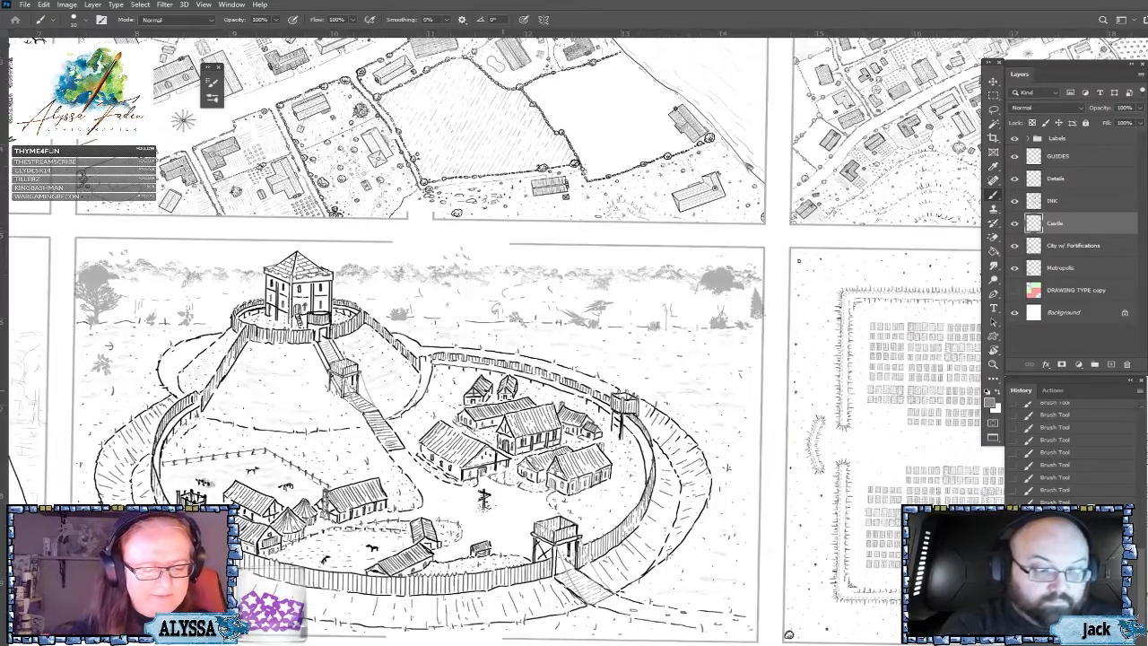
mouse_move(251, 529)
mouse_down()
mouse_move(610, 481)
mouse_move(907, 461)
mouse_move(1016, 71)
mouse_up()
drag(851, 410, 776, 432)
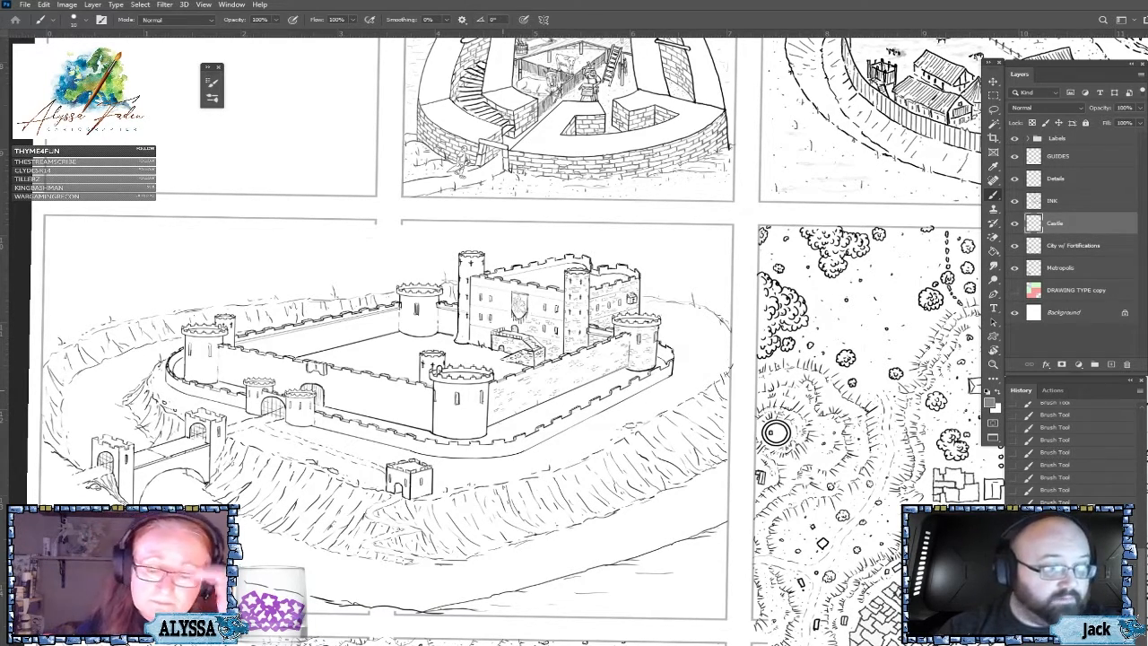
scroll(403, 290, up, 2)
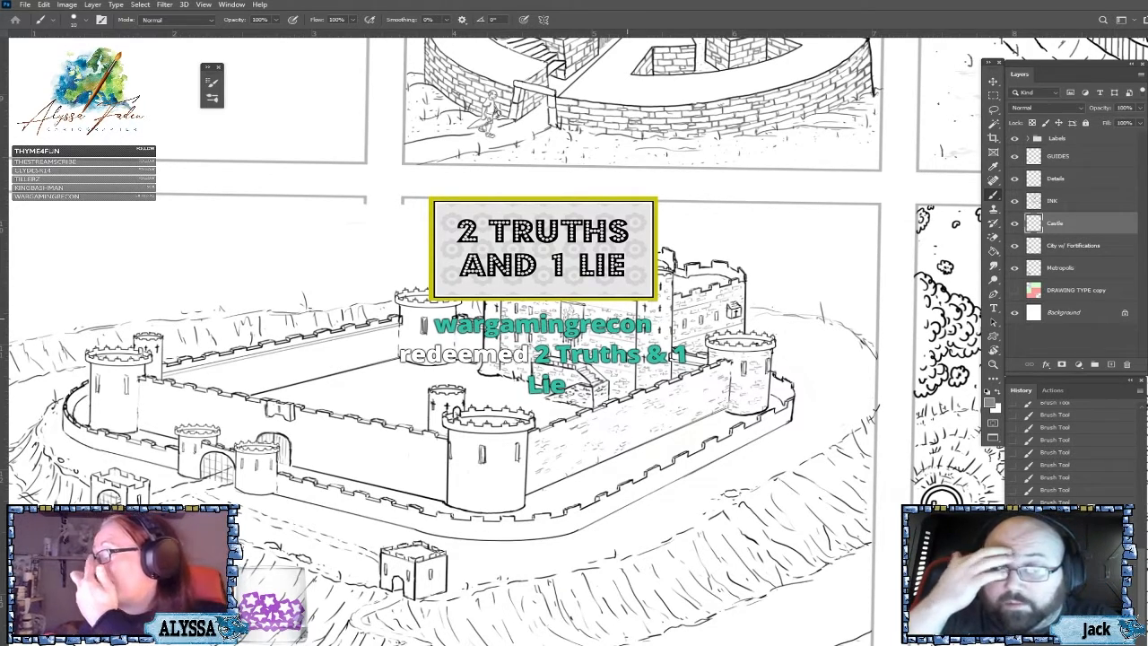
drag(439, 388, 484, 440)
scroll(484, 440, up, 1)
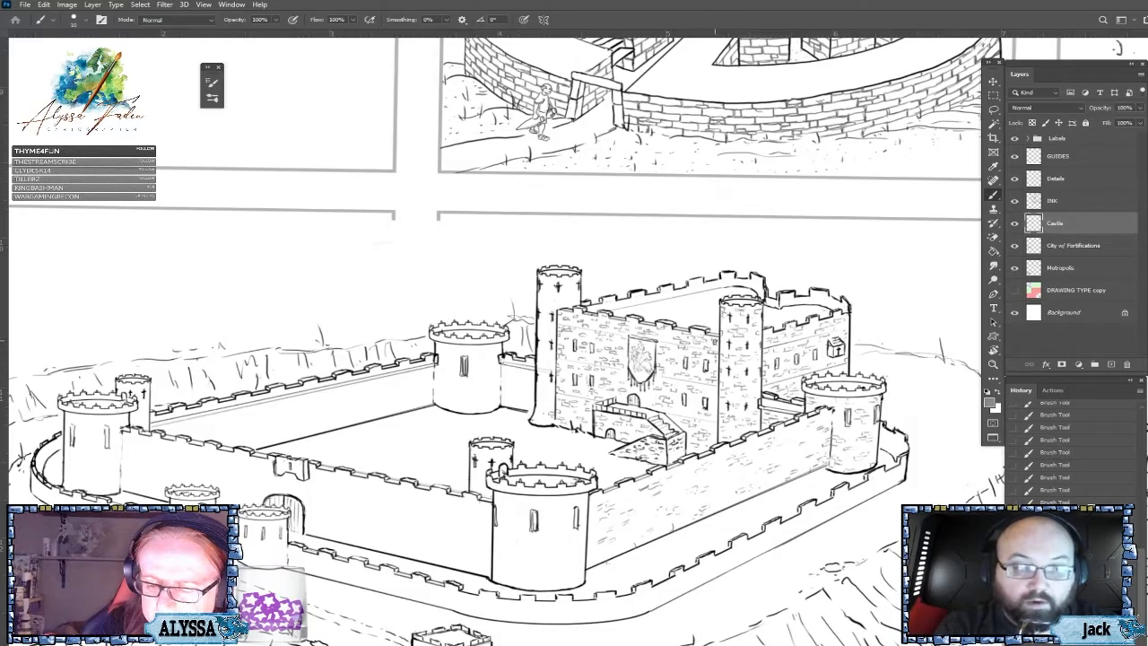
scroll(716, 346, down, 5)
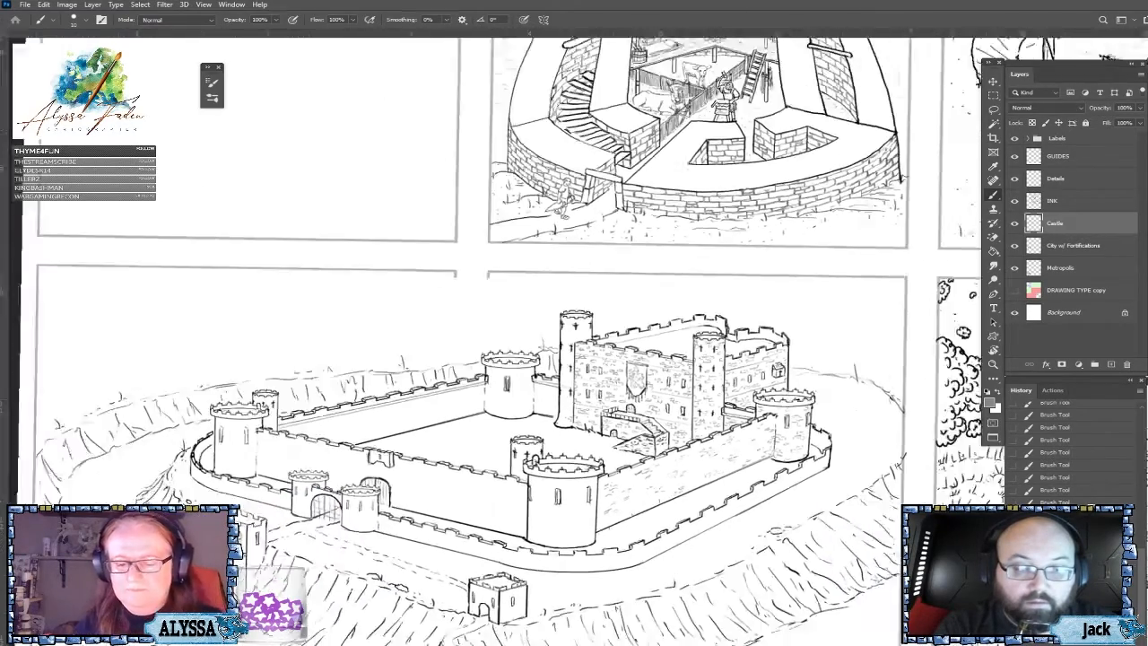
scroll(716, 347, up, 1)
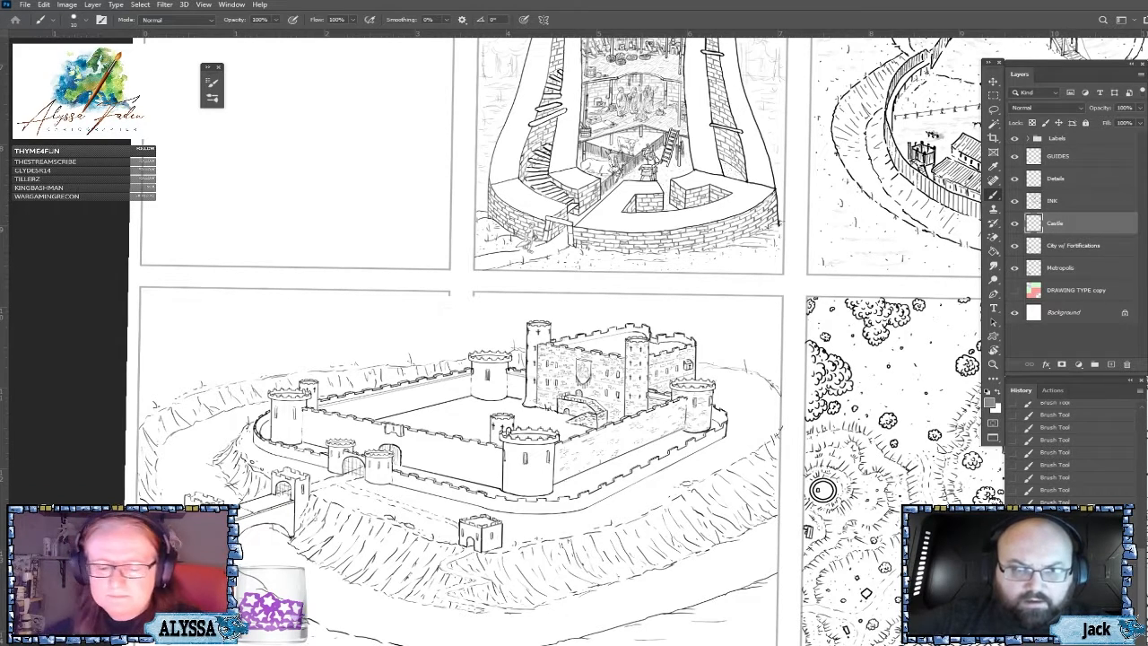
key(ctrl+equal)
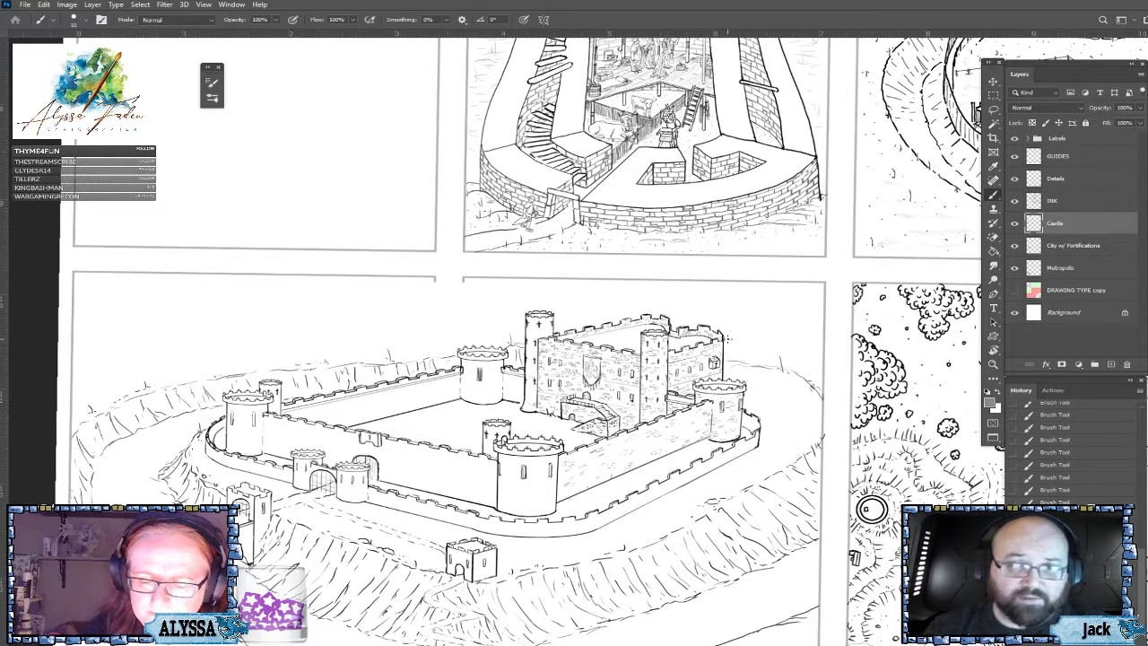
drag(728, 339, 769, 320)
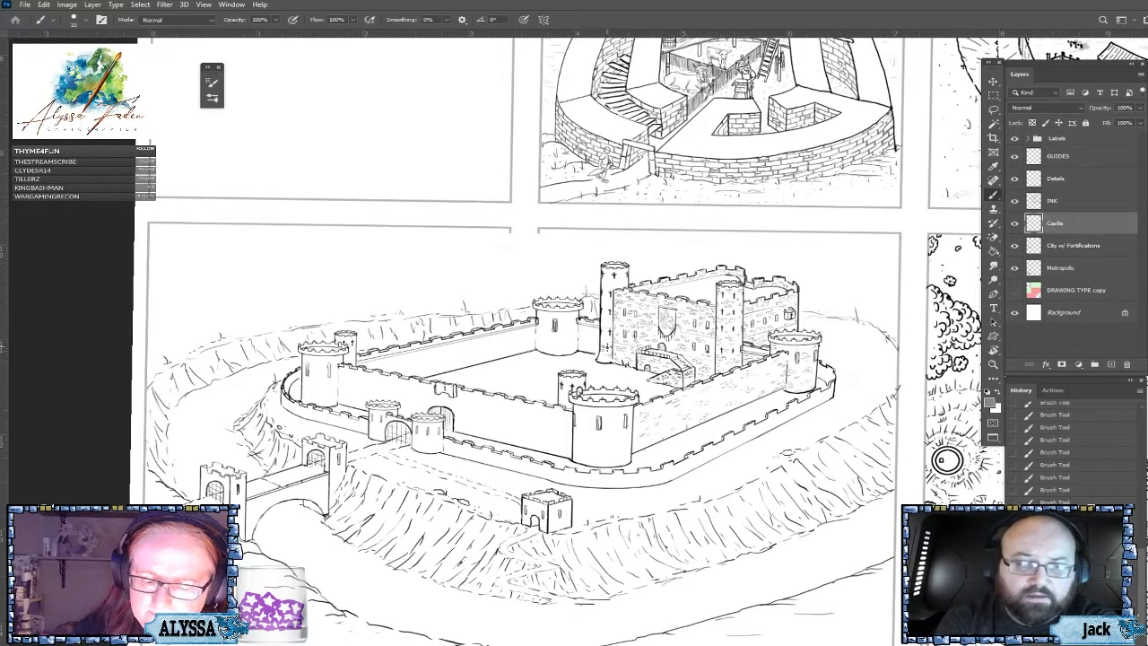
Save the document and paint small grey brick marks up the shaft of the keep's tall left corner tower.
key(ctrl+s)
click(608, 341)
click(604, 337)
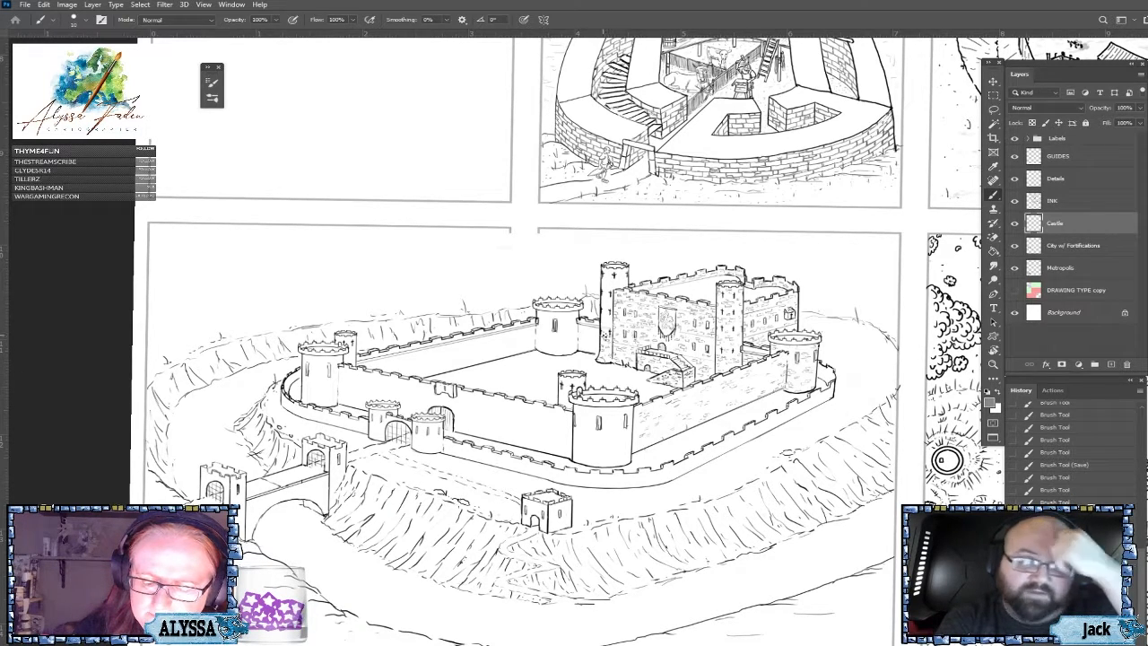
click(605, 335)
click(607, 335)
click(603, 333)
click(605, 329)
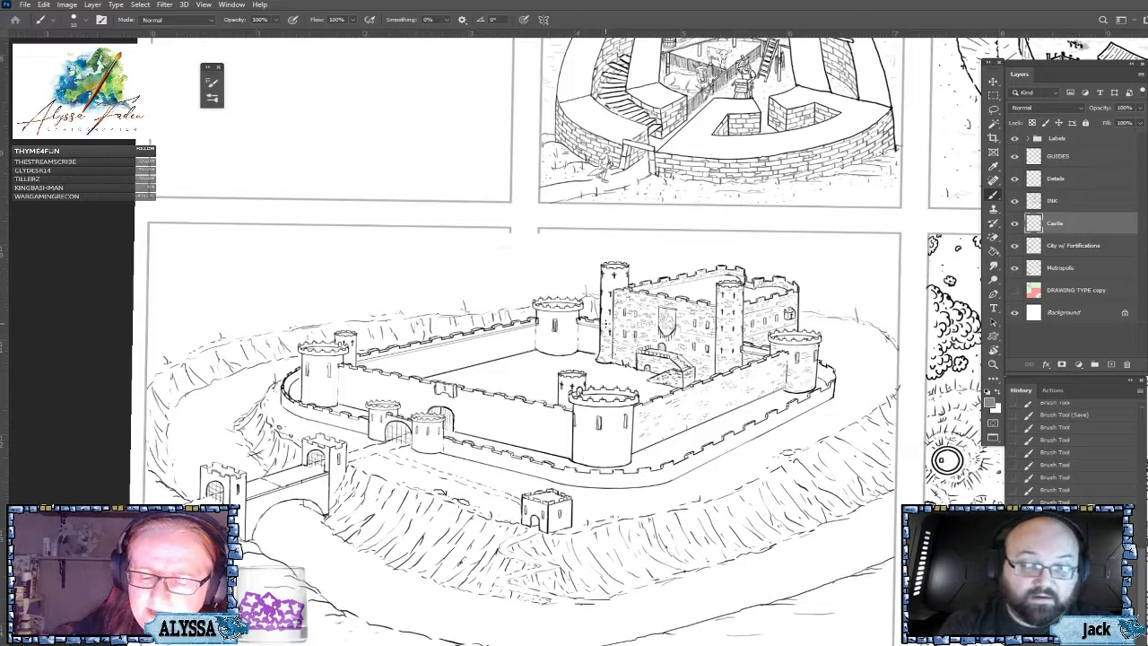
click(607, 325)
click(609, 323)
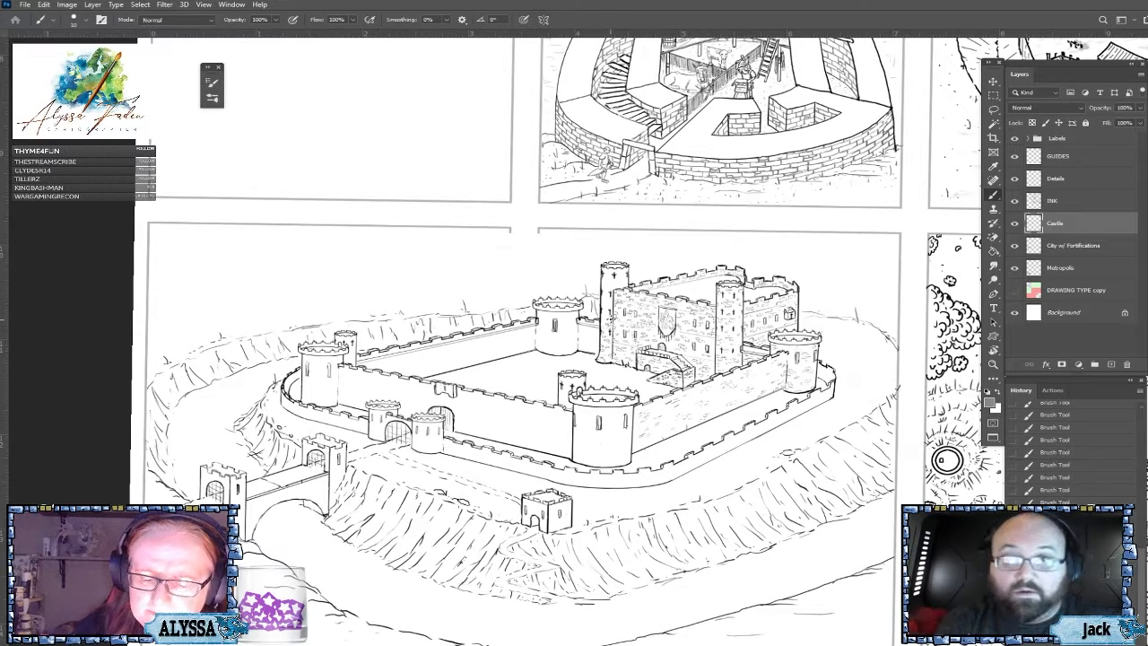
click(603, 320)
click(603, 318)
click(602, 317)
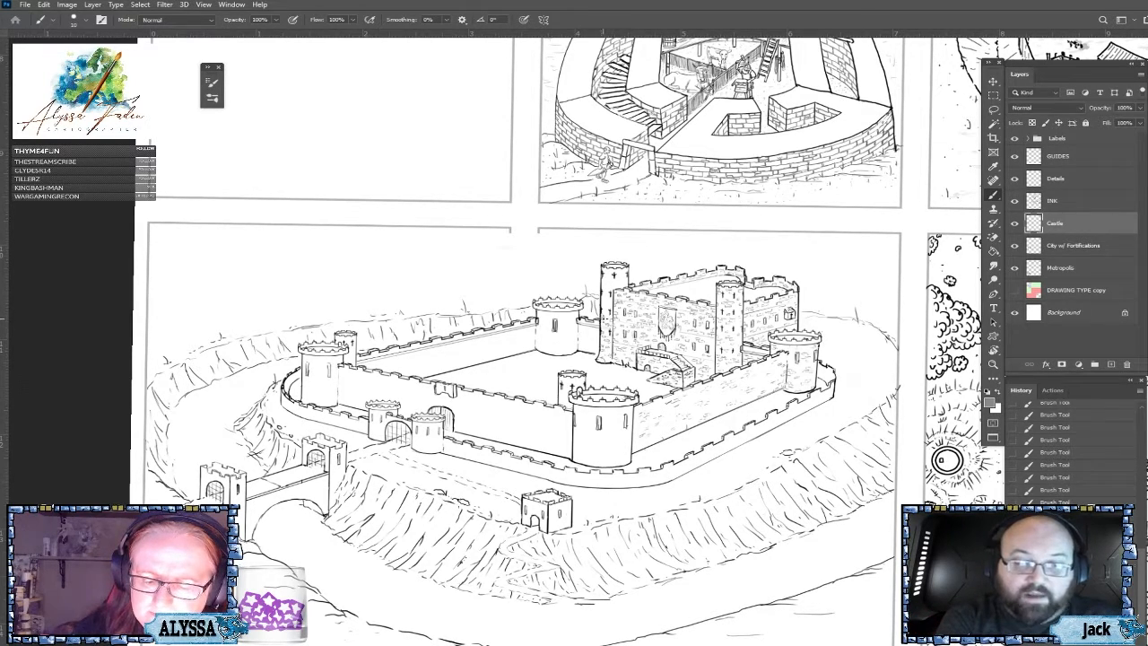
click(606, 318)
click(606, 313)
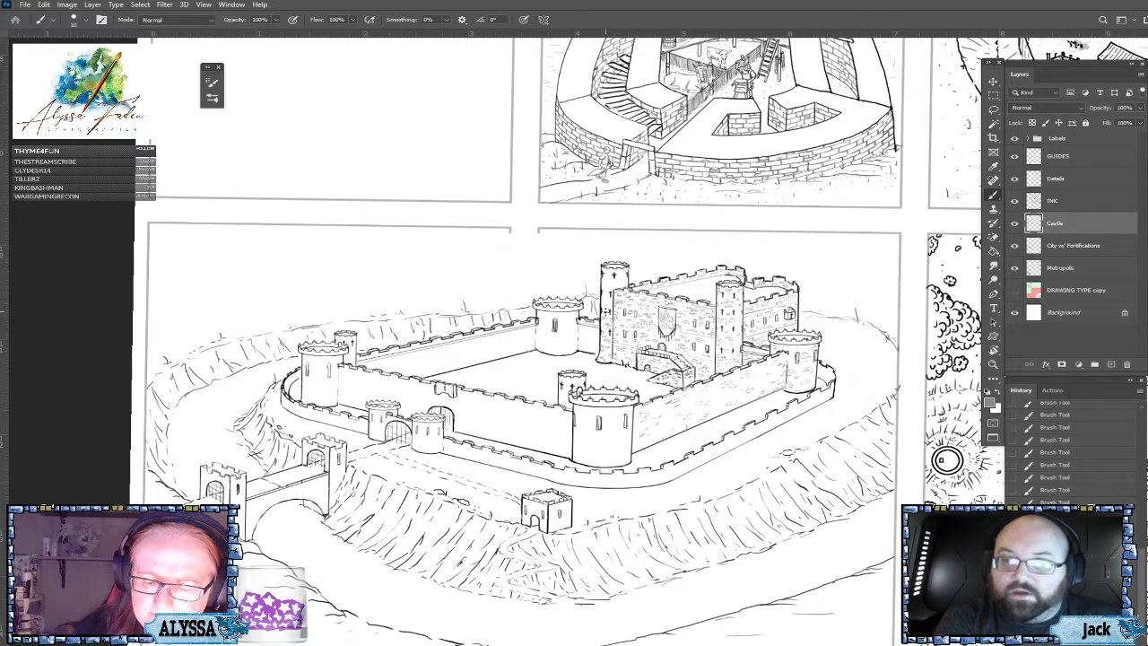
click(602, 301)
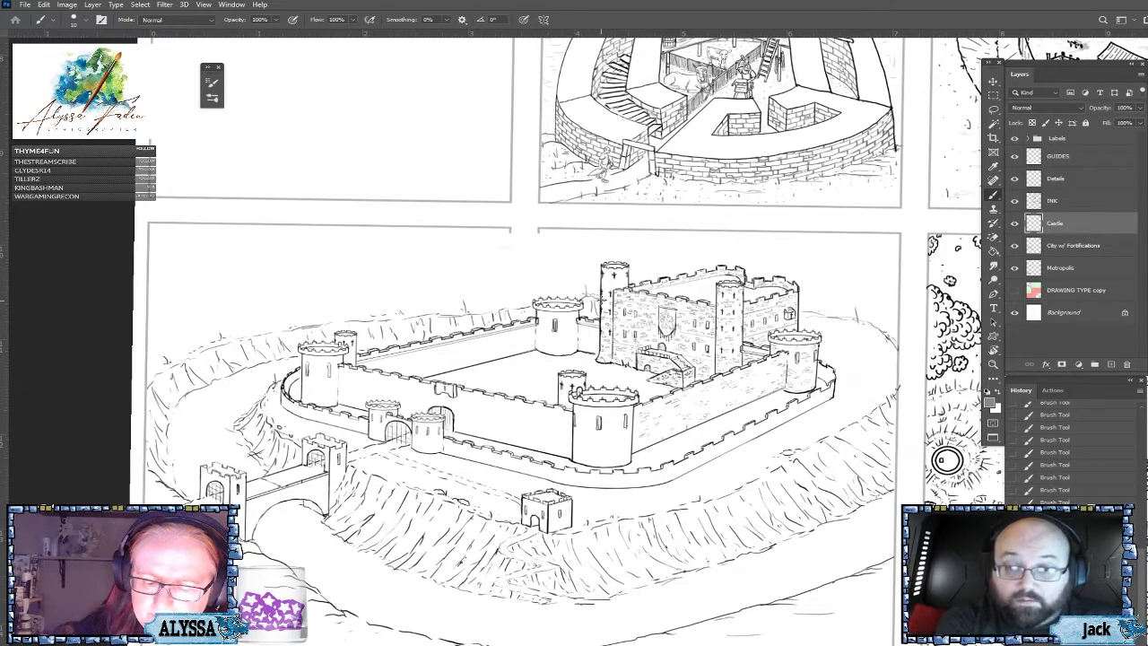
click(608, 301)
click(605, 295)
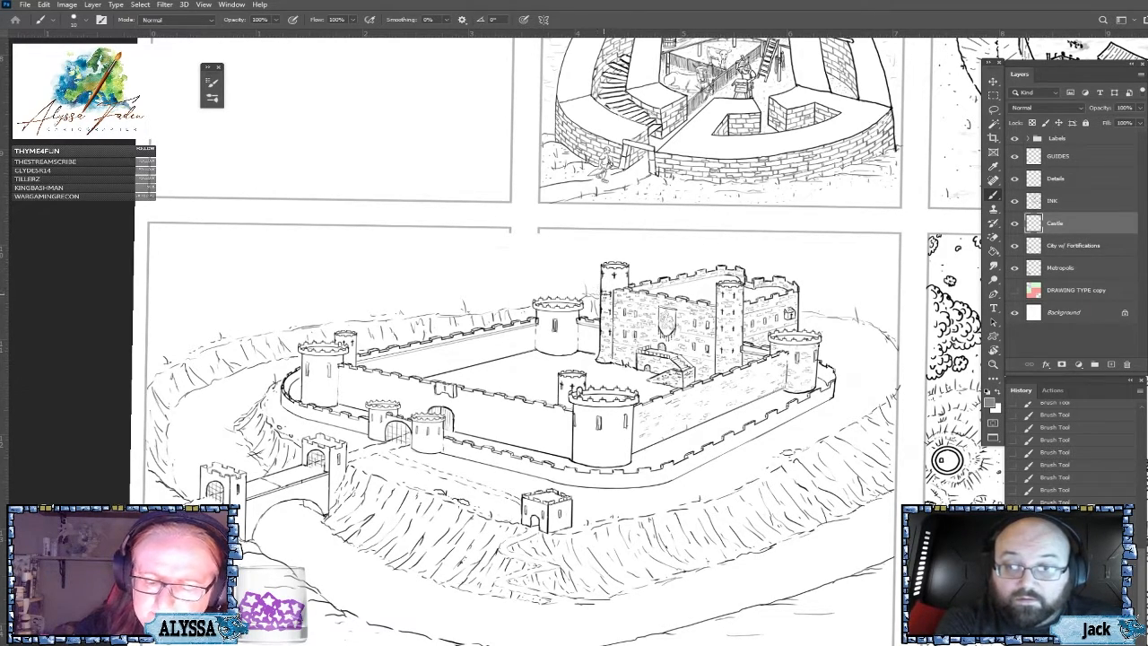
click(604, 286)
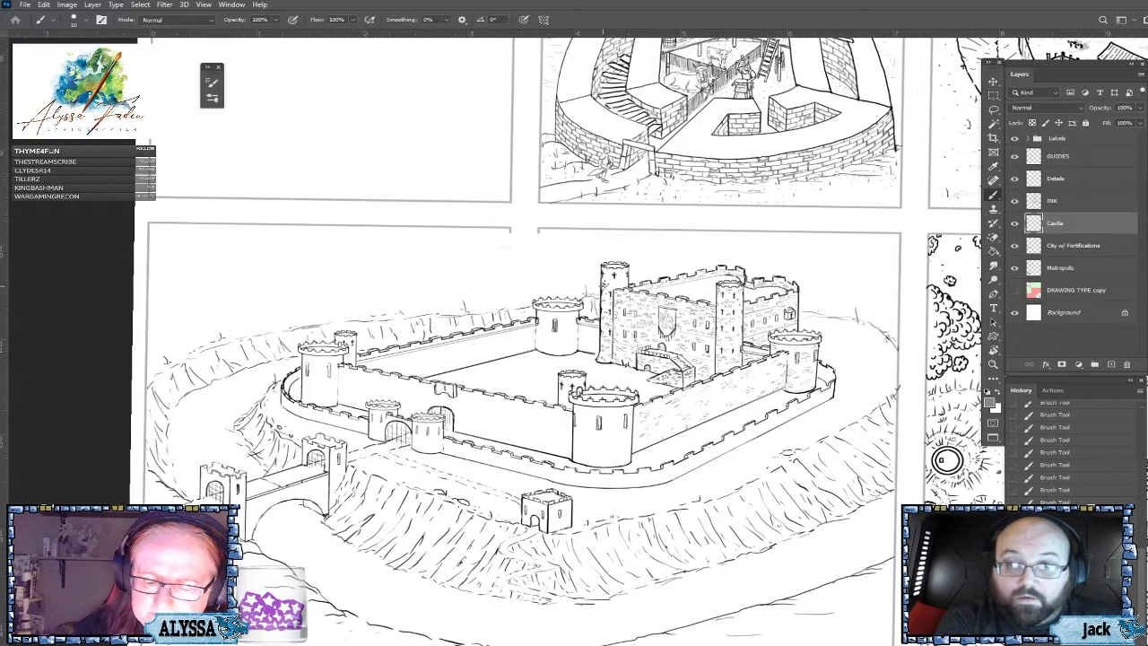
click(615, 285)
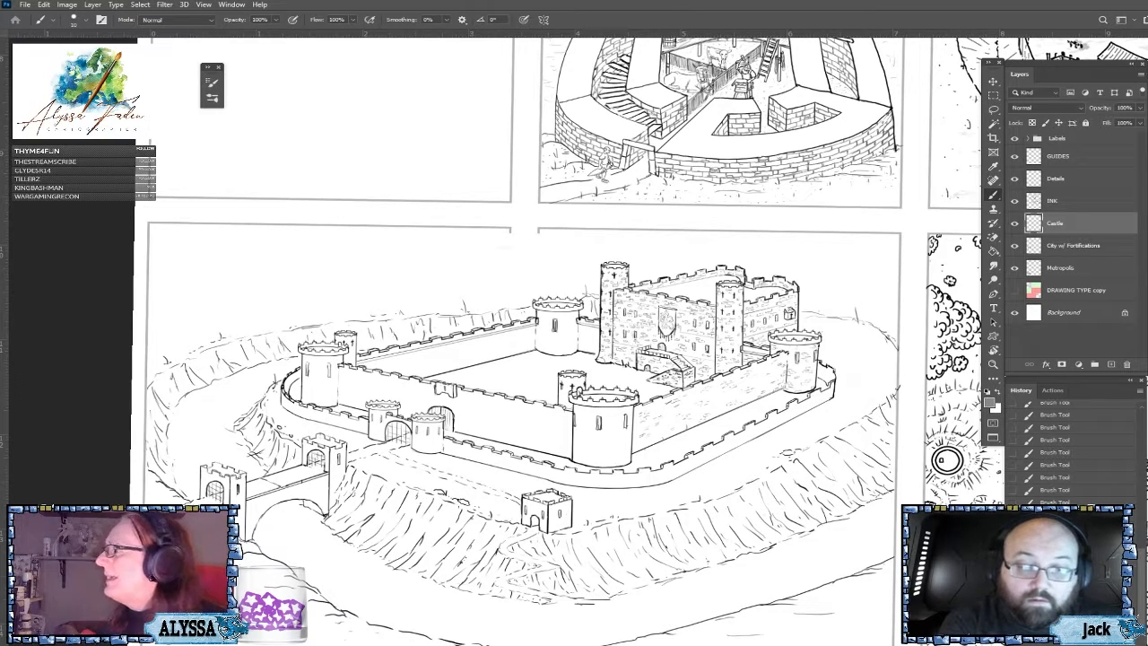
Handwrite two circled, numbered notes, "Jaws @ 13" and "DR2000 @ 15", in the empty panel above the castle.
scroll(484, 422, down, 3)
drag(484, 421, 546, 481)
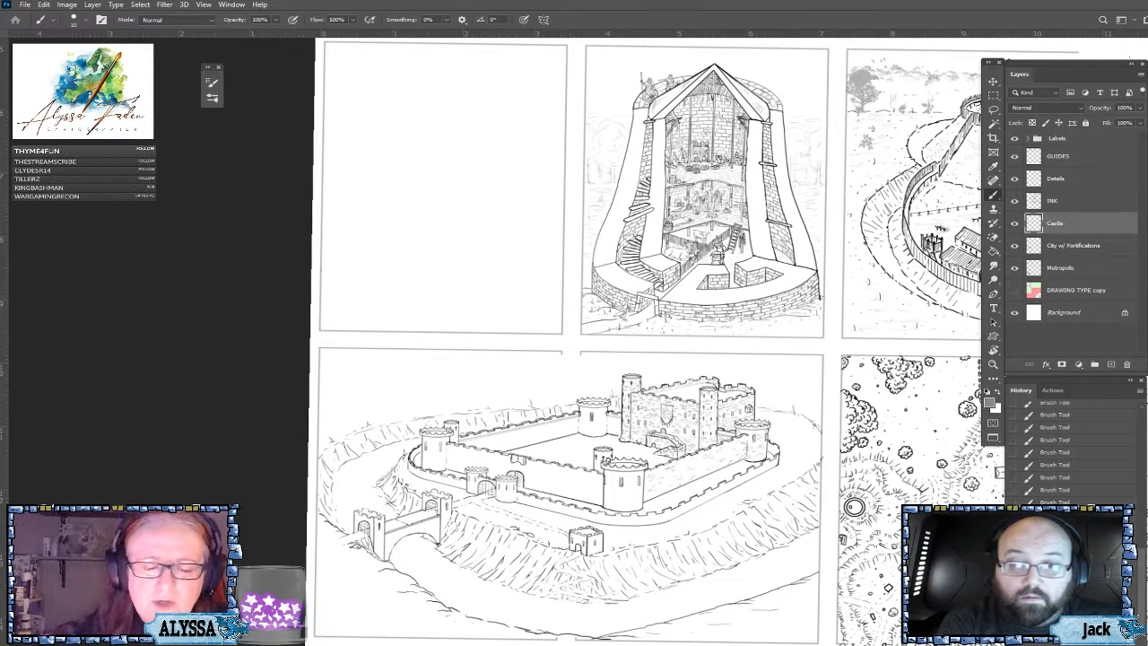
mouse_move(348, 142)
mouse_down()
mouse_move(349, 158)
mouse_move(366, 146)
mouse_move(337, 133)
mouse_up()
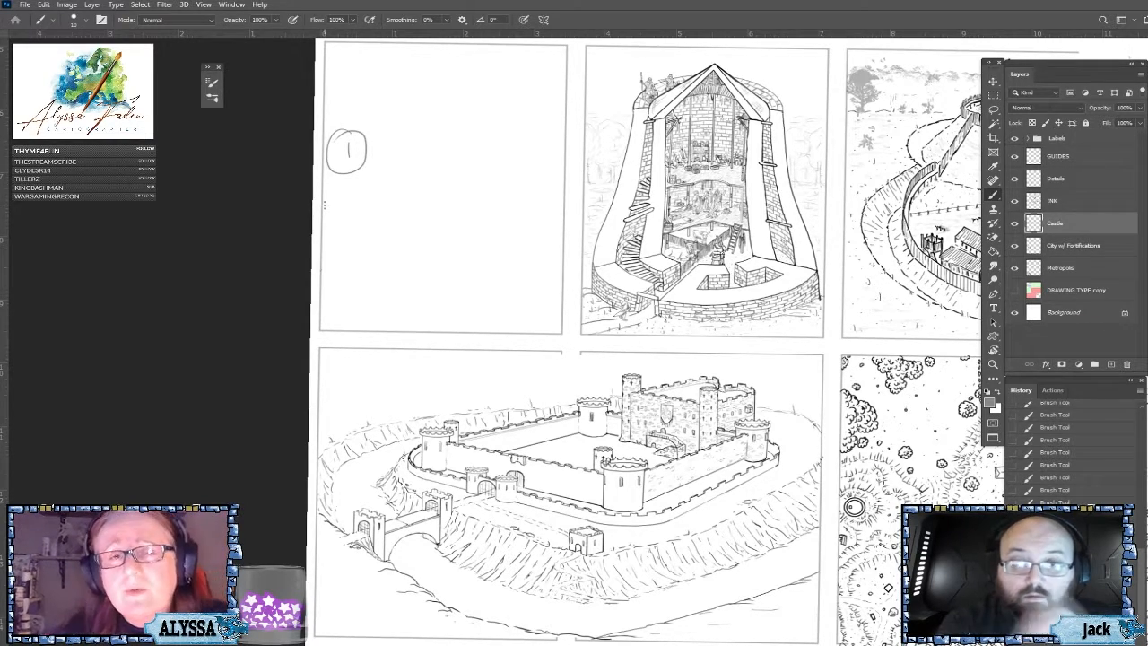
mouse_move(388, 120)
mouse_down()
mouse_move(384, 157)
mouse_move(451, 127)
mouse_move(498, 126)
mouse_up()
drag(523, 88, 533, 112)
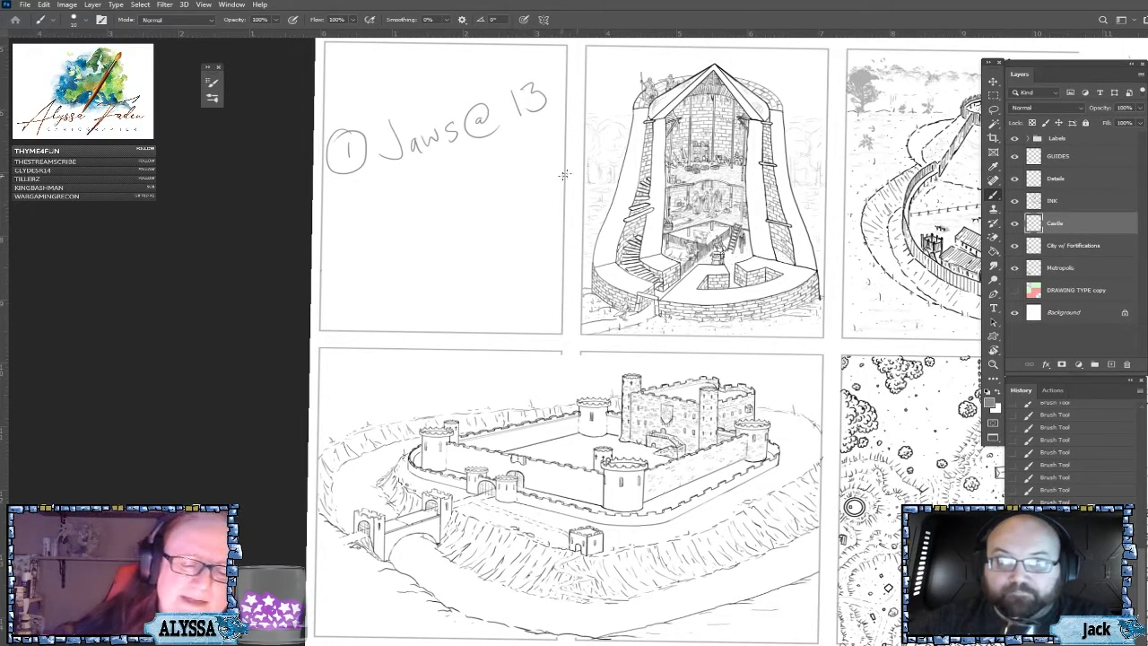
mouse_move(344, 213)
mouse_down()
mouse_move(340, 231)
mouse_move(368, 215)
mouse_move(341, 204)
mouse_up()
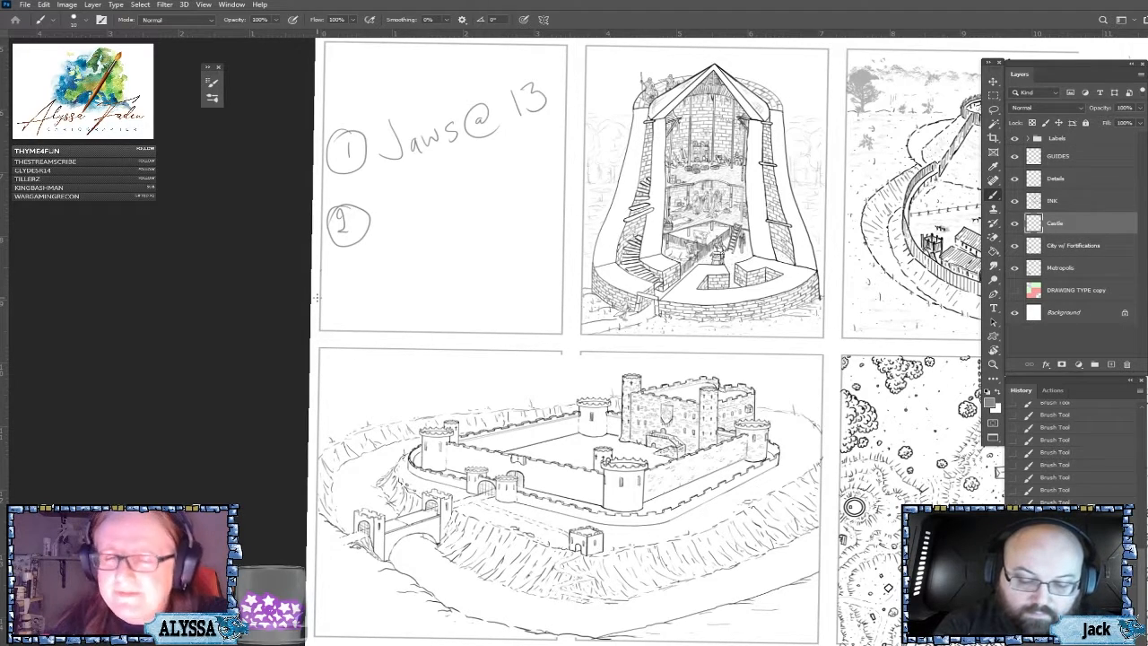
mouse_move(392, 205)
mouse_down()
mouse_move(384, 224)
mouse_move(450, 207)
mouse_move(459, 181)
mouse_move(490, 165)
mouse_move(540, 162)
mouse_move(558, 136)
mouse_move(563, 149)
mouse_up()
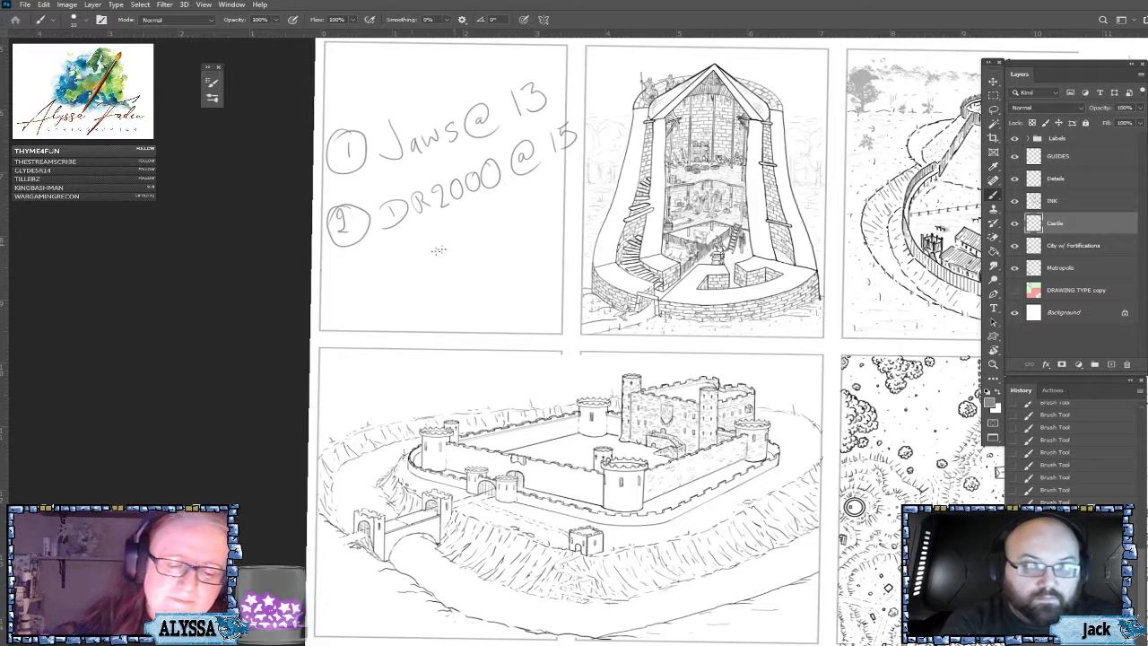
Handwrite a circled third note beginning "I hate" below the first two and add an insertion mark after "hate".
mouse_move(341, 274)
mouse_down()
mouse_move(351, 284)
mouse_move(342, 302)
mouse_up()
mouse_move(351, 266)
mouse_down()
mouse_move(337, 306)
mouse_move(369, 279)
mouse_move(334, 268)
mouse_up()
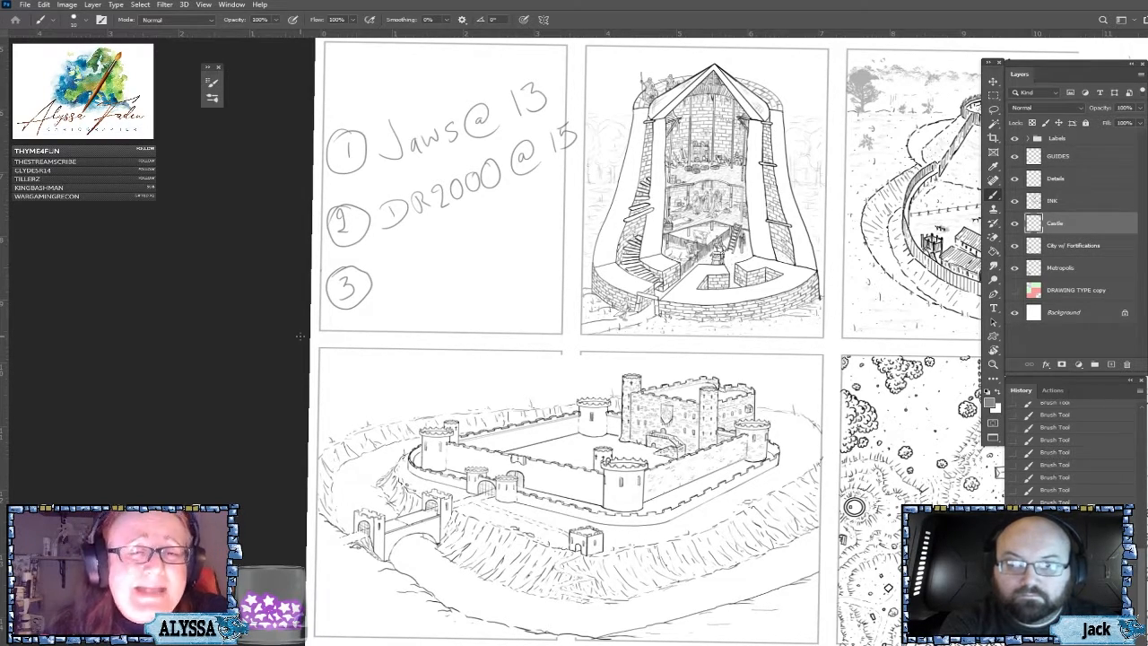
drag(377, 253, 394, 280)
drag(408, 240, 424, 258)
mouse_move(426, 250)
mouse_down()
mouse_move(439, 254)
mouse_move(451, 236)
mouse_up()
drag(449, 244, 459, 239)
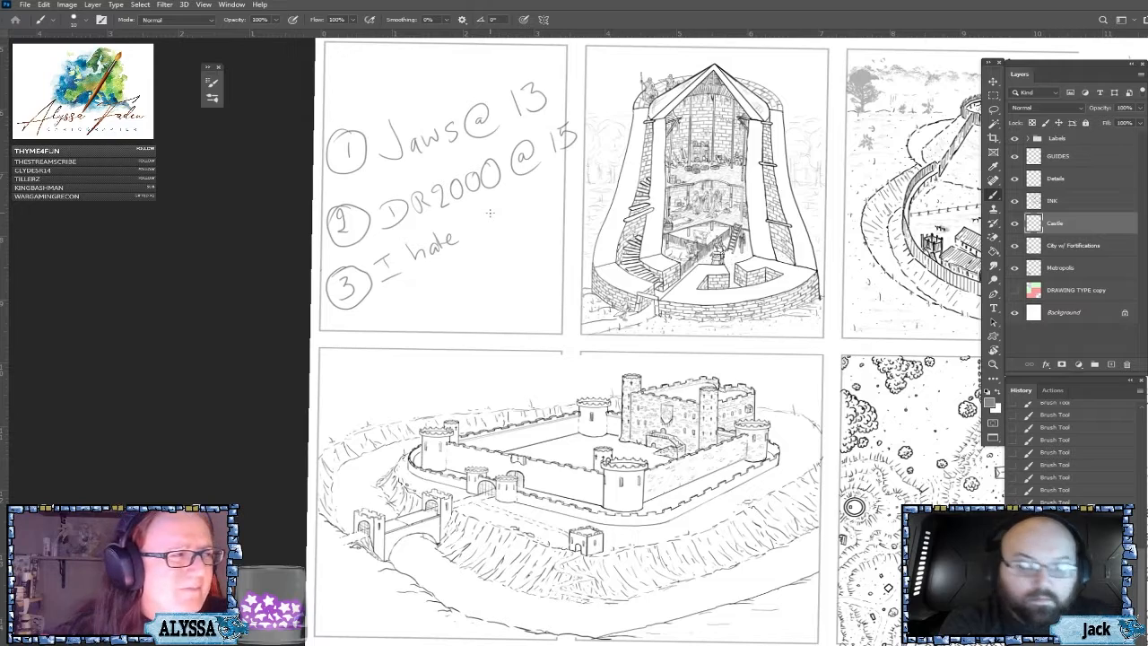
drag(472, 224, 519, 210)
drag(447, 275, 508, 246)
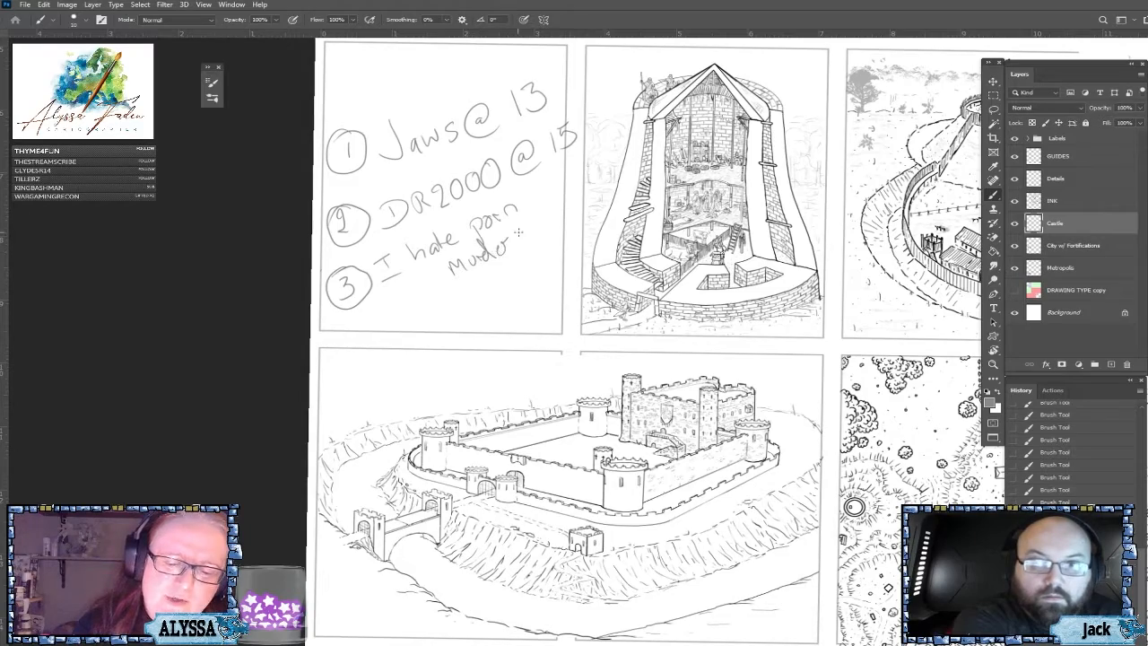
drag(446, 219, 457, 214)
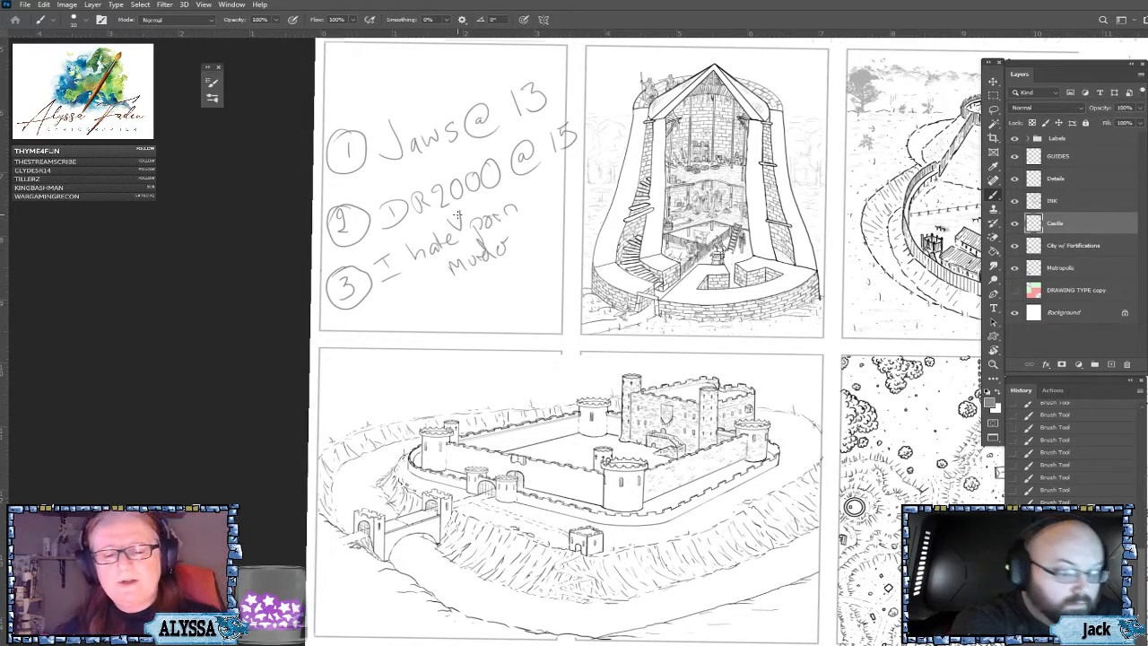
Paint grey brick marks on the large round tower at the front corner of the castle's curtain wall.
key(ctrl+minus)
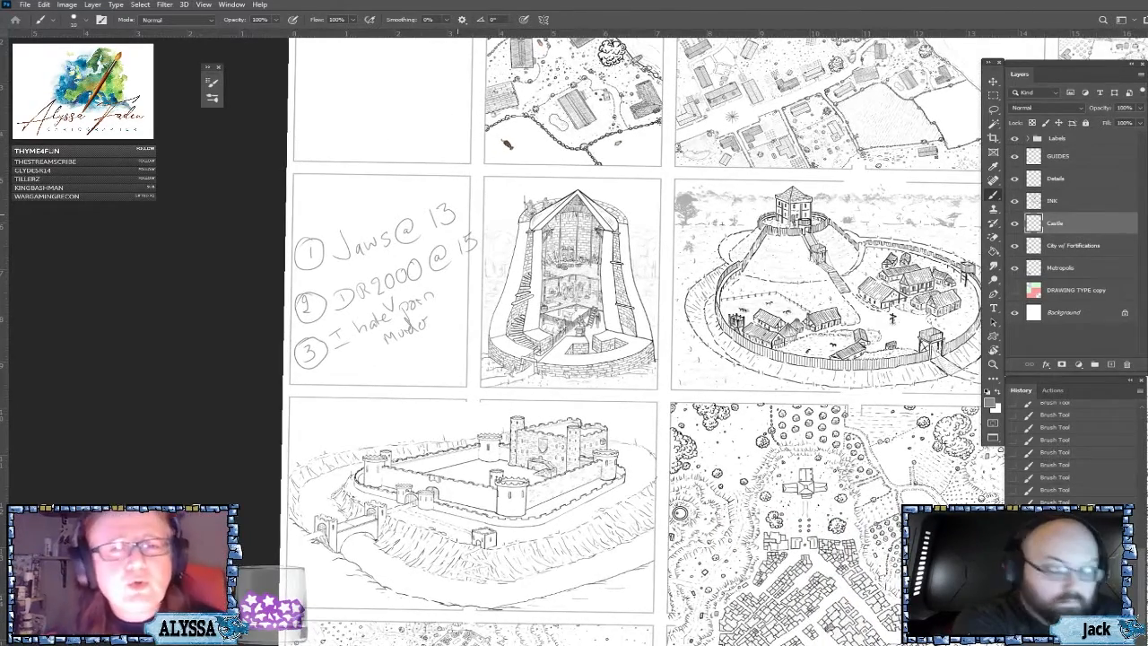
key(ctrl+plus)
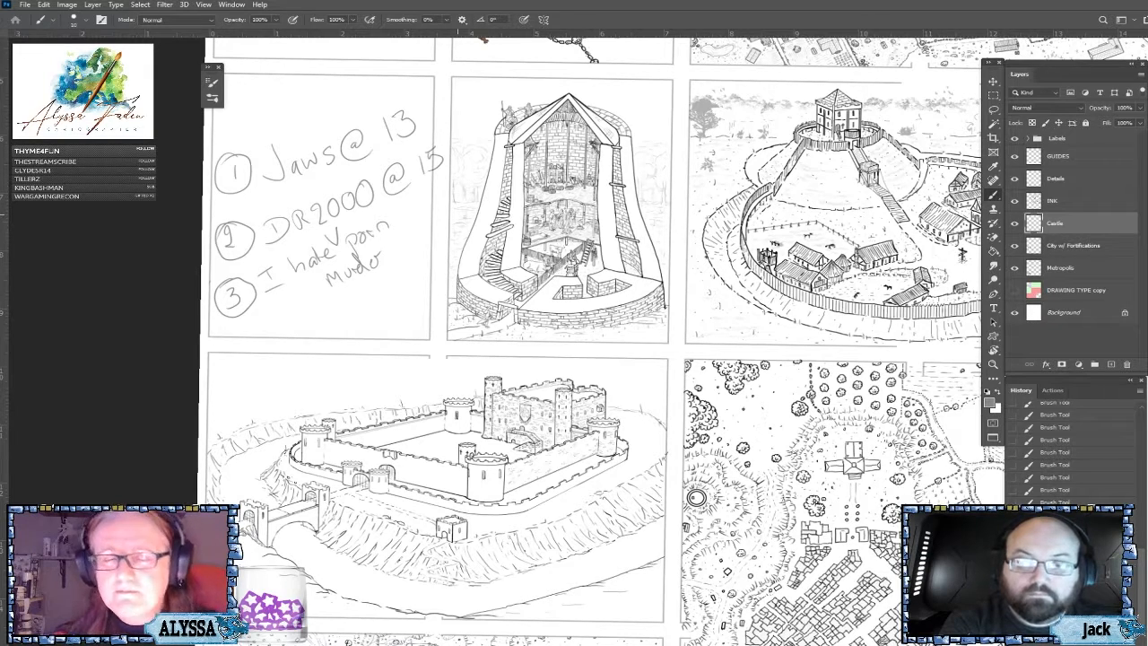
scroll(546, 403, up, 1)
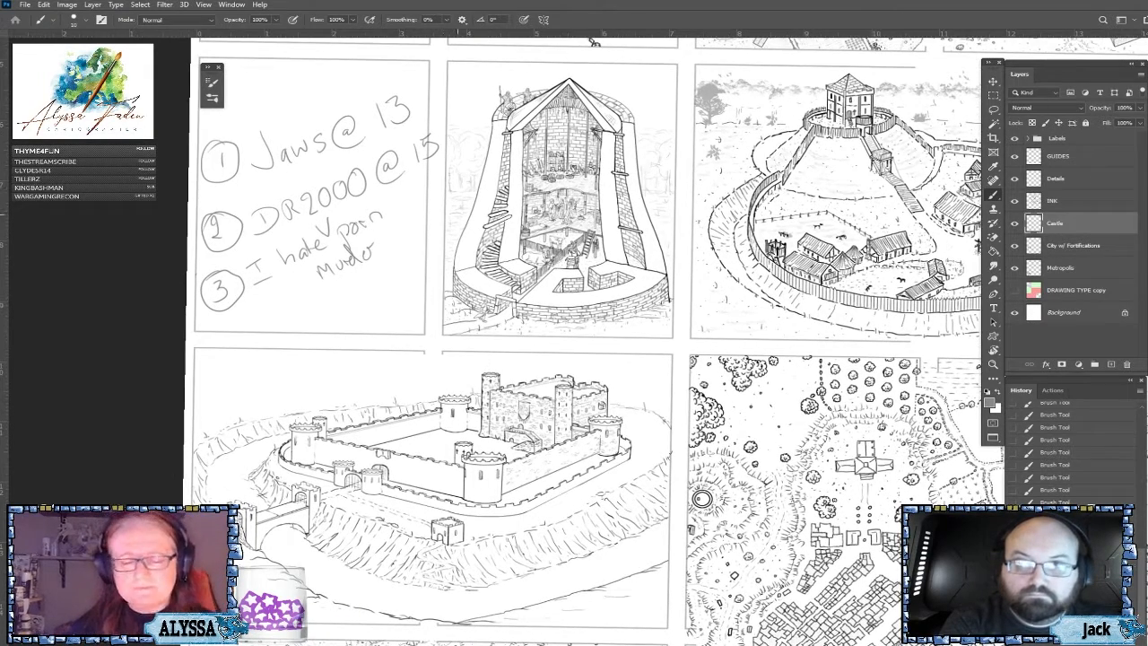
drag(458, 214, 475, 170)
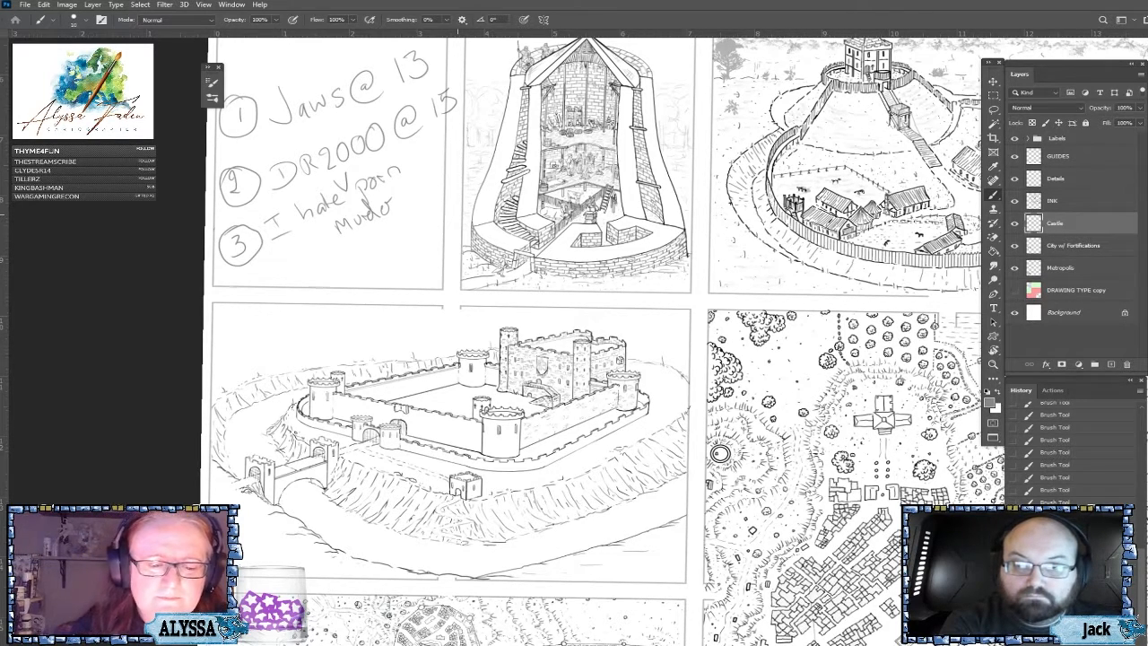
drag(458, 214, 472, 229)
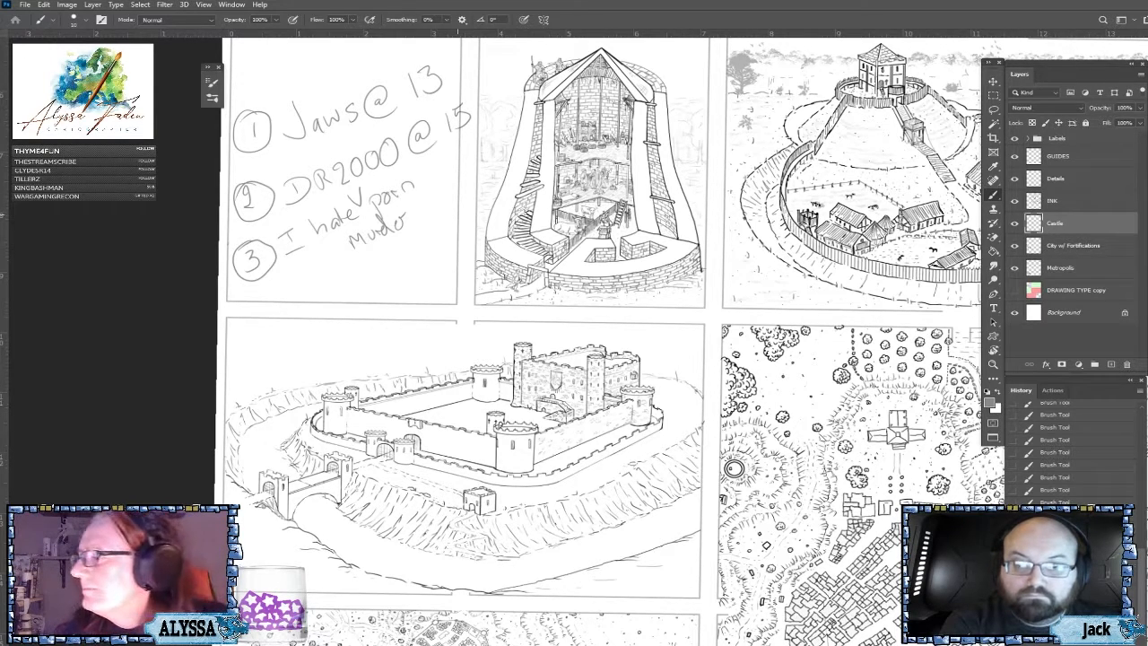
drag(733, 467, 732, 415)
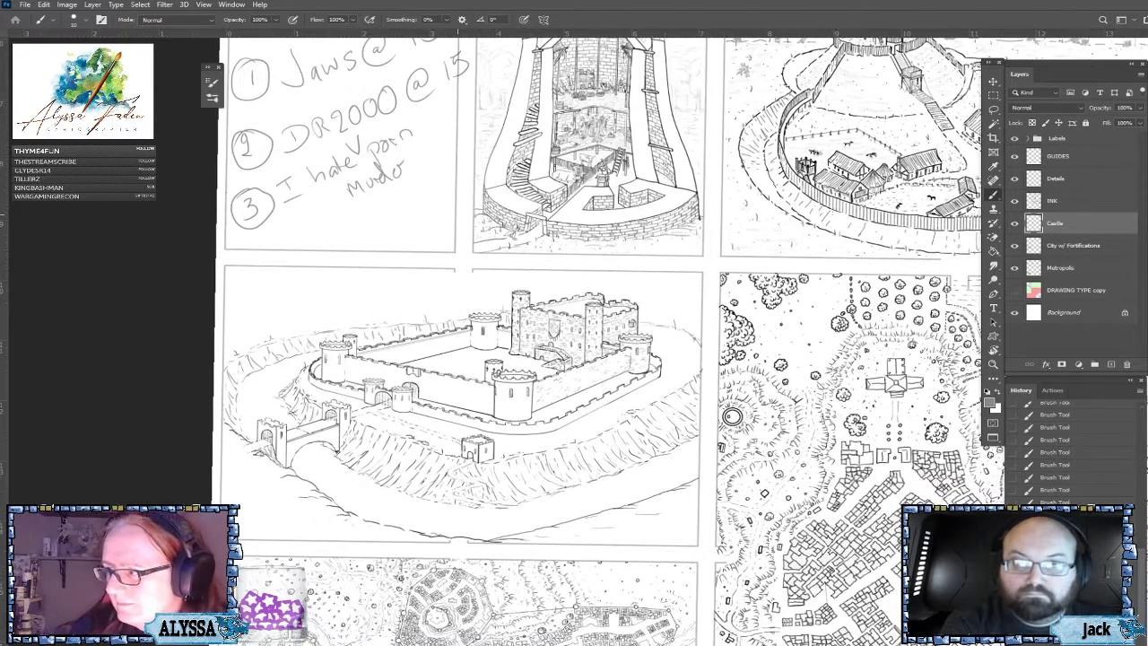
scroll(591, 341, up, 1)
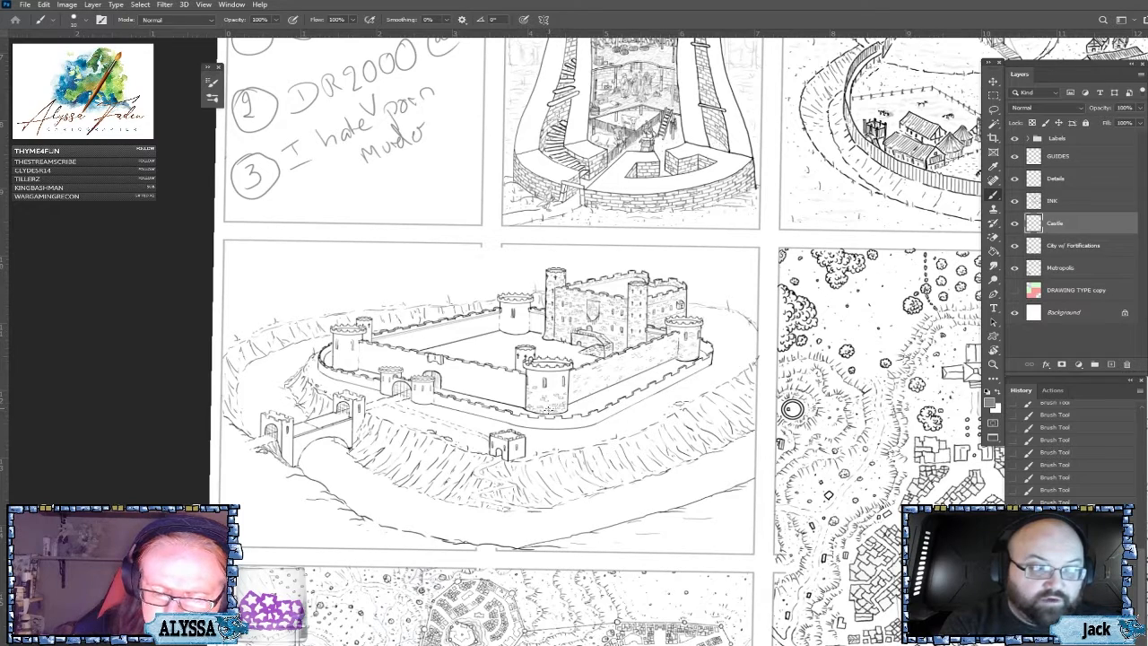
drag(554, 374, 556, 382)
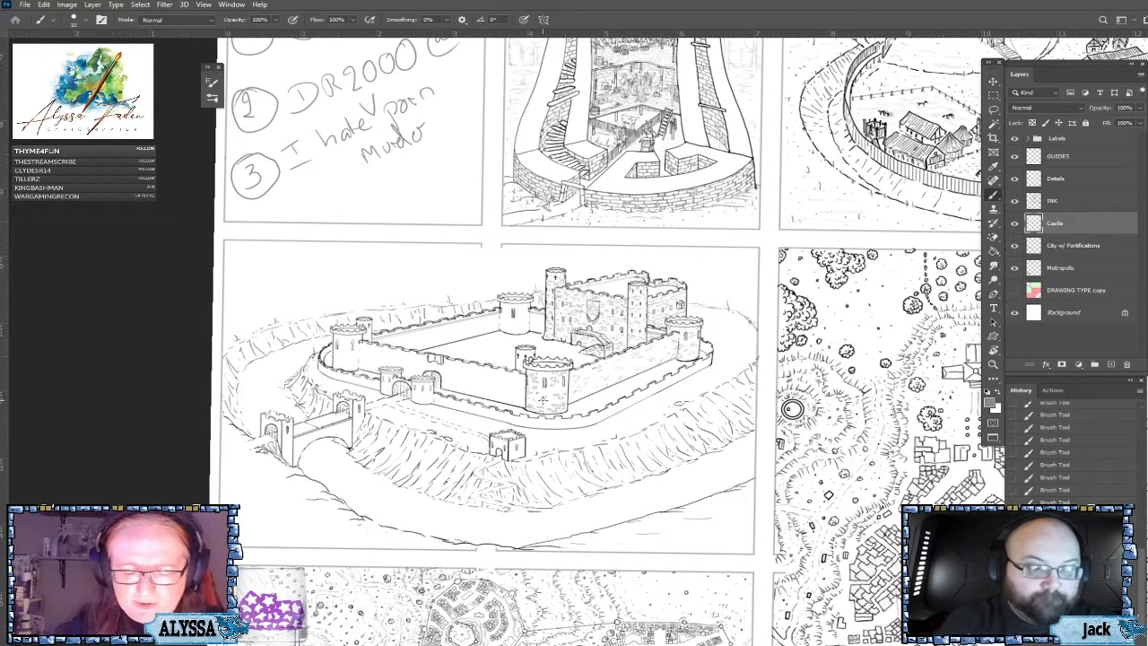
Draw a small cross above the first handwritten note, near the panel's upper right corner.
scroll(546, 391, down, 2)
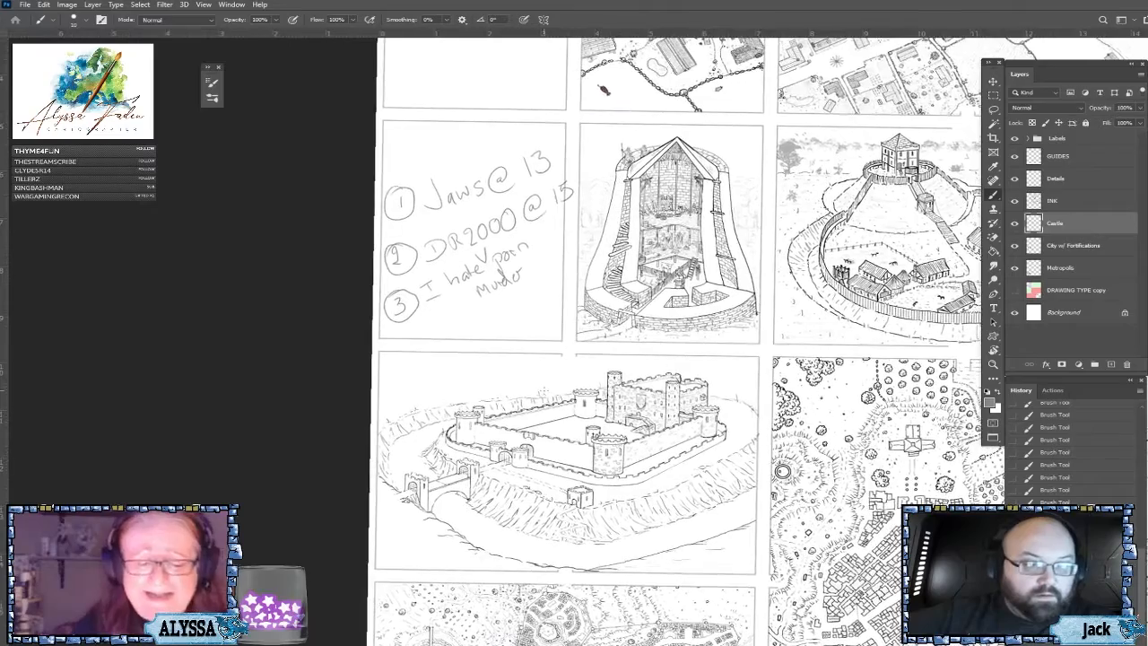
mouse_move(522, 123)
mouse_down()
mouse_move(564, 138)
mouse_move(526, 154)
mouse_move(377, 129)
mouse_up()
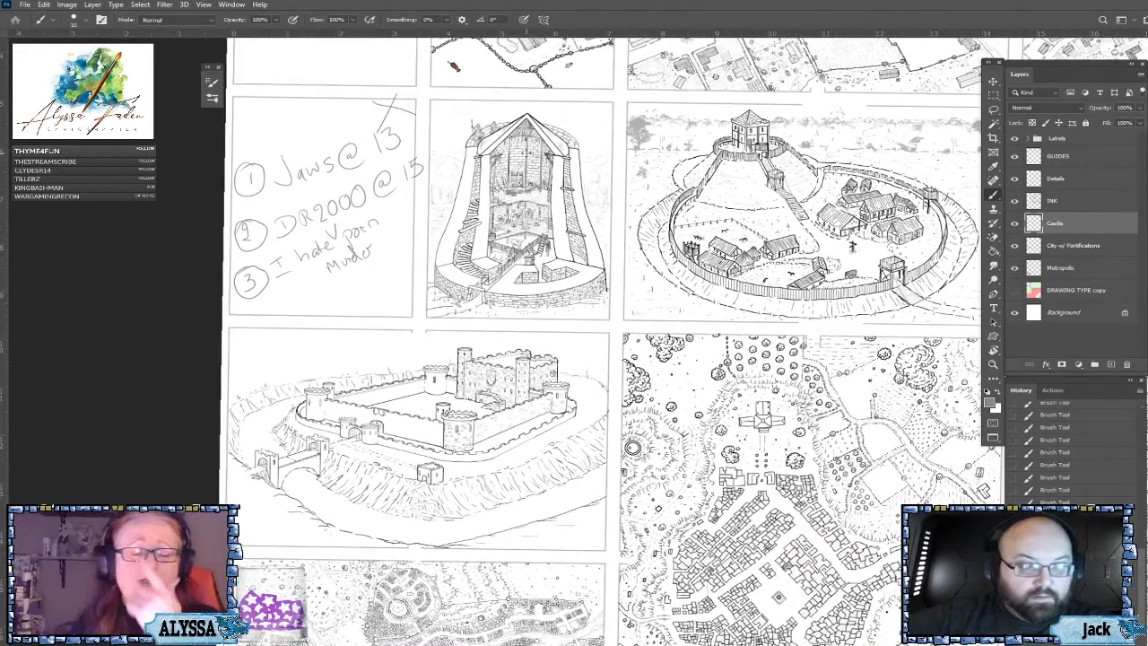
scroll(413, 404, up, 1)
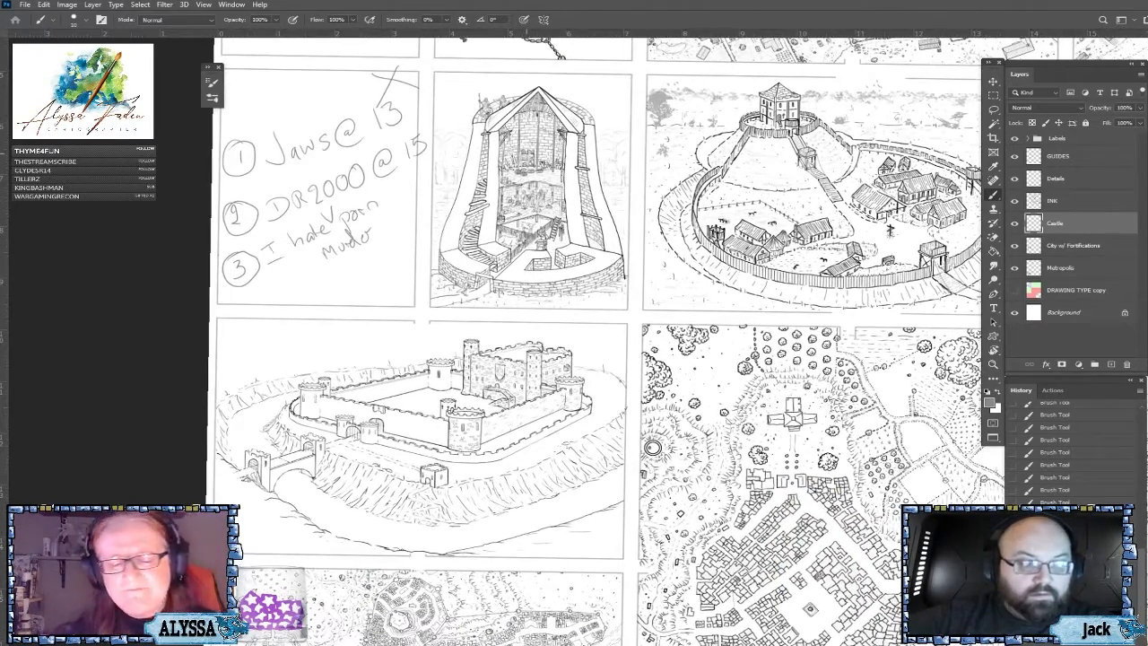
Draw check marks beside the second and third handwritten notes in the empty panel.
scroll(233, 453, up, 2)
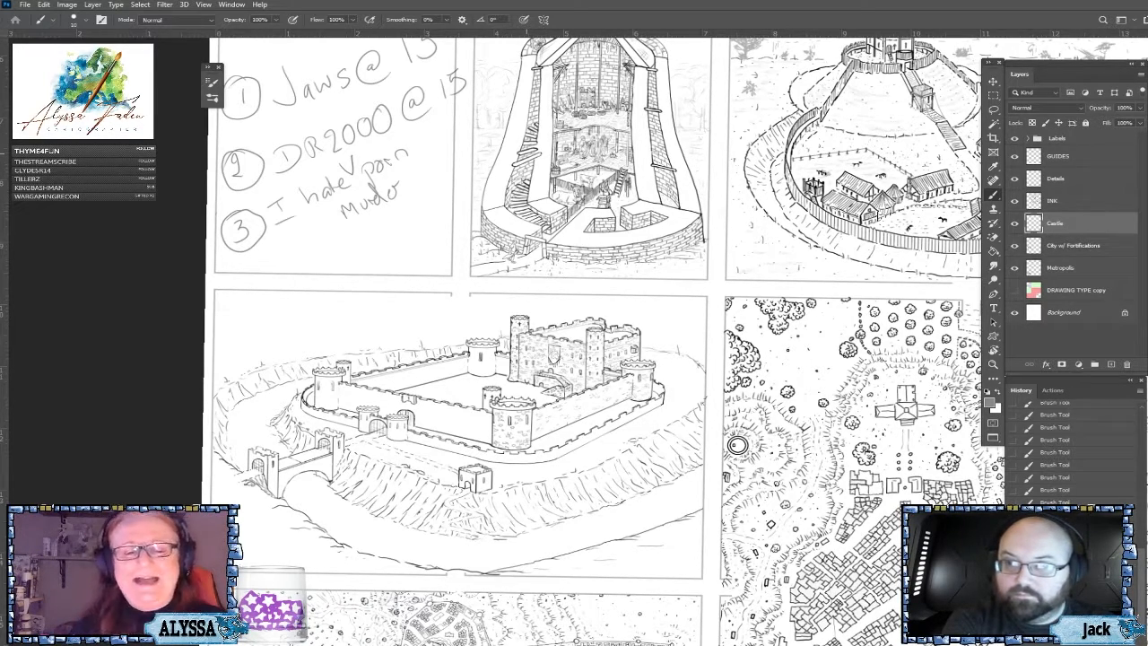
drag(527, 366, 545, 396)
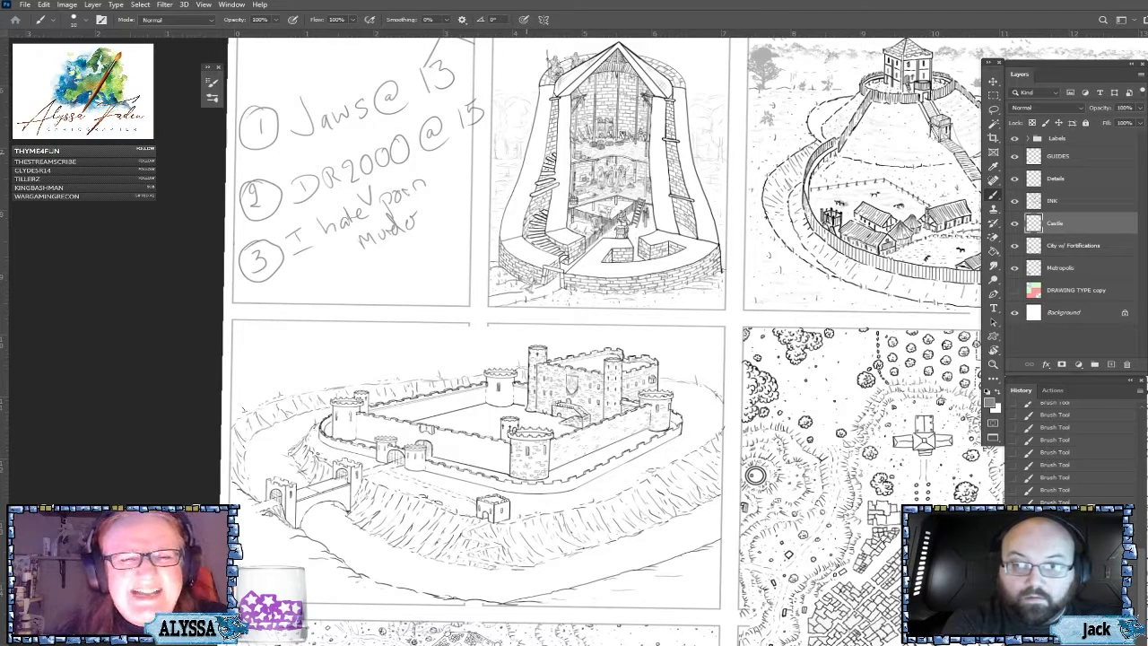
drag(791, 339, 810, 406)
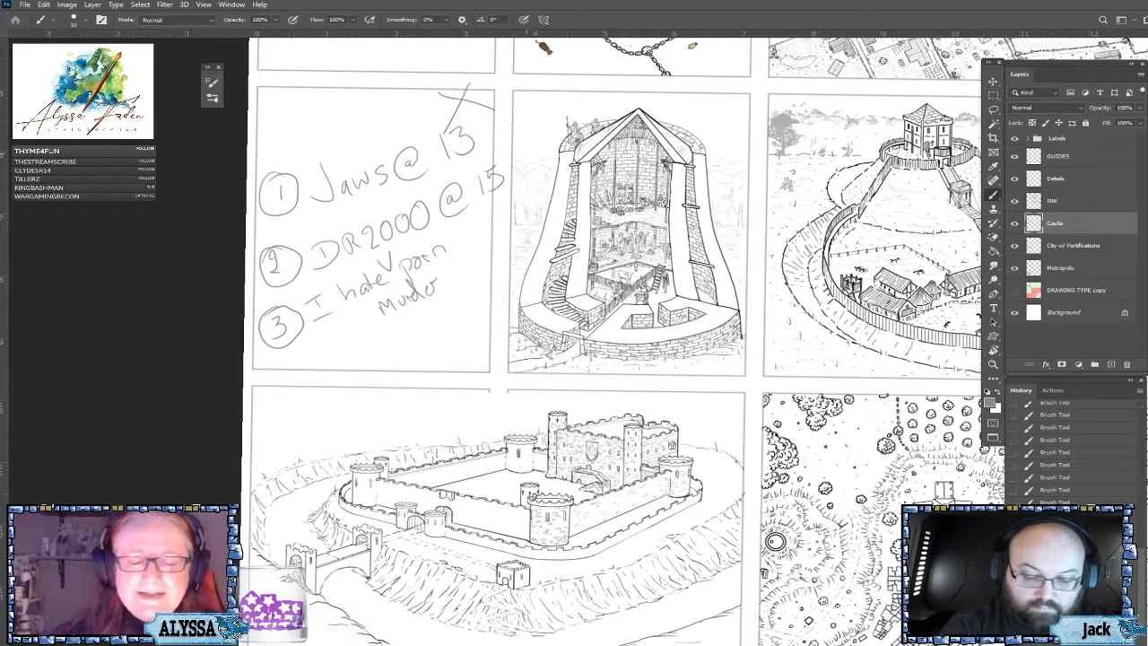
drag(496, 161, 518, 135)
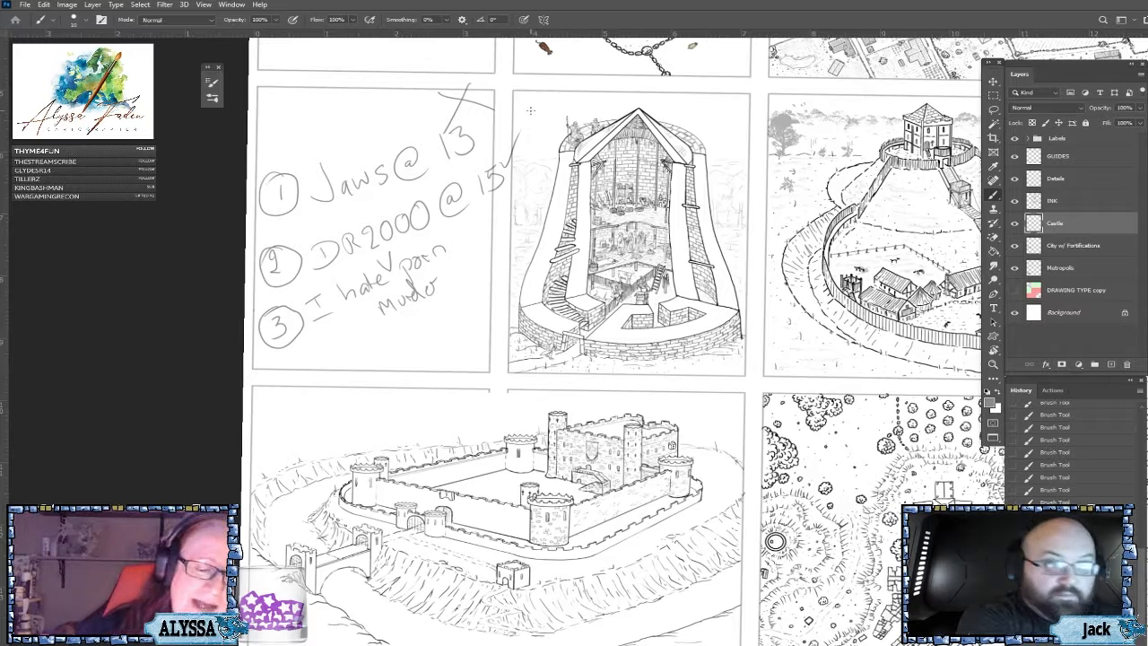
drag(449, 265, 484, 229)
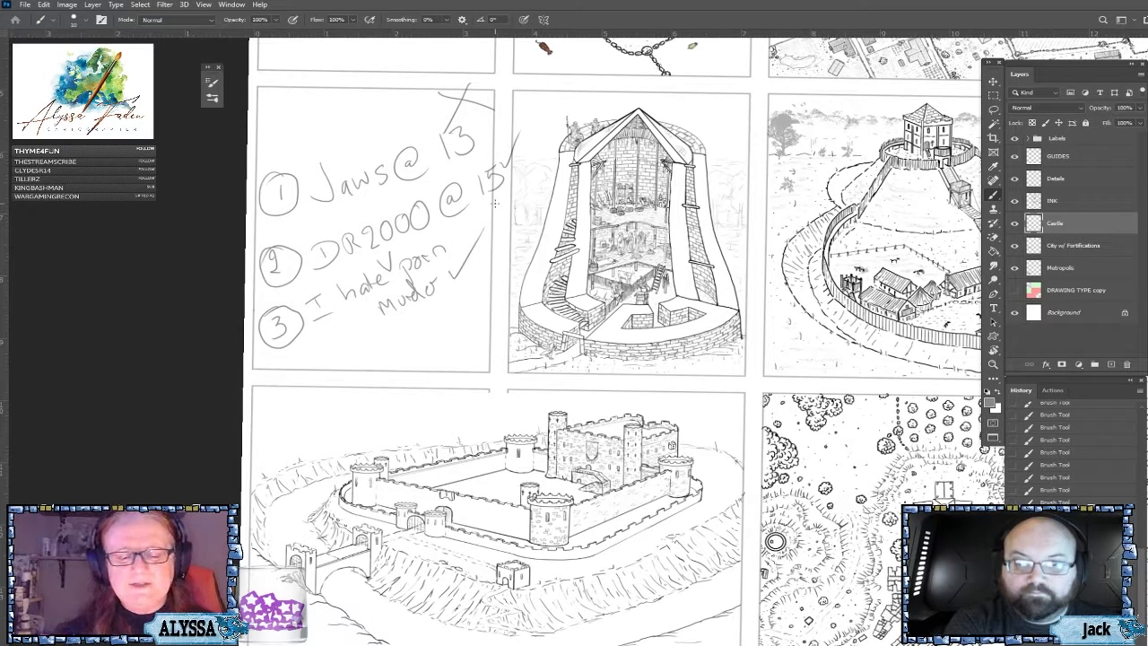
mouse_move(427, 337)
mouse_down()
mouse_move(412, 344)
mouse_move(427, 338)
mouse_up()
key(ctrl+z)
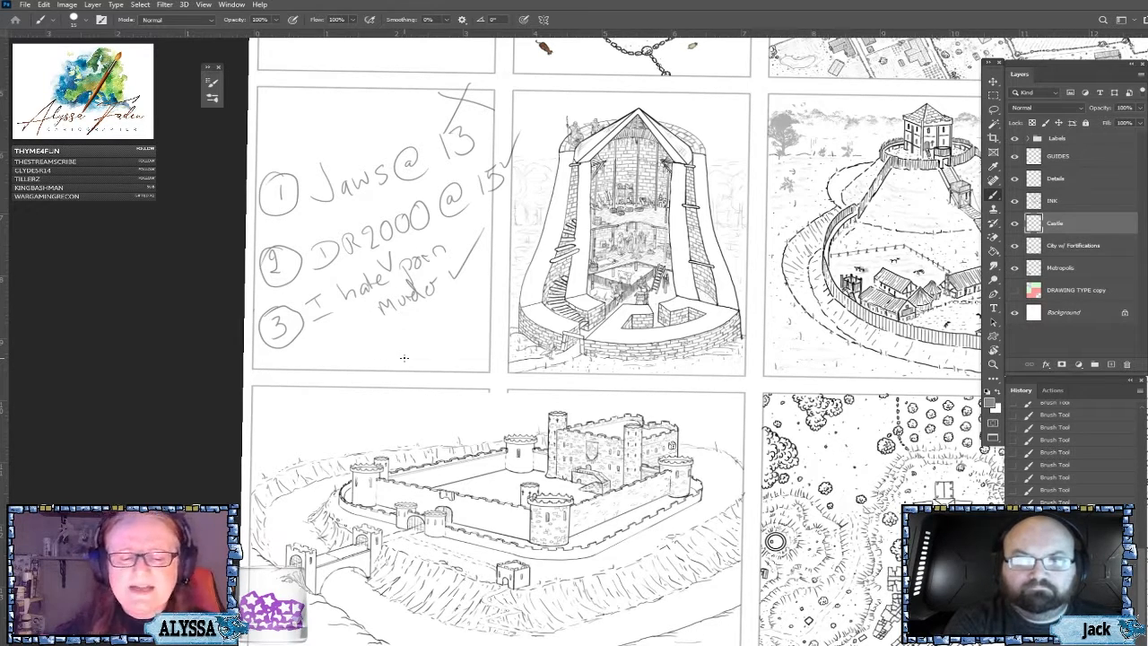
Erase all the handwritten notes, numbered circles, check marks and the cross from the panel above the castle.
drag(446, 167, 452, 142)
drag(453, 99, 475, 89)
mouse_move(481, 153)
mouse_down()
mouse_move(511, 149)
mouse_move(455, 284)
mouse_move(422, 134)
mouse_move(411, 178)
mouse_move(364, 234)
mouse_move(298, 251)
mouse_move(256, 213)
mouse_move(259, 360)
mouse_move(277, 354)
mouse_move(311, 287)
mouse_move(326, 225)
mouse_move(344, 289)
mouse_move(374, 317)
mouse_move(365, 277)
mouse_move(389, 259)
mouse_move(430, 298)
mouse_move(424, 235)
mouse_move(441, 287)
mouse_up()
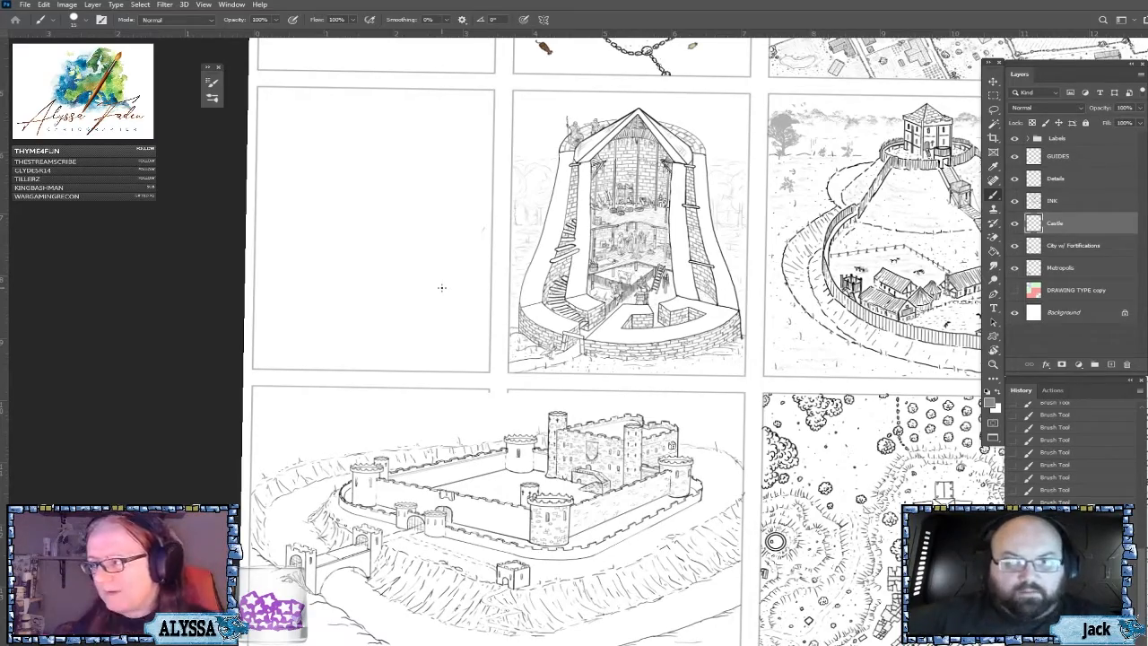
Paint grey brick marks on the large round tower at the curtain wall's far corner, beside the bridge and gatehouse side.
scroll(441, 287, down, 2)
scroll(442, 287, up, 3)
scroll(441, 287, down, 1)
drag(441, 287, 518, 287)
scroll(517, 287, down, 2)
scroll(518, 287, up, 2)
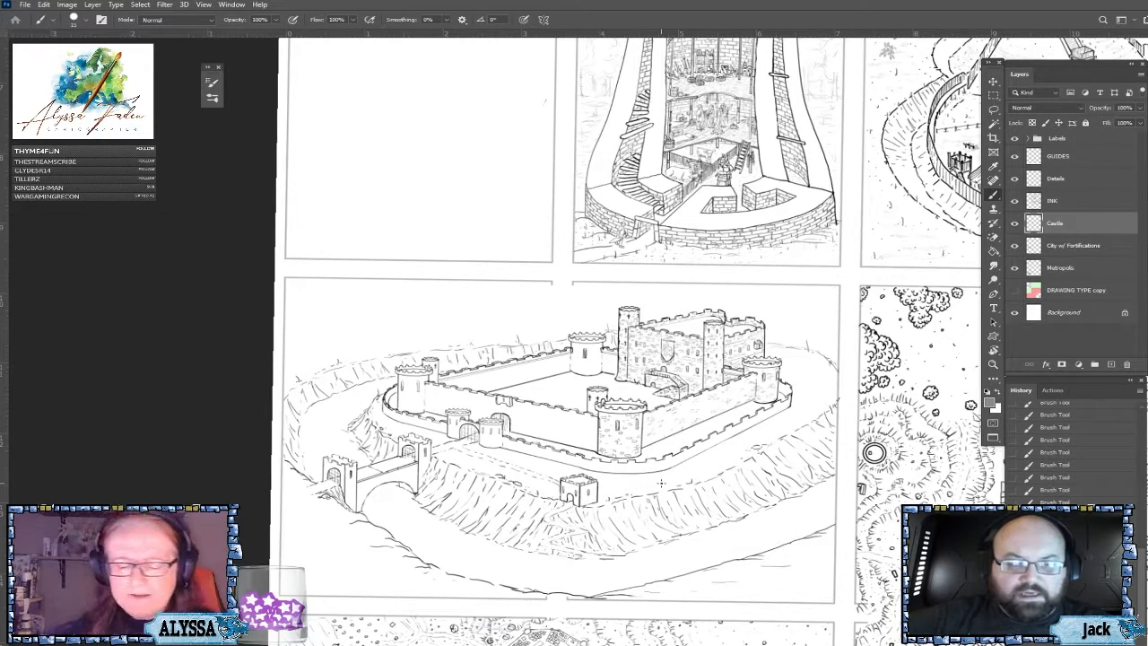
scroll(662, 483, up, 1)
scroll(303, 421, up, 1)
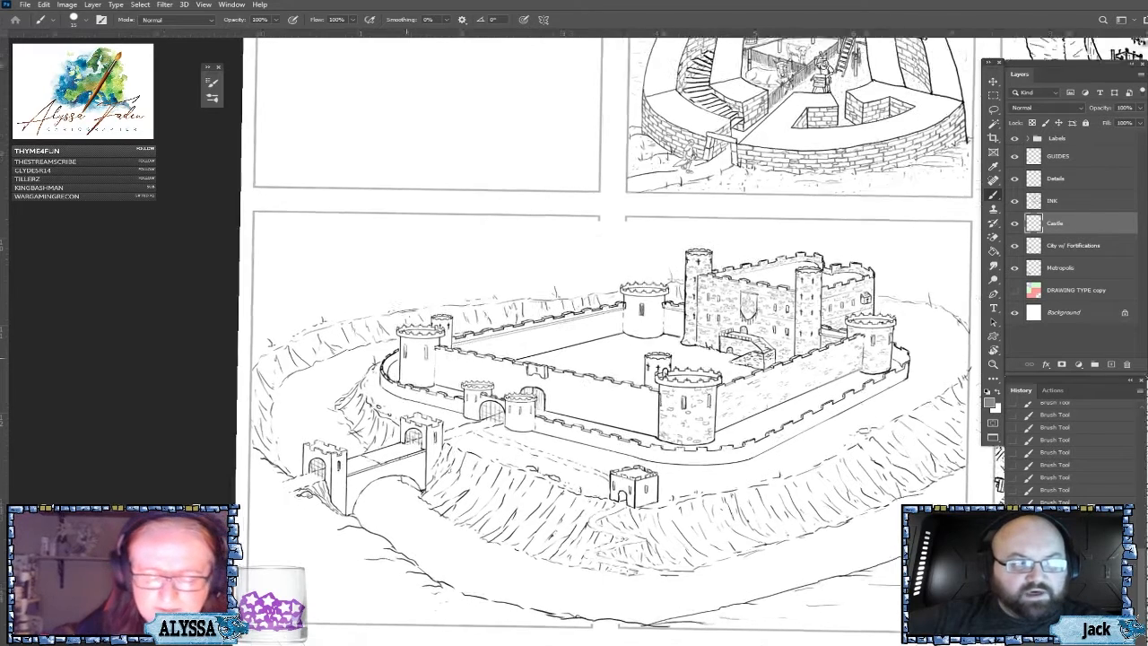
drag(421, 373, 425, 372)
mouse_move(423, 371)
mouse_down()
mouse_move(401, 409)
mouse_move(450, 377)
mouse_up()
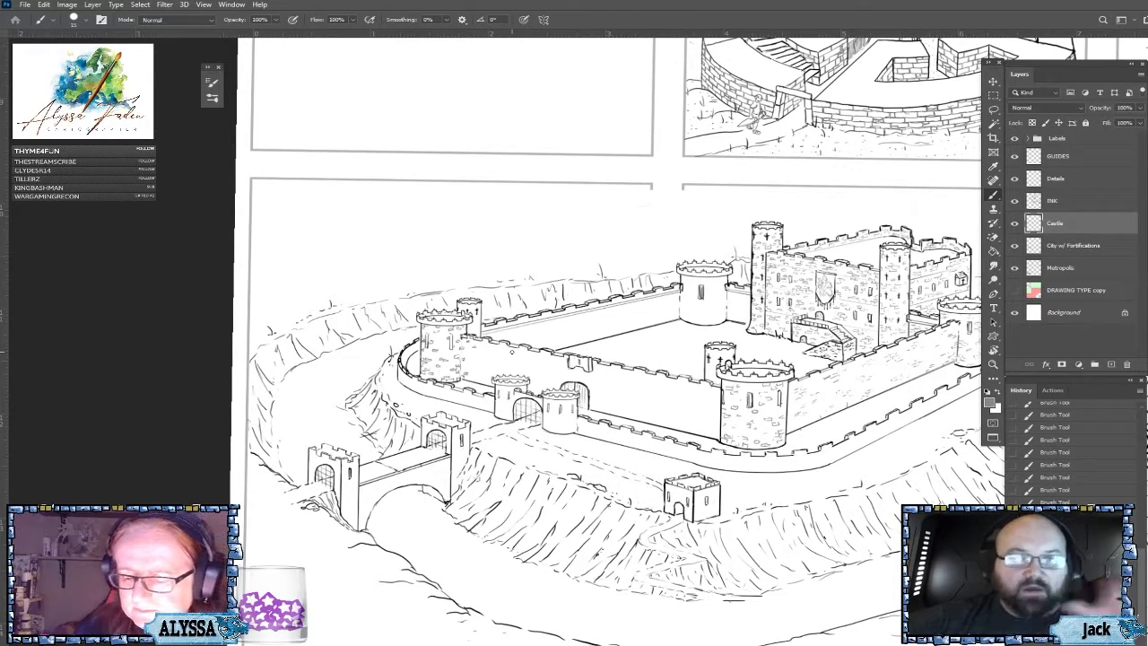
Paint grey brick marks on the rear round tower and the short wall joining it to the keep.
drag(512, 351, 438, 302)
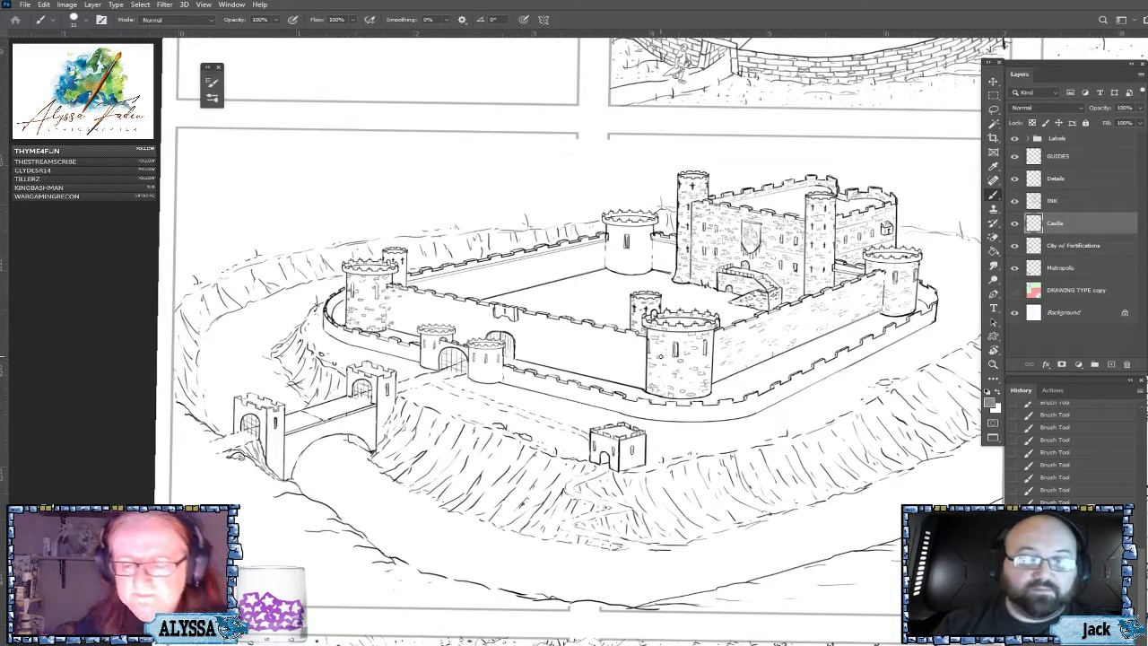
scroll(659, 356, down, 5)
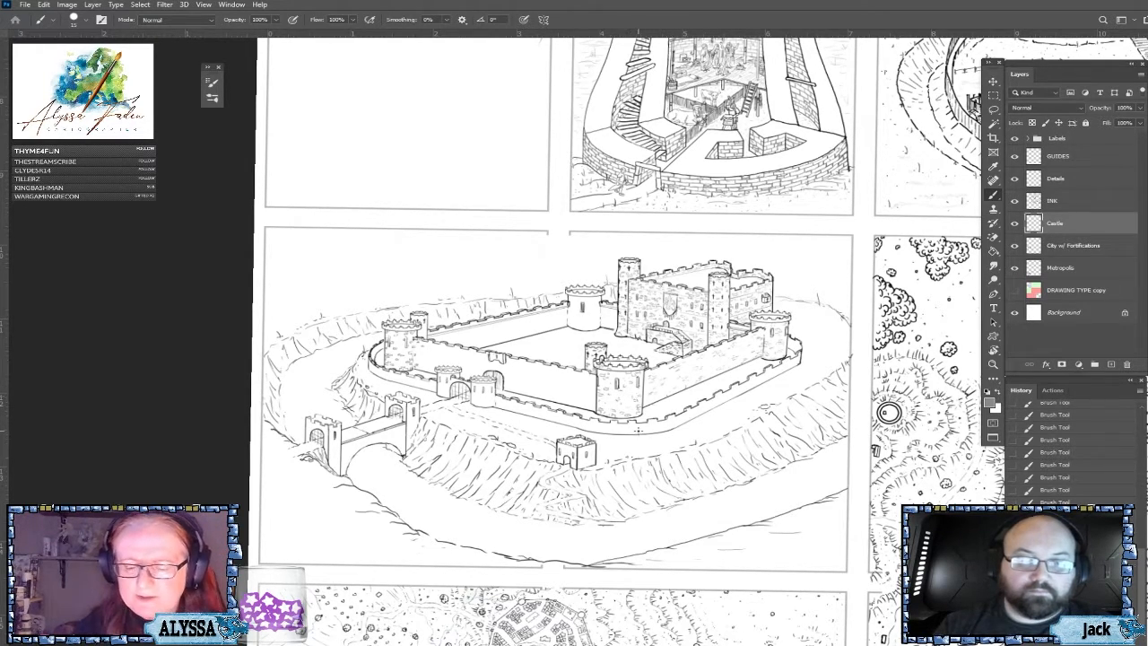
scroll(636, 427, down, 1)
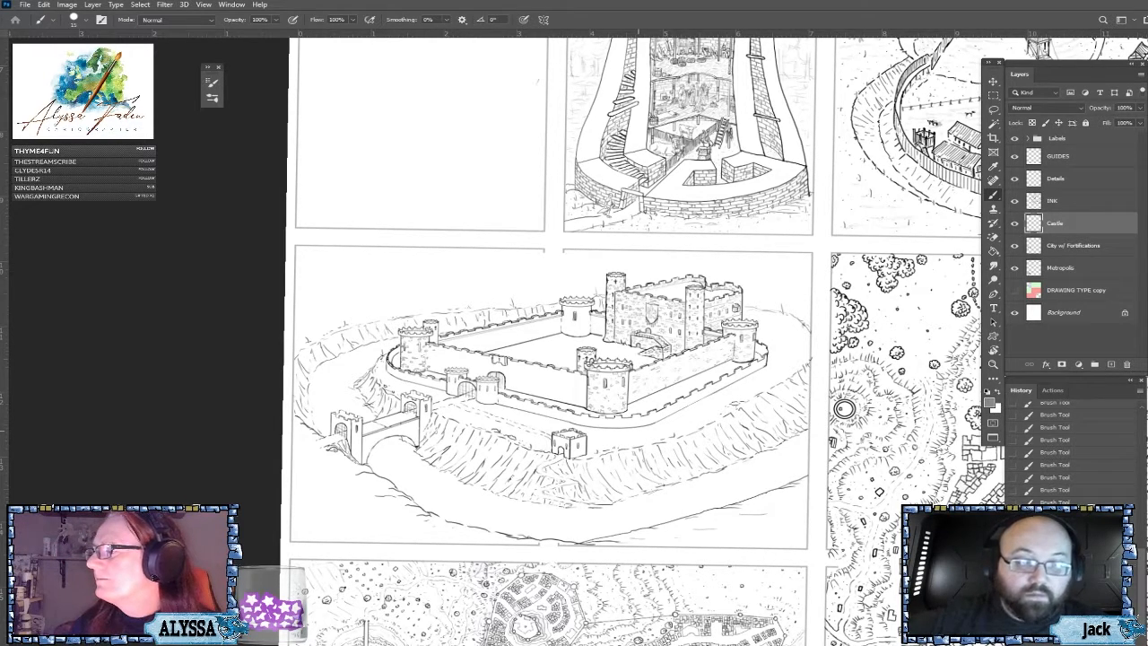
scroll(843, 409, up, 2)
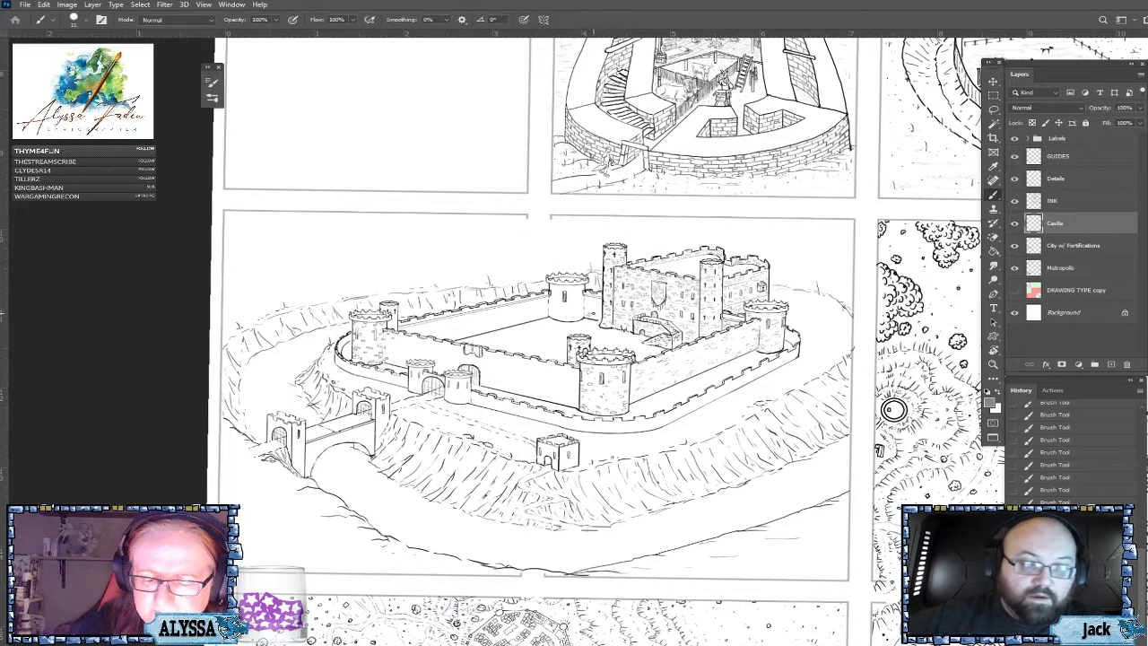
drag(595, 318, 598, 309)
drag(592, 304, 595, 305)
drag(595, 301, 594, 301)
drag(595, 297, 597, 297)
drag(591, 296, 598, 303)
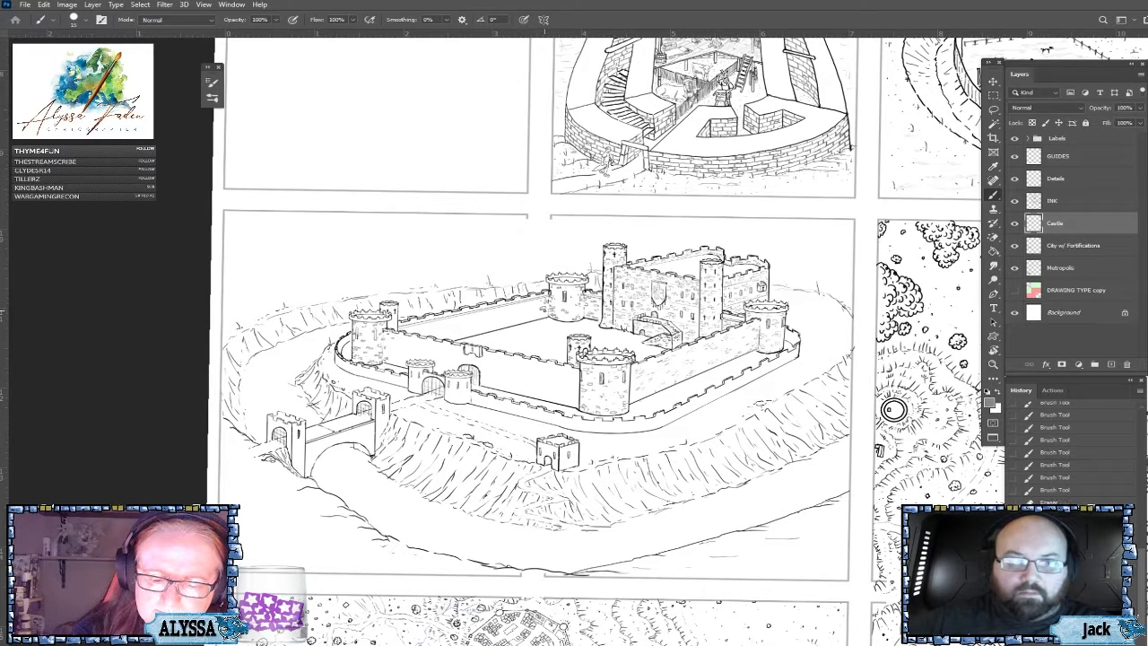
Finish the brick marks at the rear tower's base and texture the long rear curtain wall.
drag(553, 322, 559, 324)
mouse_move(571, 328)
mouse_down()
mouse_move(550, 317)
mouse_move(570, 318)
mouse_up()
drag(574, 315, 578, 314)
drag(580, 310, 584, 308)
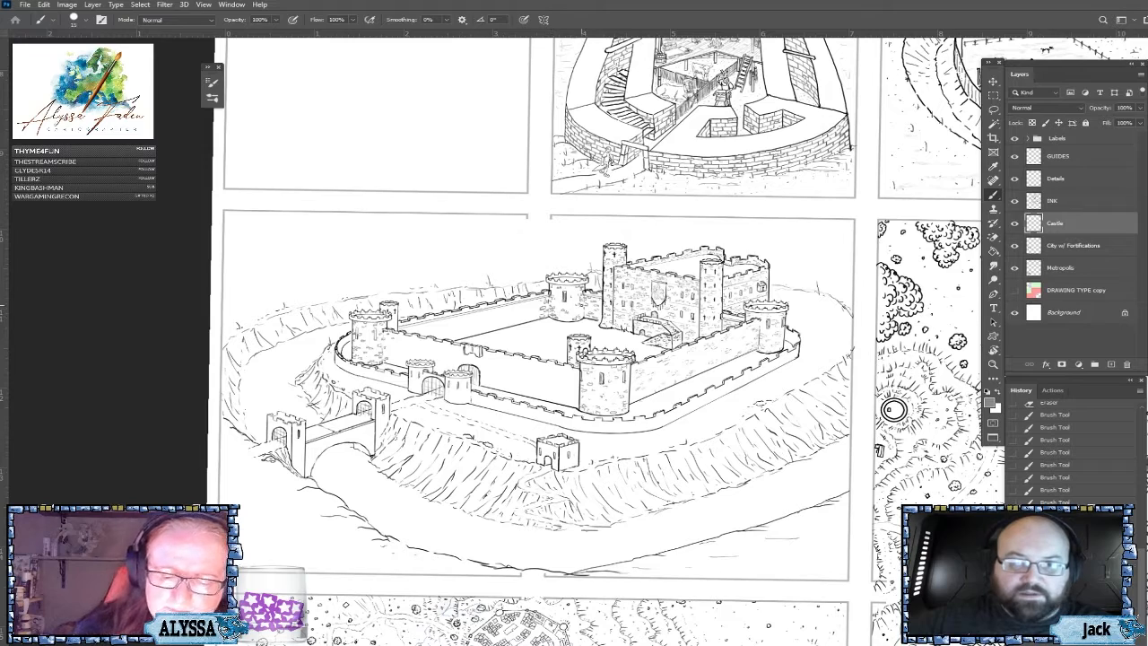
drag(406, 329, 421, 328)
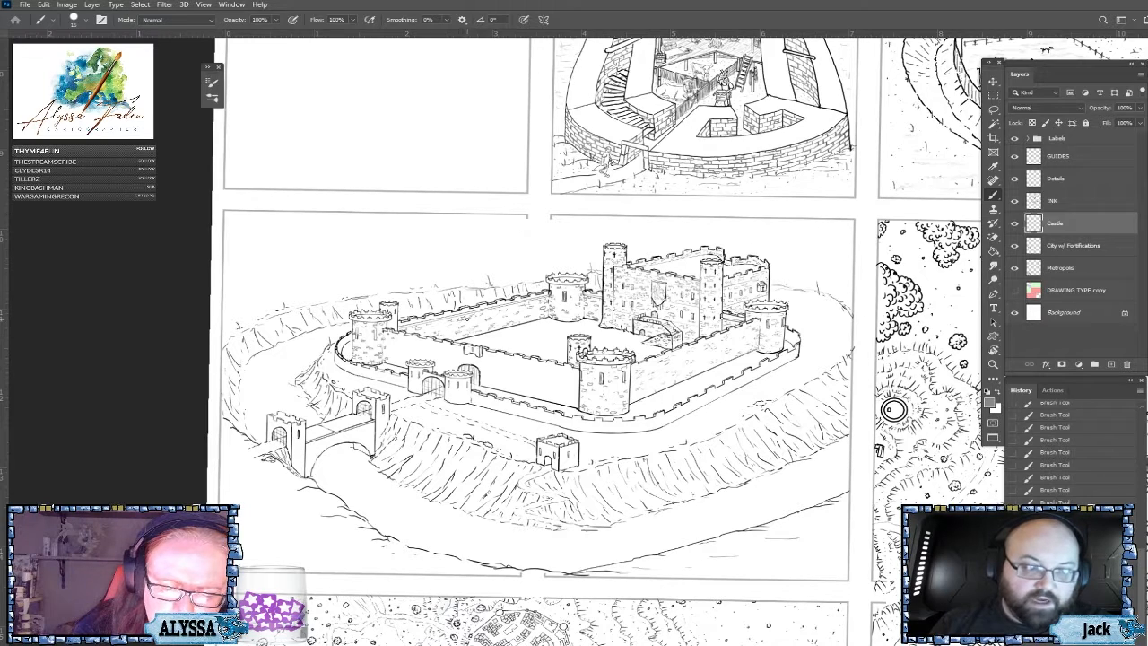
Paint grey brick marks along the front curtain wall between the gate arch and the front corner tower.
scroll(657, 423, down, 1)
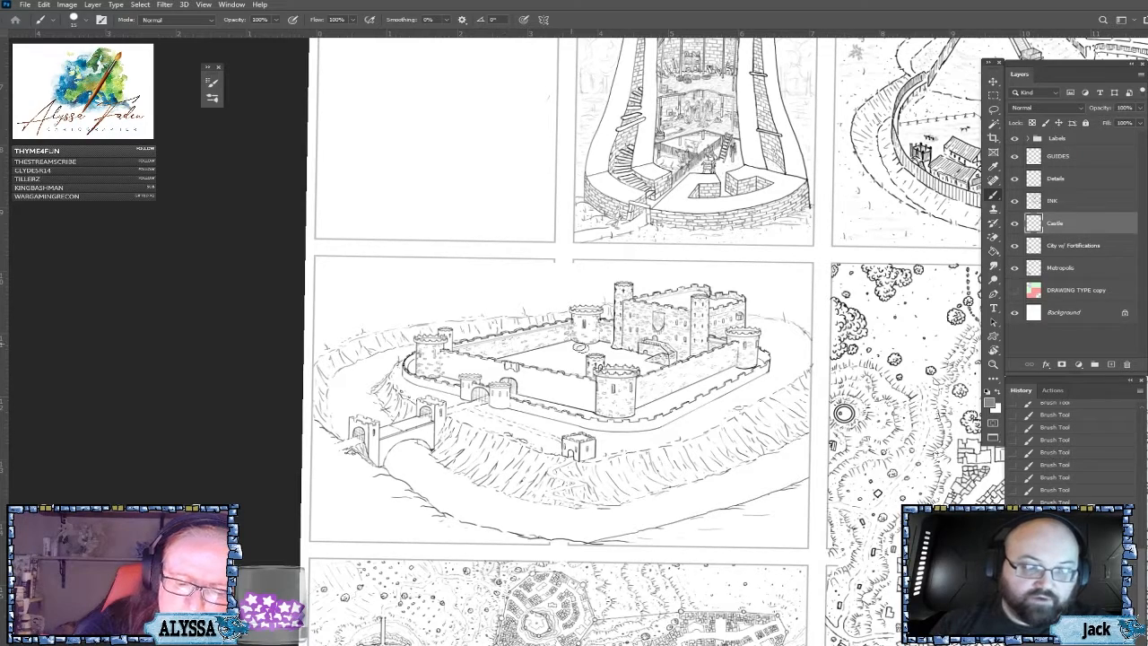
scroll(590, 352, down, 1)
scroll(590, 353, up, 2)
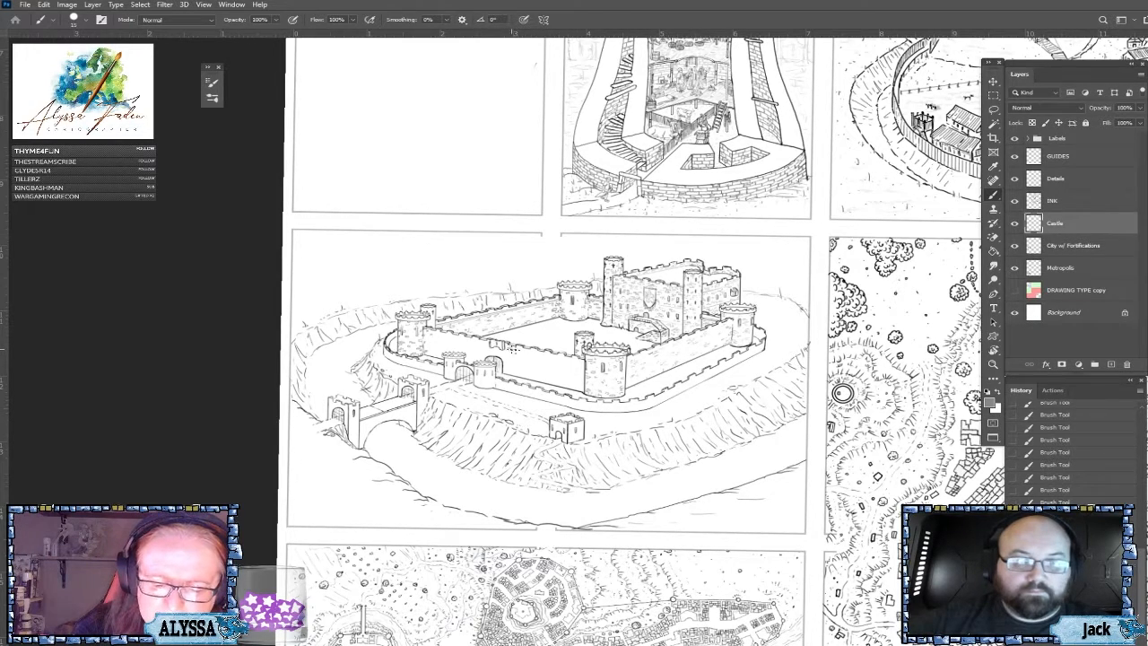
key(e)
click(508, 370)
click(507, 370)
click(509, 371)
click(513, 373)
click(516, 375)
click(520, 377)
click(527, 378)
click(529, 377)
click(533, 377)
click(535, 375)
click(538, 378)
click(520, 370)
click(522, 370)
click(553, 379)
click(550, 379)
click(552, 379)
click(554, 379)
click(555, 377)
click(558, 379)
click(551, 375)
click(551, 374)
click(562, 384)
click(563, 384)
click(573, 386)
click(573, 380)
click(576, 380)
click(565, 375)
click(572, 378)
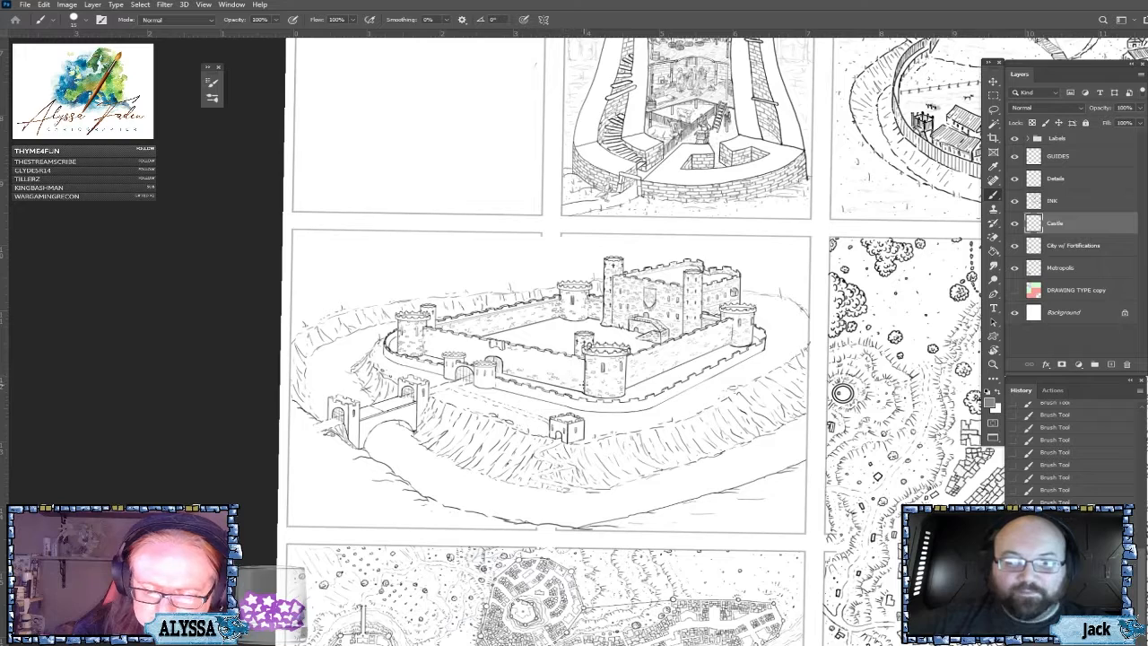
click(582, 385)
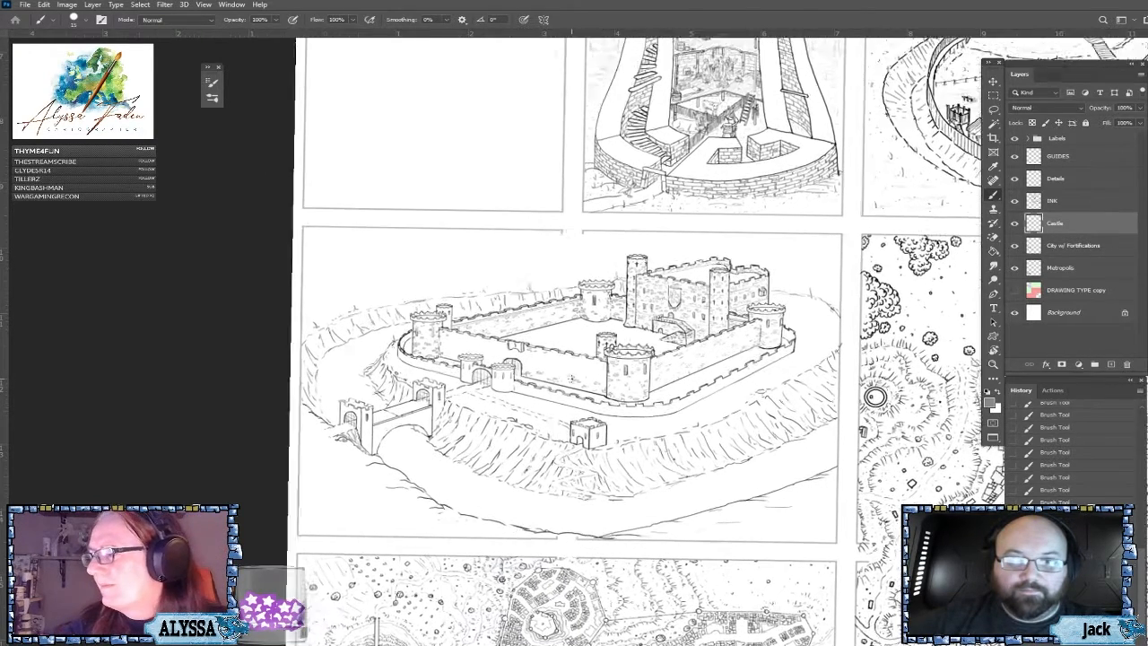
Fill the remaining bare patches of the front curtain wall with grey brick marks and undo the last stray stroke.
scroll(572, 378, up, 2)
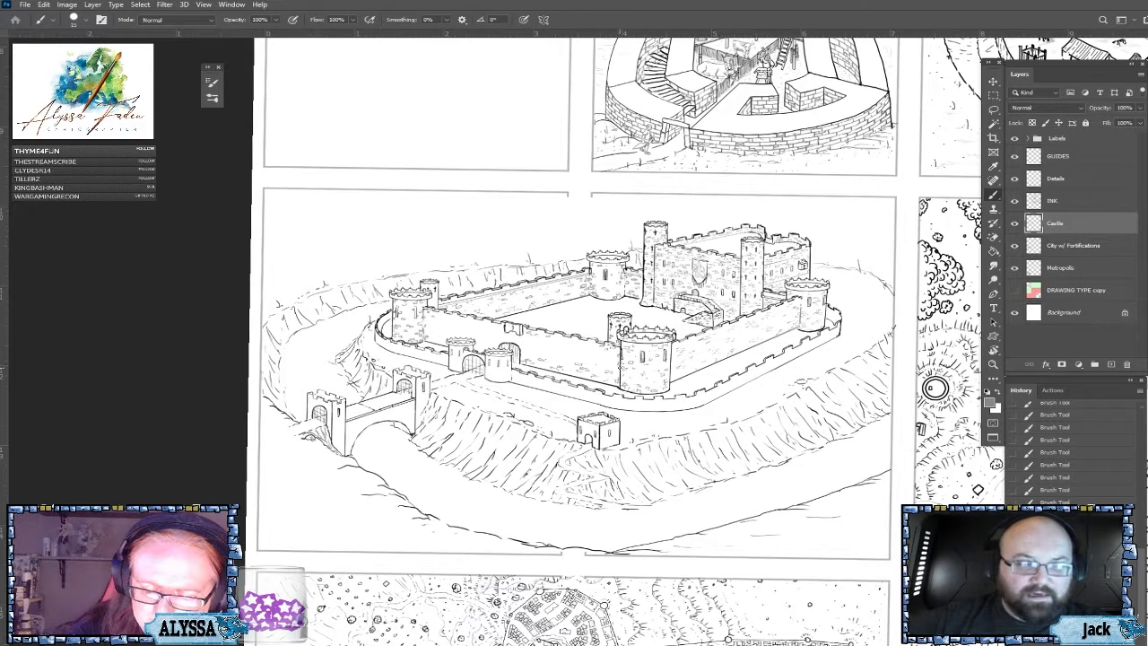
drag(935, 387, 959, 388)
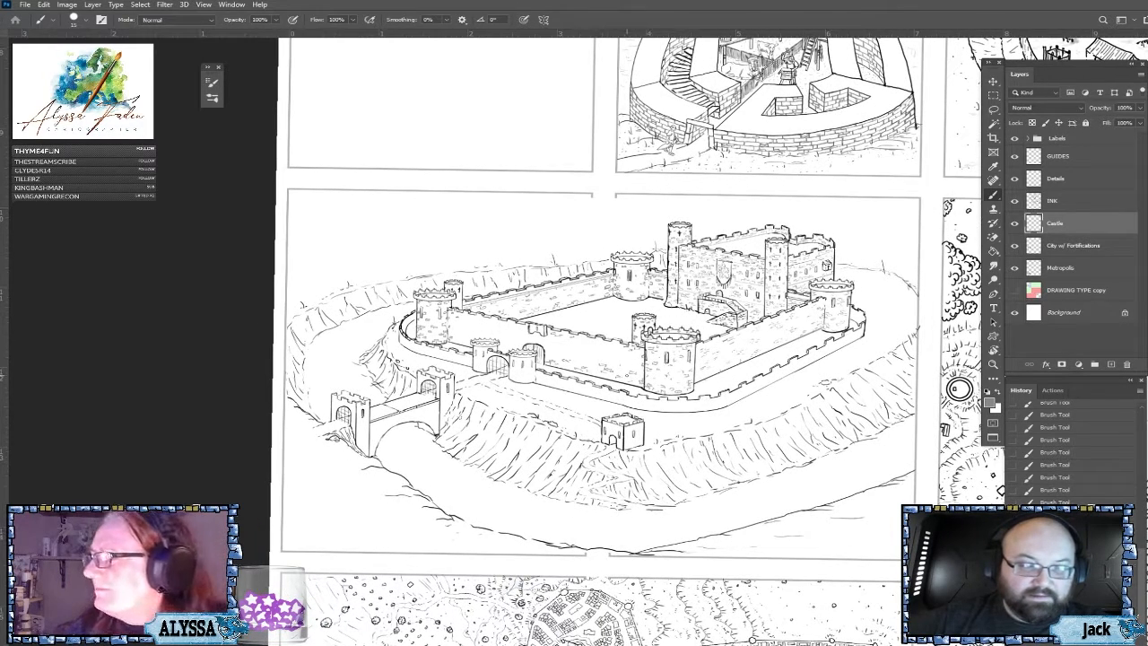
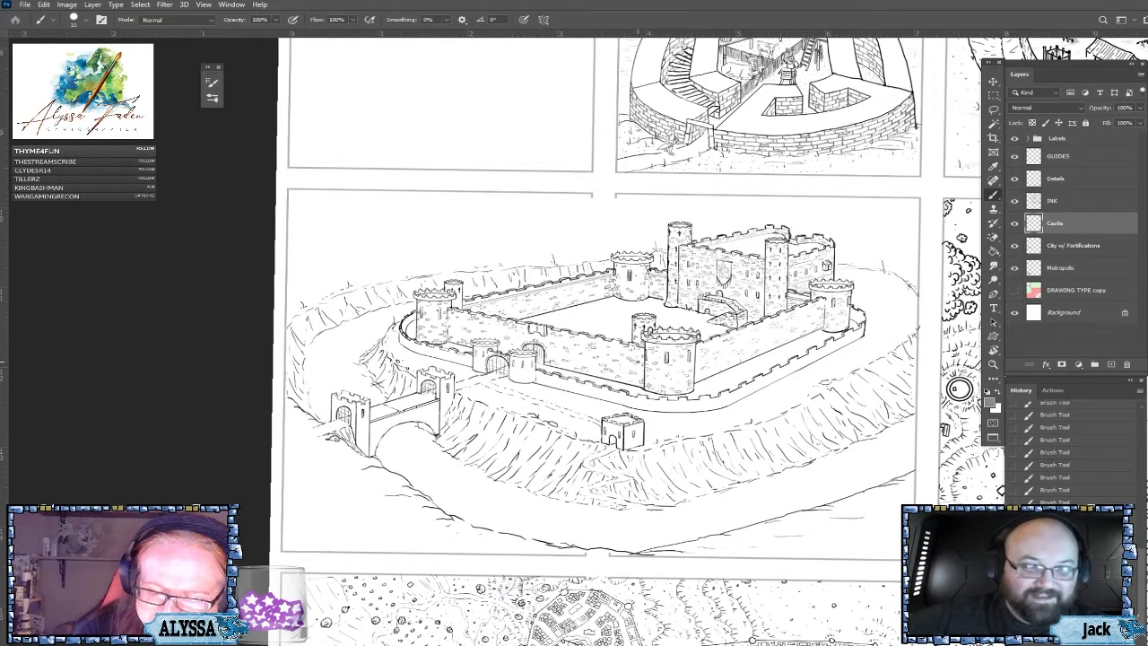
drag(563, 359, 588, 368)
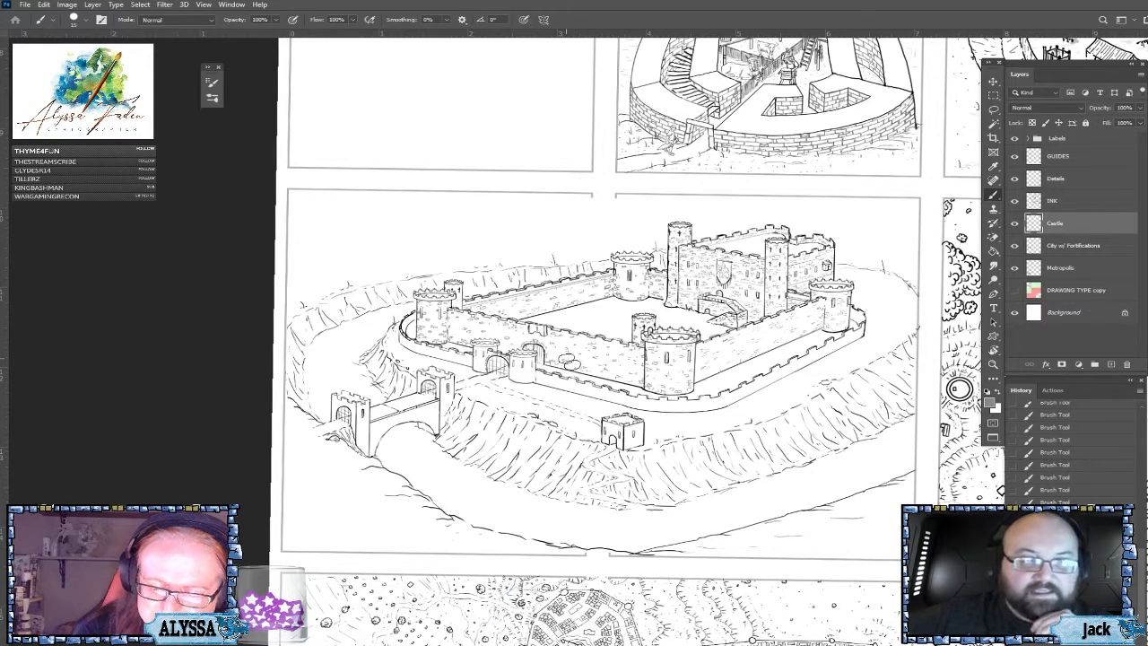
drag(622, 376, 633, 379)
key(ctrl+z)
key(ctrl+minus)
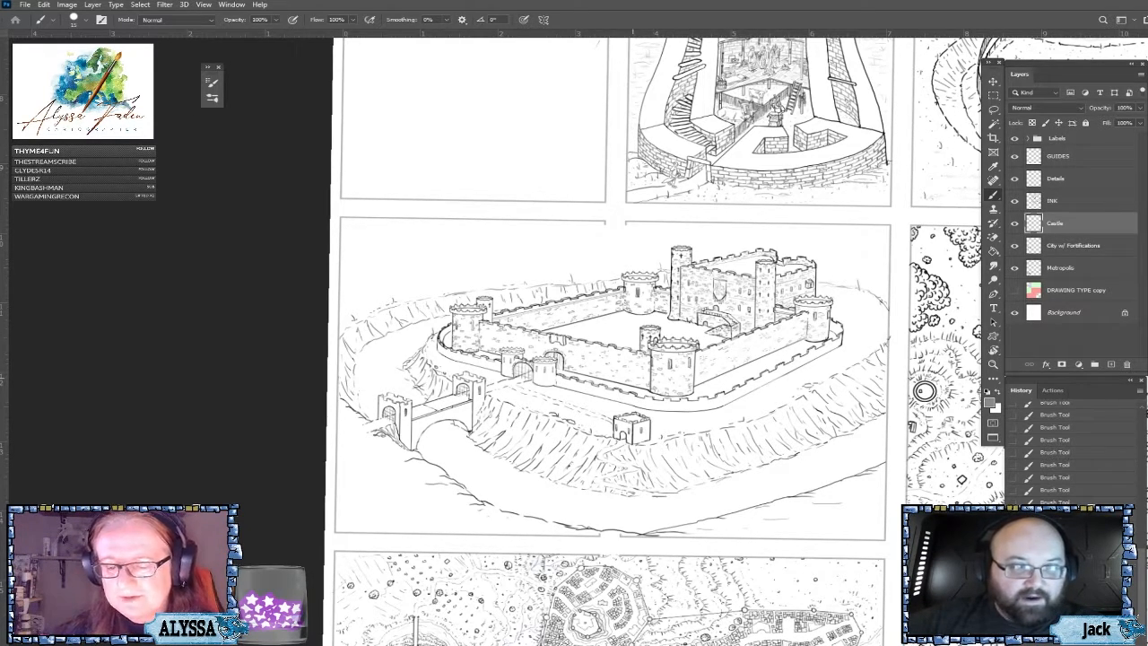
Paint grey brick marks on the small round gatehouse tower nearest the front corner tower.
scroll(924, 390, up, 4)
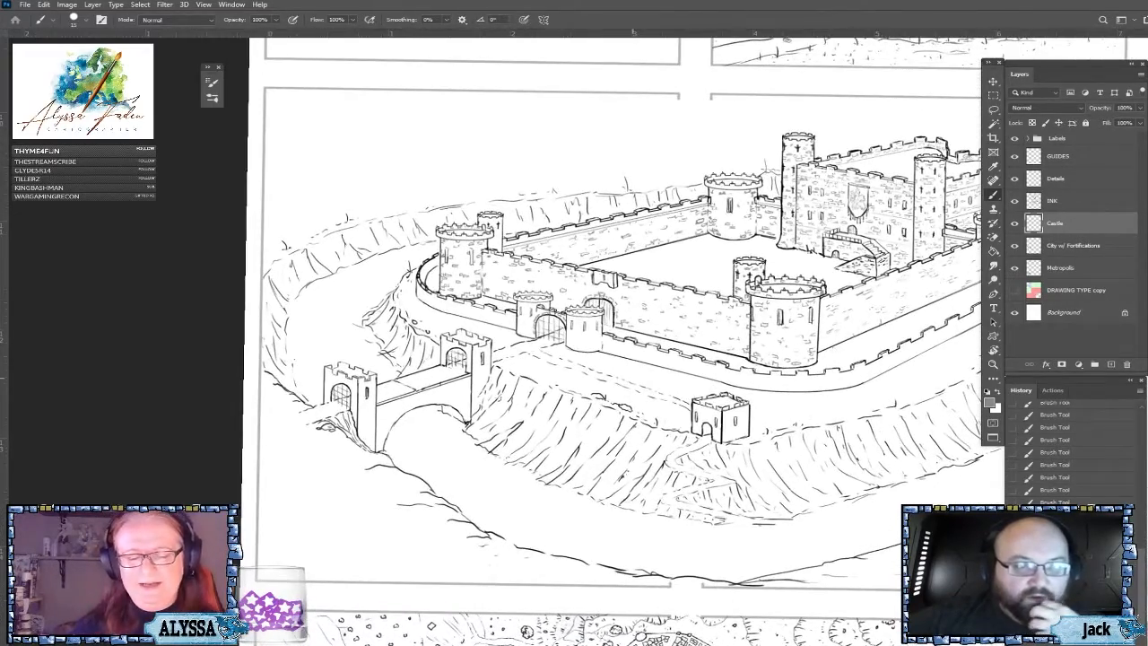
scroll(399, 295, up, 2)
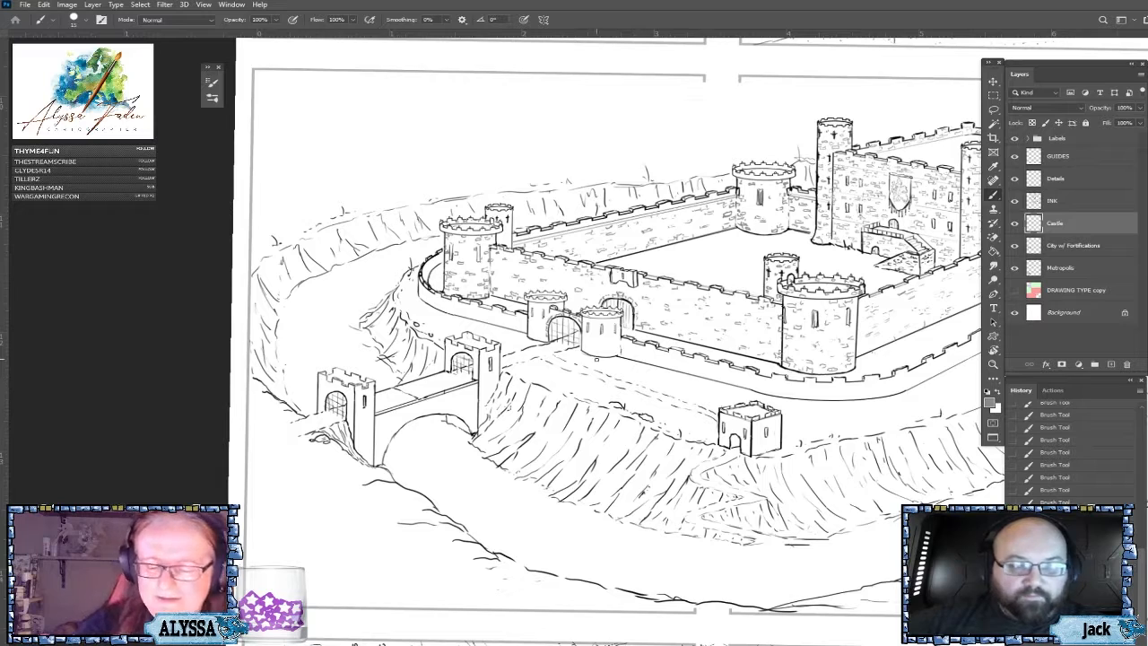
drag(594, 352, 596, 353)
drag(595, 352, 613, 352)
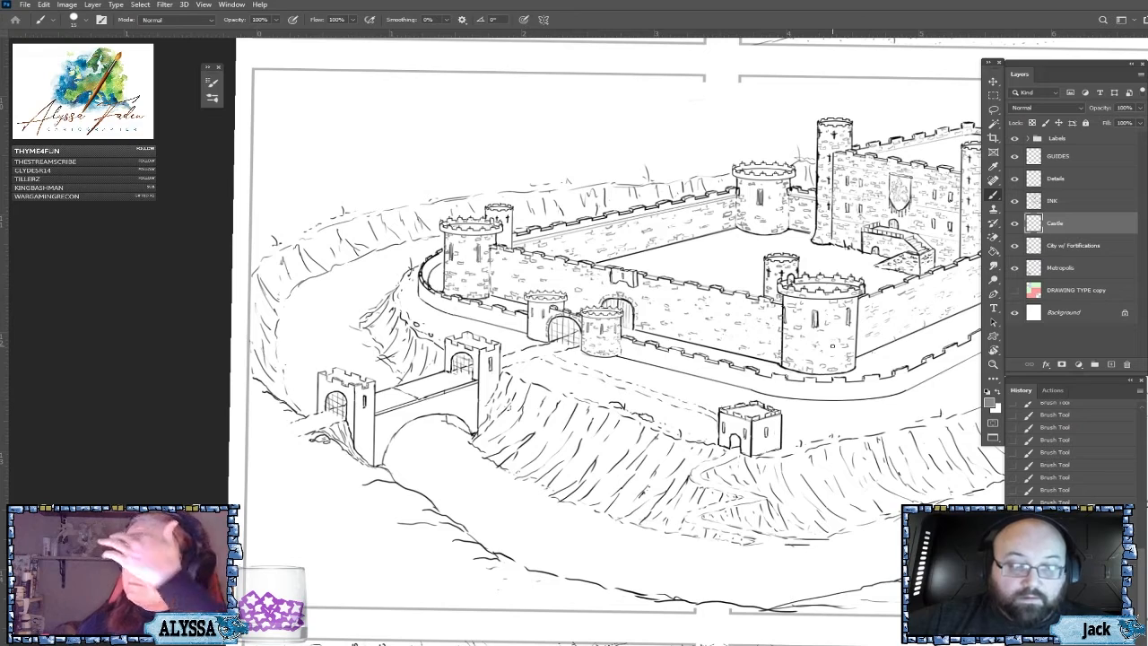
Paint grey brick marks on the other small round gatehouse tower, on the bridge side of the gate.
scroll(357, 247, up, 2)
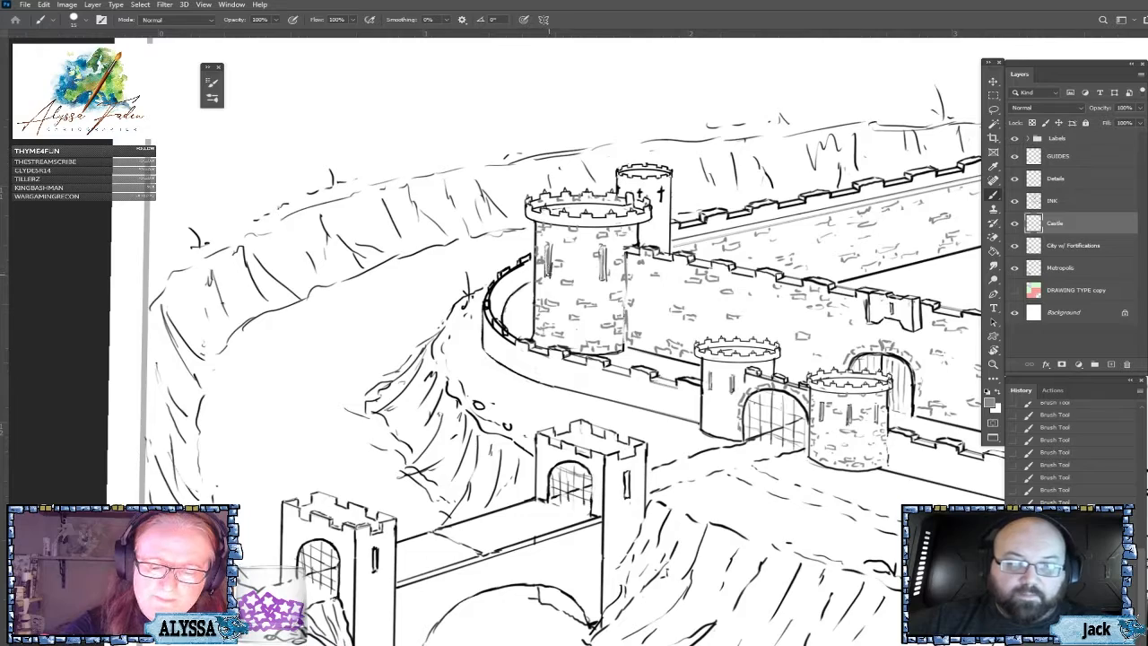
key(ctrl+minus)
key(ctrl+minus)
key(ctrl+minus)
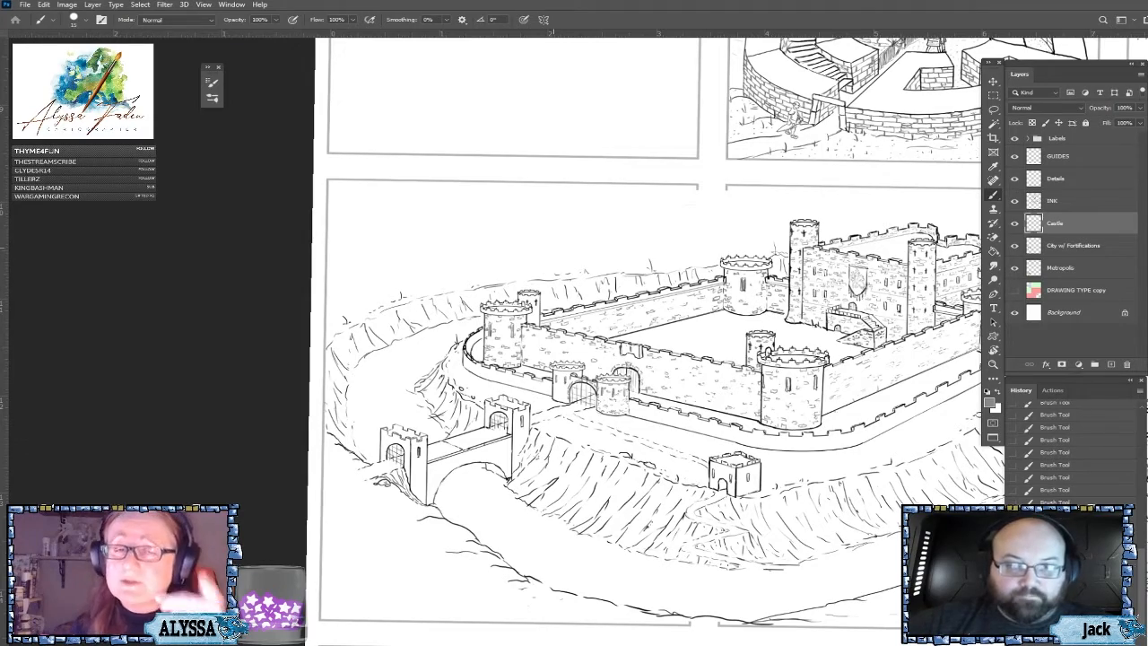
drag(795, 388, 703, 296)
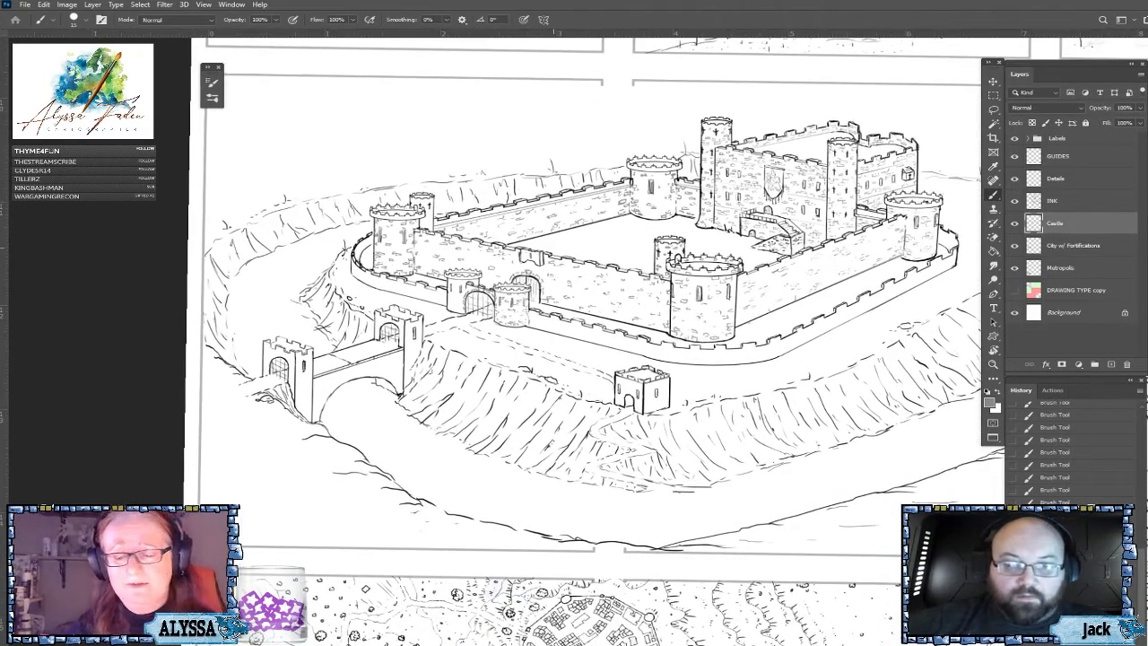
scroll(53, 121, up, 2)
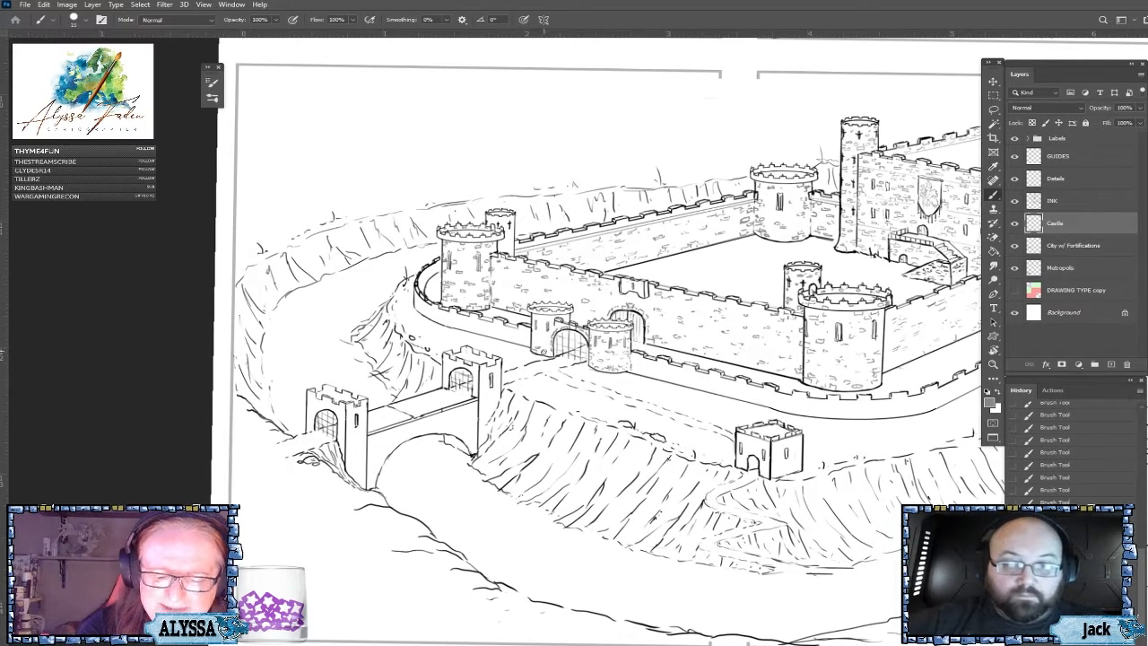
click(535, 339)
click(534, 338)
click(535, 335)
click(535, 337)
click(535, 336)
click(535, 335)
click(535, 319)
click(536, 316)
click(538, 316)
click(541, 317)
click(544, 317)
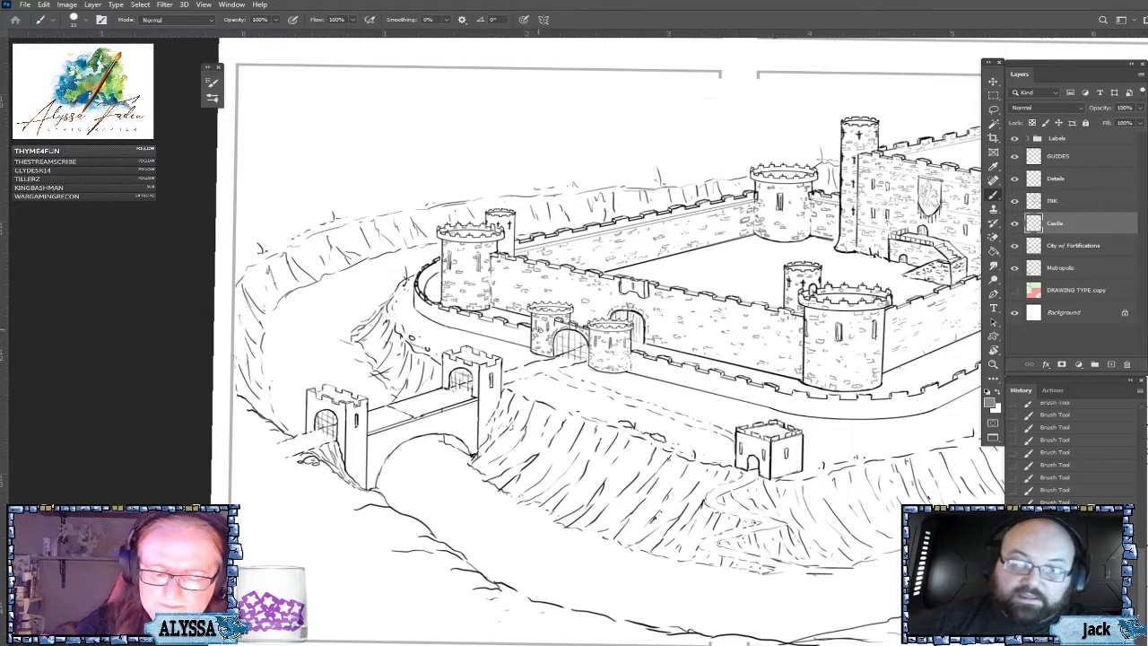
scroll(542, 328, down, 3)
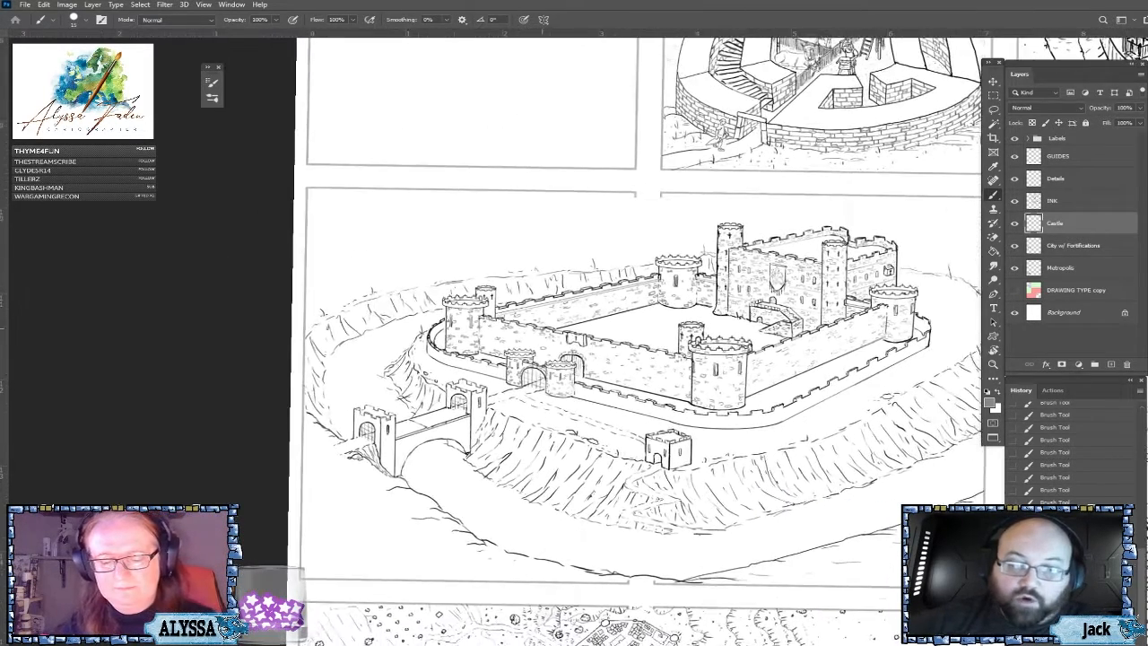
Paint grey brick marks along the low outer wall from the keep-side corner round to the front corner tower.
scroll(542, 328, down, 2)
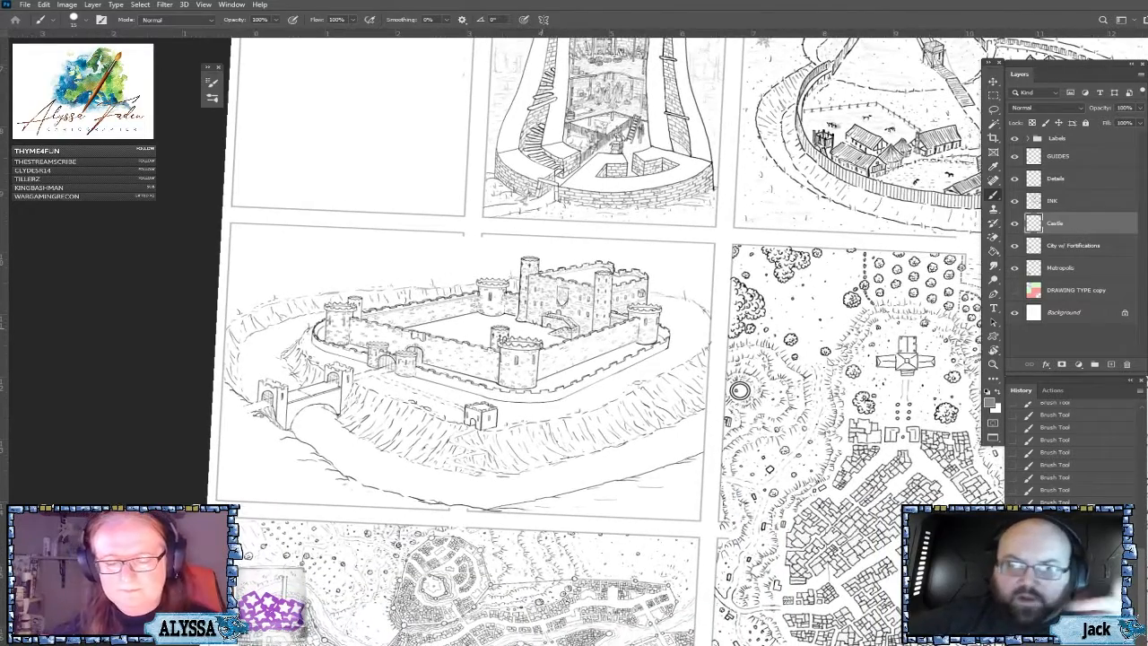
key(Escape)
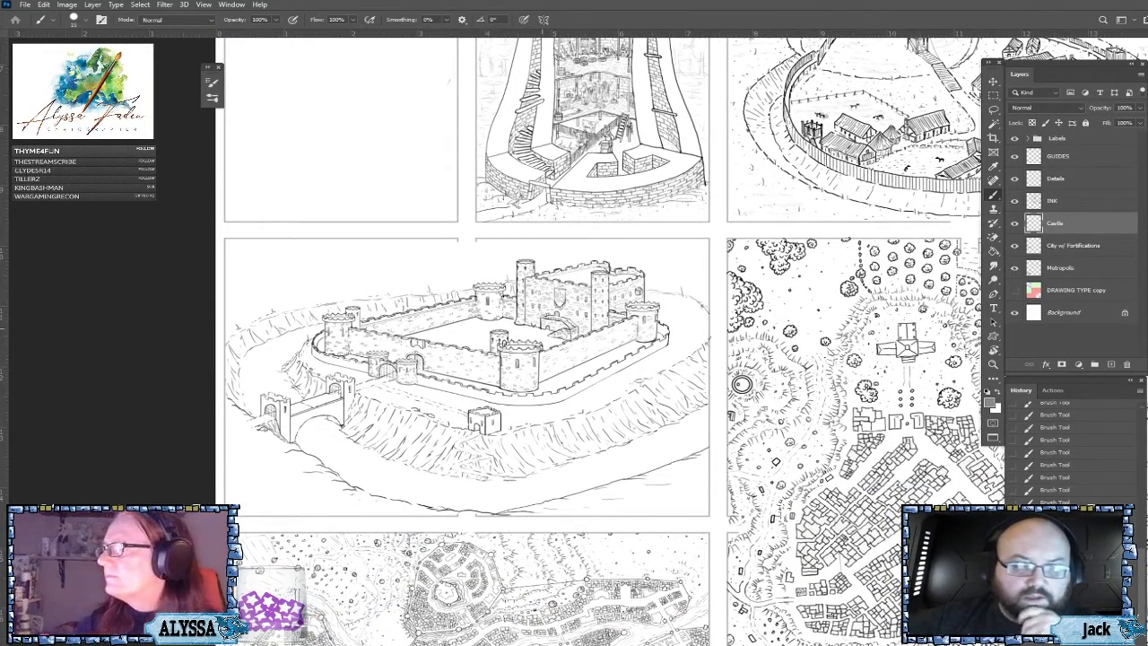
scroll(615, 484, up, 2)
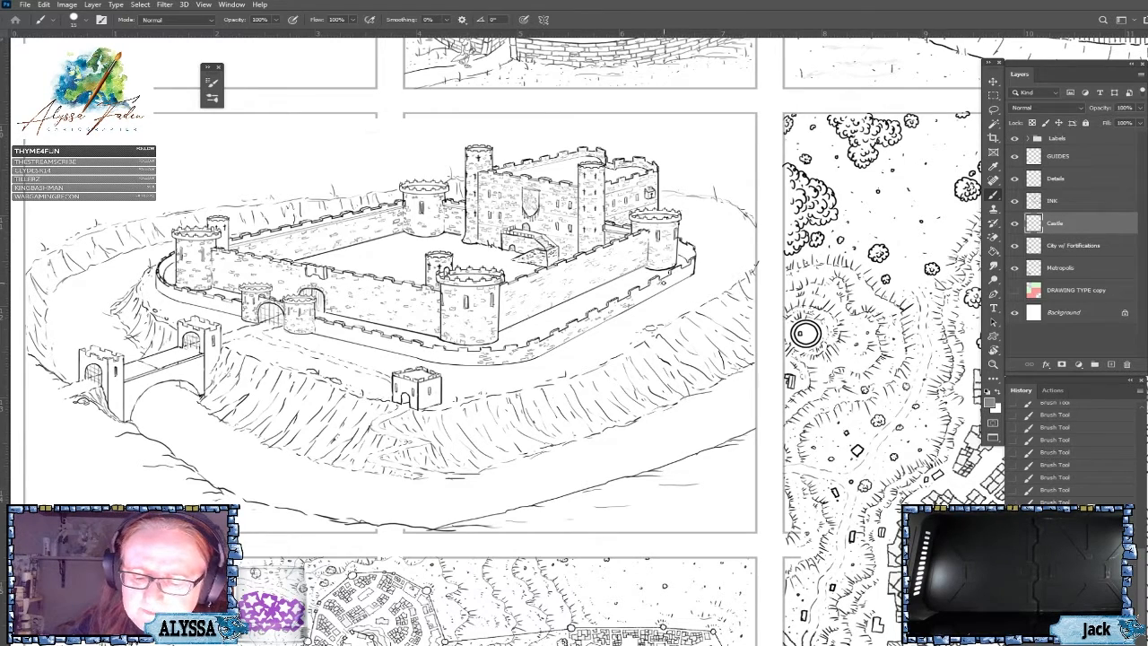
mouse_move(646, 289)
mouse_down()
mouse_move(642, 297)
mouse_move(692, 262)
mouse_up()
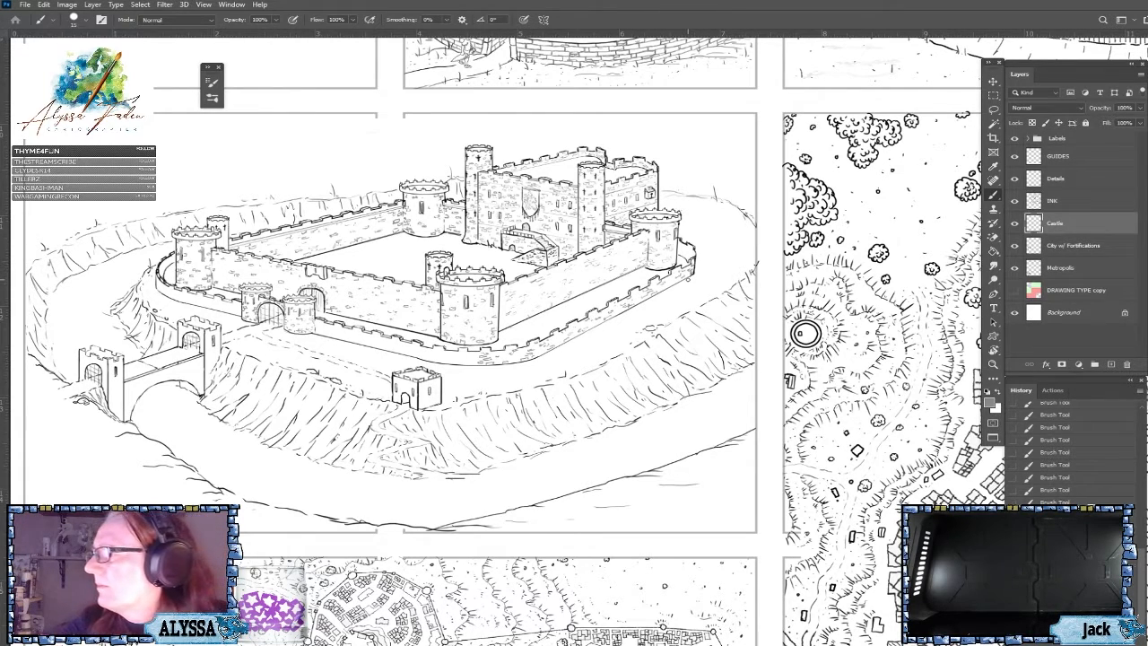
scroll(688, 279, left, 2)
scroll(688, 278, left, 1)
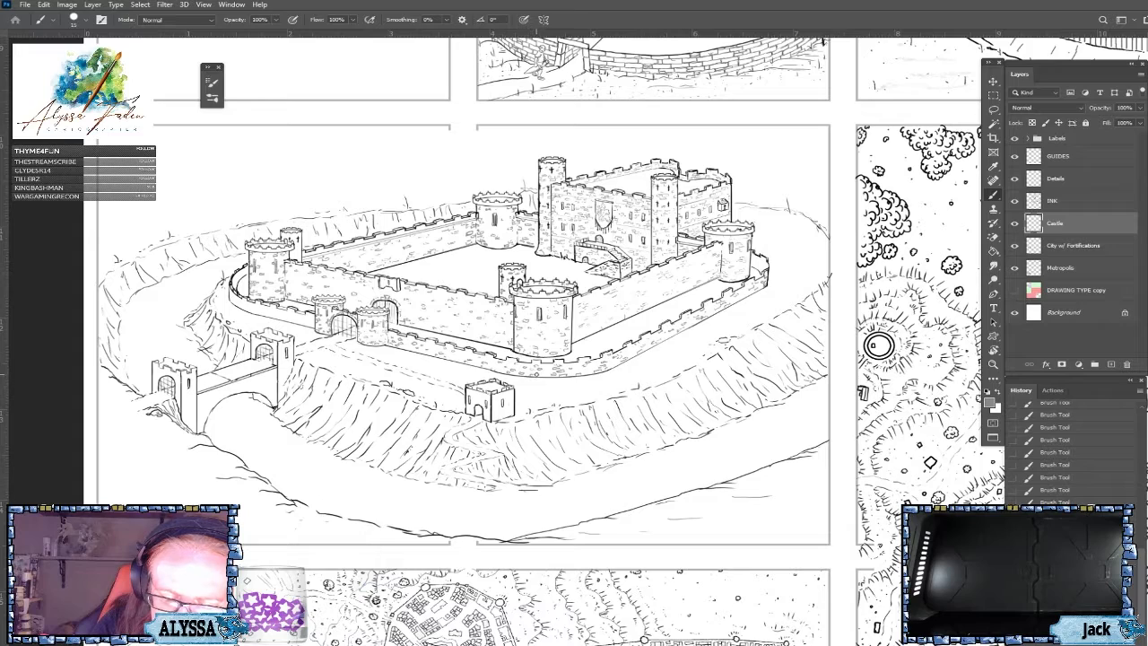
scroll(559, 372, down, 2)
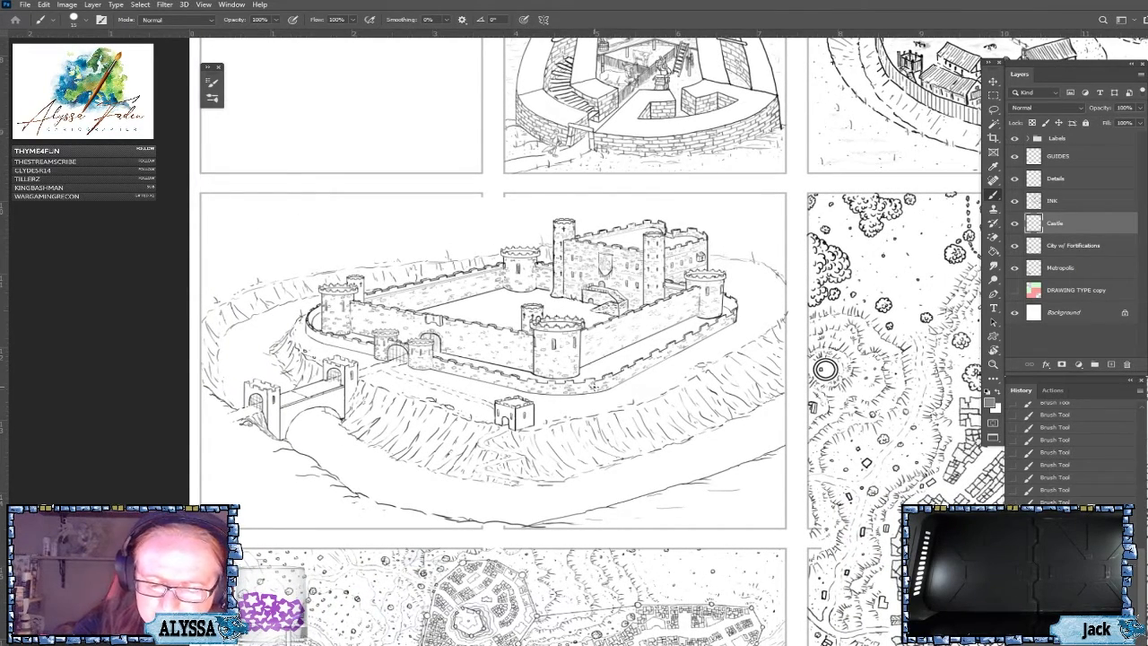
scroll(593, 387, down, 2)
scroll(596, 397, up, 1)
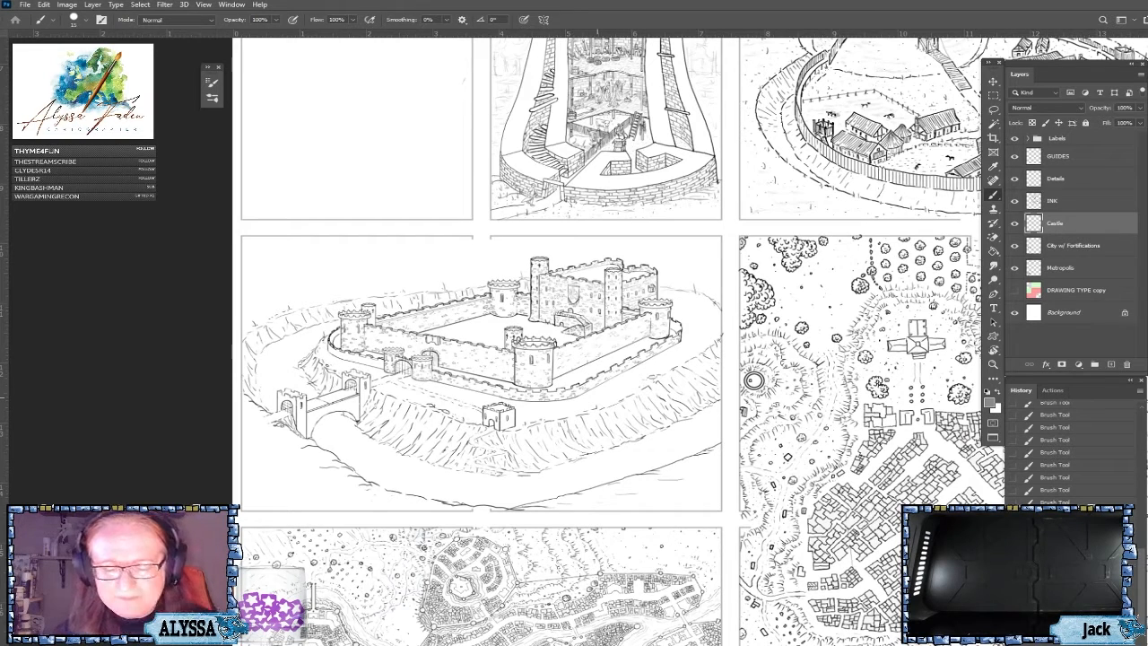
Paint grey brick marks on the small square tower standing outside the low outer wall.
drag(597, 397, 576, 386)
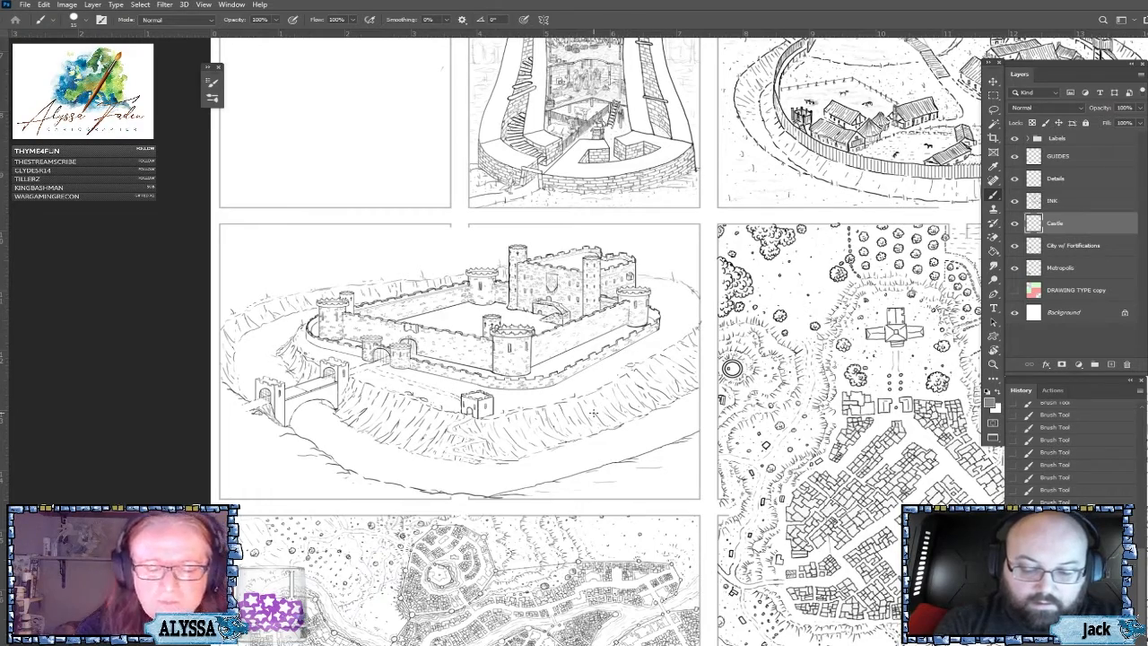
scroll(592, 413, up, 2)
scroll(592, 413, left, 2)
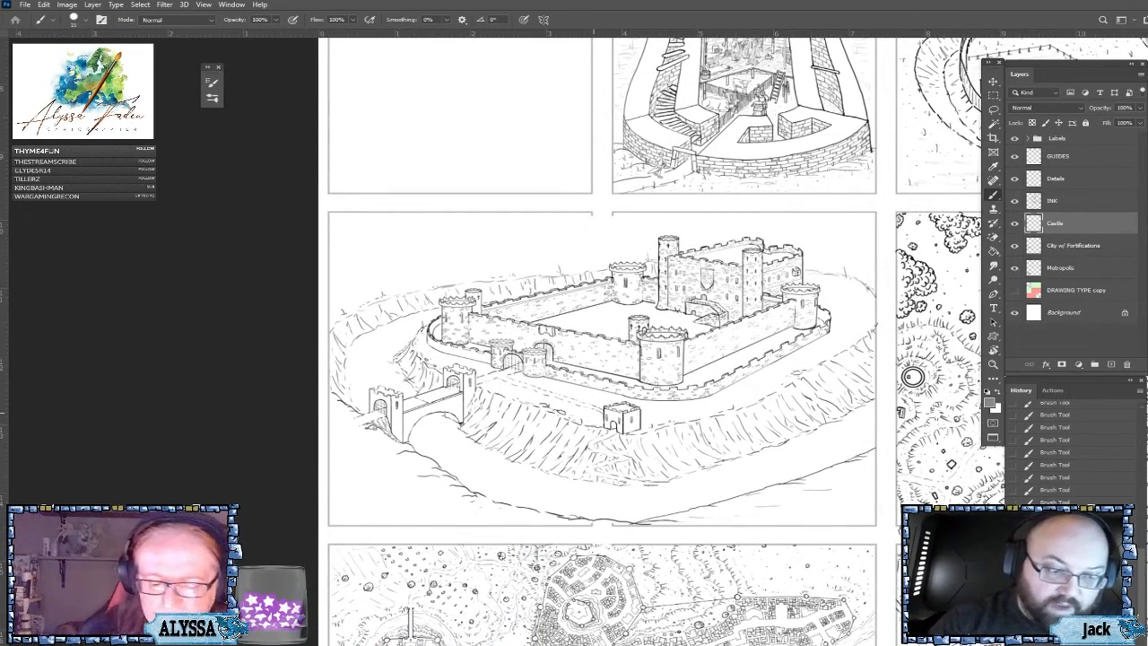
scroll(593, 412, up, 3)
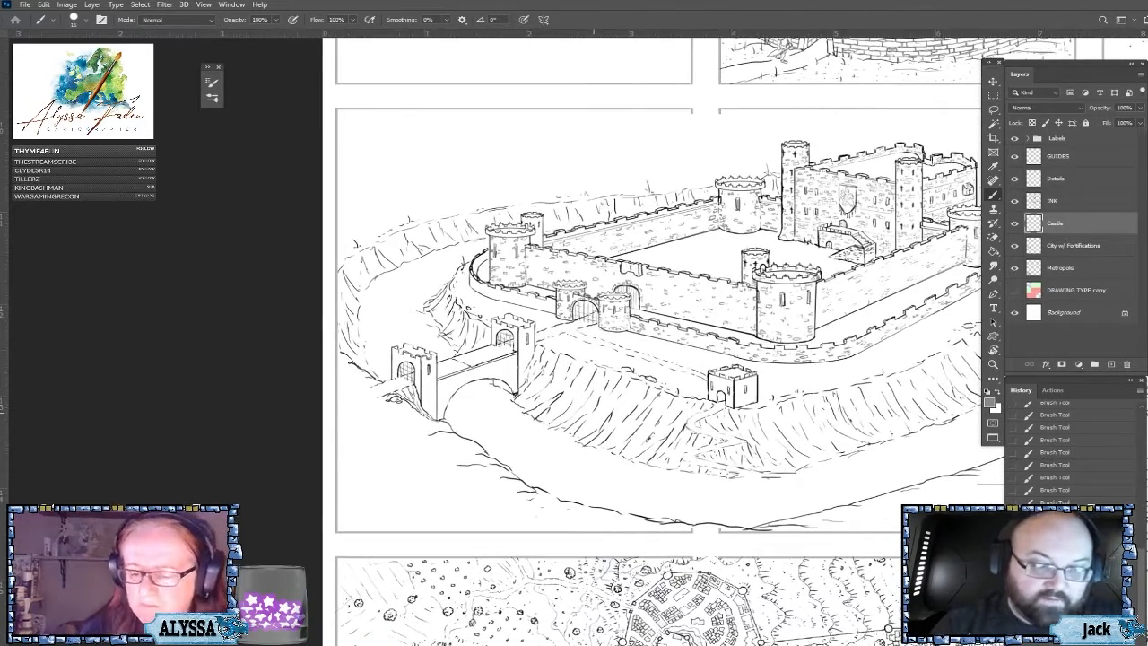
scroll(592, 412, right, 2)
scroll(593, 412, up, 1)
scroll(592, 412, right, 1)
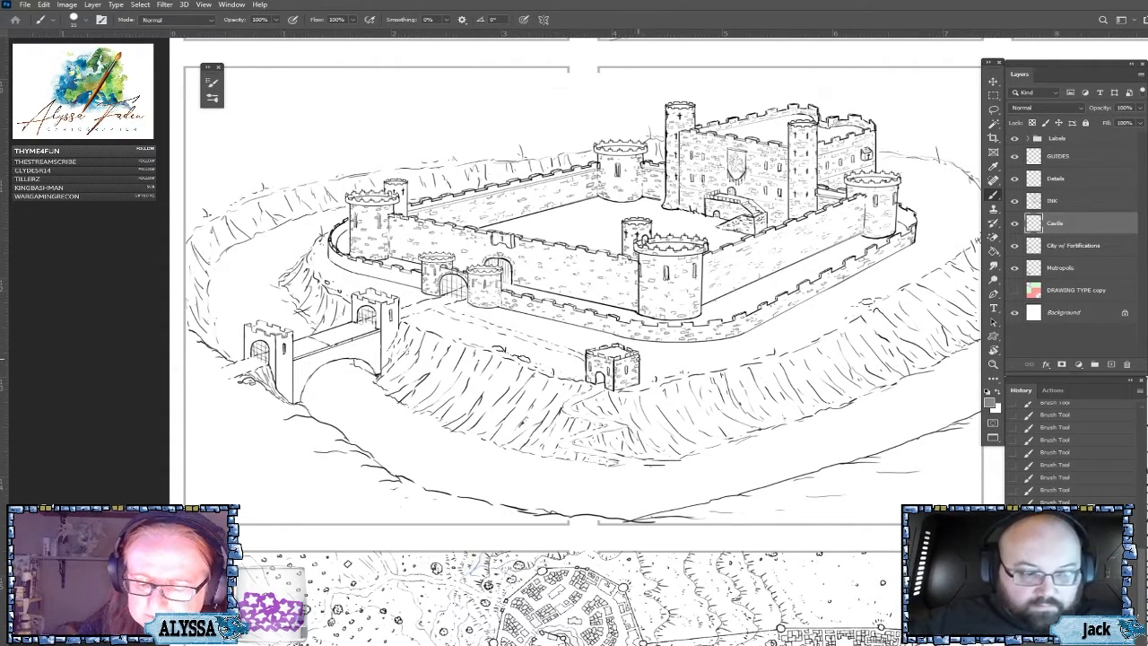
Paint grey brick marks on both bridge gatehouses and along the side of the bridge between them.
scroll(650, 384, down, 5)
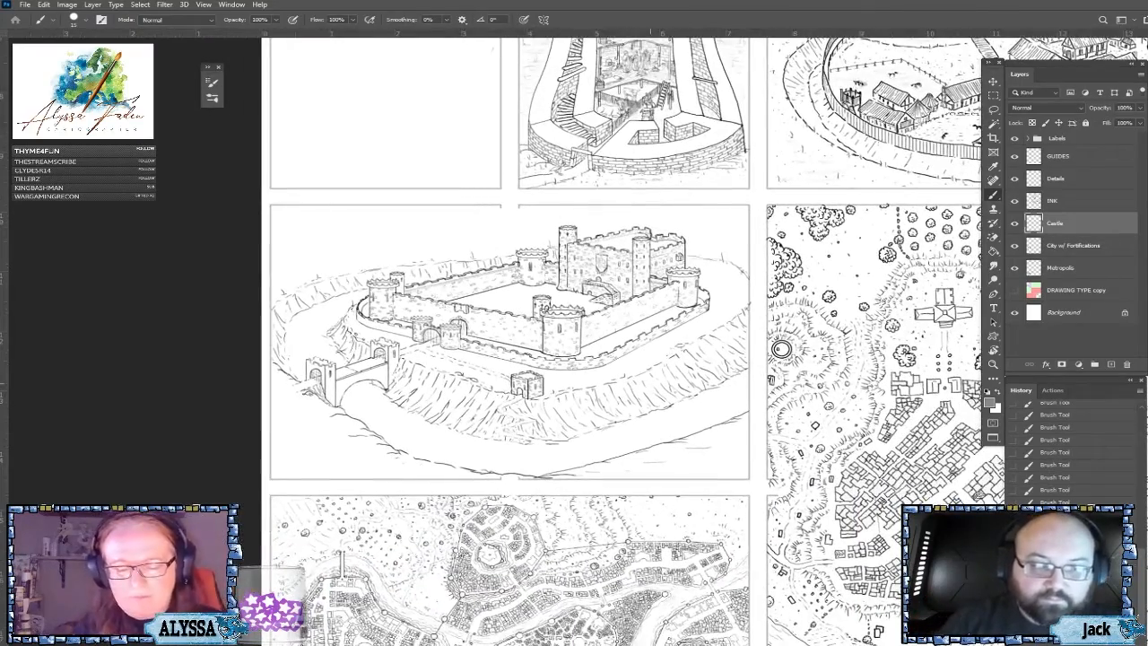
scroll(255, 448, up, 3)
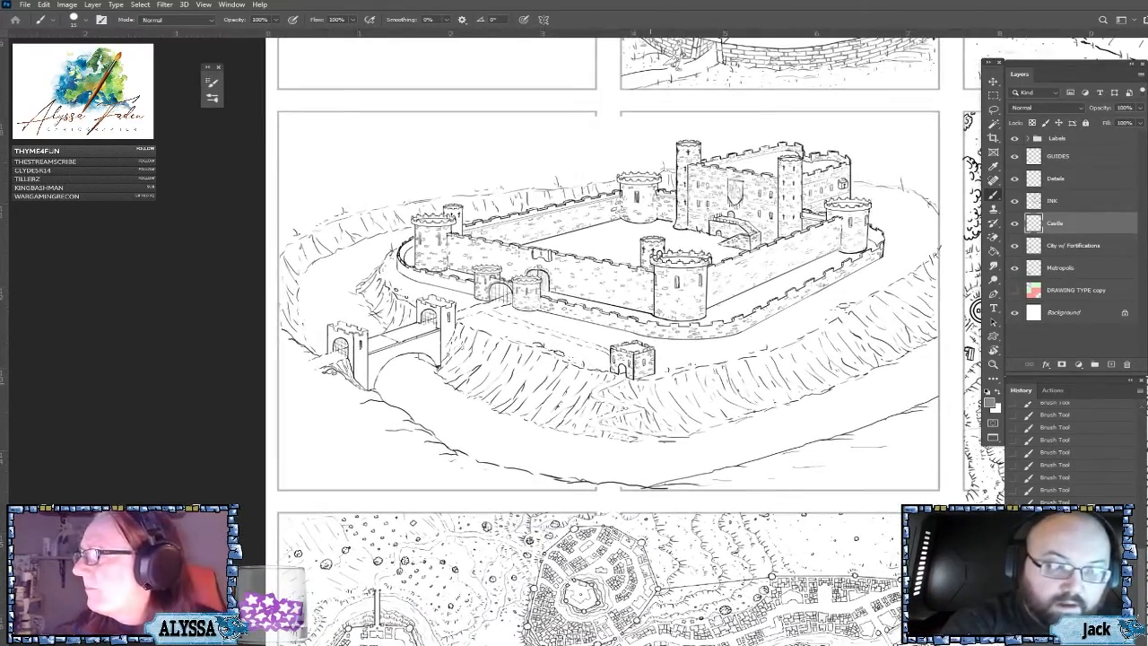
scroll(488, 304, up, 1)
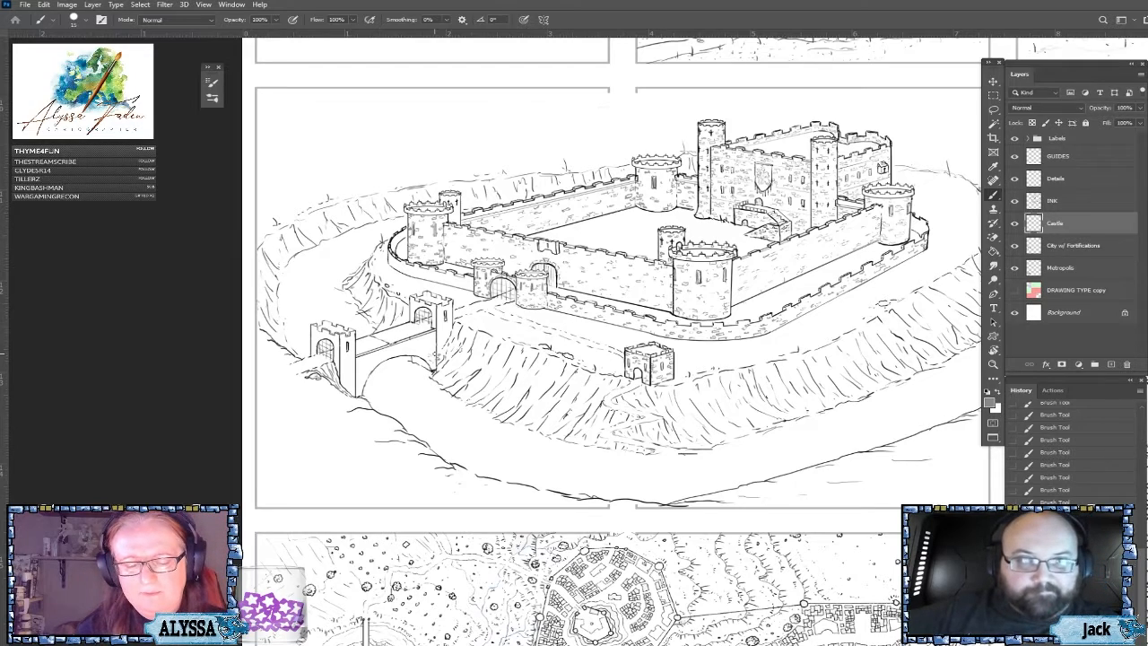
scroll(619, 341, up, 1)
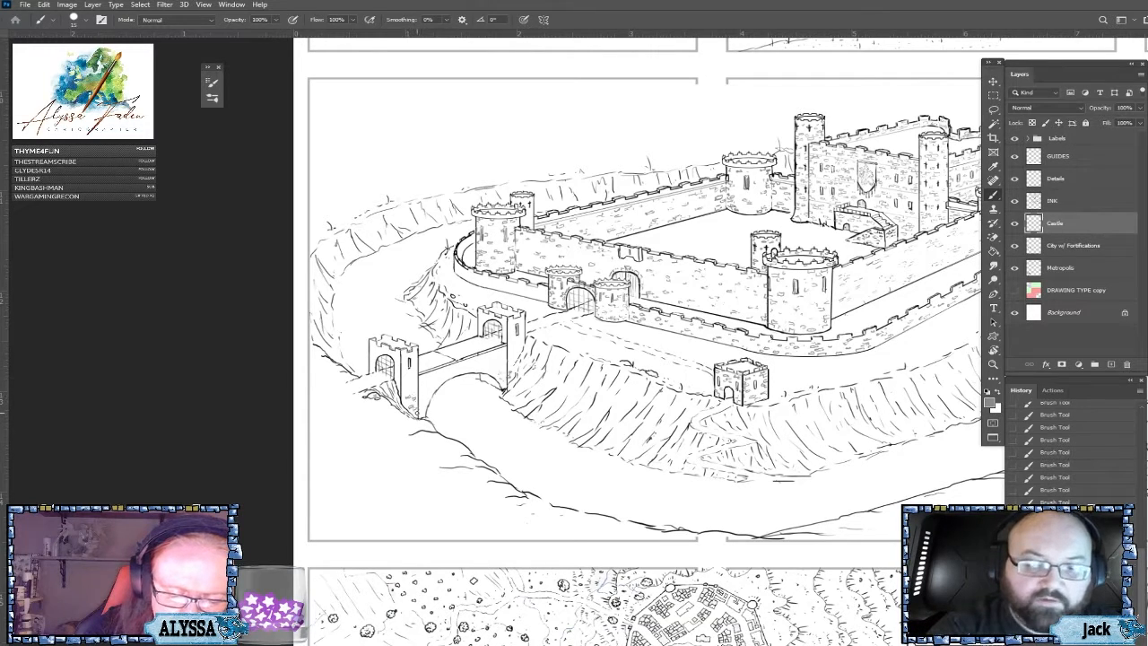
drag(413, 392, 398, 375)
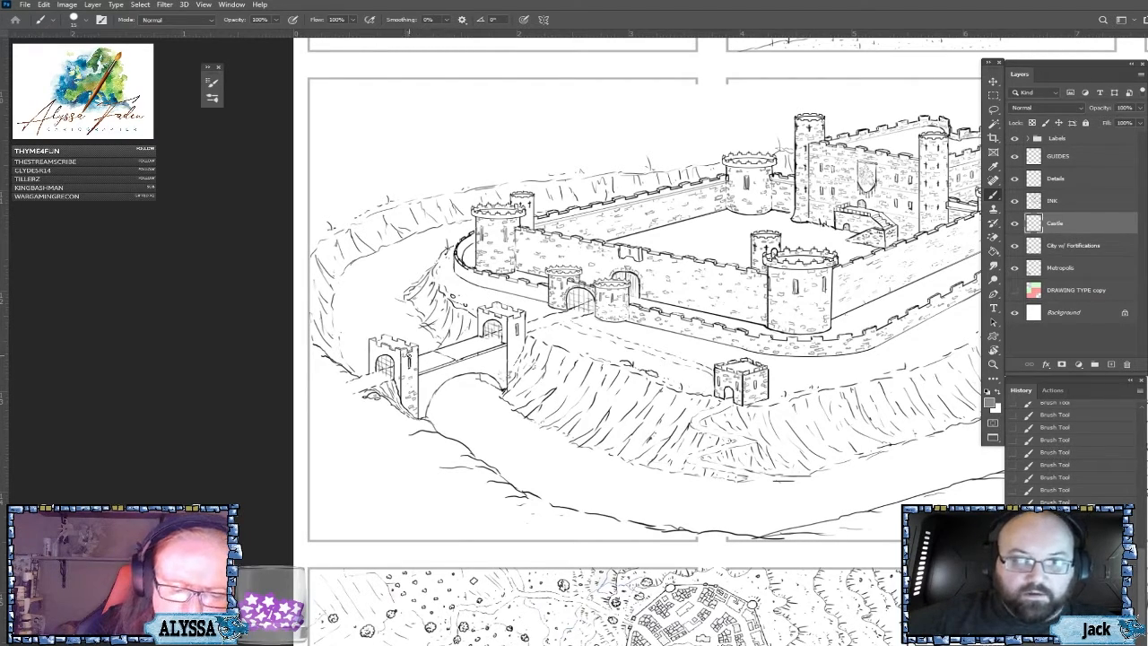
drag(404, 359, 404, 364)
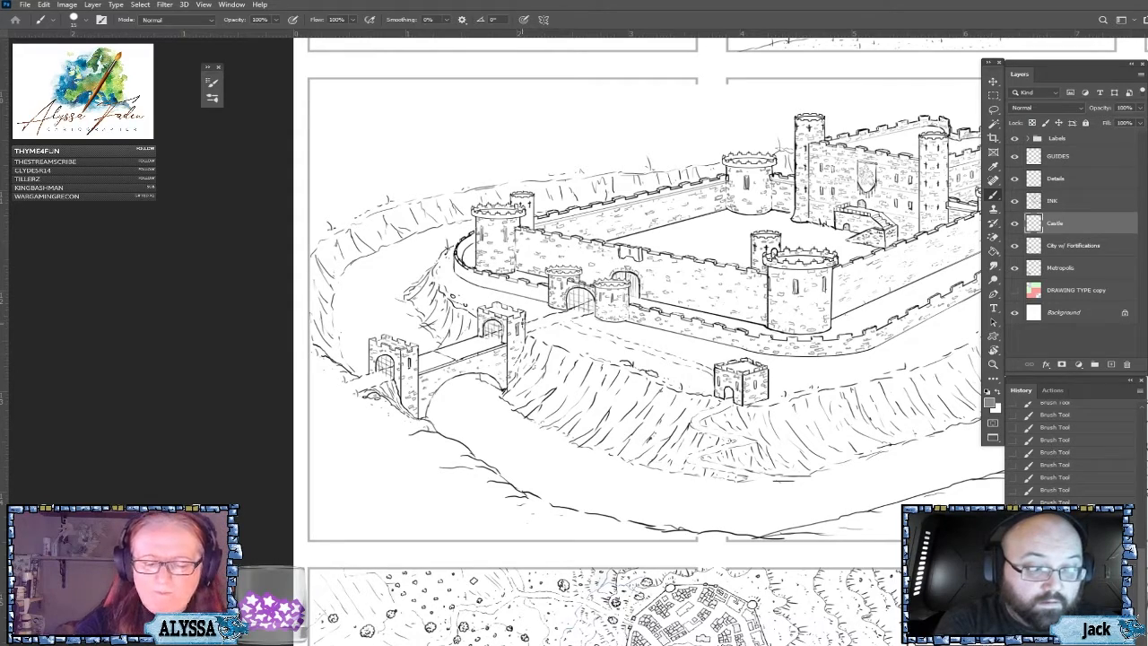
Erase stray marks on the inner bridge gatehouse and touch up its grey brick marks.
scroll(838, 387, down, 3)
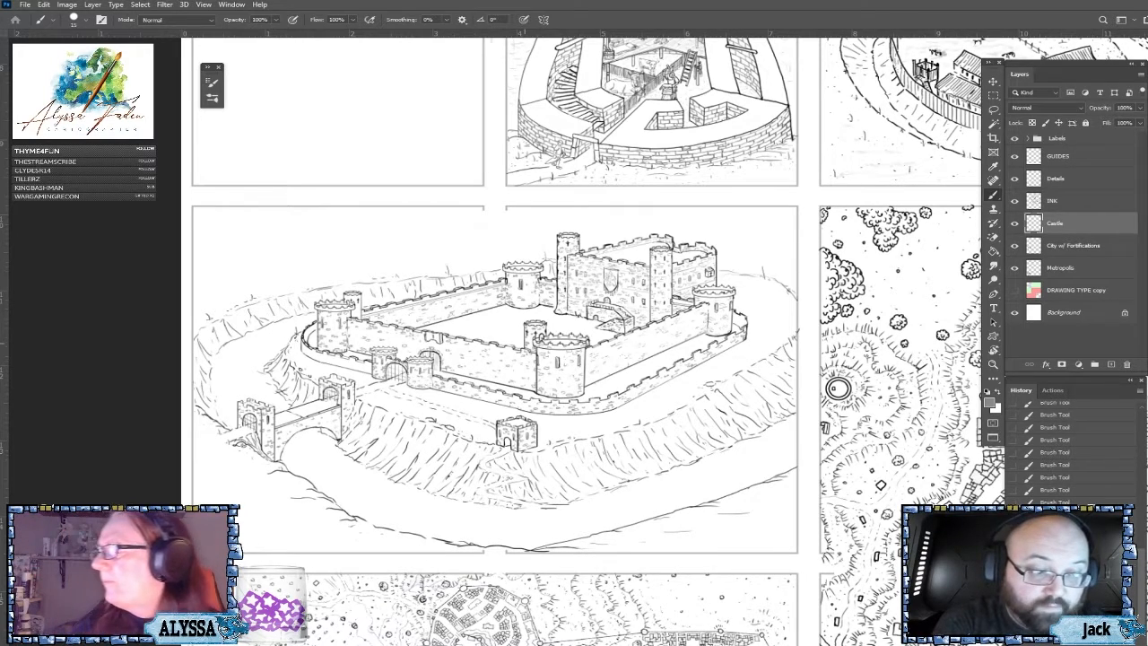
scroll(957, 374, up, 2)
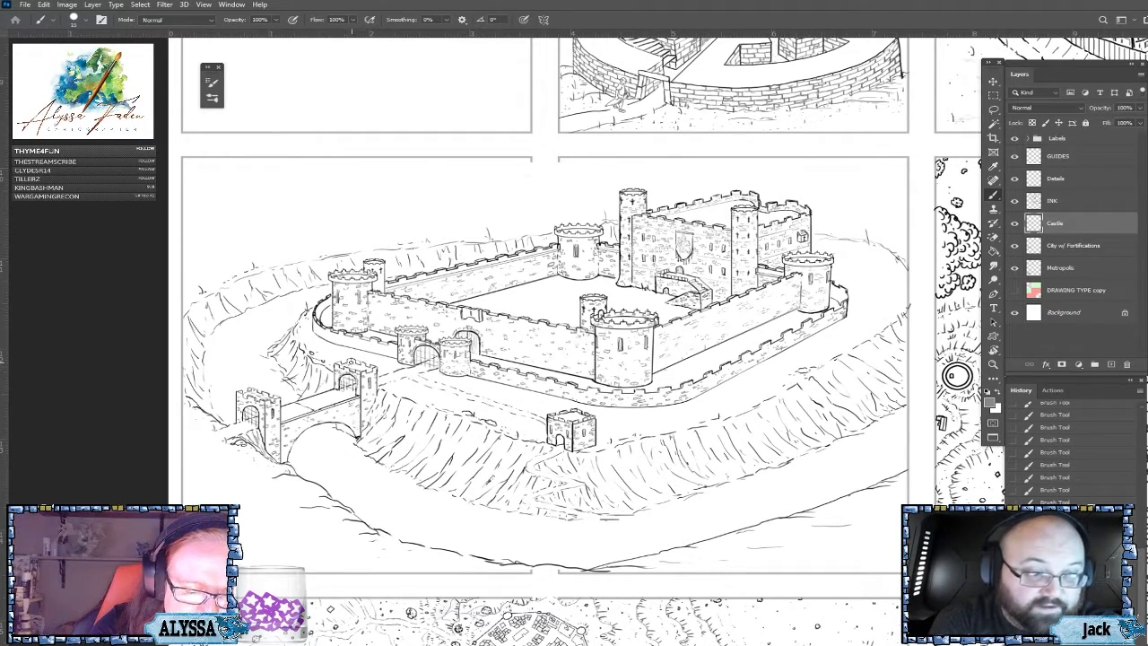
drag(357, 365, 369, 369)
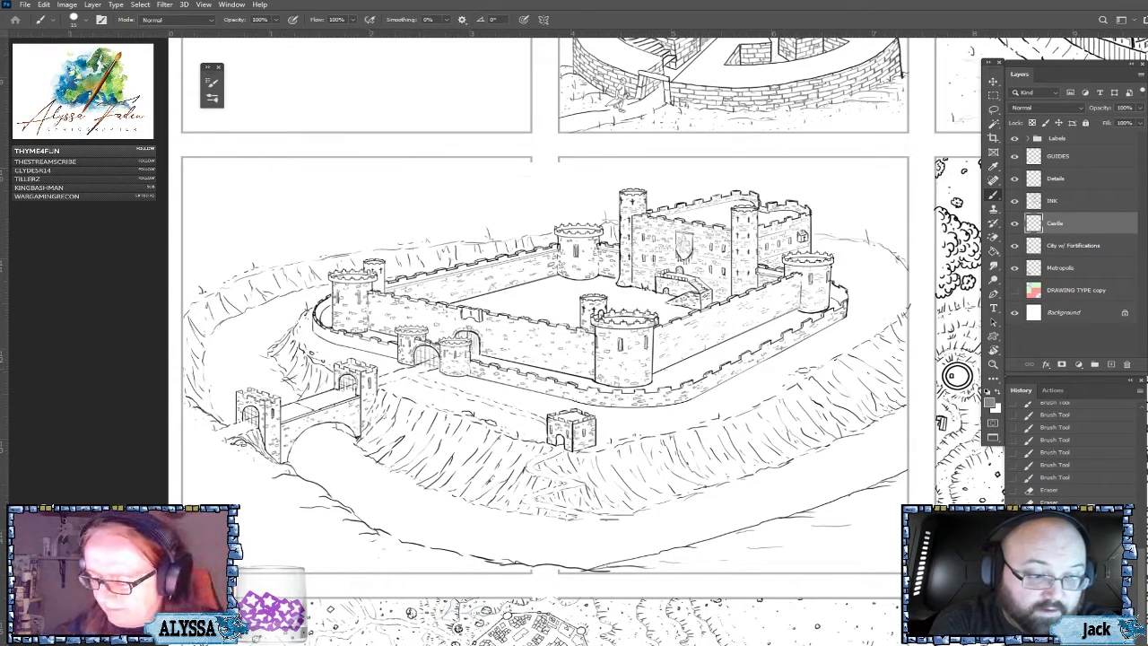
scroll(362, 366, up, 2)
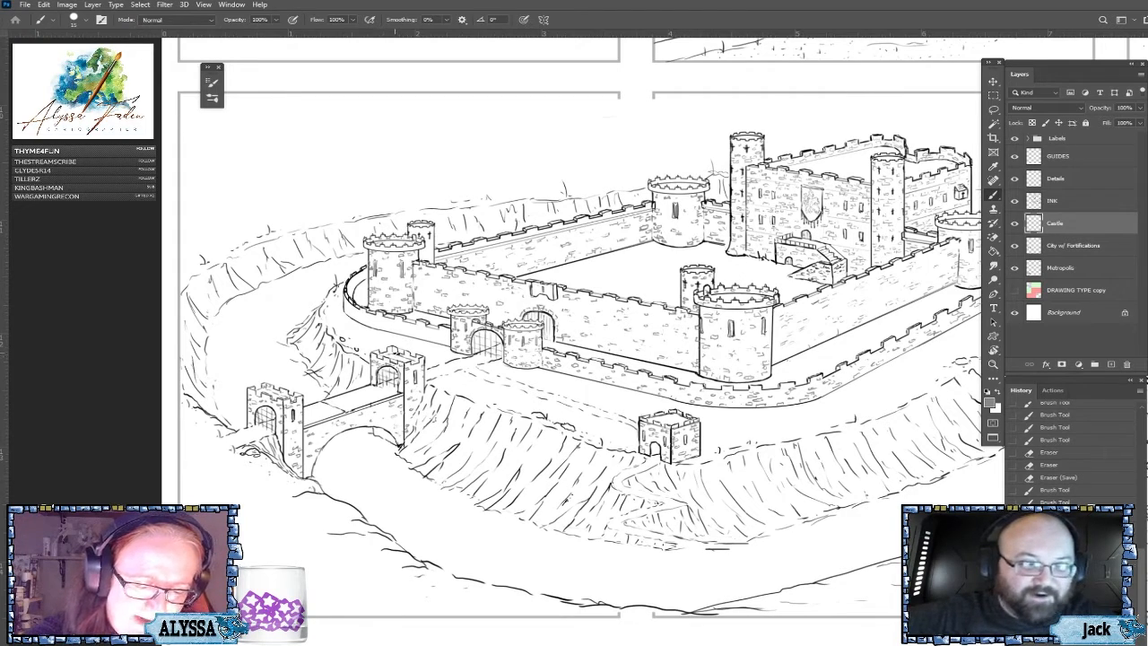
mouse_move(412, 361)
mouse_down()
mouse_move(394, 353)
mouse_move(417, 355)
mouse_move(420, 369)
mouse_up()
Add further grey brick marks to the walls of the small square tower outside the outer wall.
scroll(430, 368, down, 4)
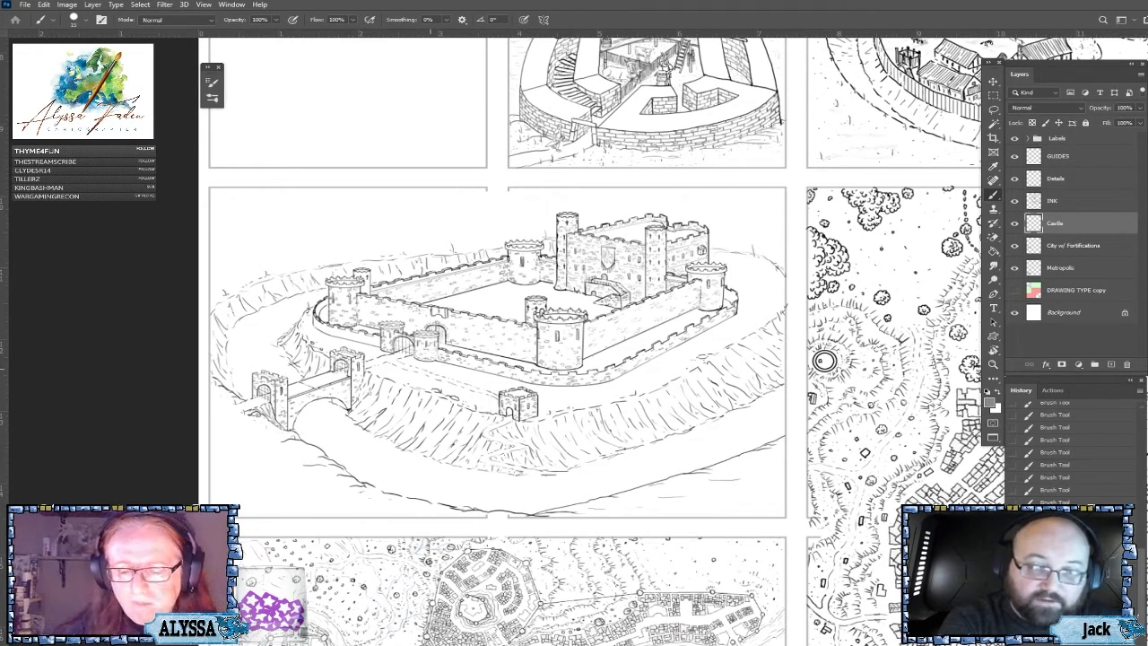
scroll(435, 452, up, 1)
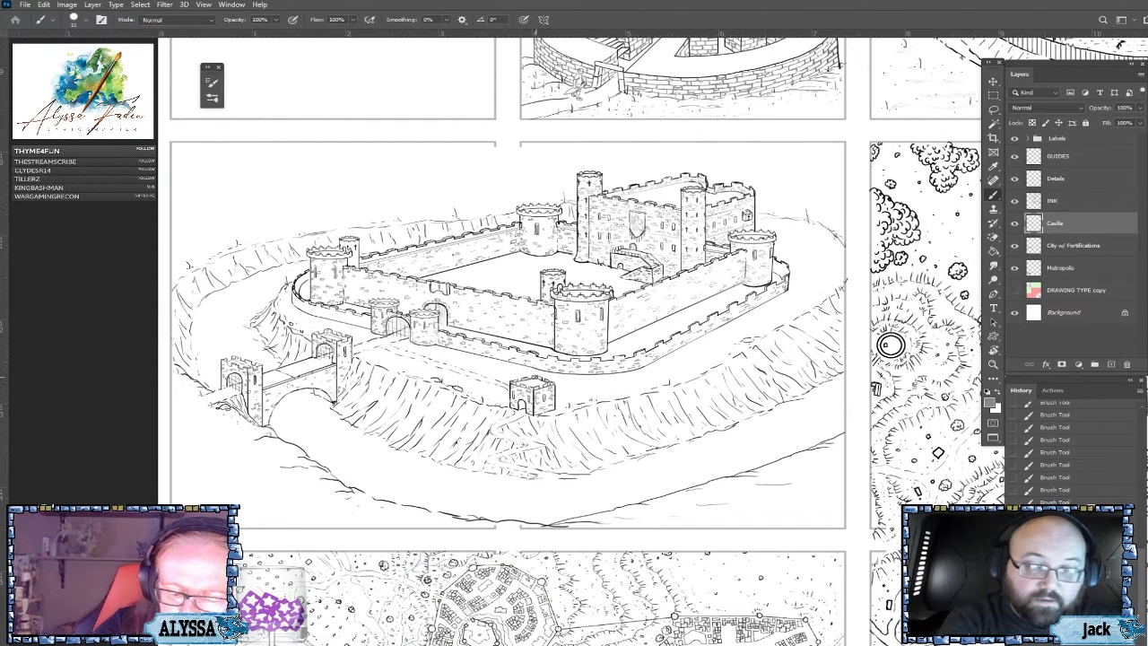
drag(525, 384, 528, 385)
drag(530, 384, 540, 382)
drag(536, 383, 538, 381)
scroll(457, 514, up, 2)
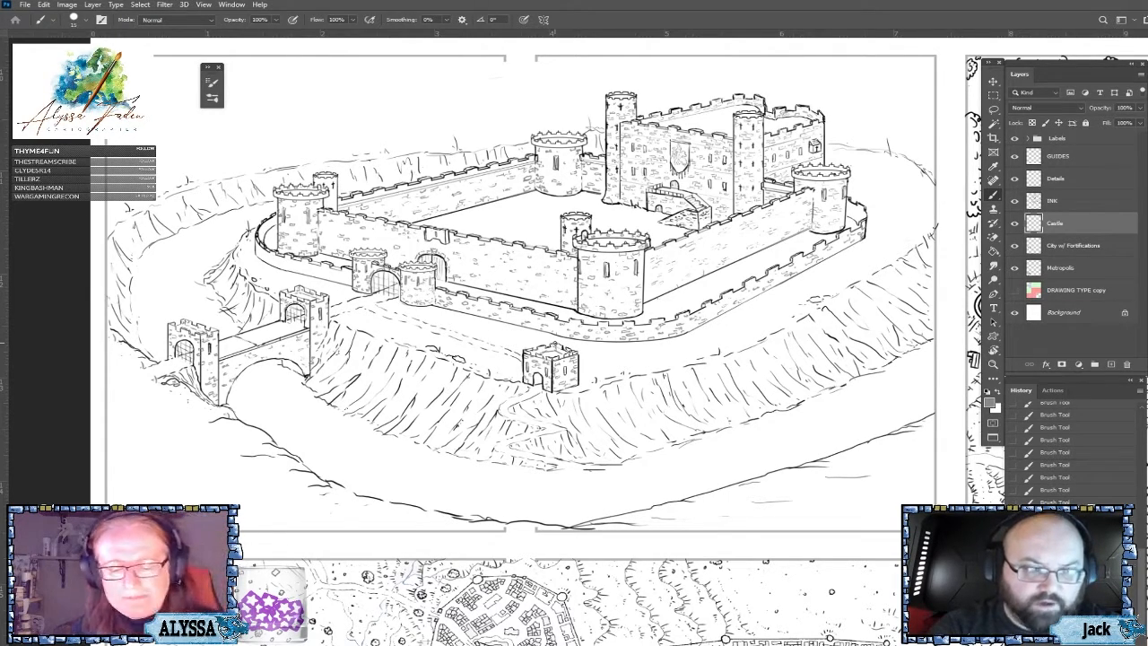
Clean up the small turret behind the bridge-side corner tower with the Eraser and retouch its brick marks.
scroll(554, 344, down, 5)
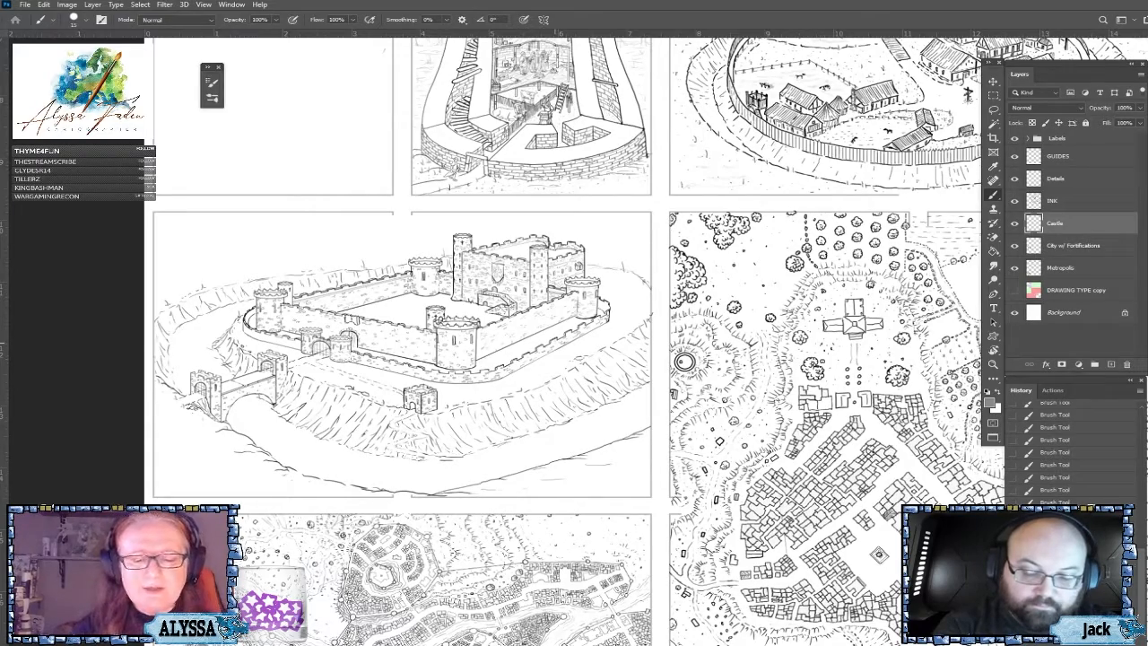
scroll(684, 361, up, 5)
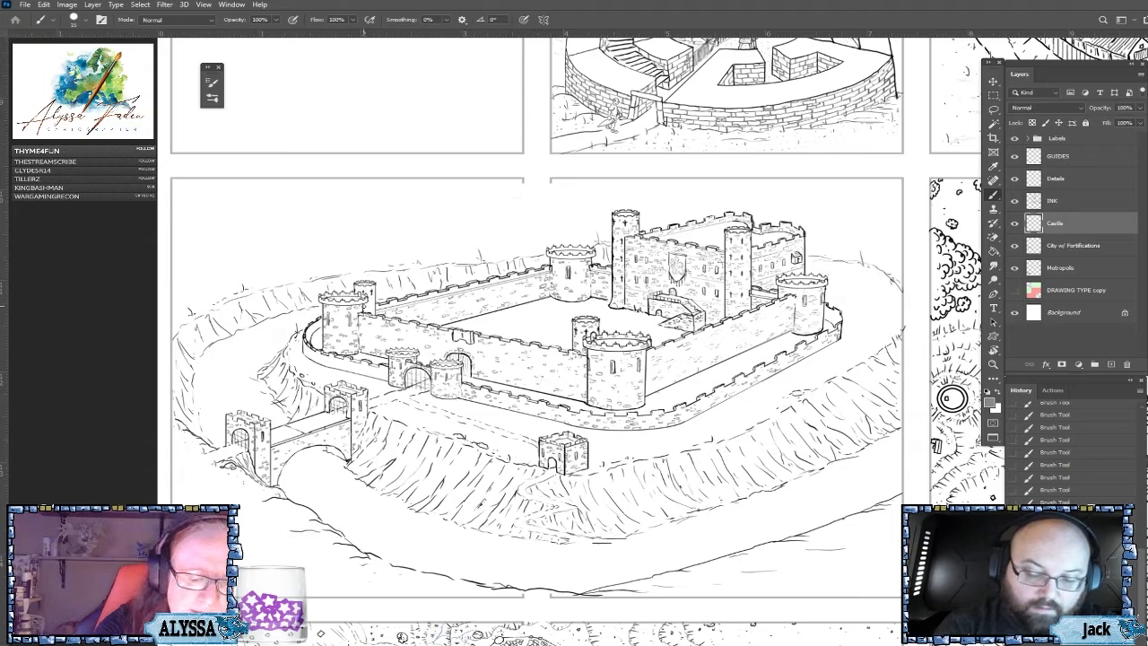
key(e)
click(367, 306)
click(368, 308)
click(370, 307)
click(371, 307)
click(372, 307)
click(374, 308)
click(375, 307)
click(374, 308)
click(373, 310)
click(371, 298)
click(371, 297)
click(366, 287)
click(373, 286)
click(374, 287)
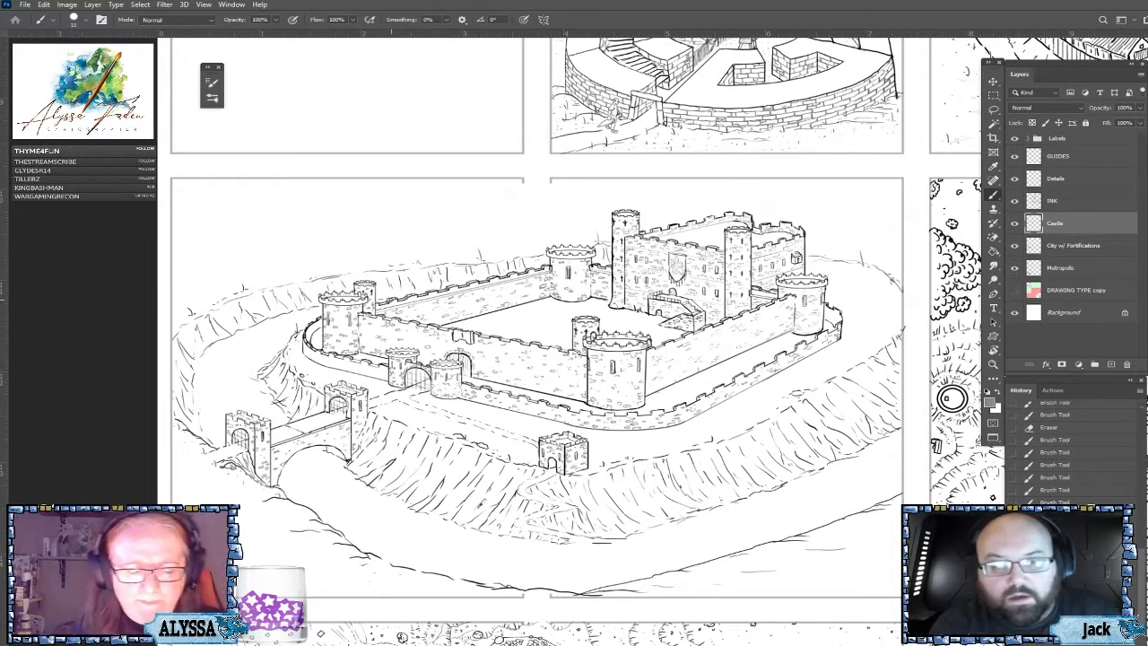
Scatter small grey stone marks over the open ground between the low outer wall and the moat slope.
scroll(952, 398, down, 3)
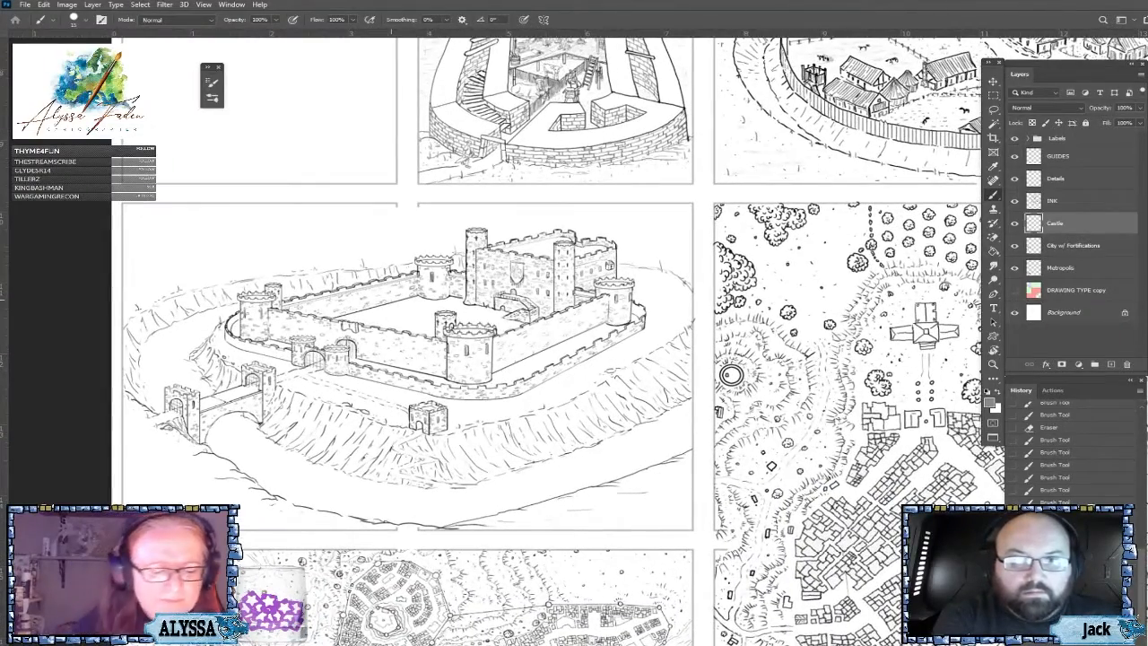
click(223, 349)
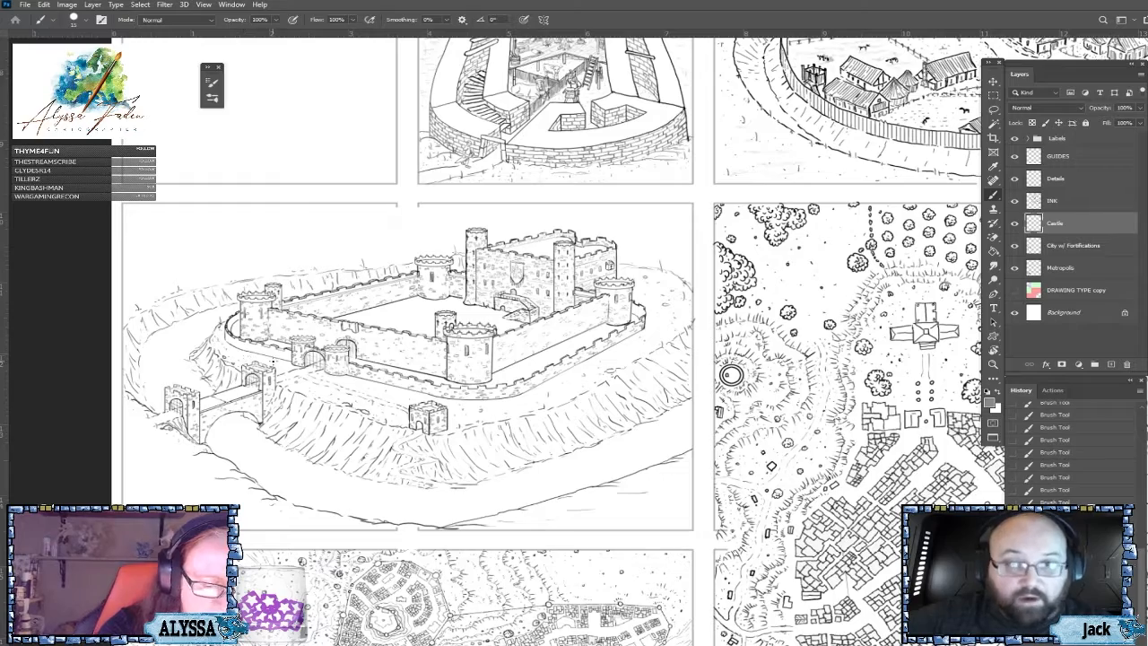
scroll(248, 386, down, 2)
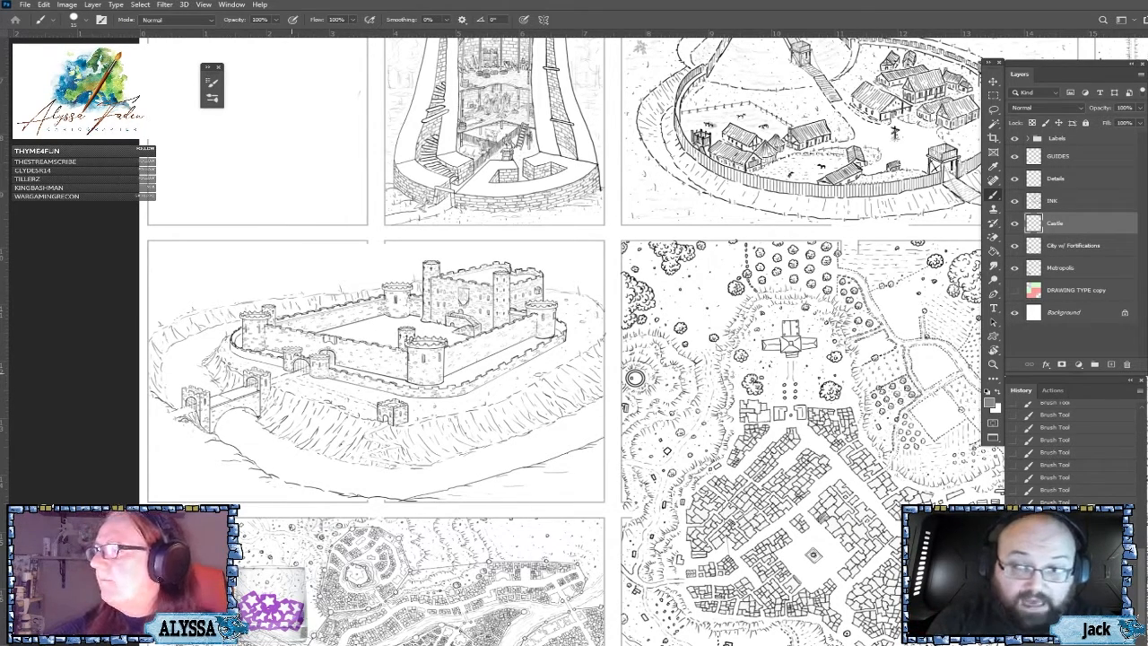
scroll(291, 372, up, 3)
scroll(305, 366, up, 3)
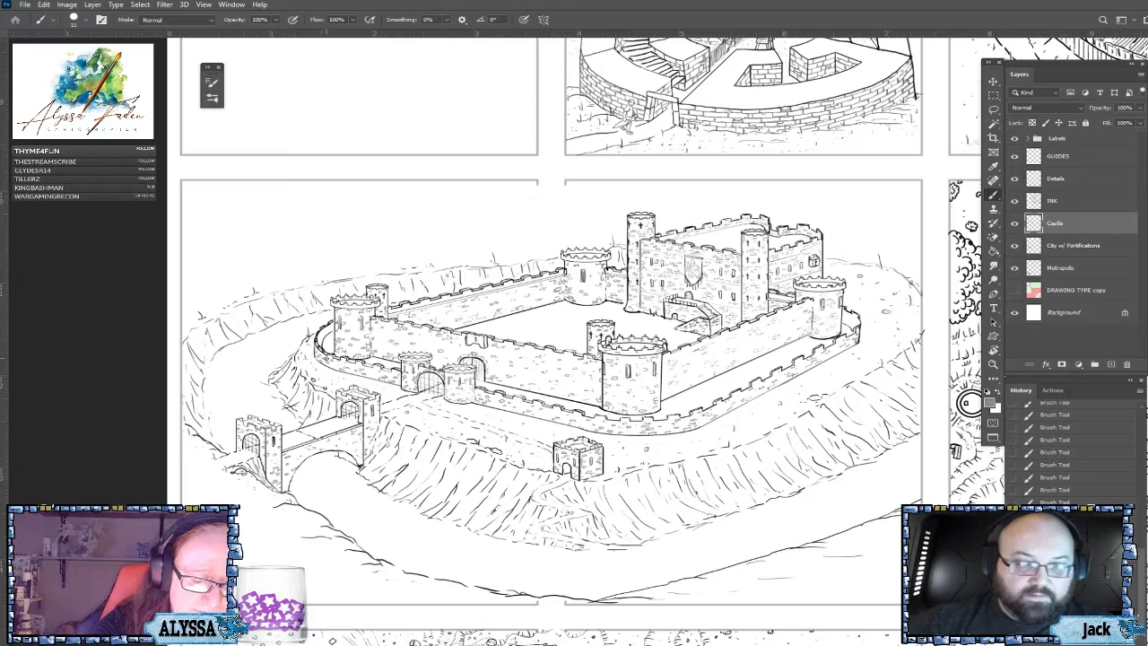
Paint grey marks along the low outer wall between the bridge-side corner tower and the round gatehouse towers.
mouse_move(358, 363)
mouse_down()
mouse_move(380, 371)
mouse_move(357, 373)
mouse_up()
scroll(363, 371, down, 1)
scroll(363, 371, up, 1)
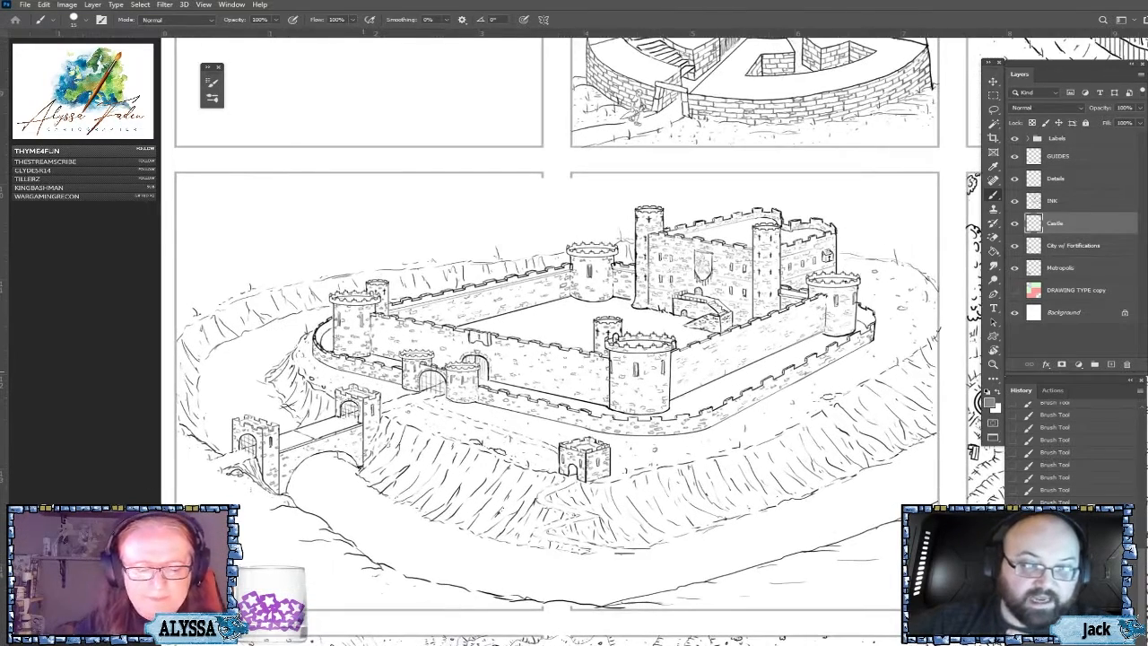
mouse_move(367, 371)
mouse_down()
mouse_move(383, 377)
mouse_move(341, 367)
mouse_move(354, 364)
mouse_up()
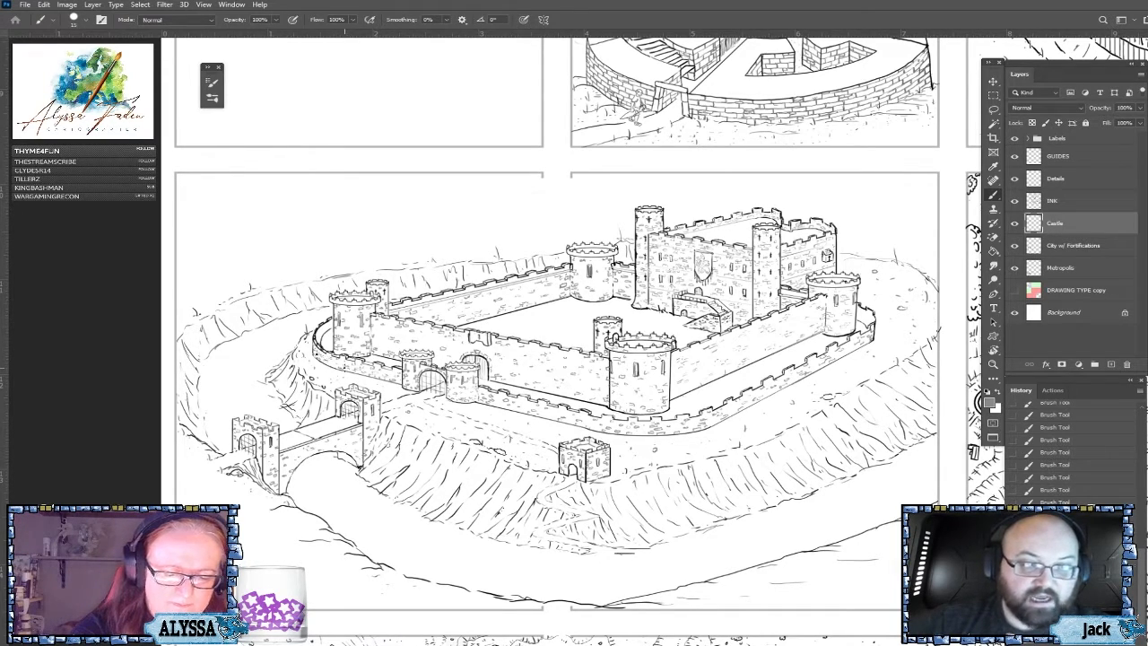
scroll(331, 366, down, 4)
drag(331, 366, 178, 334)
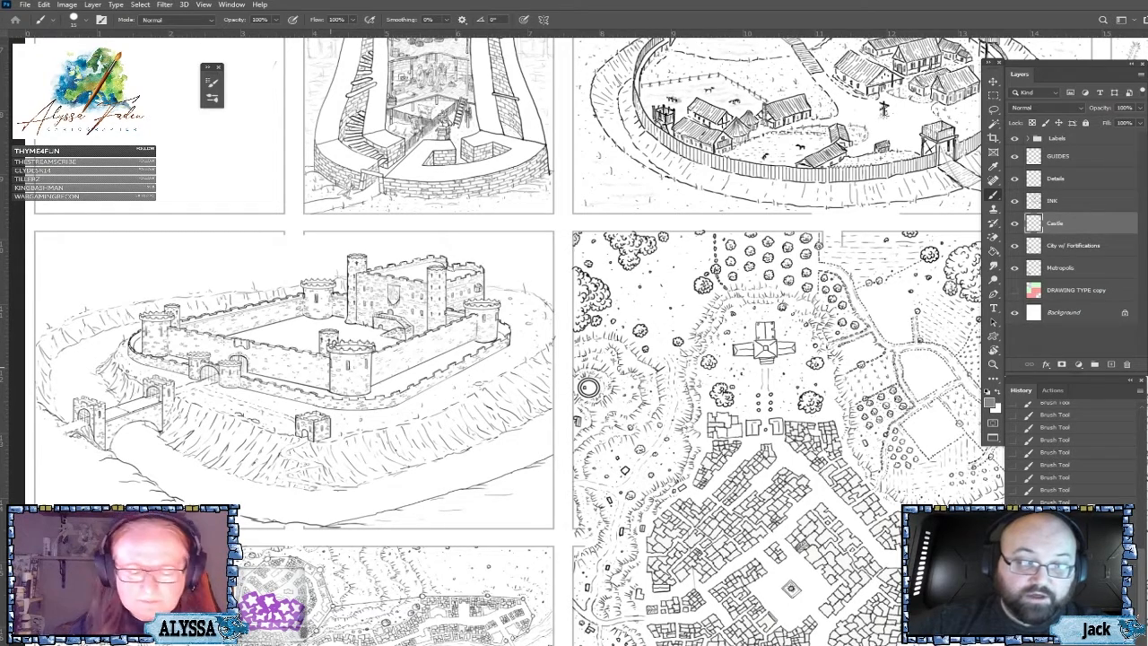
scroll(51, 444, up, 1)
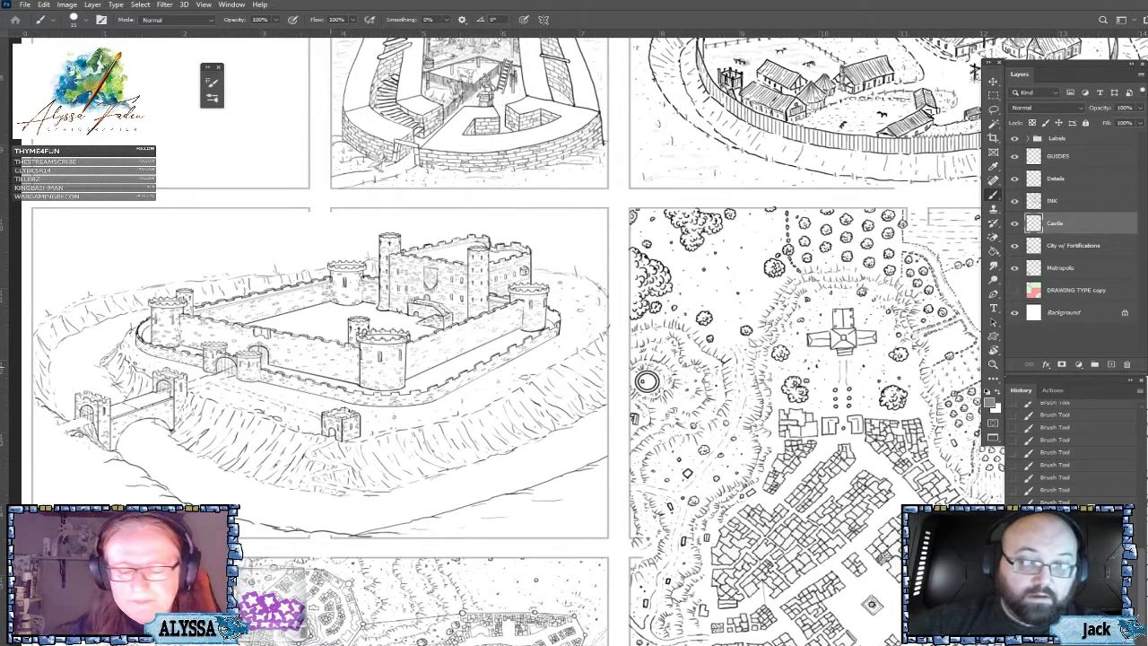
Add a new layer between the Castle and City w/ Fortifications layers.
drag(331, 367, 538, 410)
scroll(538, 410, up, 1)
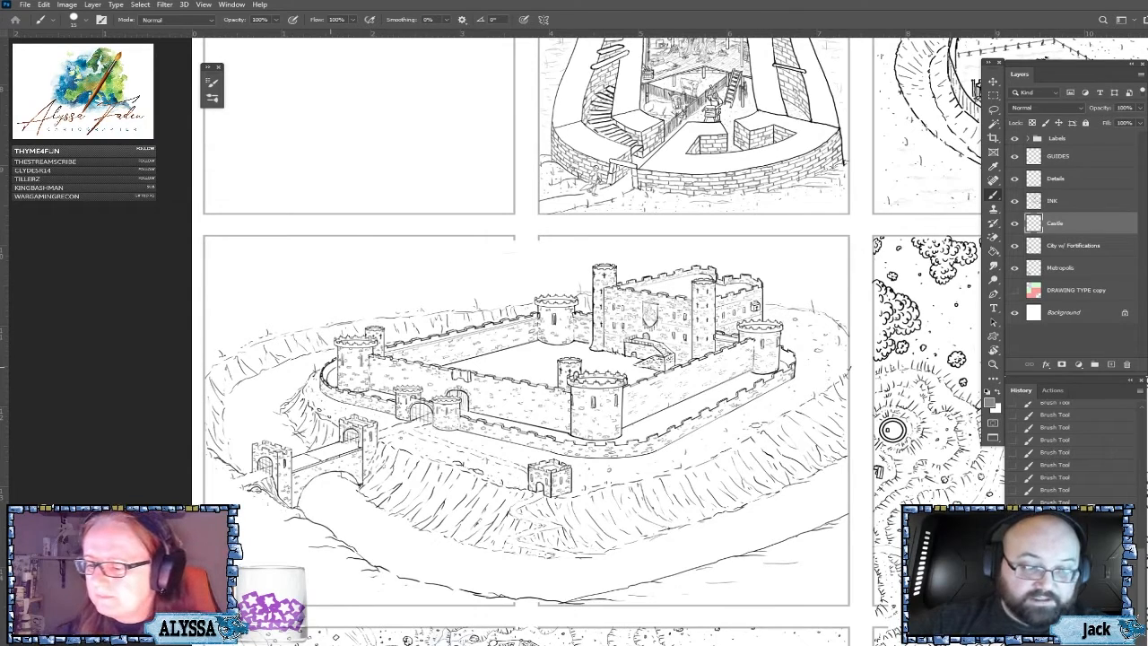
click(1085, 246)
click(1110, 365)
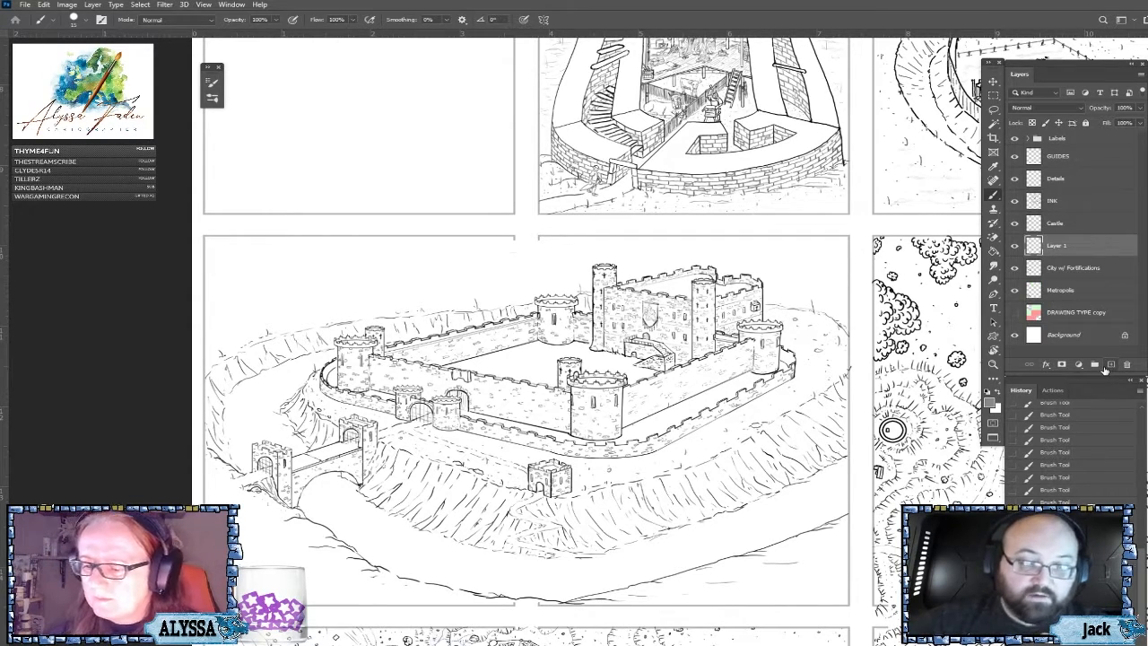
Sketch the wall outlines of a long rectangular building in the castle courtyard, set against the far curtain wall.
scroll(556, 267, up, 1)
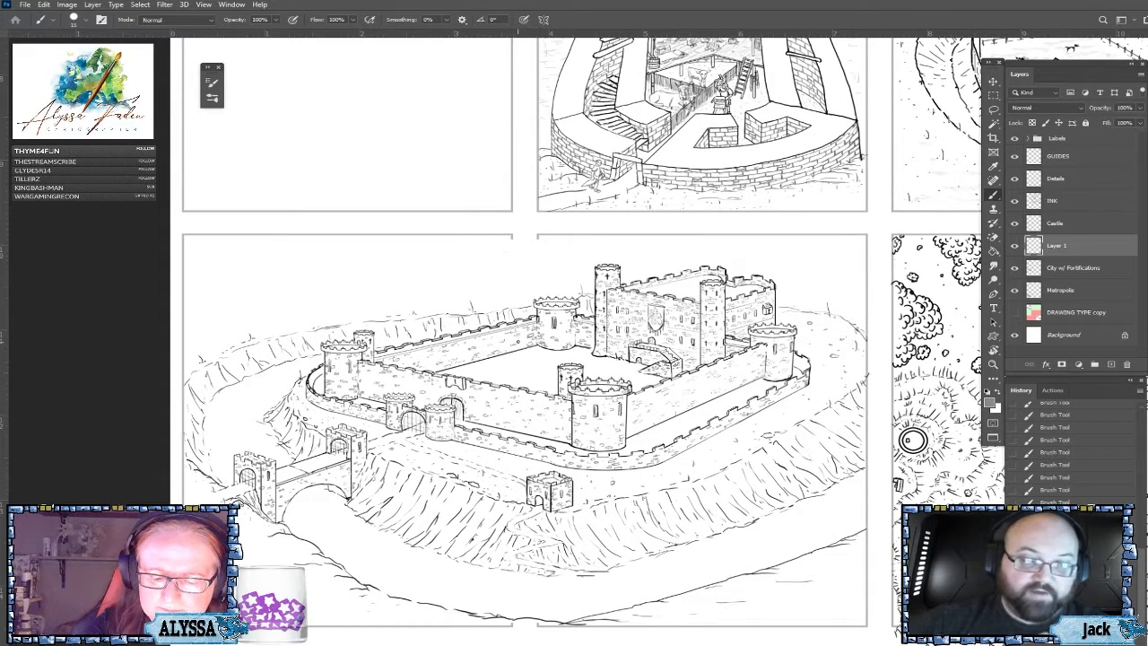
drag(519, 334, 517, 354)
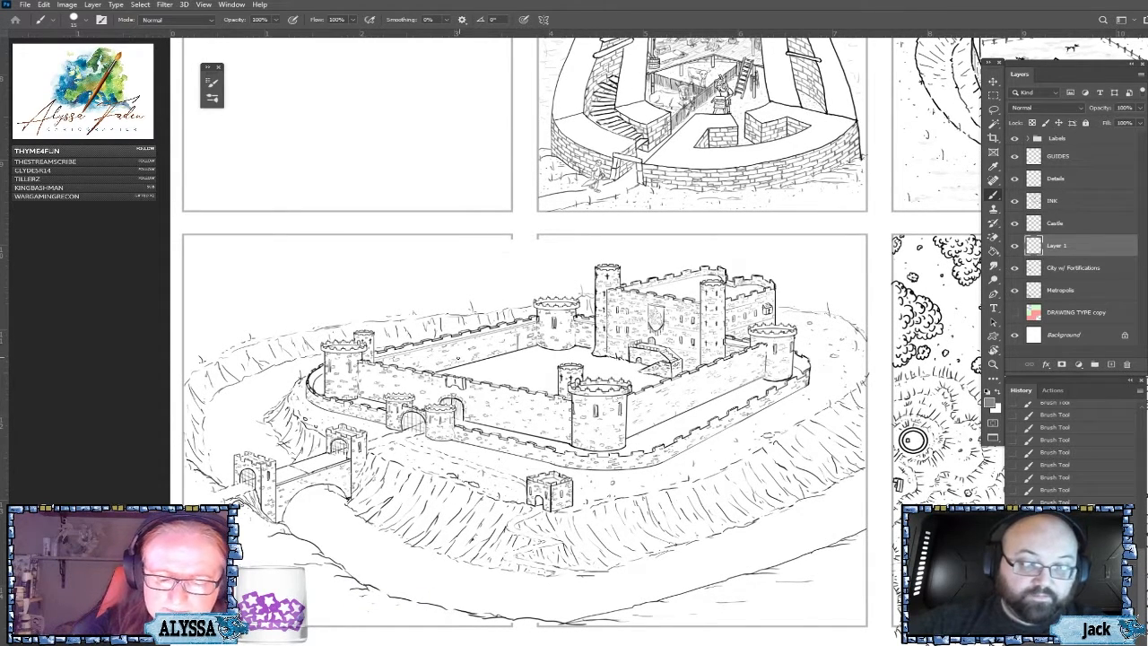
mouse_move(439, 350)
mouse_down()
mouse_move(440, 369)
mouse_move(513, 333)
mouse_up()
drag(438, 350, 439, 362)
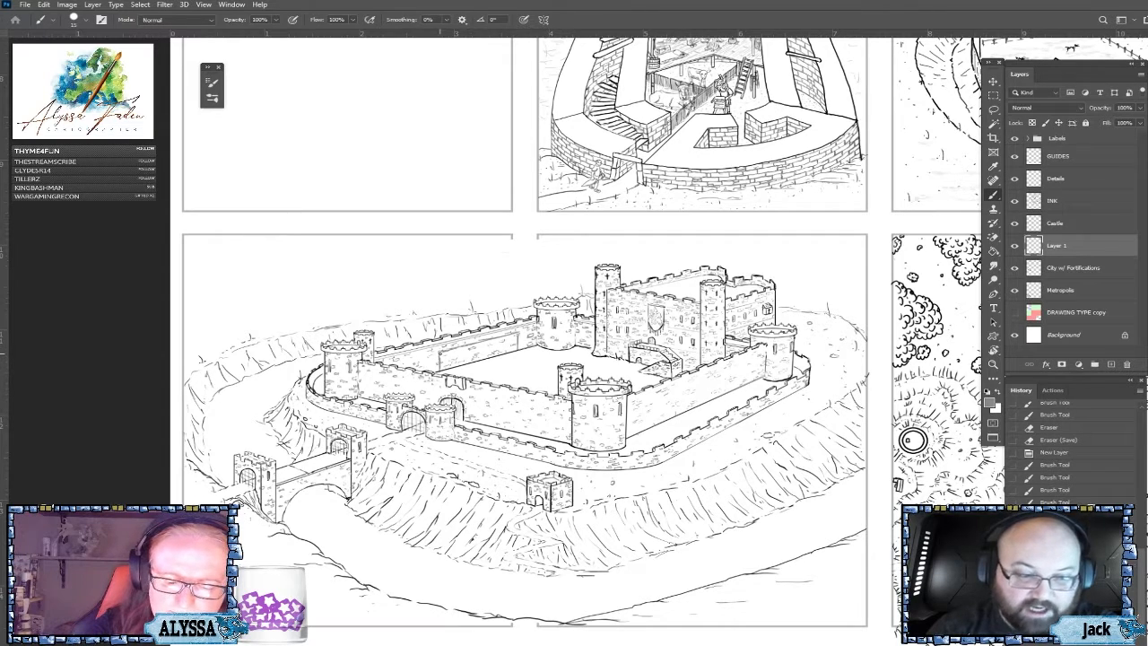
mouse_move(441, 361)
mouse_down()
mouse_move(517, 348)
mouse_move(456, 374)
mouse_up()
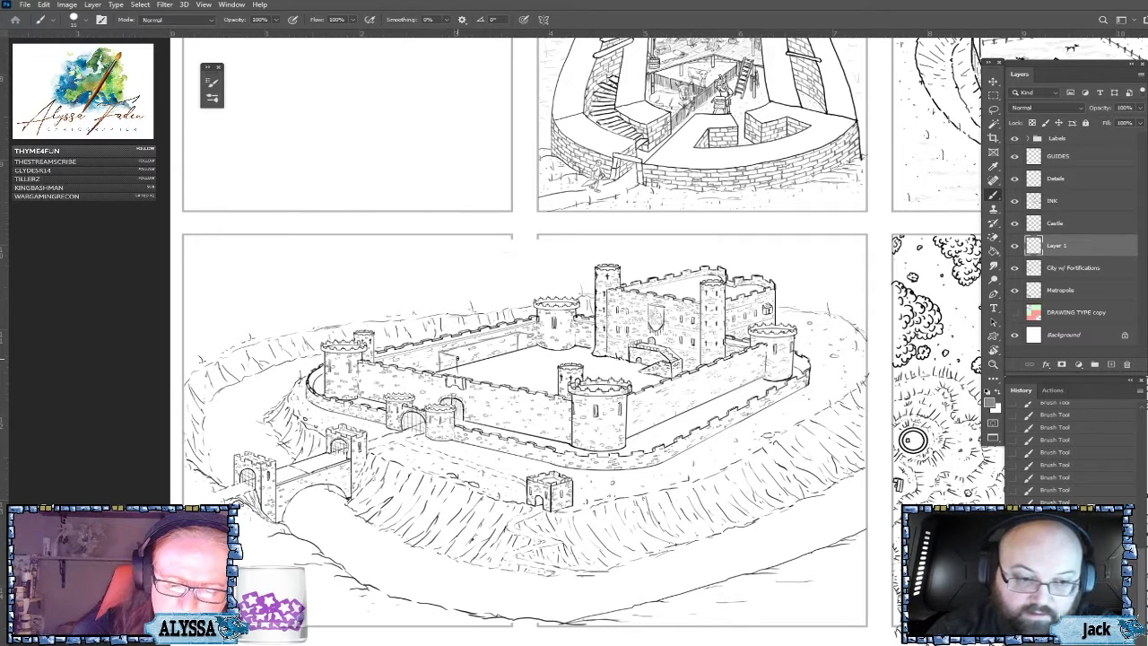
drag(537, 333, 535, 353)
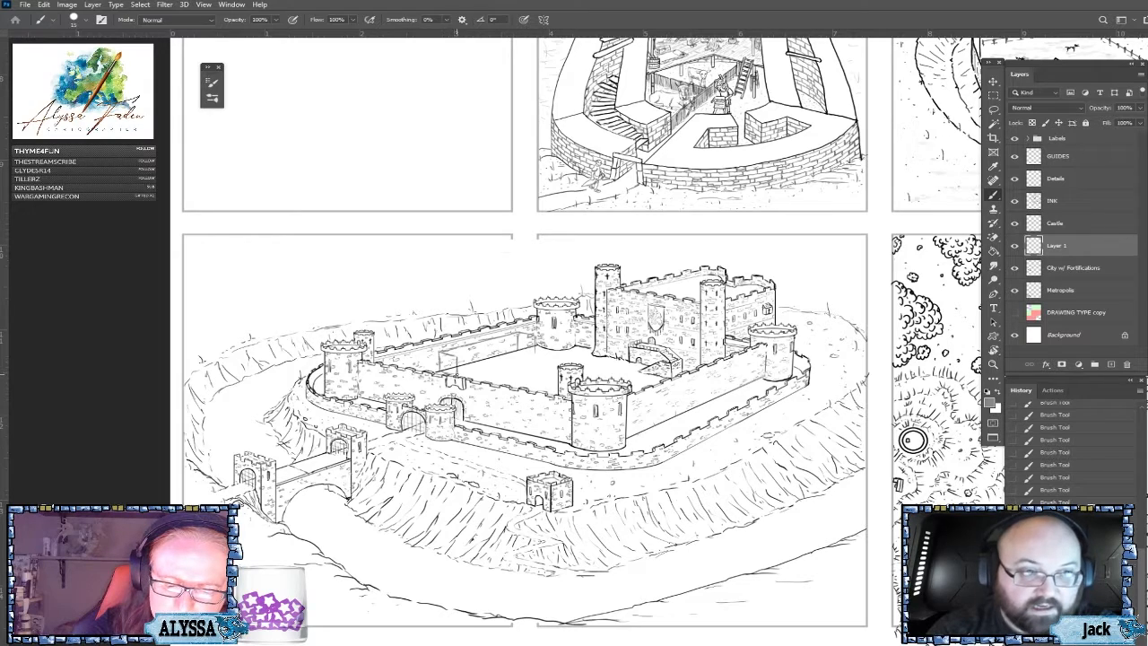
drag(517, 348, 527, 352)
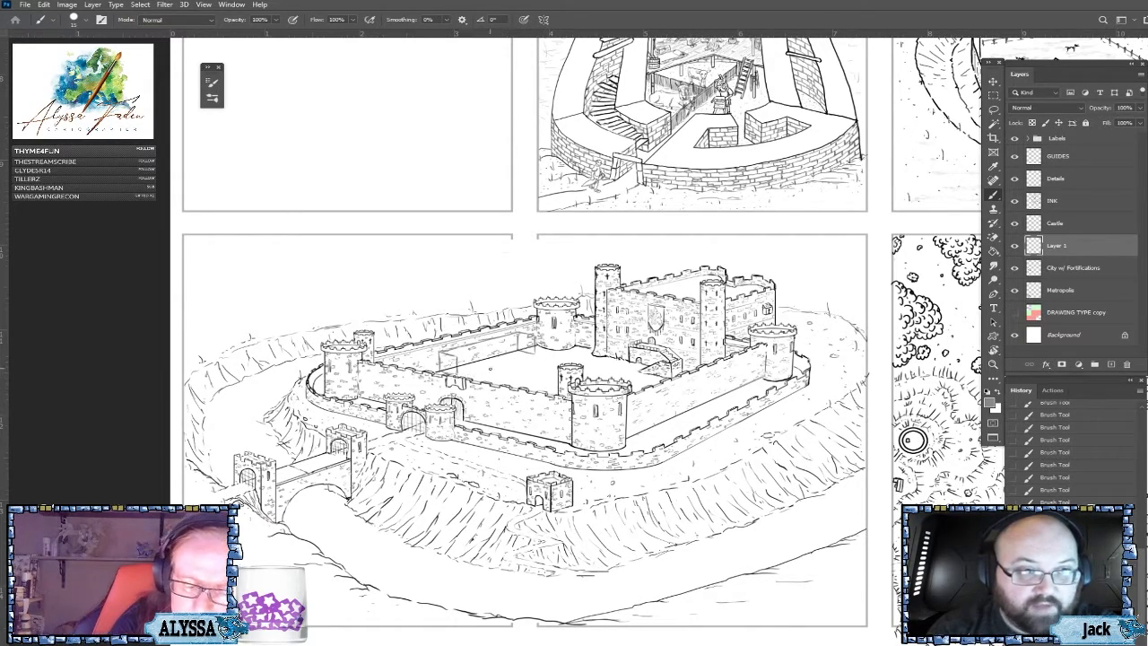
drag(463, 376, 536, 355)
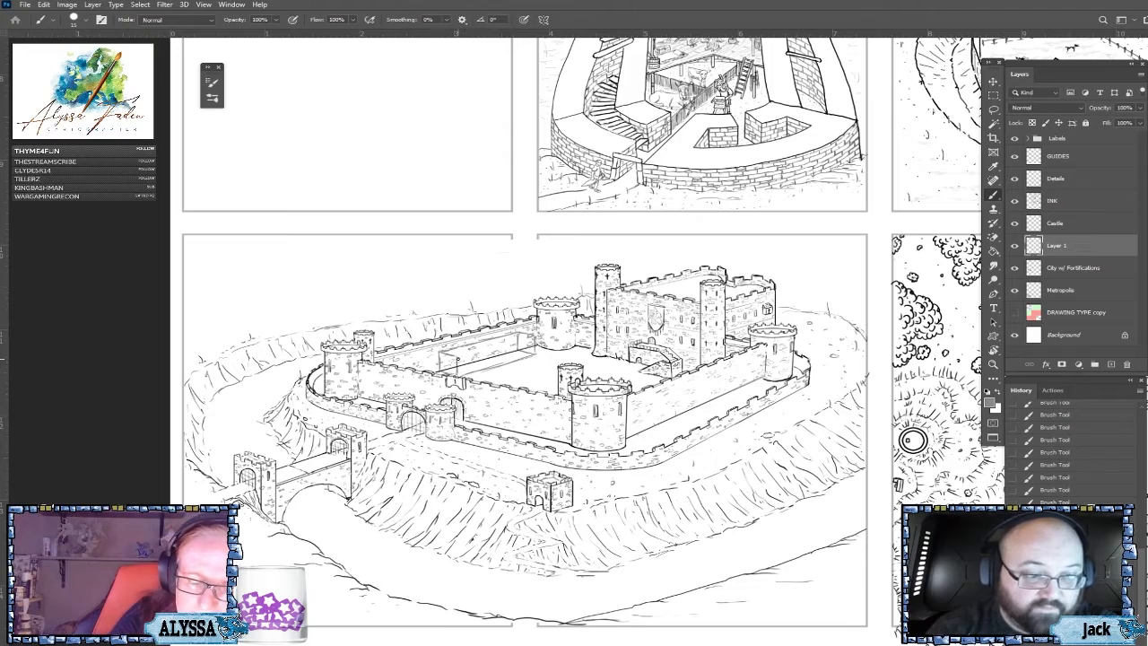
Draw a pitched roof with gable end, eaves and ridge line on the long courtyard building.
drag(482, 351, 531, 336)
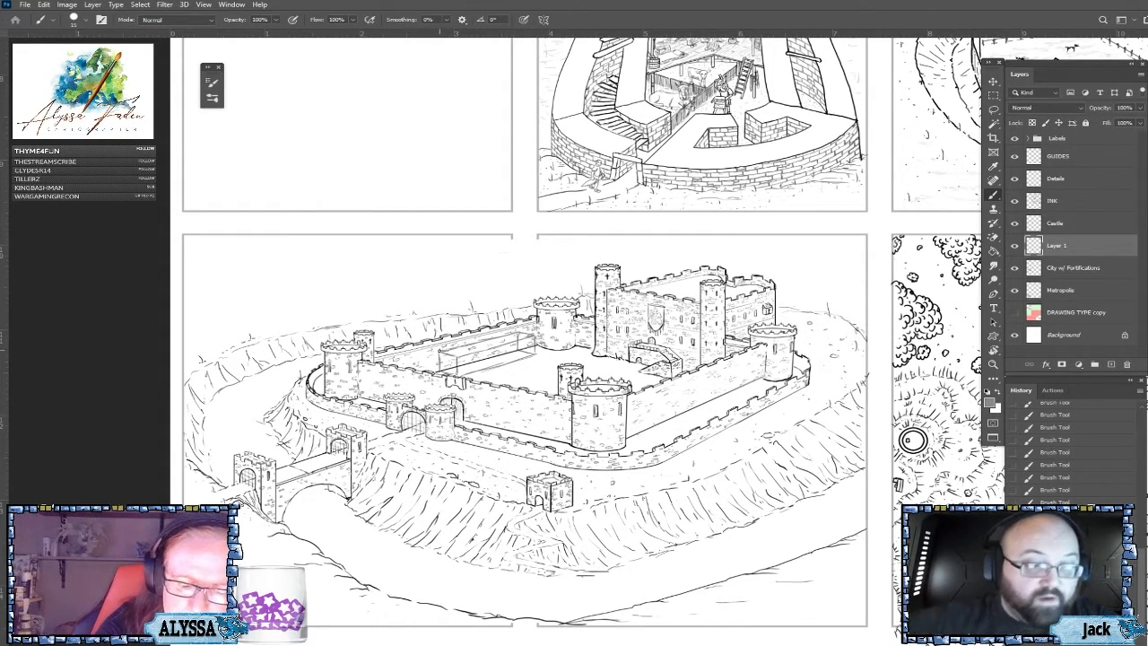
drag(452, 340, 455, 356)
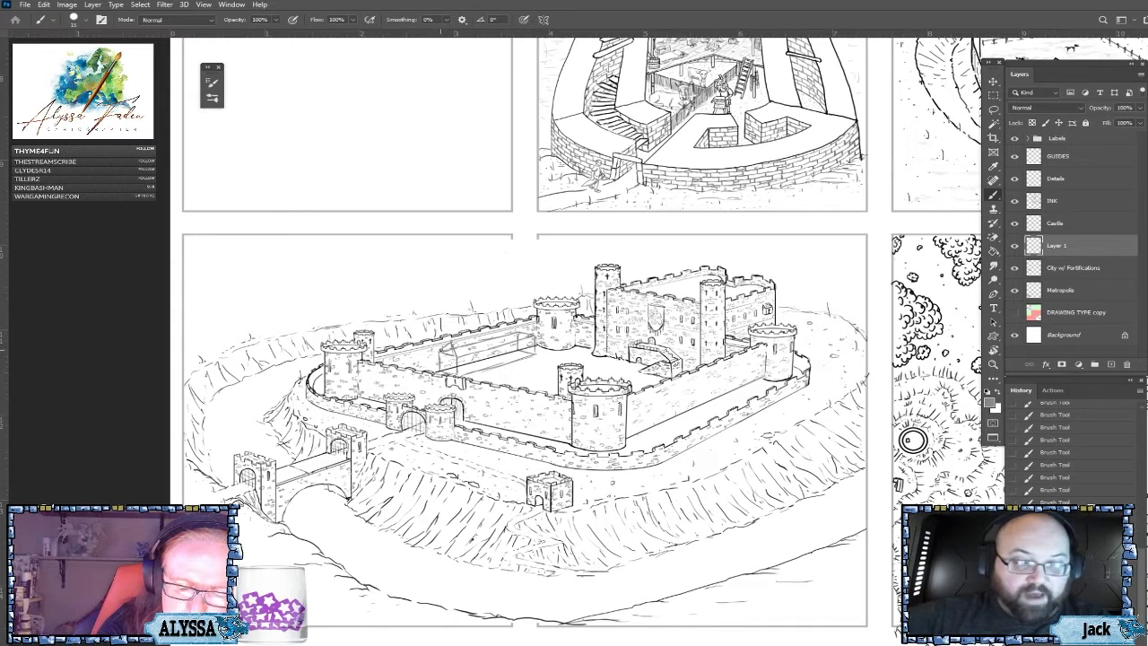
drag(525, 335, 536, 325)
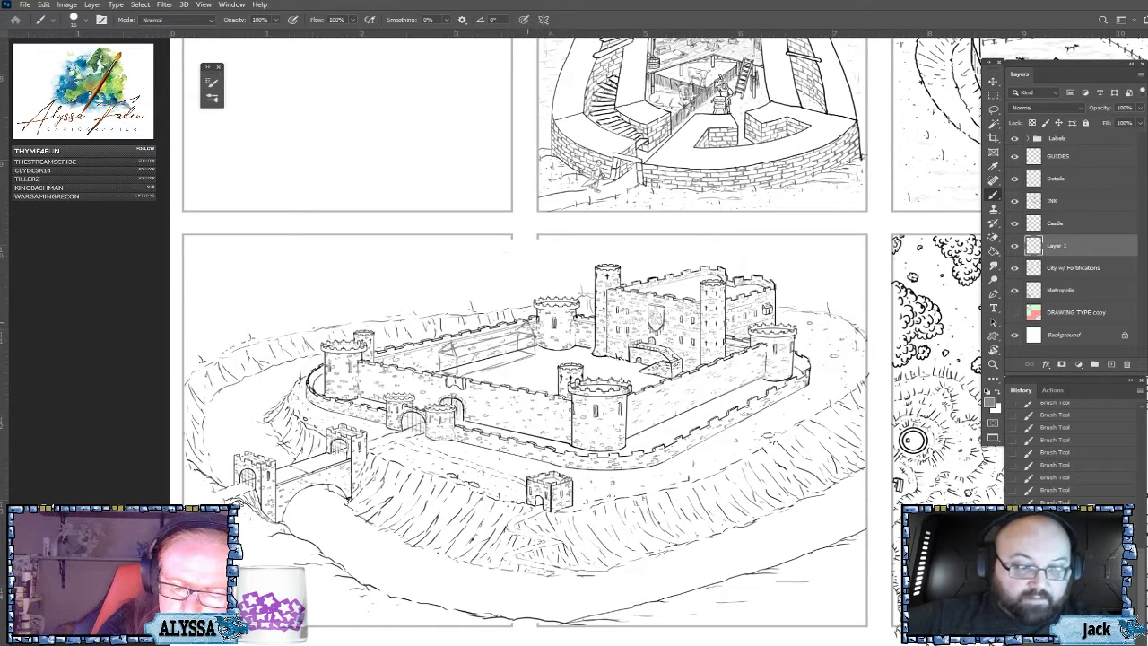
drag(452, 343, 529, 320)
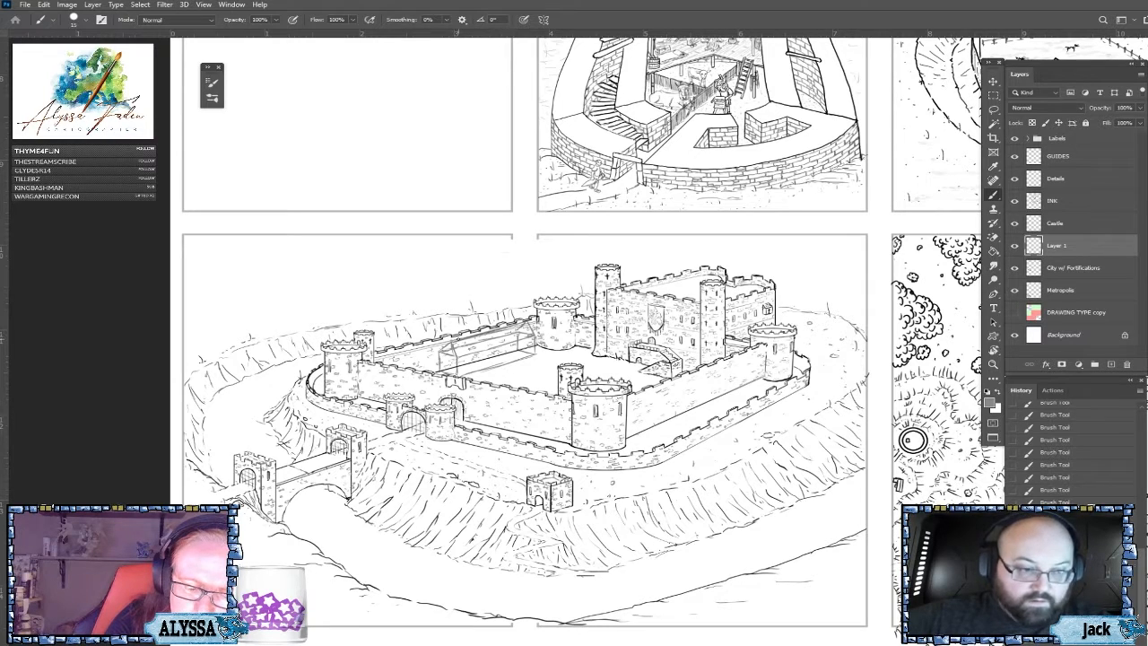
mouse_move(449, 341)
mouse_down()
mouse_move(439, 354)
mouse_move(448, 356)
mouse_move(438, 355)
mouse_up()
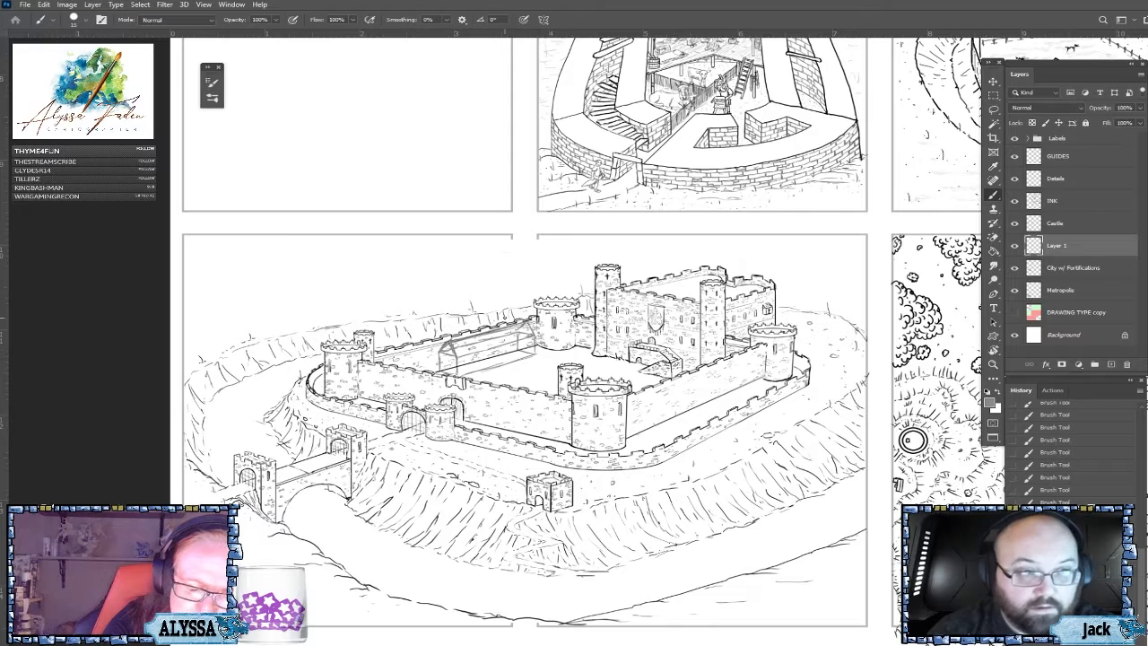
drag(494, 333, 524, 324)
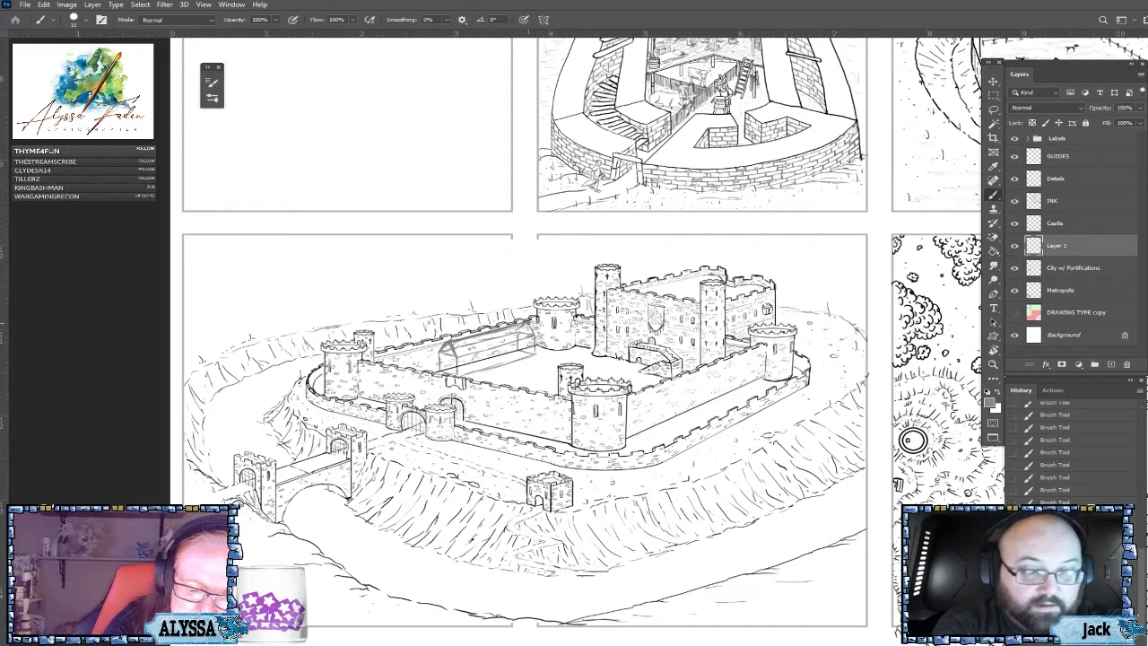
drag(466, 355, 534, 335)
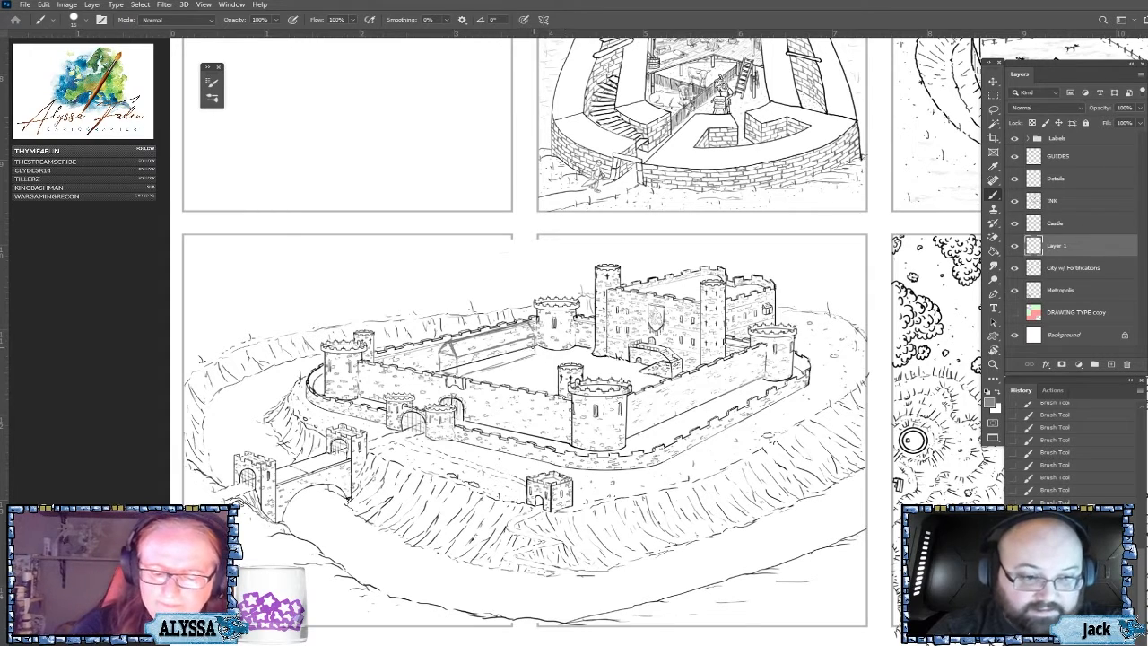
Sketch a shorter gabled wing with roof and walls at the tower end of the long courtyard building.
drag(508, 347, 558, 343)
drag(534, 341, 553, 333)
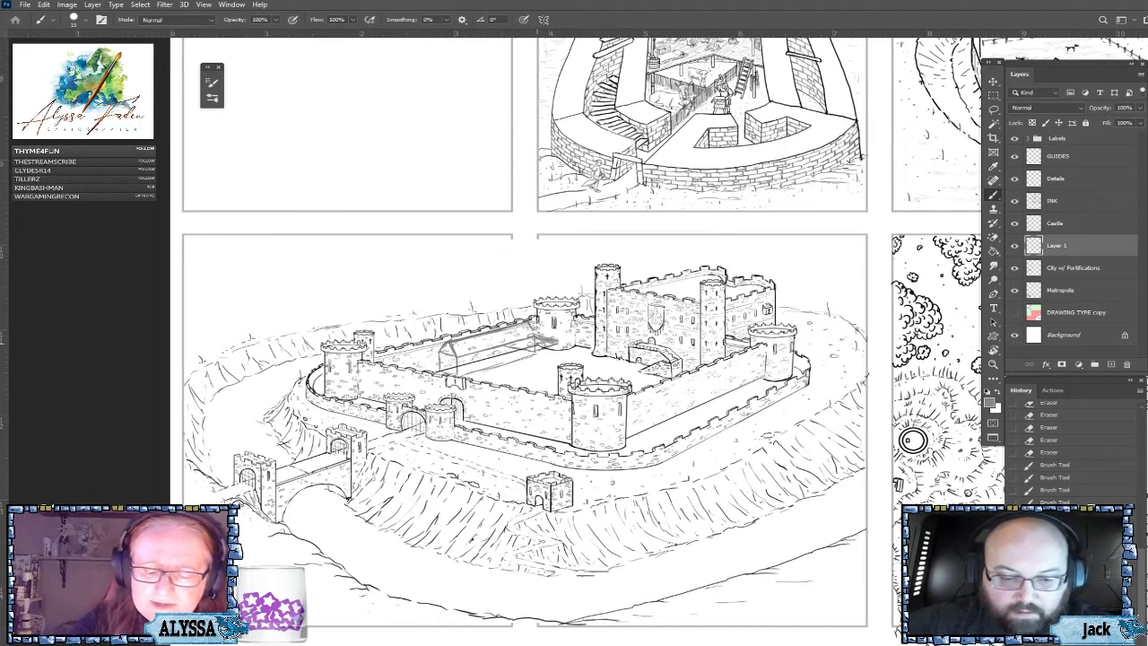
drag(537, 338, 553, 343)
drag(538, 341, 555, 339)
drag(540, 341, 556, 341)
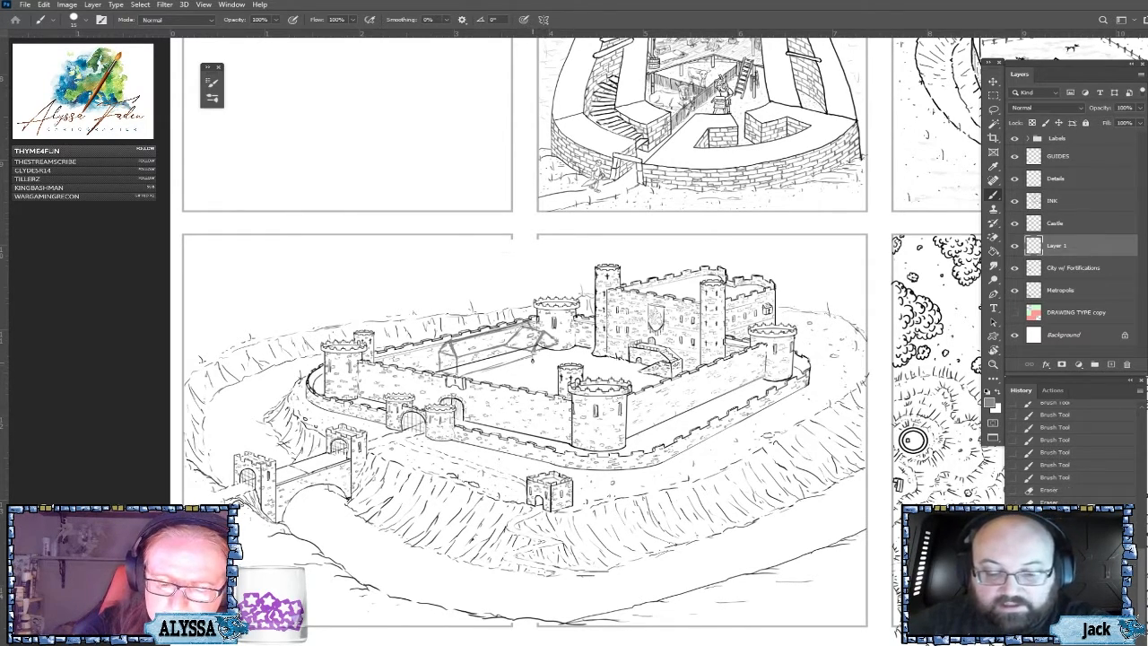
drag(557, 341, 557, 362)
mouse_move(556, 343)
mouse_down()
mouse_move(557, 363)
mouse_move(533, 358)
mouse_up()
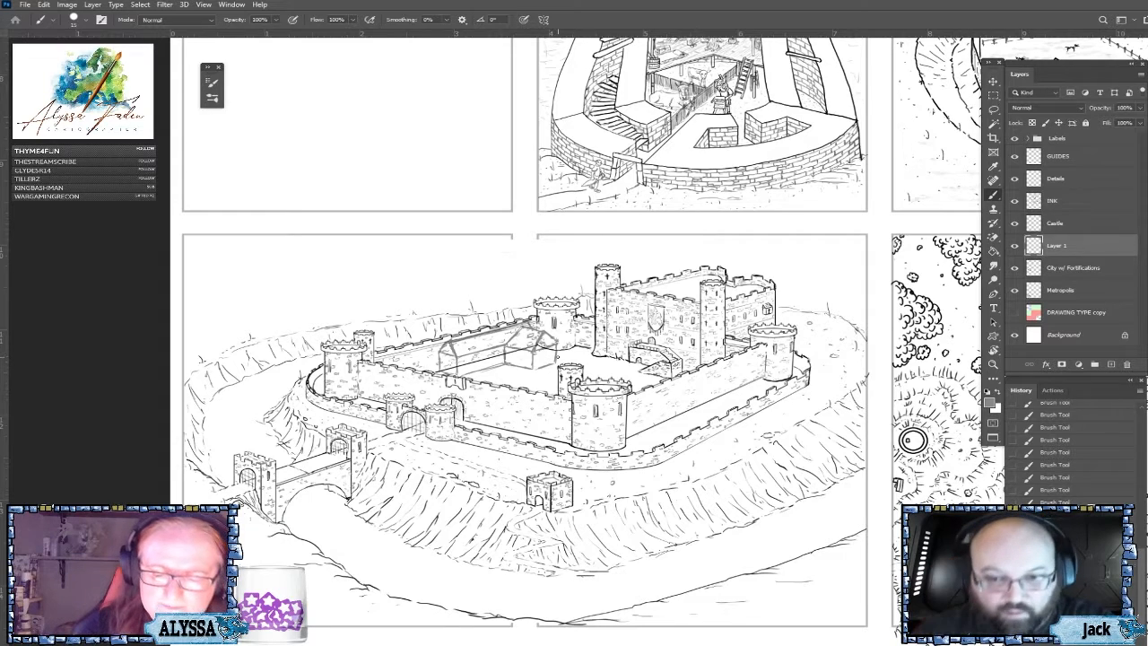
Clear the curtain wall lines and brick marks showing through the courtyard building on the Castle layer, and return to the new layer.
click(1051, 224)
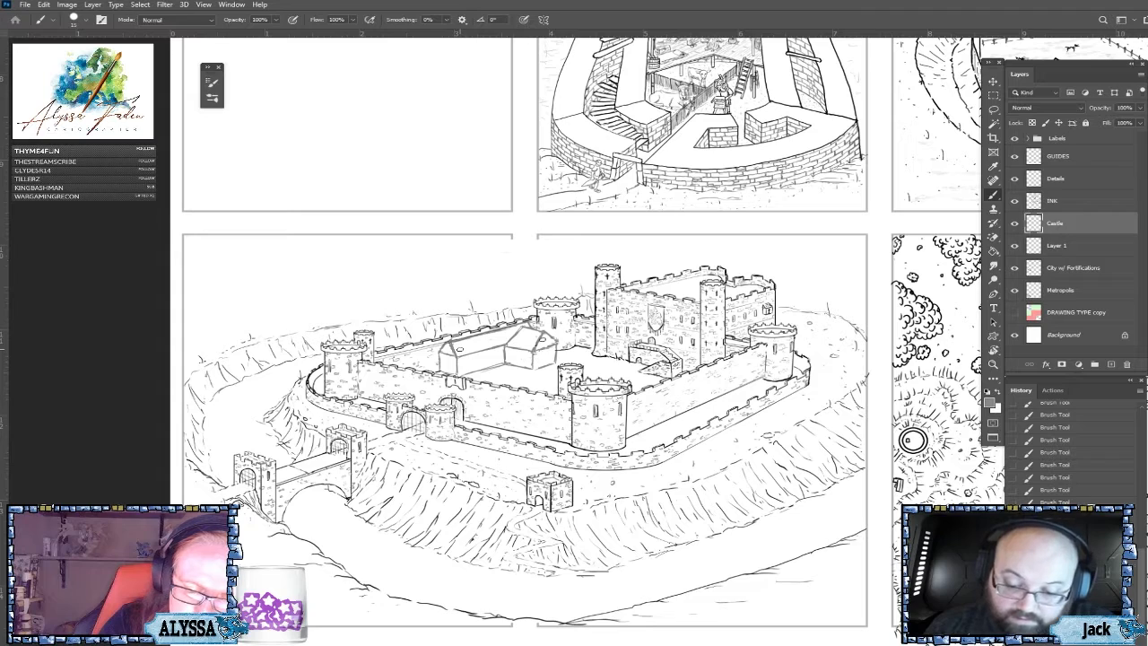
key(alt+bracketleft)
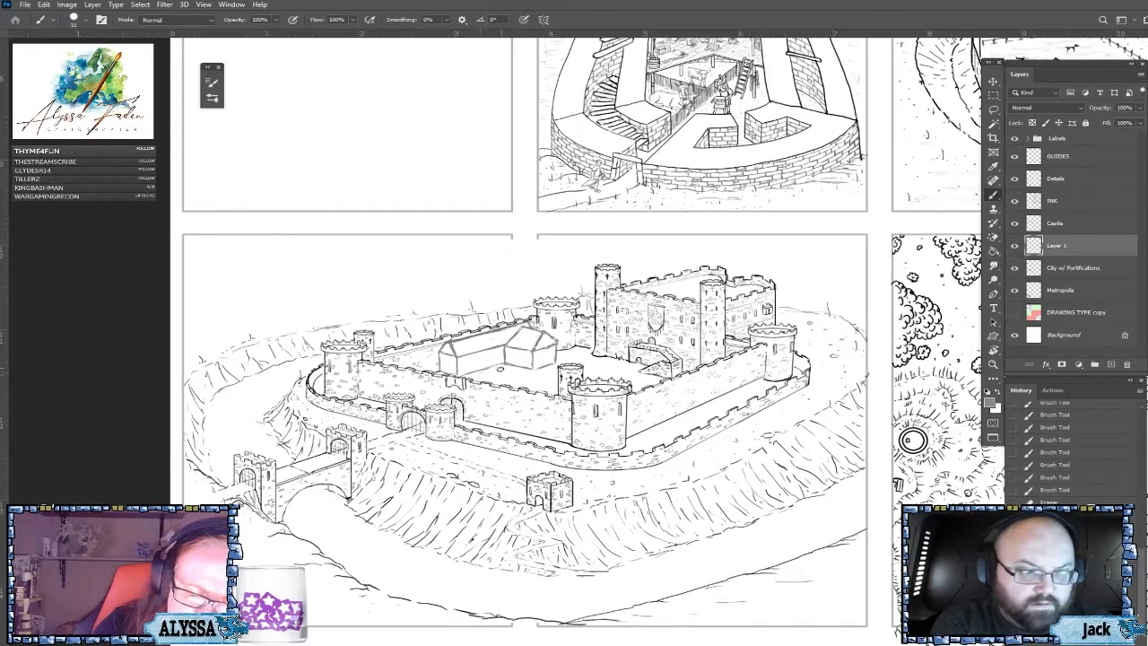
Check how the new courtyard building reads within the castle illustration and against the neighbouring illustrations on the sheet.
scroll(546, 383, down, 1)
scroll(546, 383, down, 3)
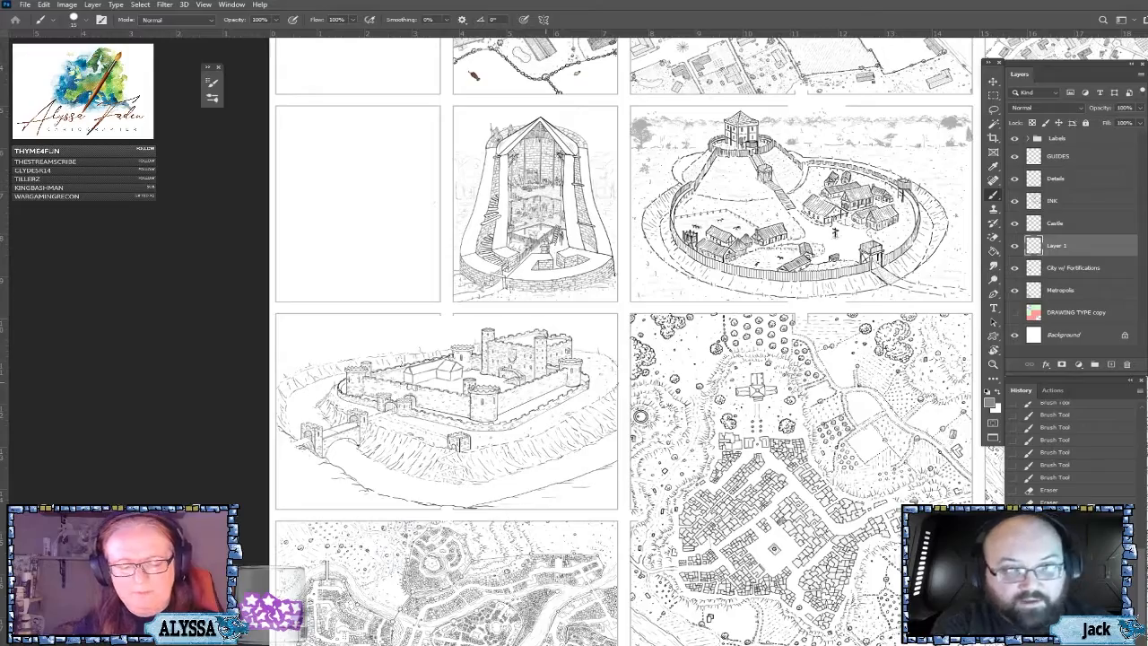
scroll(395, 426, up, 2)
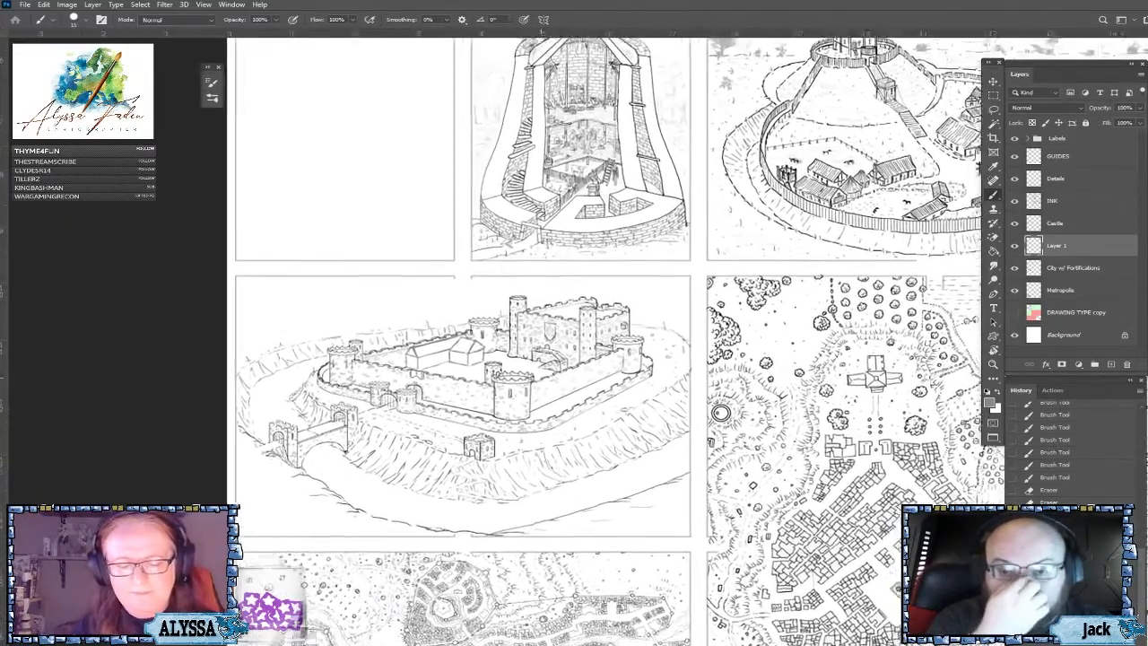
scroll(546, 383, up, 1)
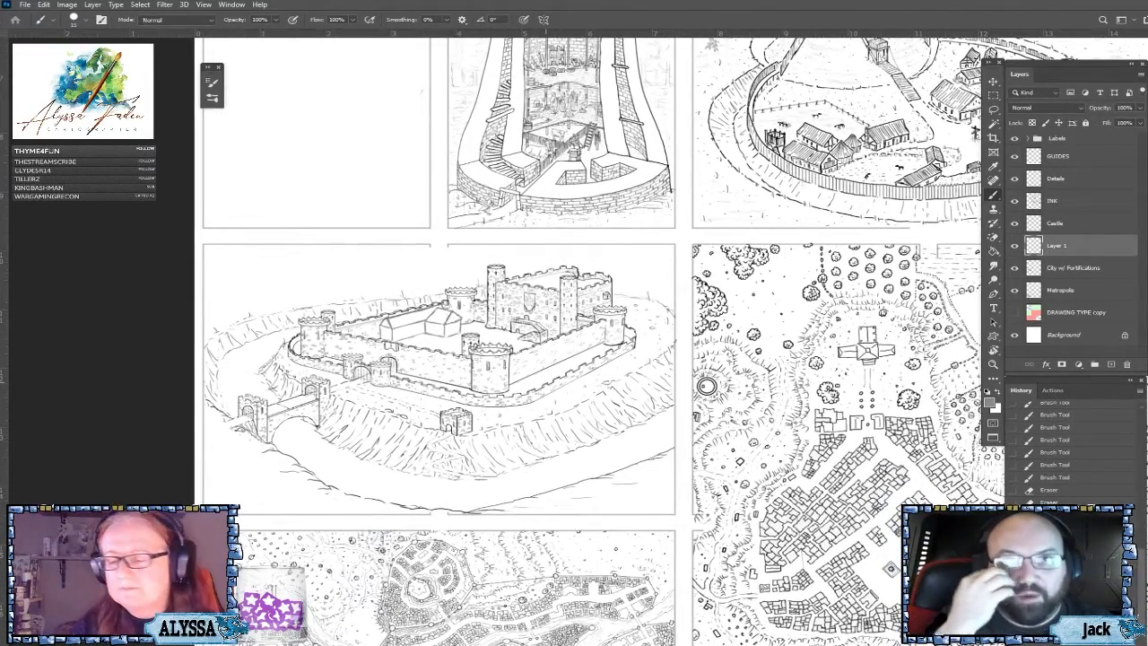
scroll(546, 383, up, 1)
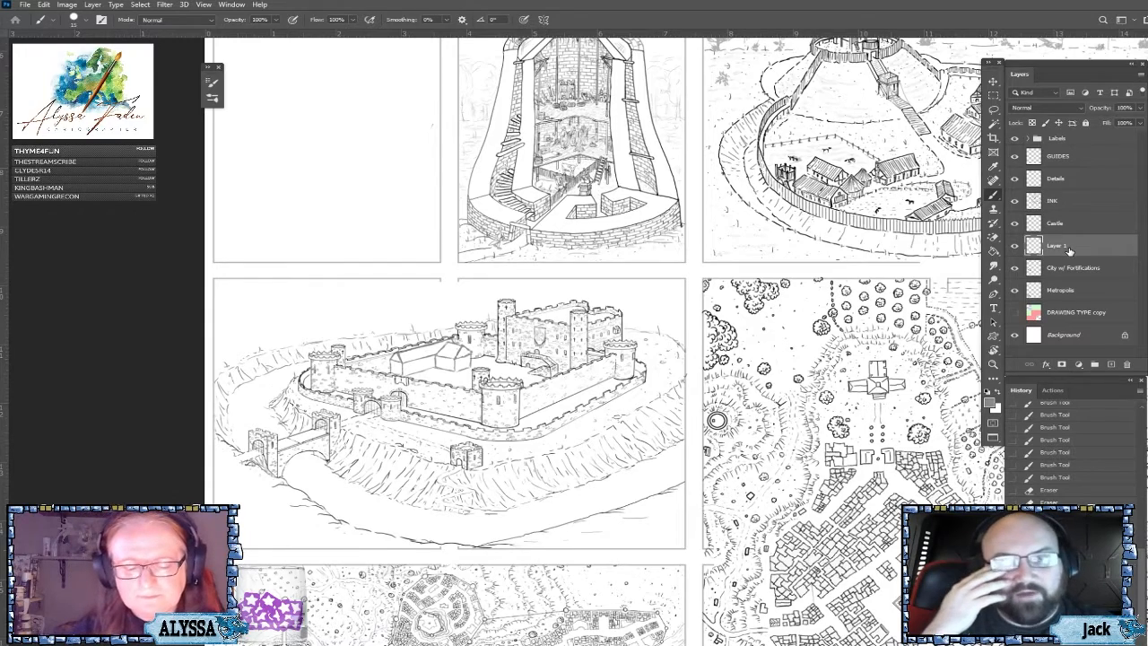
scroll(546, 382, up, 1)
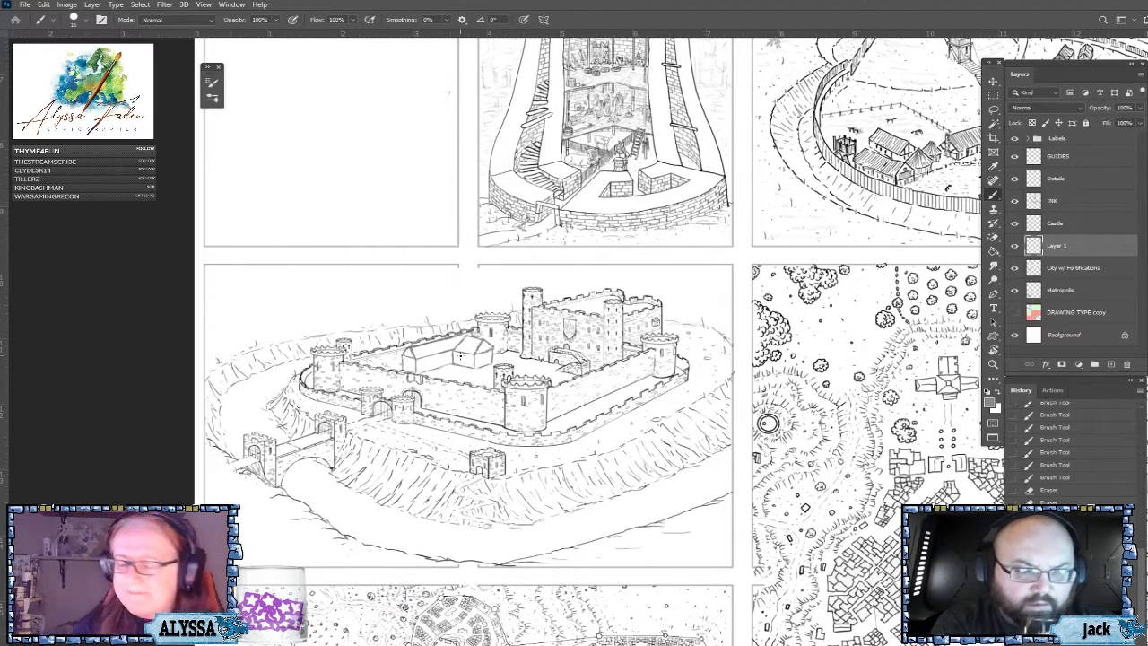
scroll(460, 356, down, 1)
scroll(460, 356, up, 3)
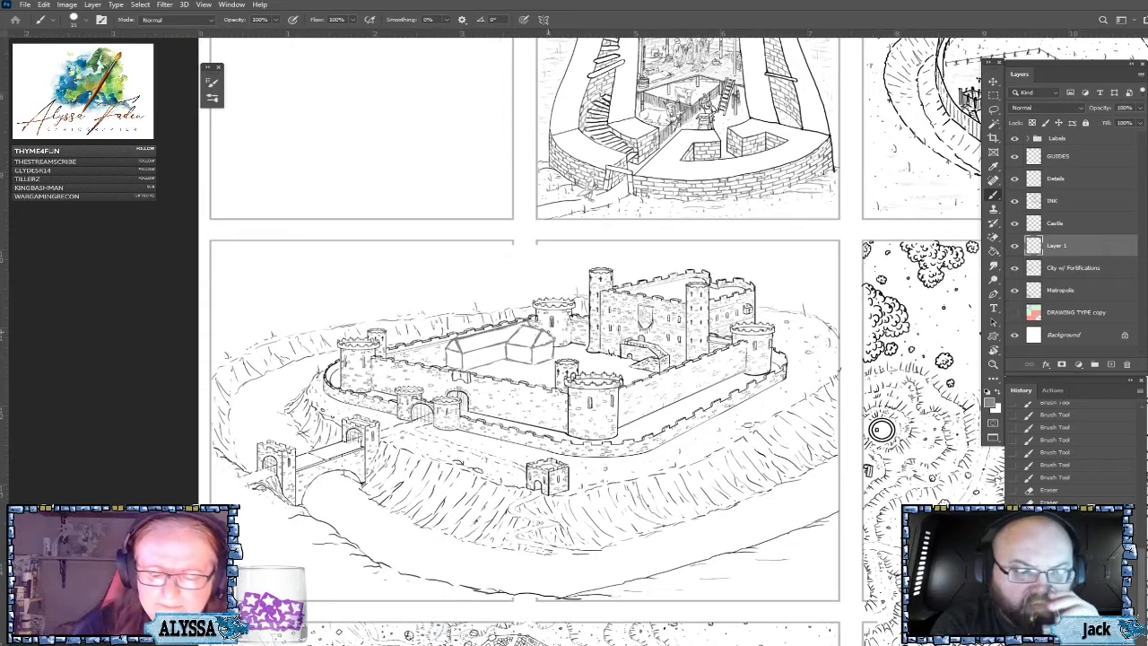
Draw a row of arched openings along the long building's courtyard wall, tidying them with the Eraser.
click(483, 361)
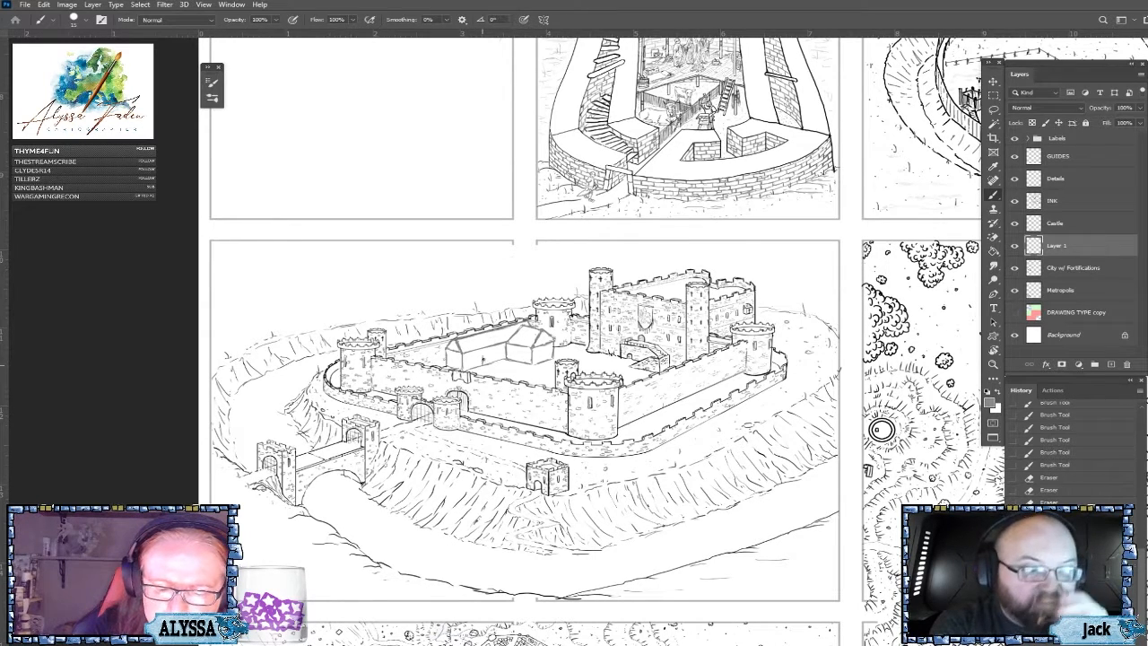
click(484, 359)
click(484, 359)
click(485, 358)
click(485, 356)
click(485, 357)
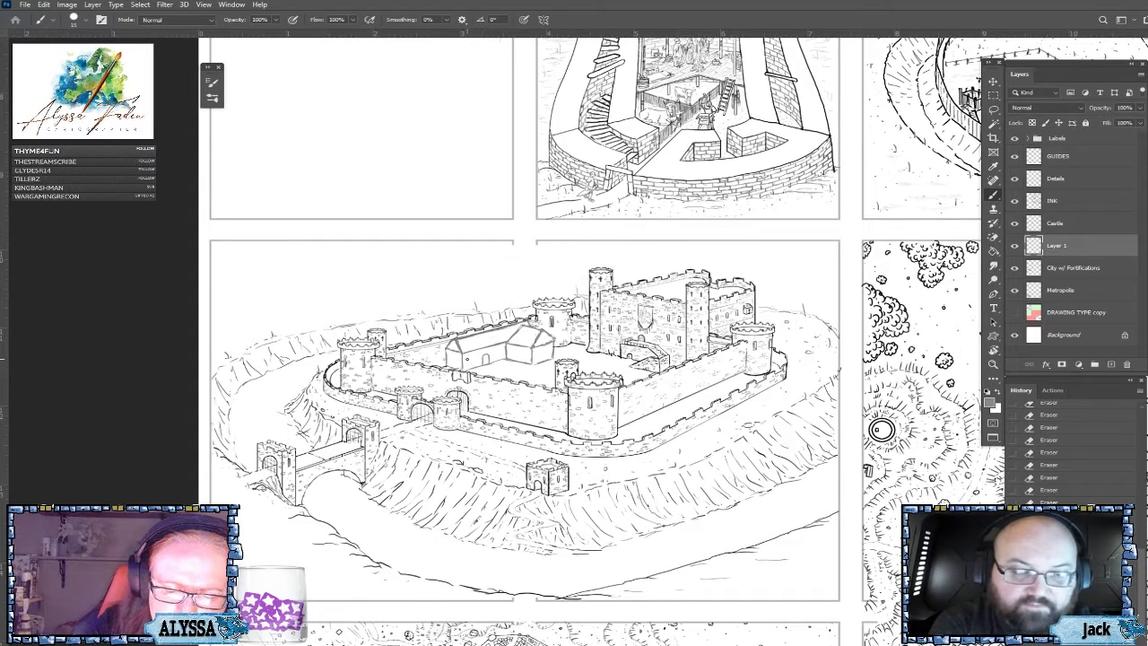
click(467, 363)
drag(466, 360, 466, 366)
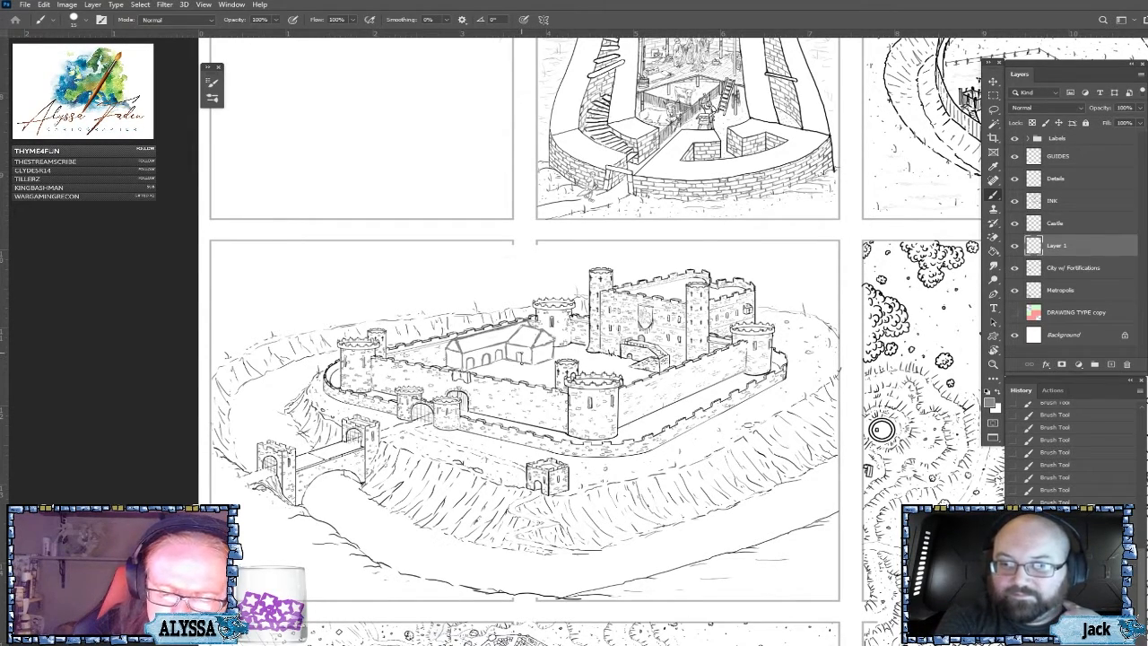
Add small window and door details to the walls of the shorter gabled wing in the courtyard.
scroll(882, 430, down, 3)
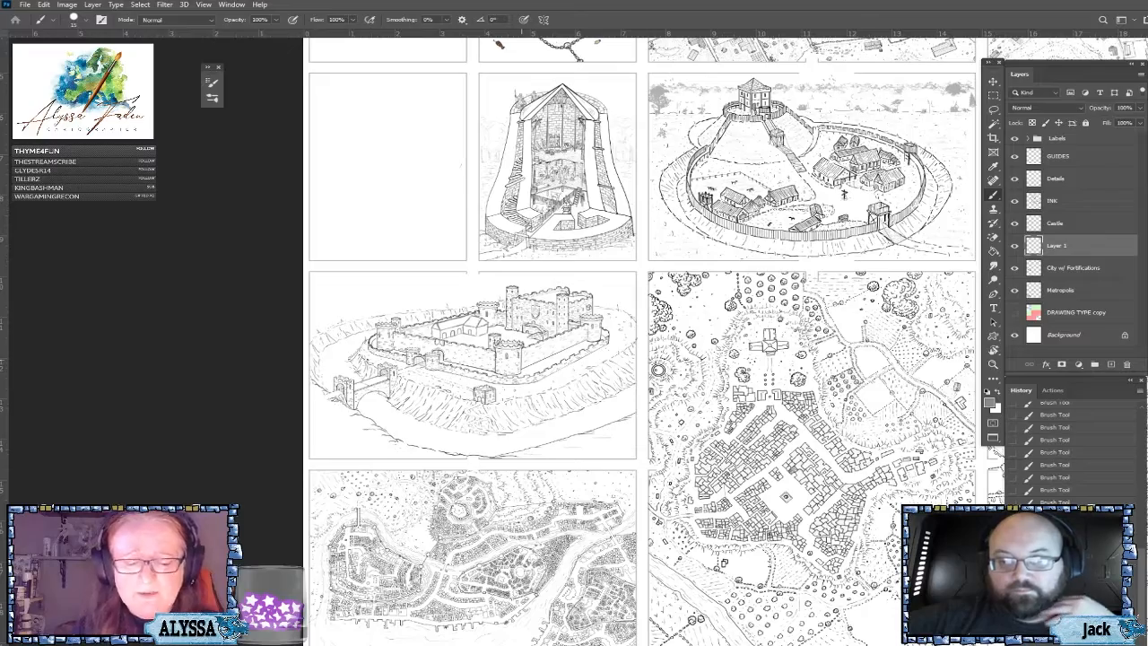
scroll(437, 363, up, 4)
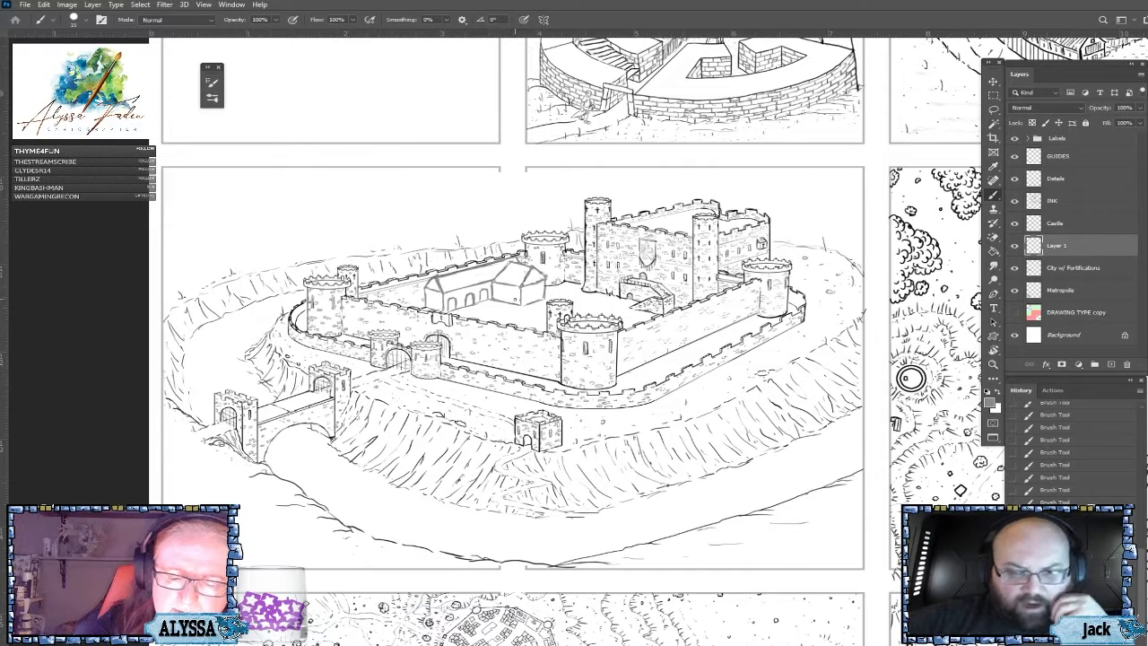
drag(531, 292, 532, 302)
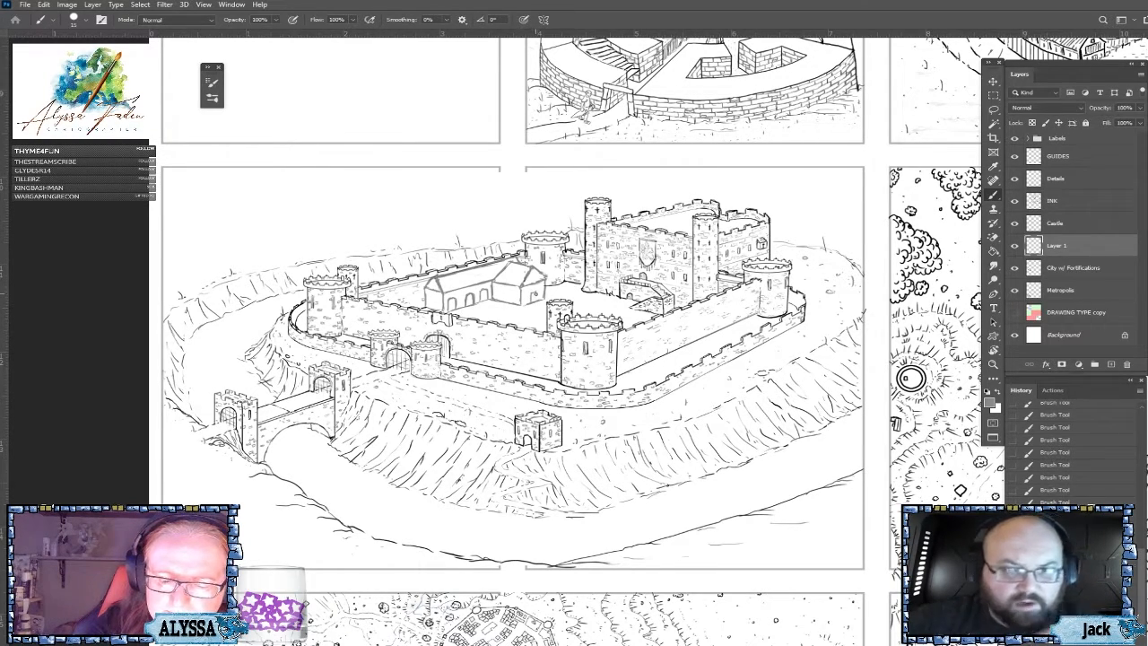
drag(535, 292, 501, 295)
drag(511, 288, 512, 297)
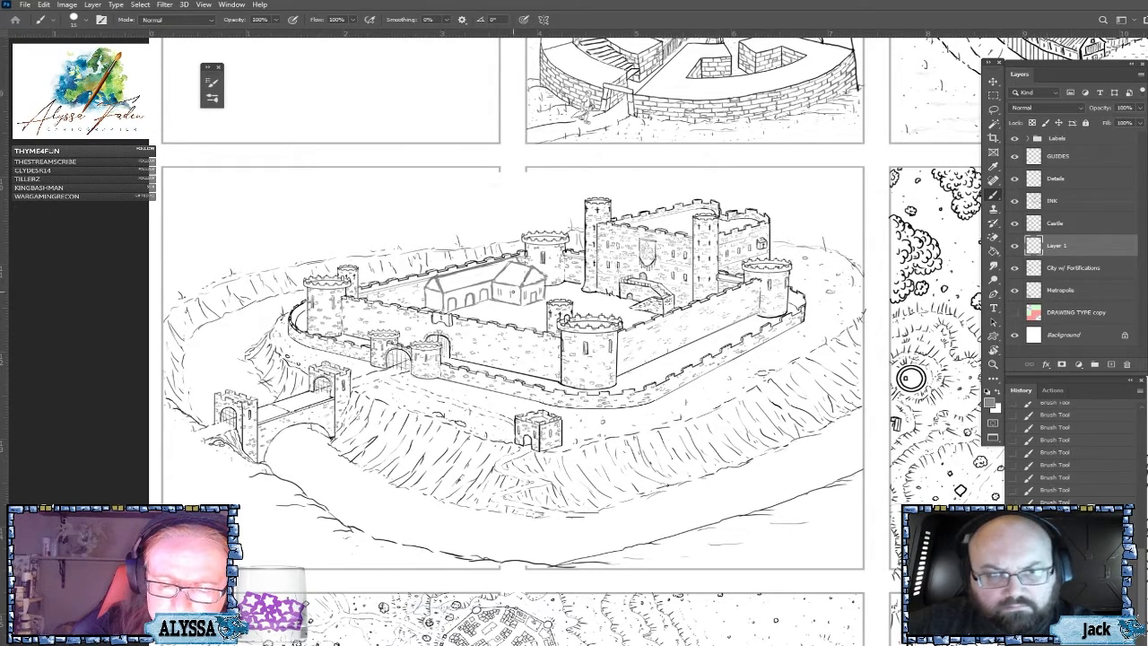
drag(501, 291, 510, 298)
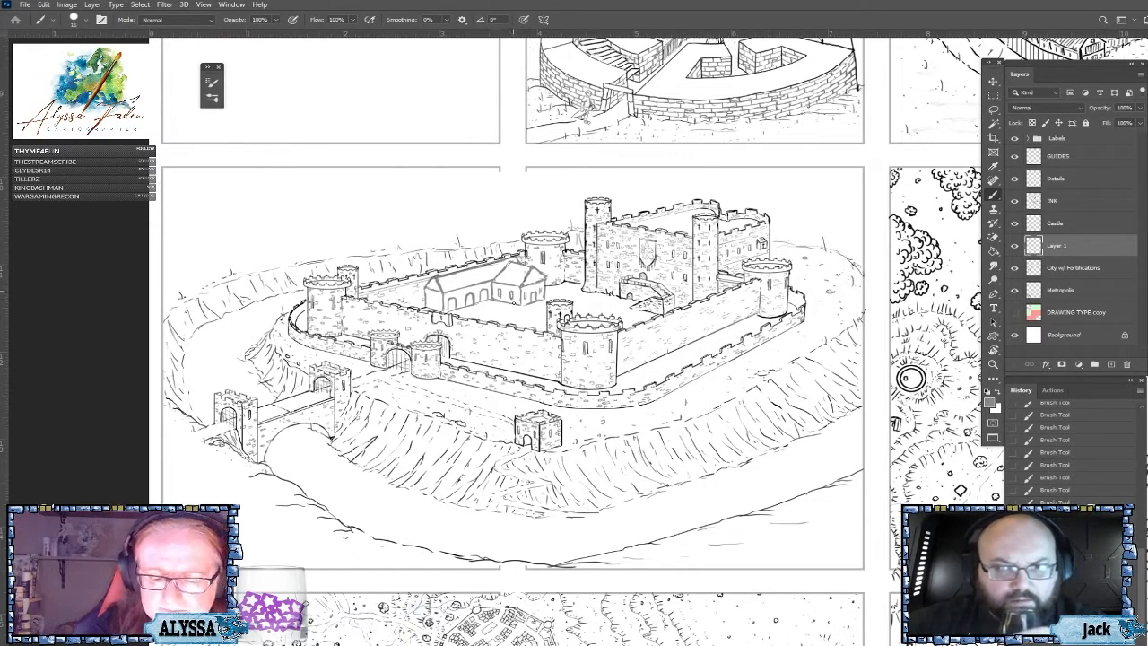
Ink the courtyard building's outlines, roof edges, arches, windows and doors in black on the Castle layer.
key(ctrl+minus)
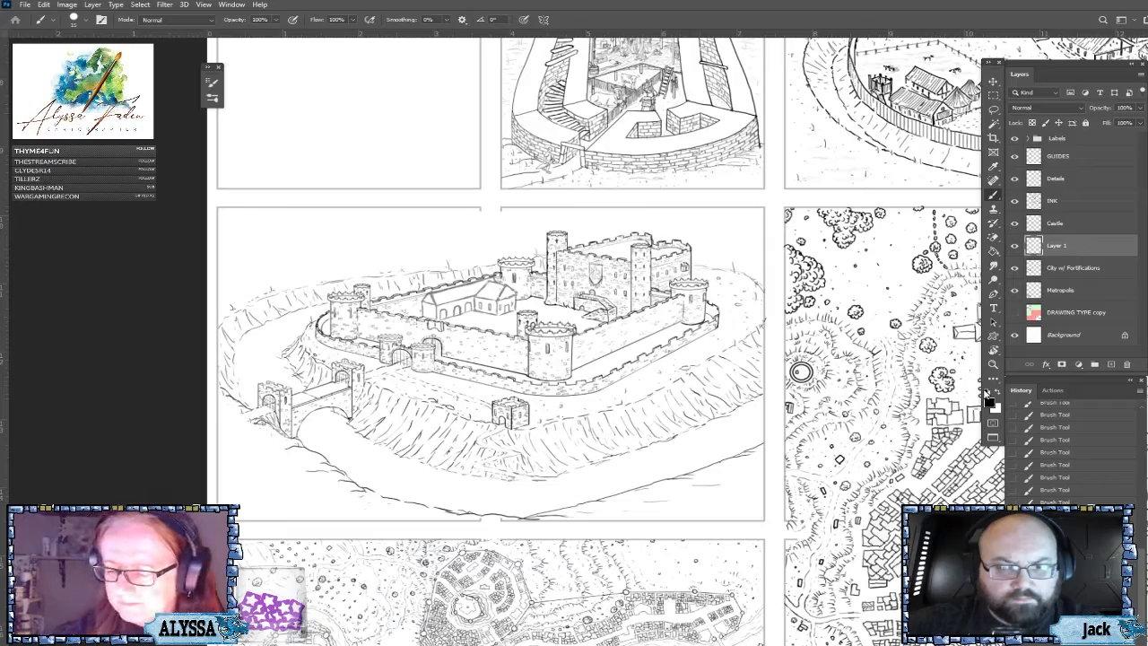
click(1066, 224)
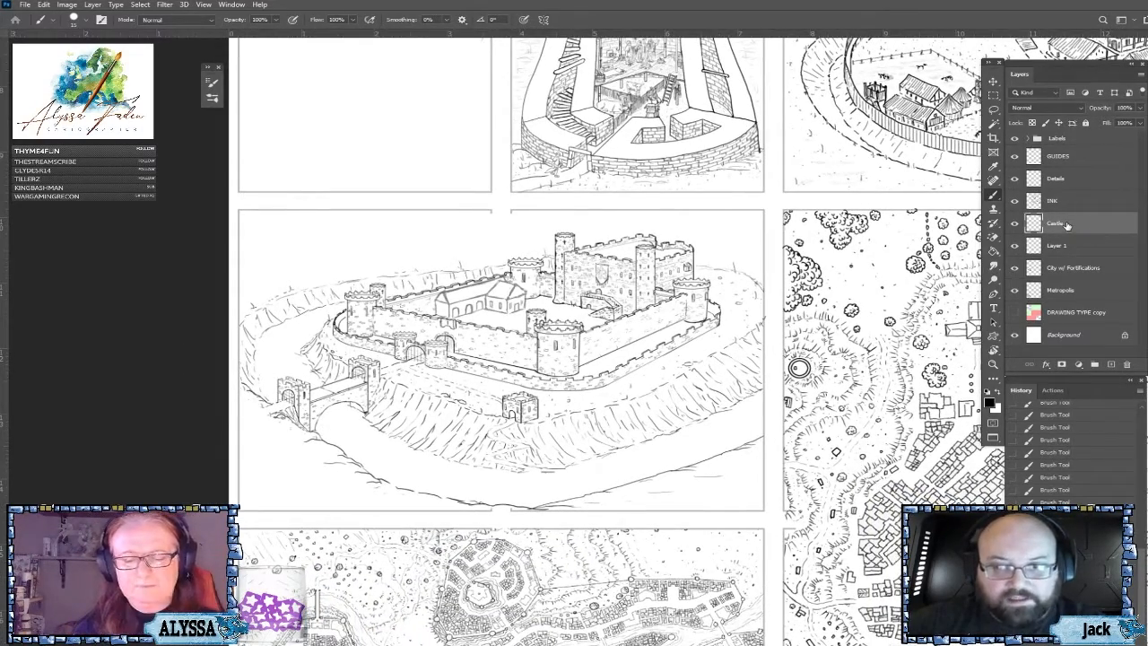
scroll(1067, 225, down, 2)
scroll(1067, 225, up, 1)
scroll(1067, 225, down, 1)
scroll(1067, 225, down, 1)
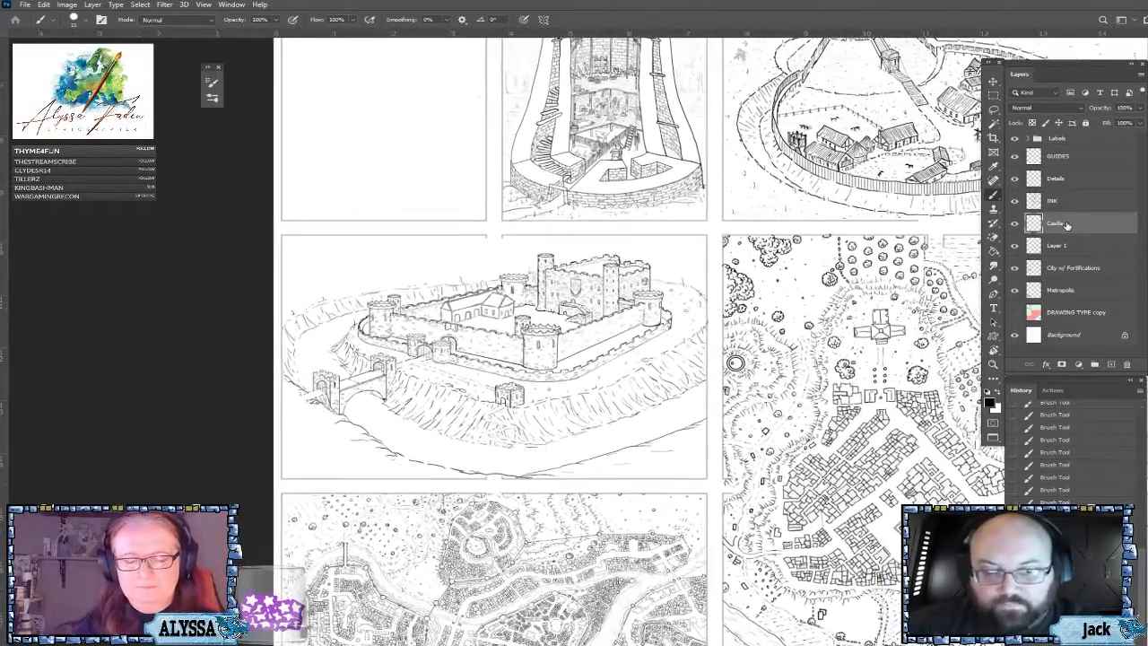
scroll(1066, 225, up, 4)
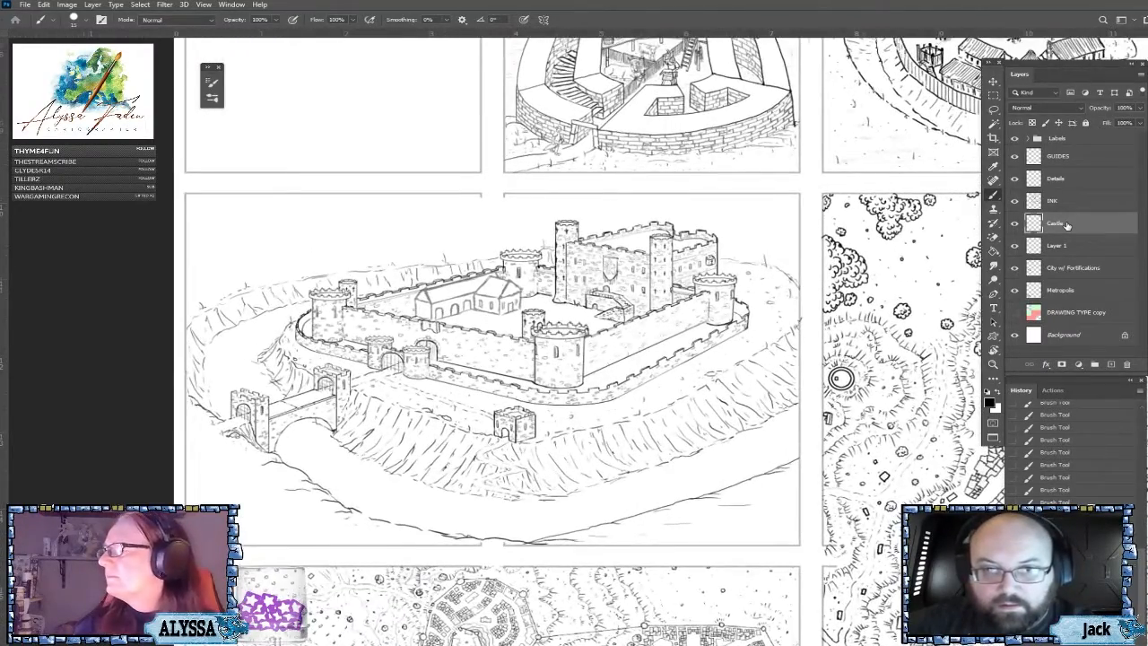
scroll(1067, 225, up, 1)
scroll(1066, 225, up, 1)
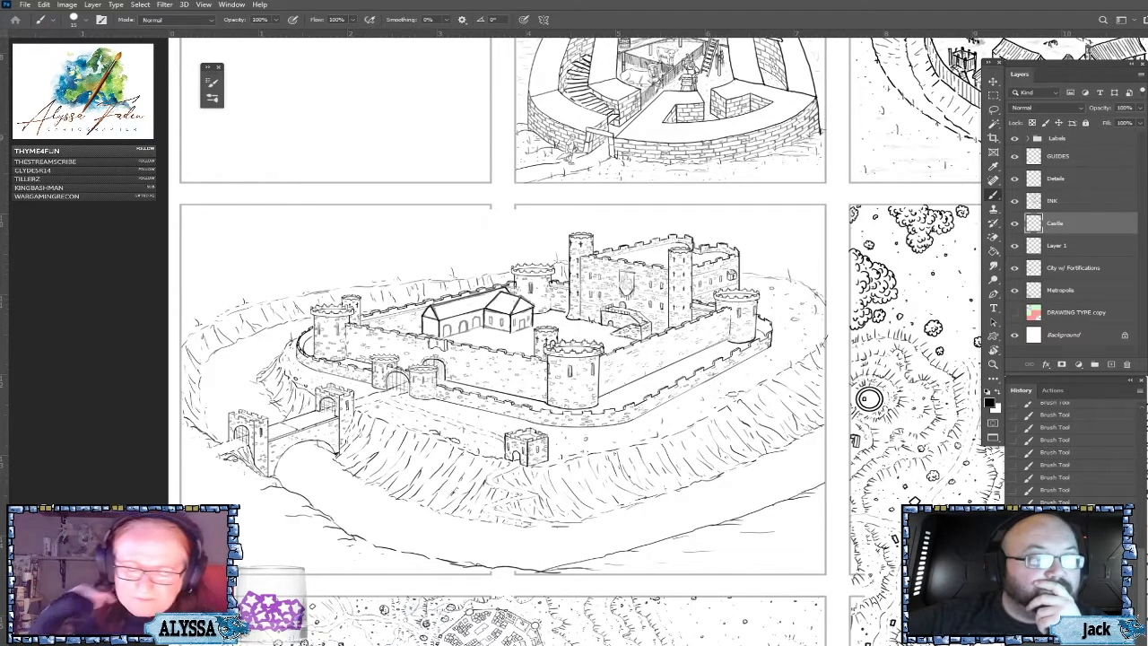
scroll(365, 296, up, 2)
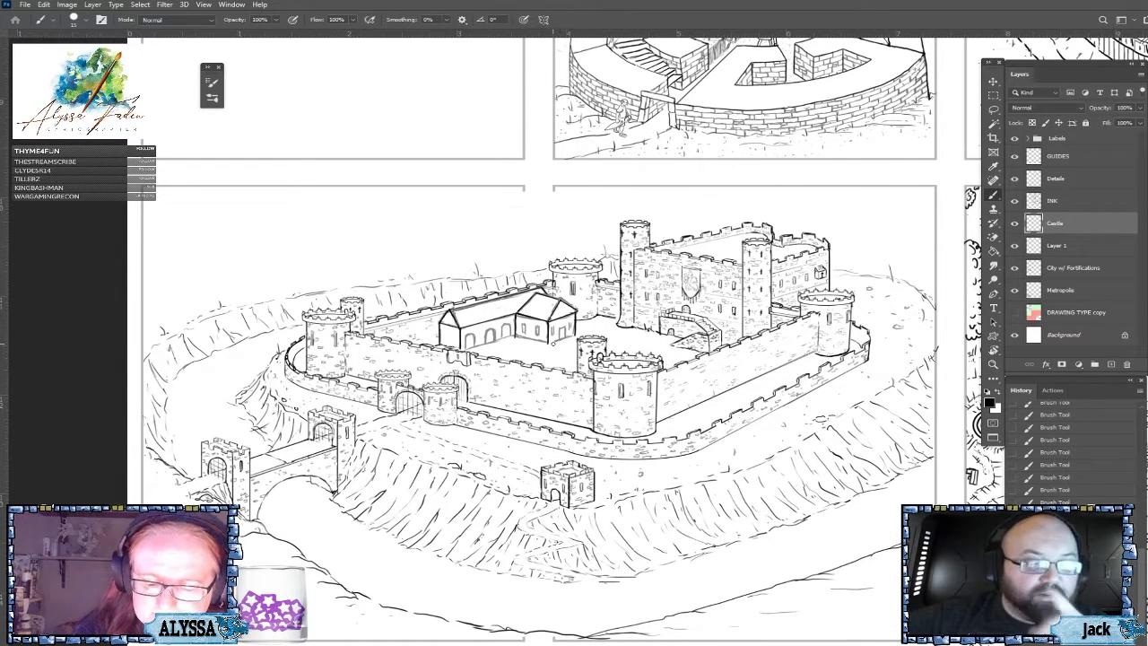
drag(558, 327, 558, 340)
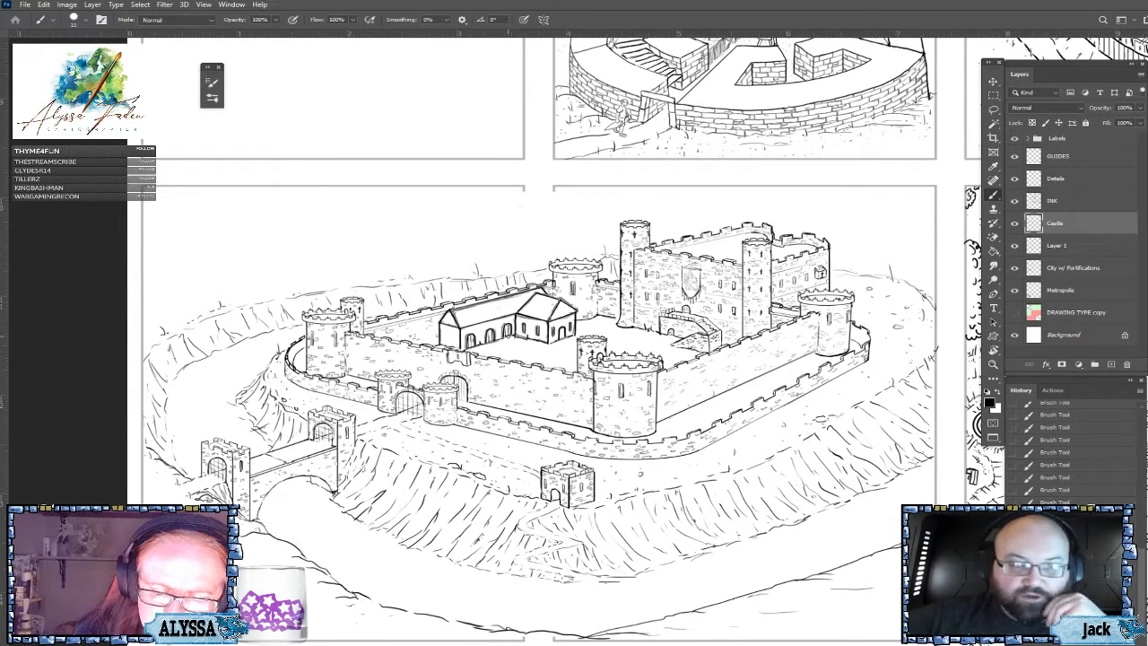
Delete Layer 1, which holds the courtyard building's grey sketch.
scroll(516, 352, down, 3)
scroll(515, 352, up, 2)
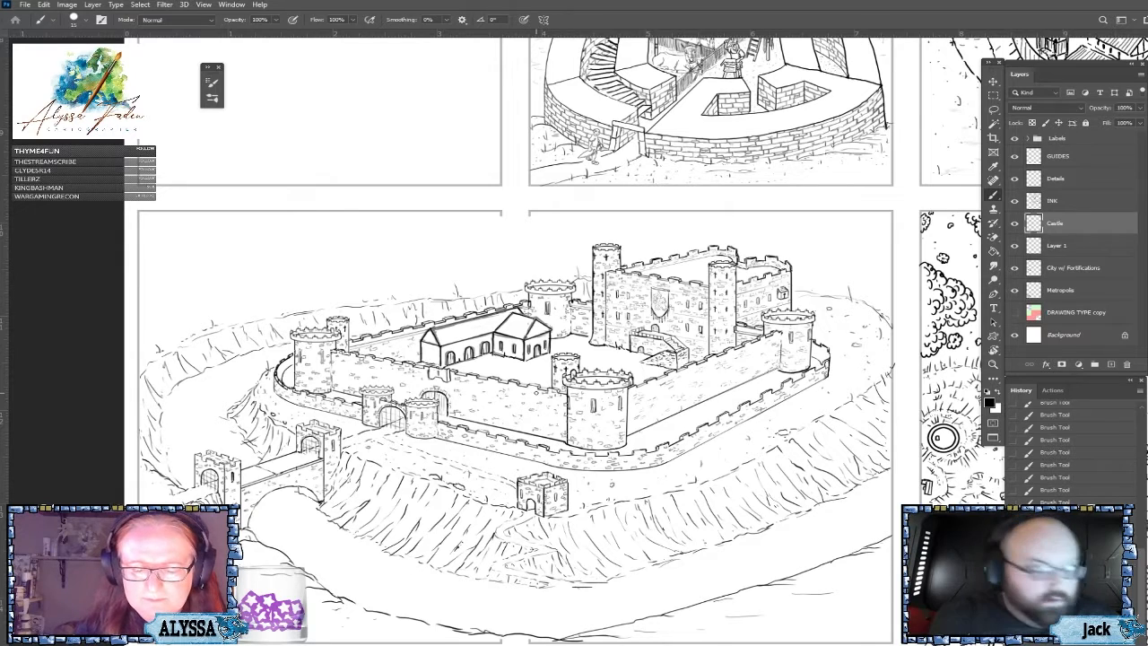
click(1074, 247)
drag(1075, 246, 1125, 365)
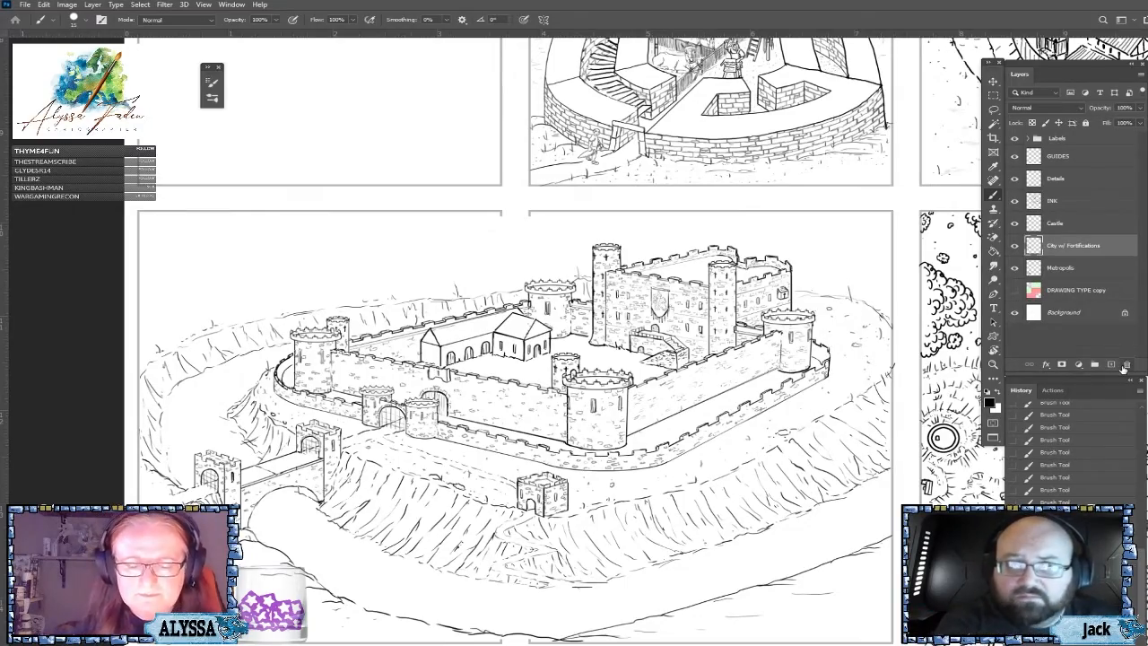
Set the brush colour to light grey a8a7a7 and add faint texture strokes to the courtyard building's roofs and base.
key(ctrl+minus)
key(ctrl+plus)
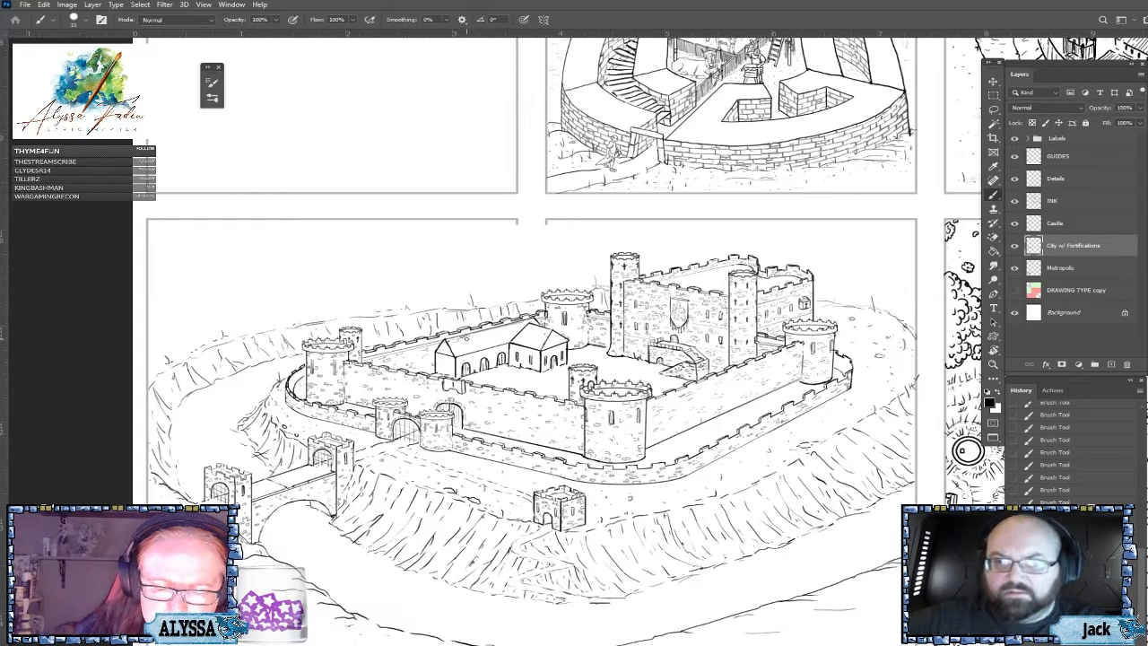
click(990, 403)
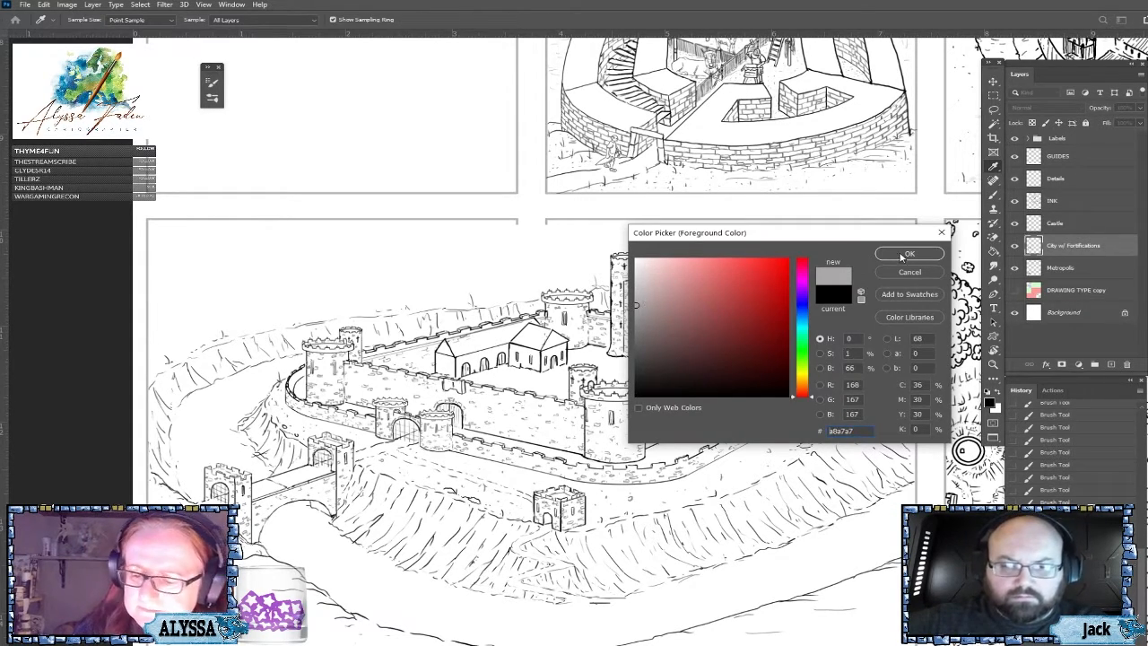
click(900, 254)
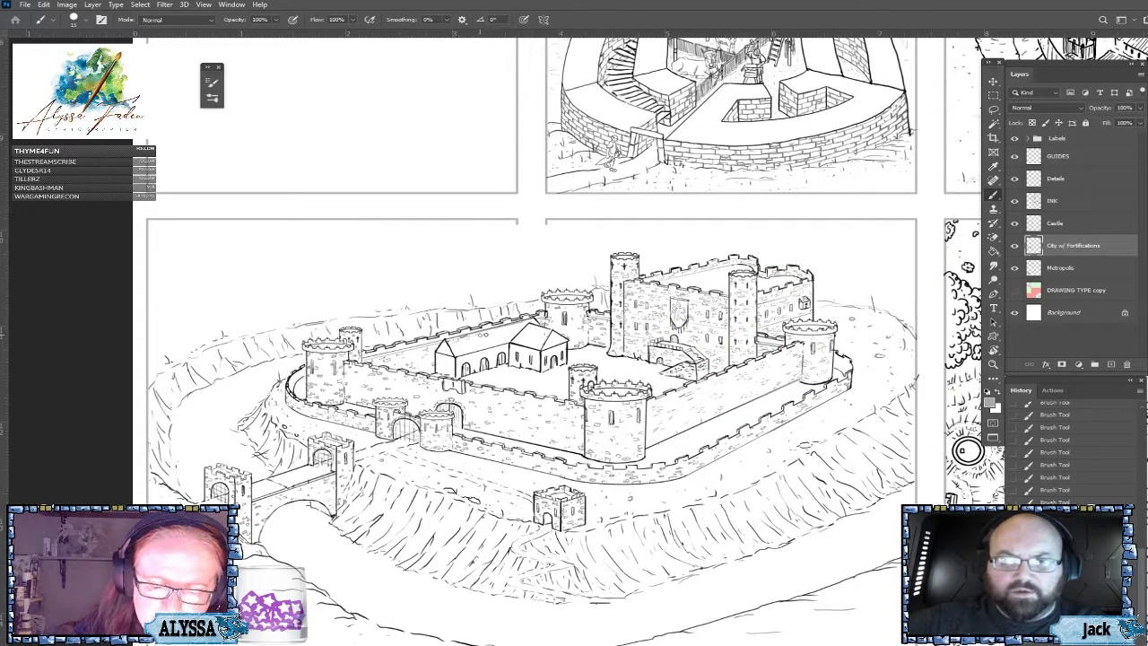
drag(484, 332, 504, 329)
drag(504, 329, 530, 322)
drag(530, 321, 533, 320)
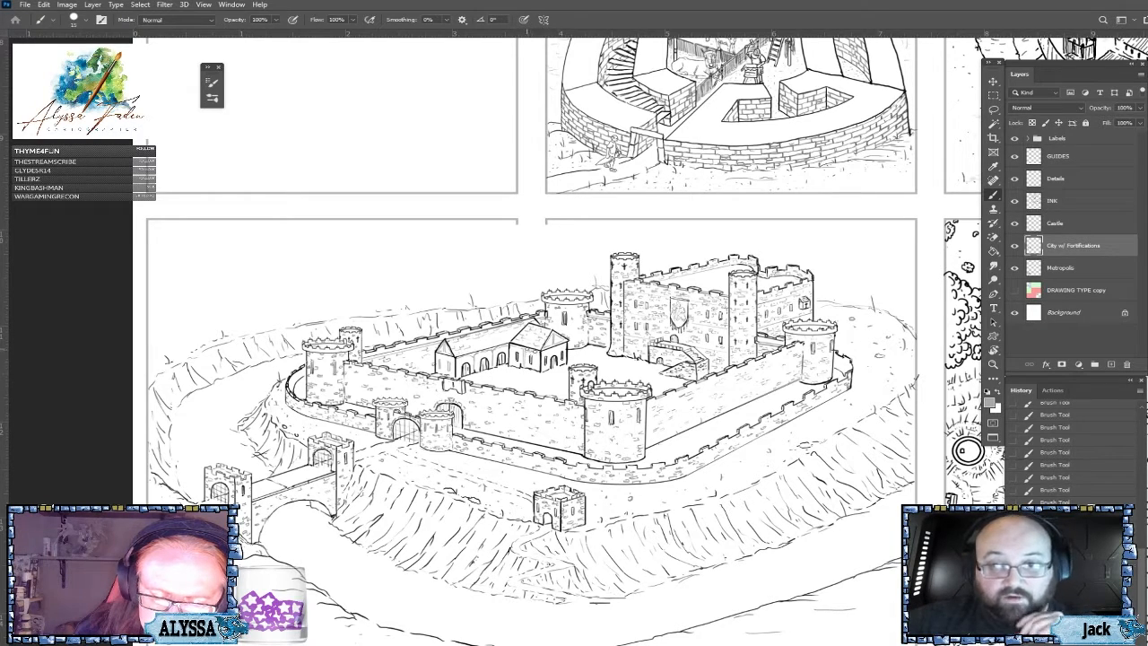
drag(545, 350, 556, 349)
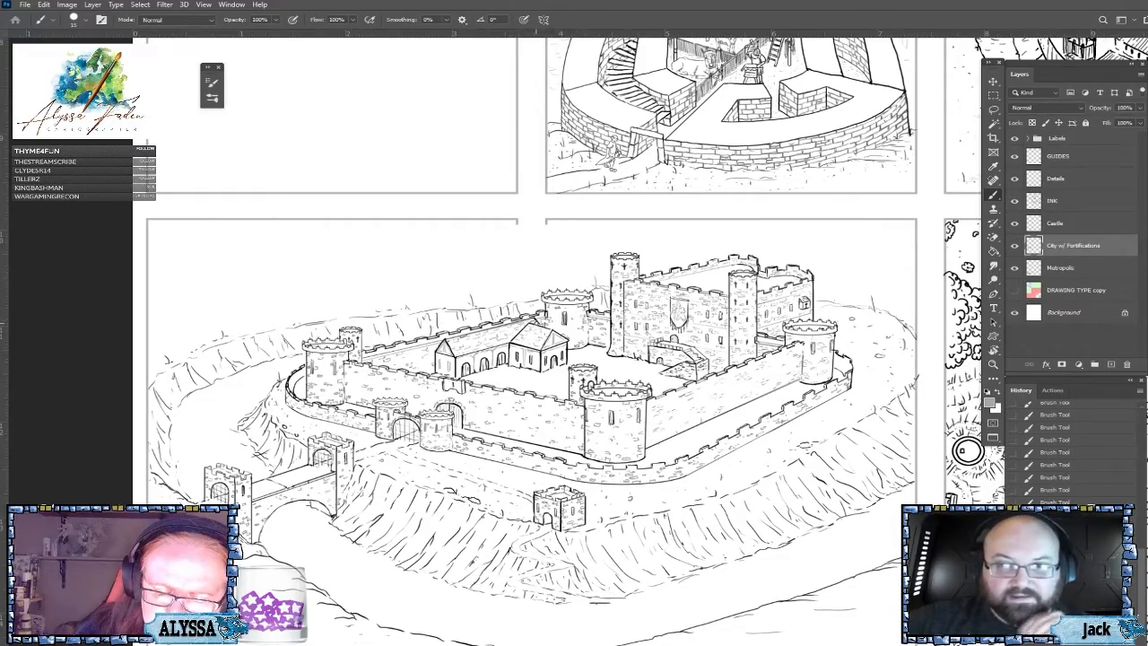
Examine how the inked and textured courtyard building reads within the castle illustration and alongside the neighbouring panels.
scroll(538, 322, down, 5)
scroll(549, 322, down, 2)
scroll(549, 323, up, 4)
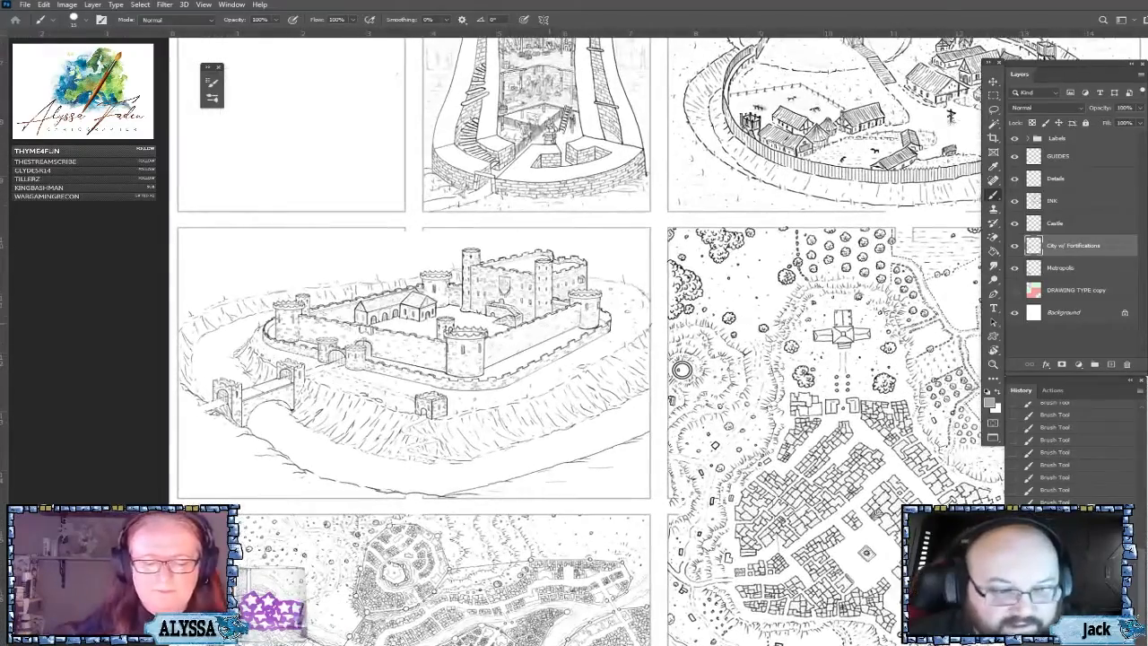
scroll(254, 241, up, 2)
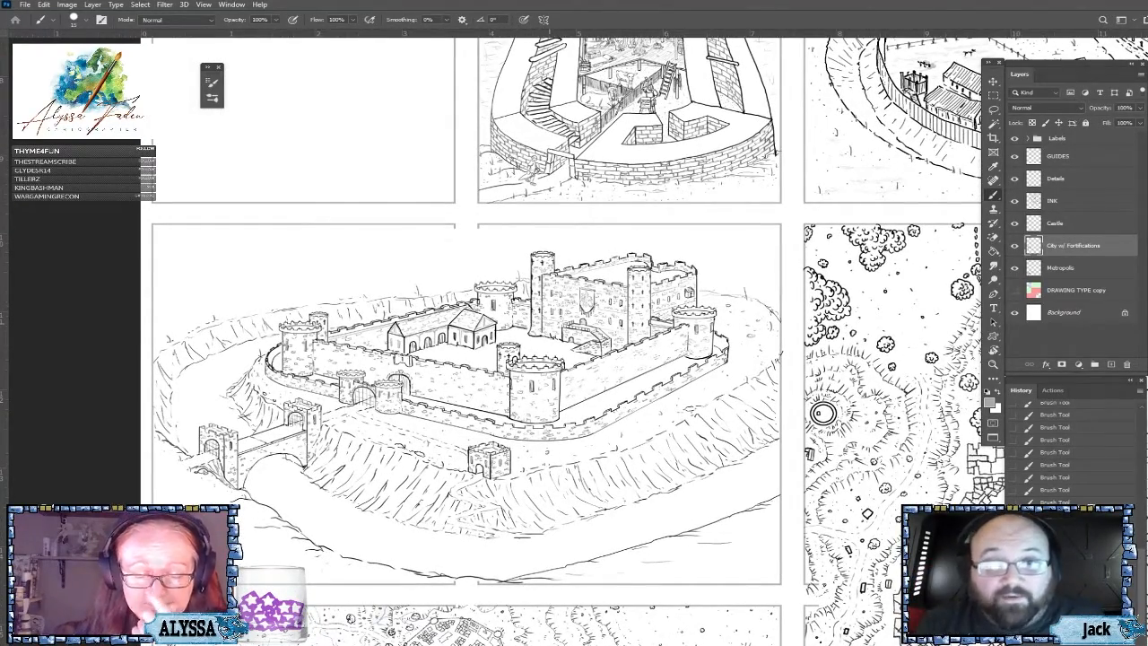
scroll(234, 342, up, 2)
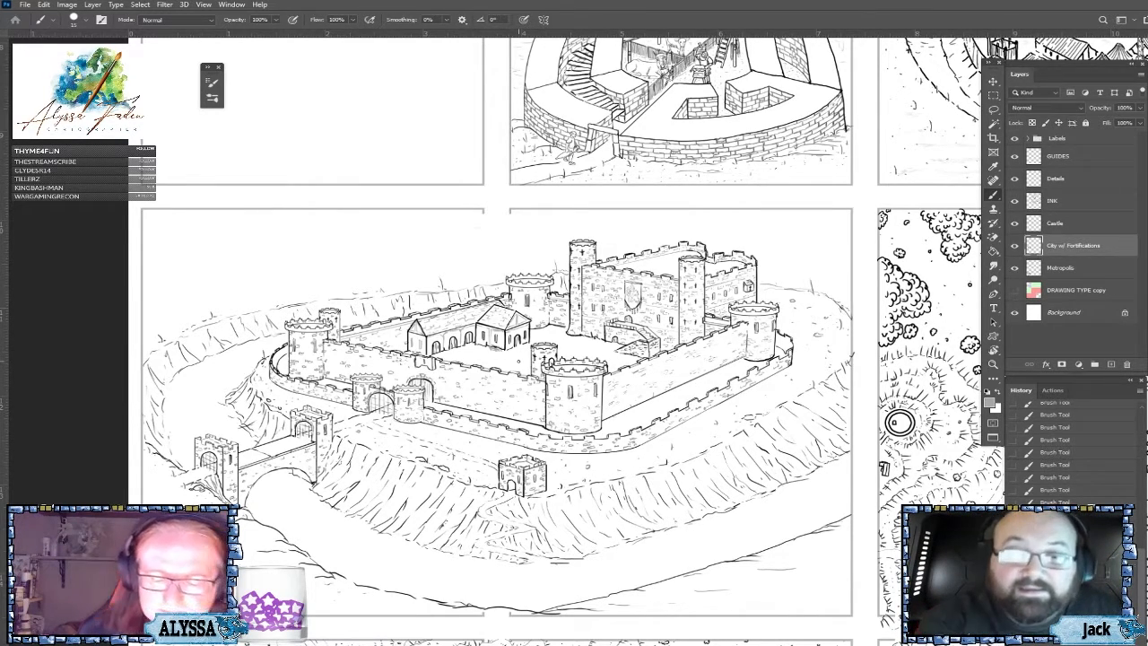
scroll(899, 421, down, 5)
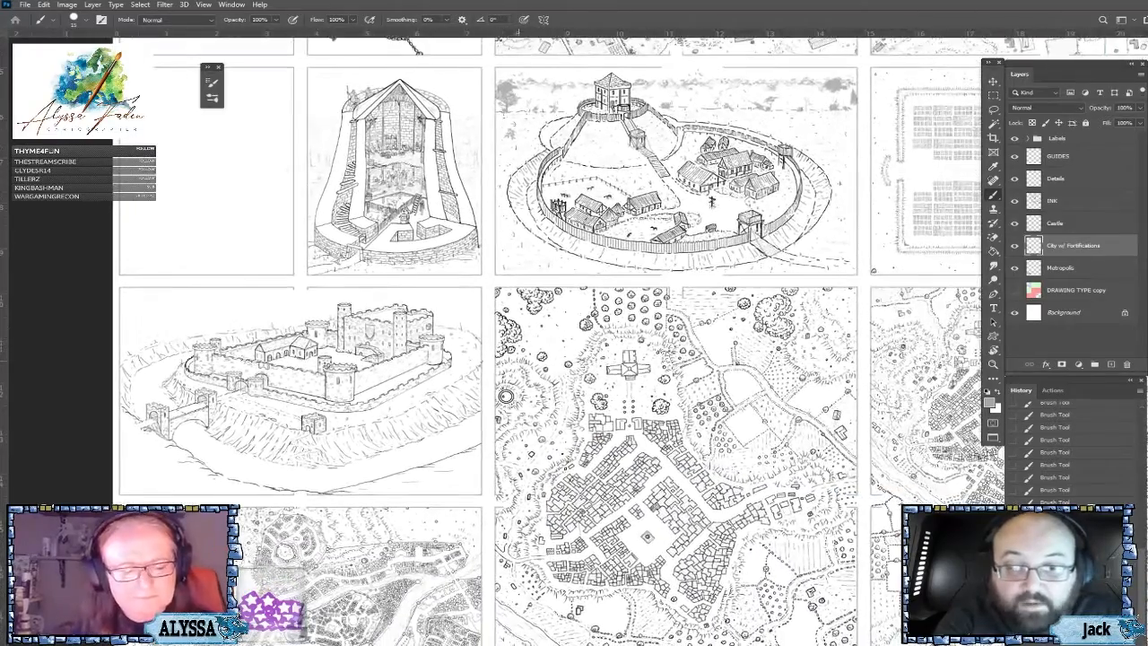
scroll(506, 395, up, 2)
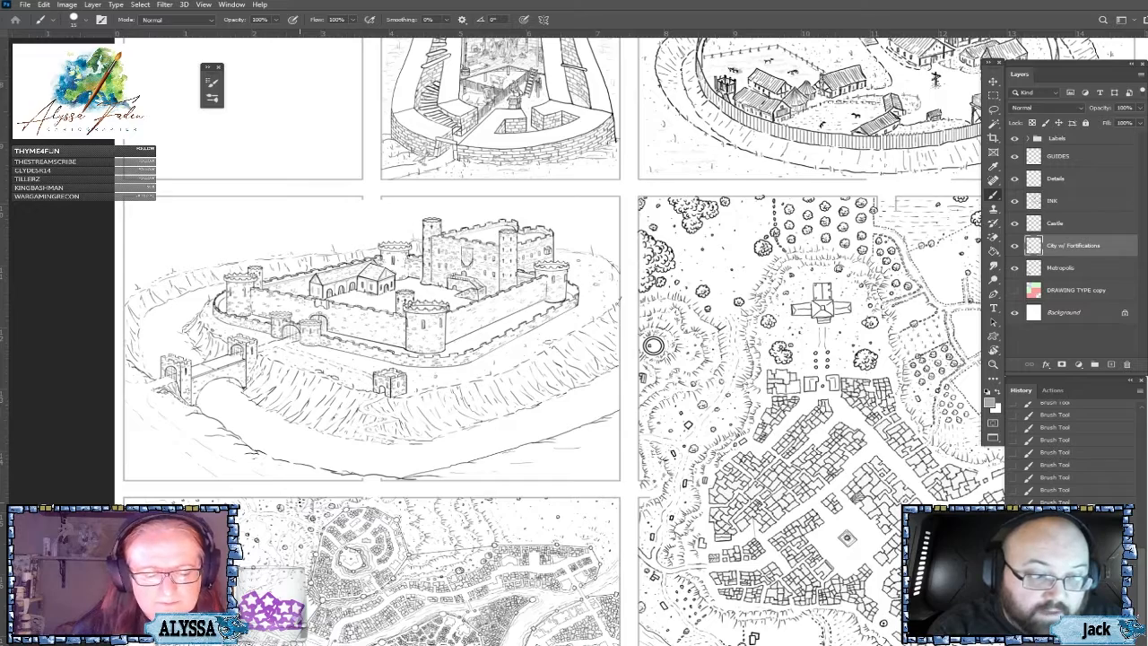
scroll(593, 489, left, 2)
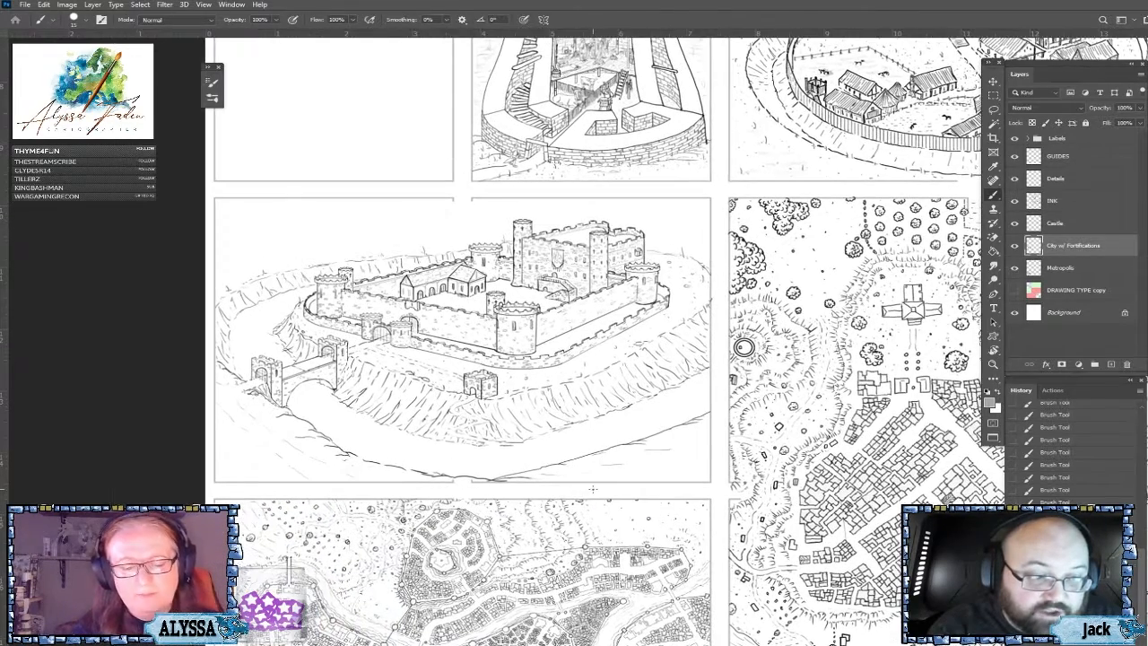
scroll(592, 489, right, 1)
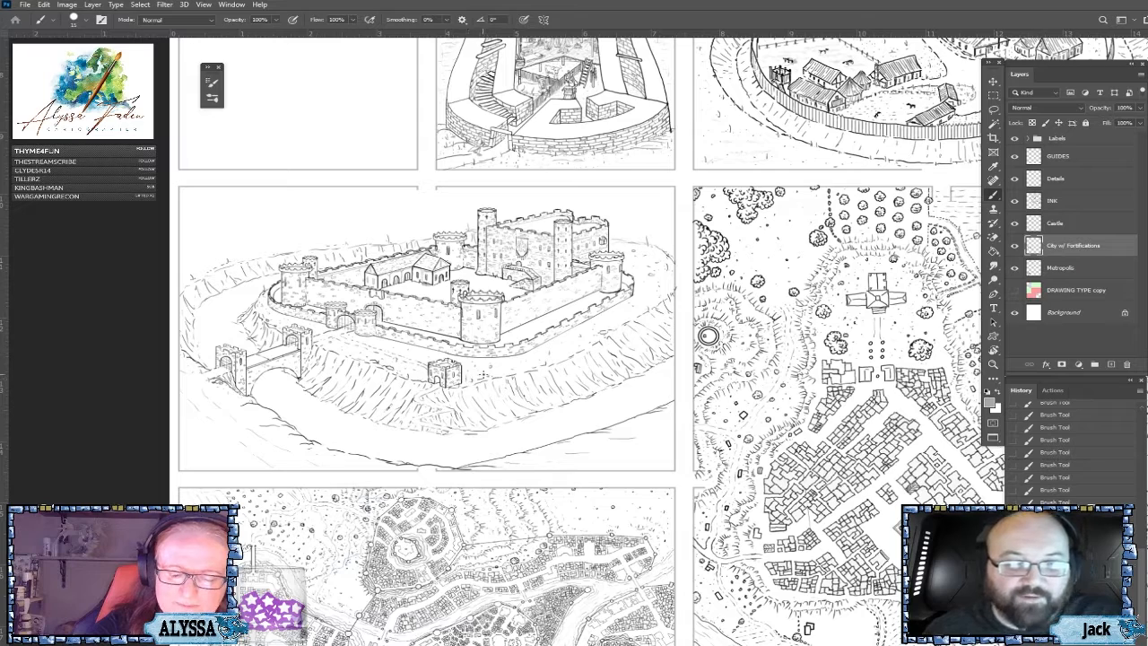
Erase stray marks on the ground beside the small outer tower and brush faint grey landscape lines behind the castle, right of the keep.
key(e)
drag(484, 372, 502, 371)
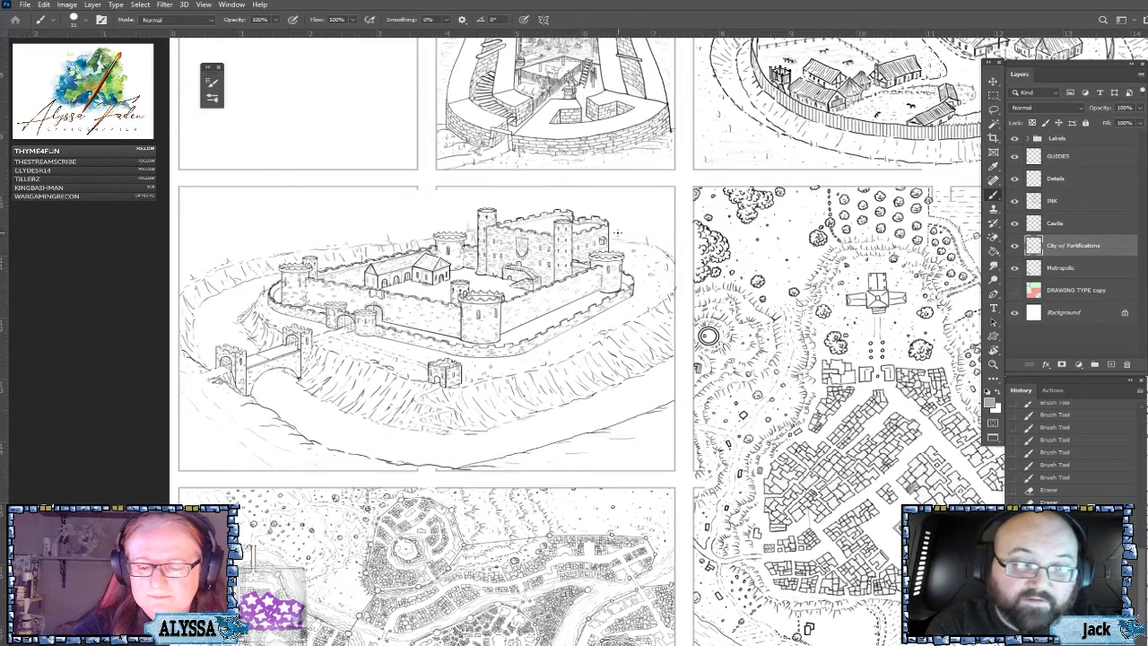
drag(611, 236, 616, 238)
drag(624, 239, 671, 249)
drag(670, 248, 674, 250)
drag(671, 251, 677, 256)
drag(676, 257, 683, 259)
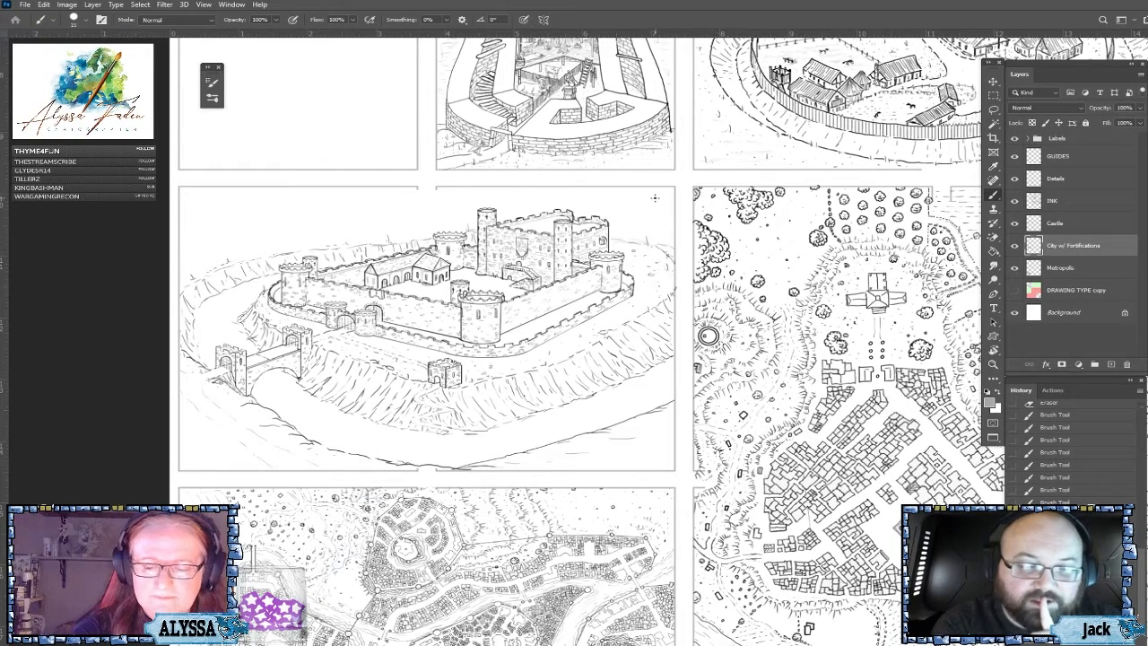
drag(631, 237, 632, 221)
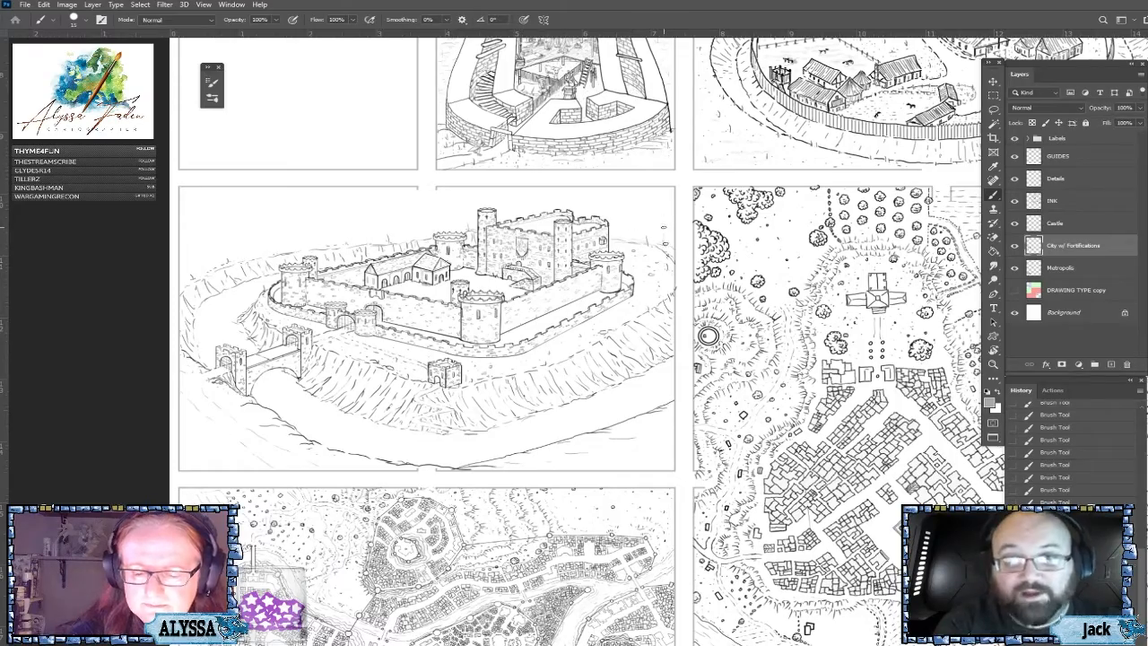
Add small light grey ground touches along the castle's right-hand outer wall and in the courtyard below the long building.
scroll(659, 243, down, 3)
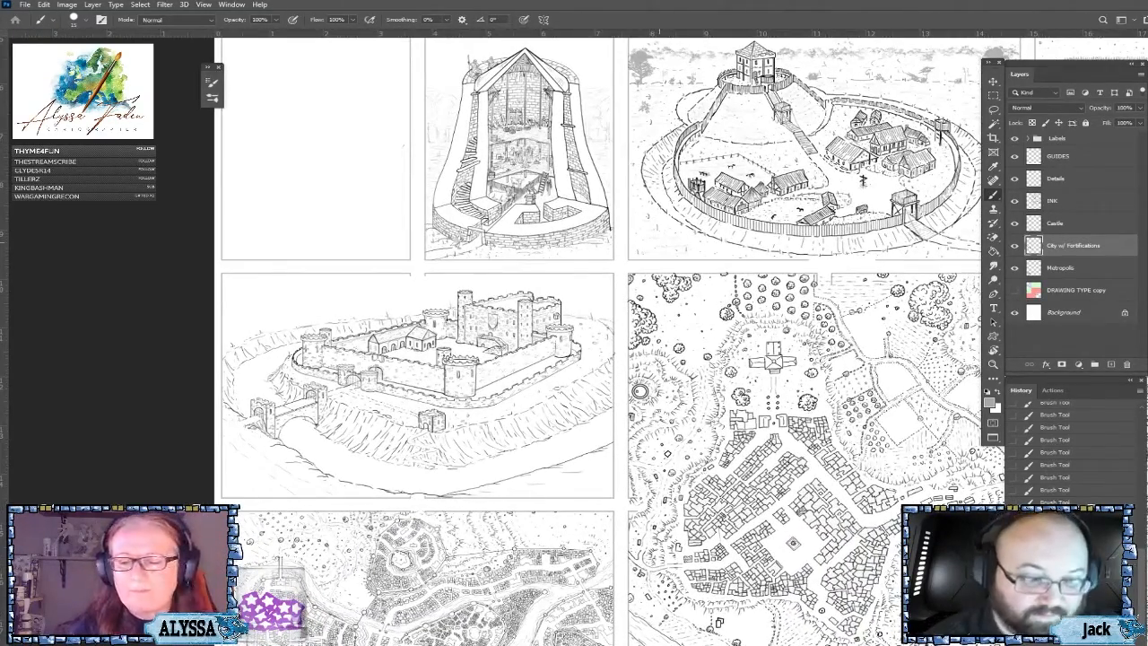
scroll(659, 243, down, 2)
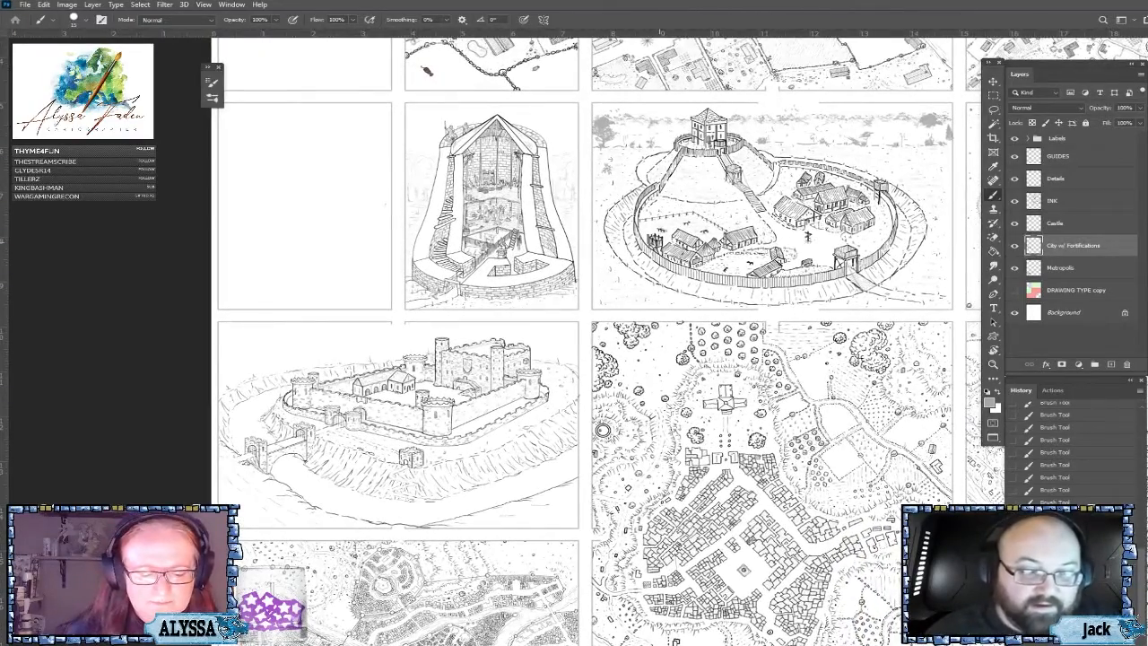
scroll(661, 242, down, 3)
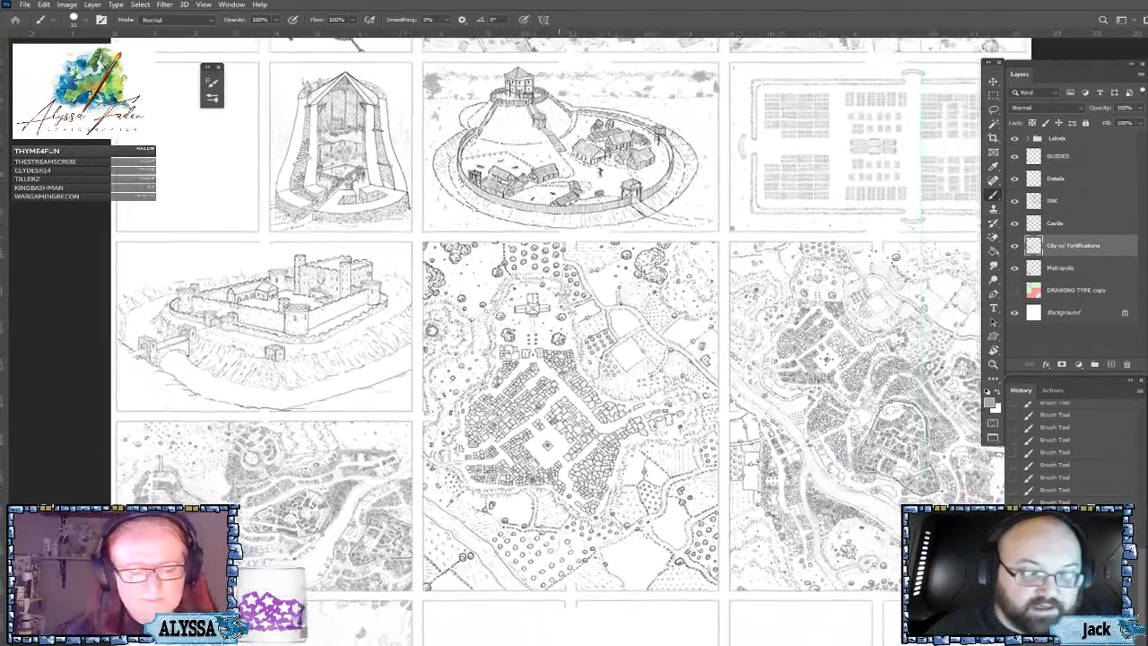
scroll(658, 242, up, 2)
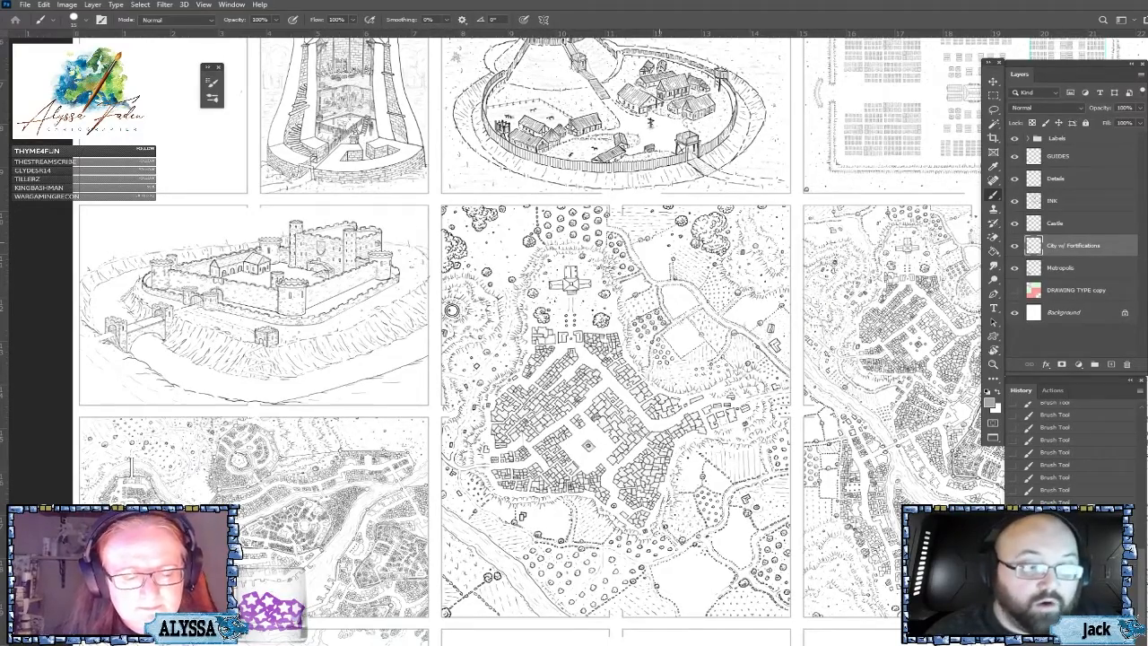
scroll(452, 310, up, 2)
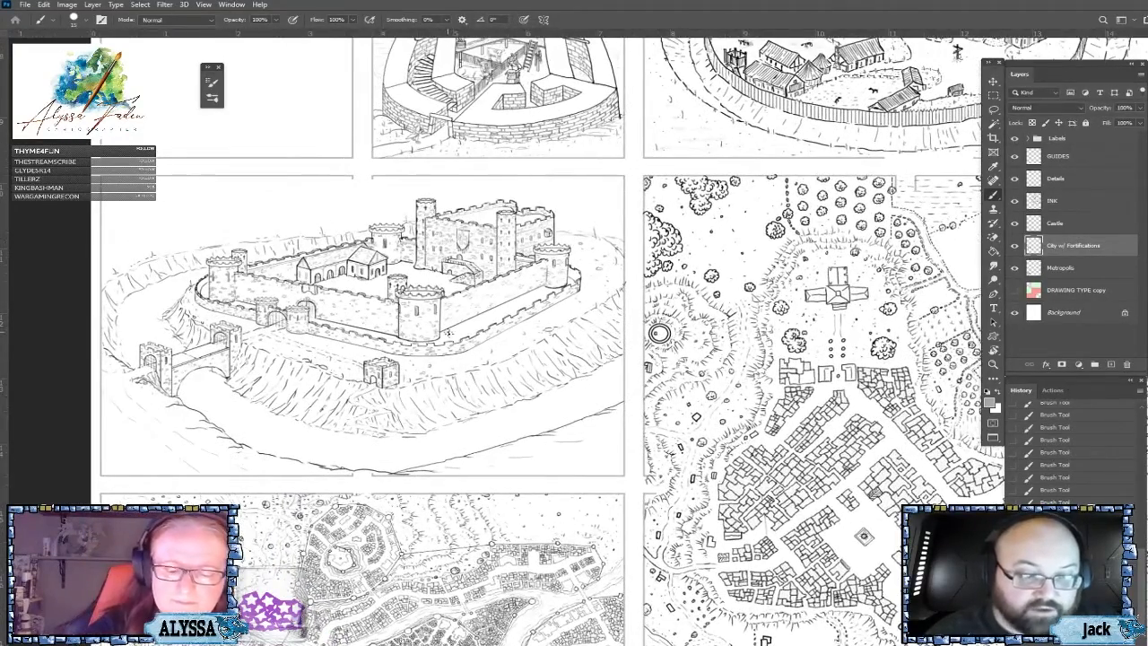
drag(532, 299, 551, 297)
drag(563, 296, 565, 297)
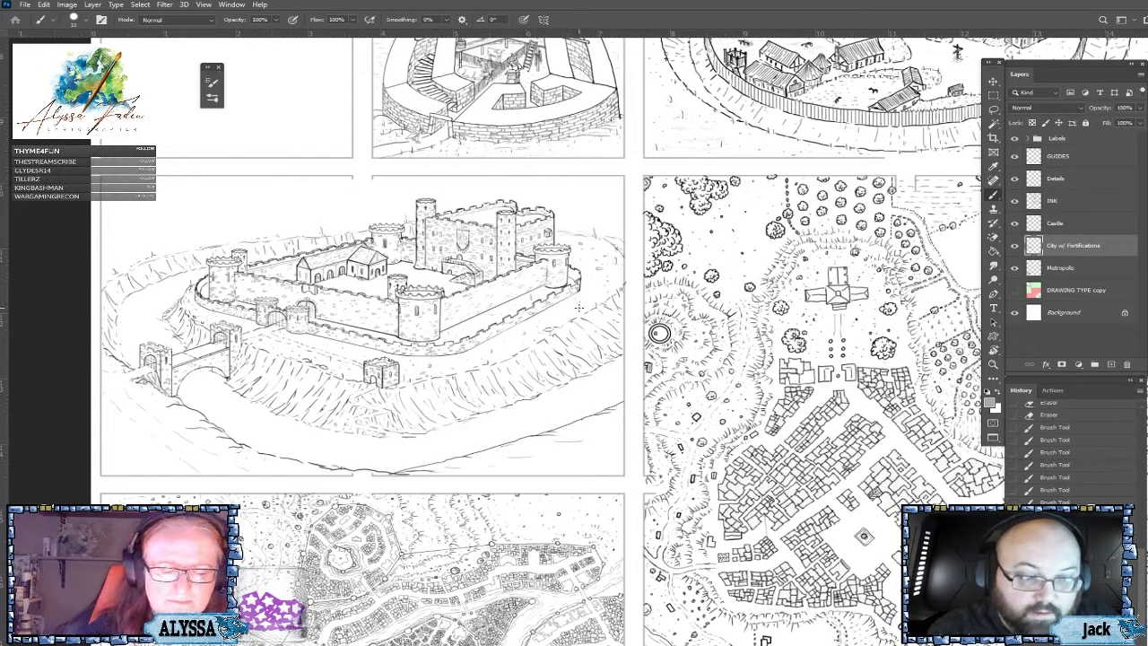
click(339, 283)
click(341, 283)
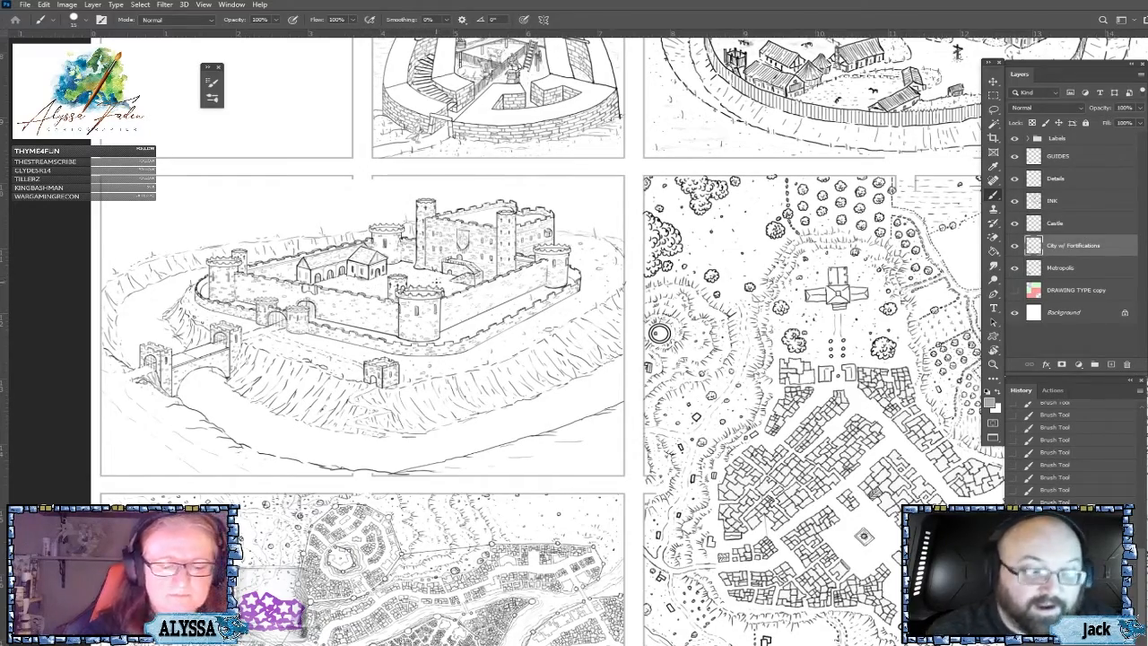
Inspect the castle's gatehouse and bridge side up close, and compare the whole illustration with the surrounding map panels.
scroll(436, 281, down, 4)
drag(436, 281, 723, 309)
scroll(516, 373, up, 5)
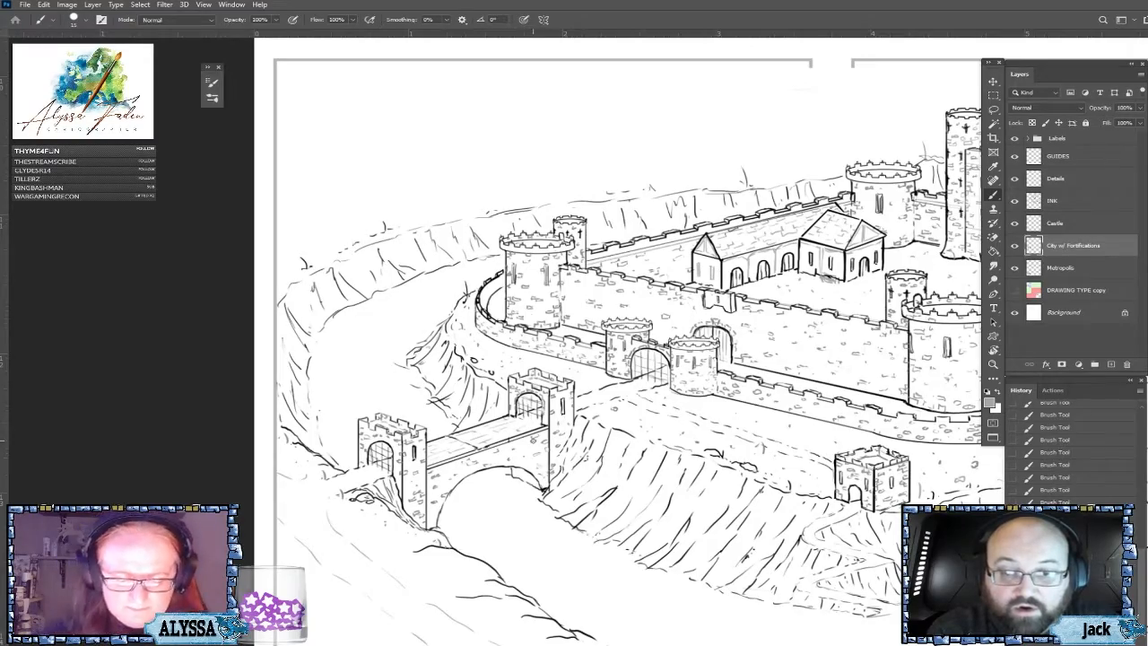
scroll(532, 439, down, 5)
scroll(531, 439, down, 2)
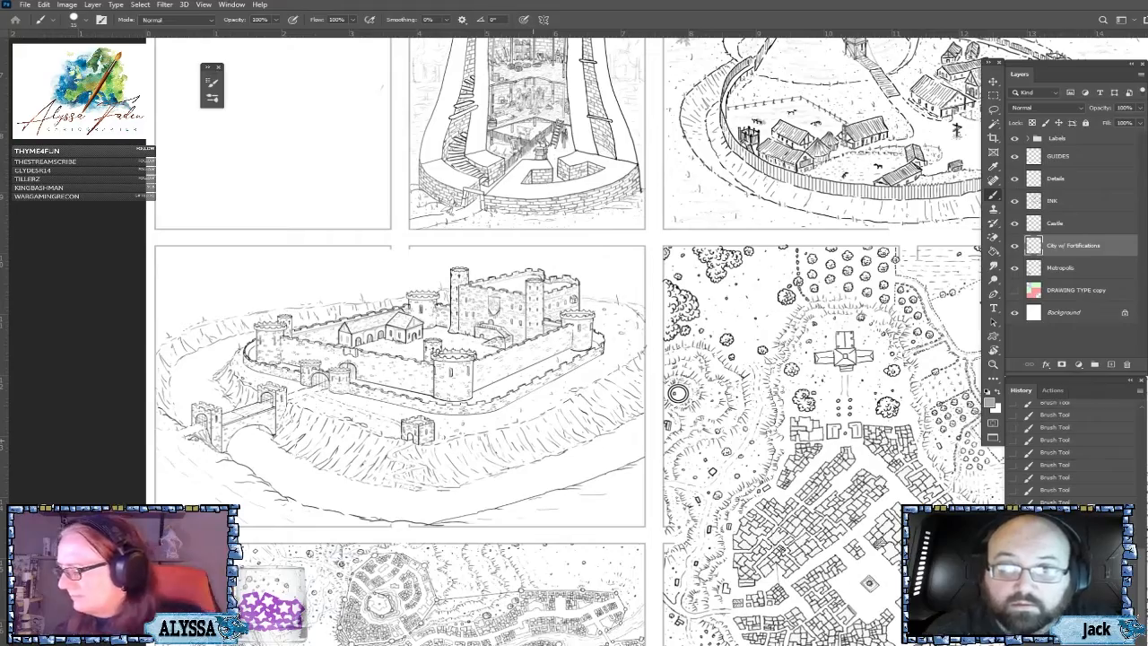
scroll(572, 338, down, 3)
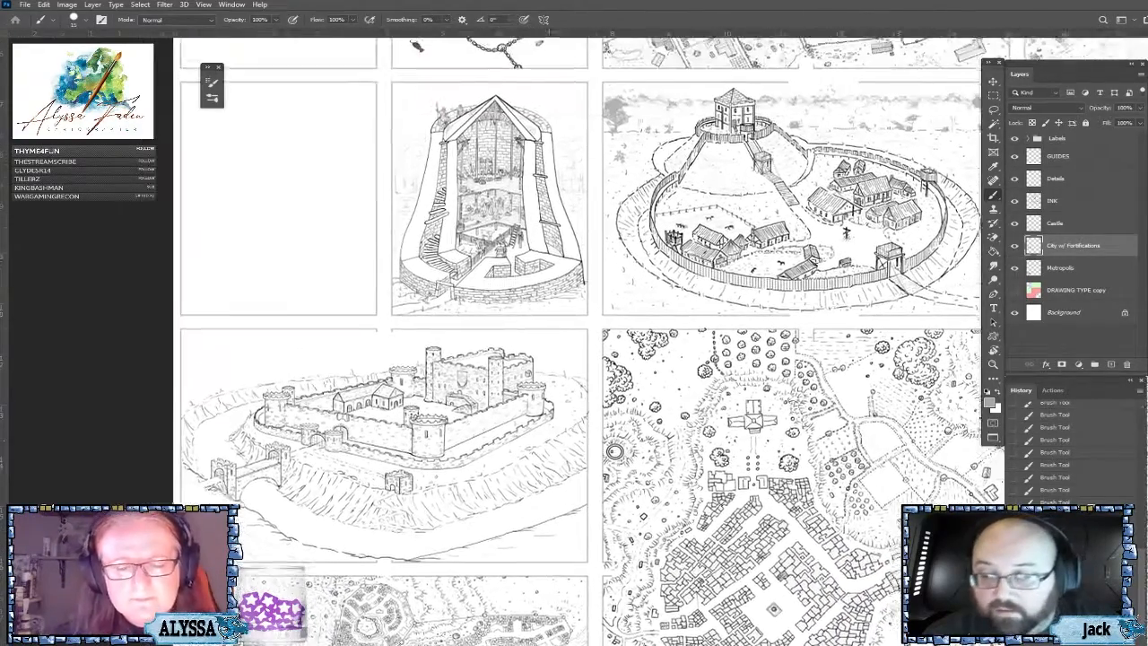
drag(614, 451, 561, 387)
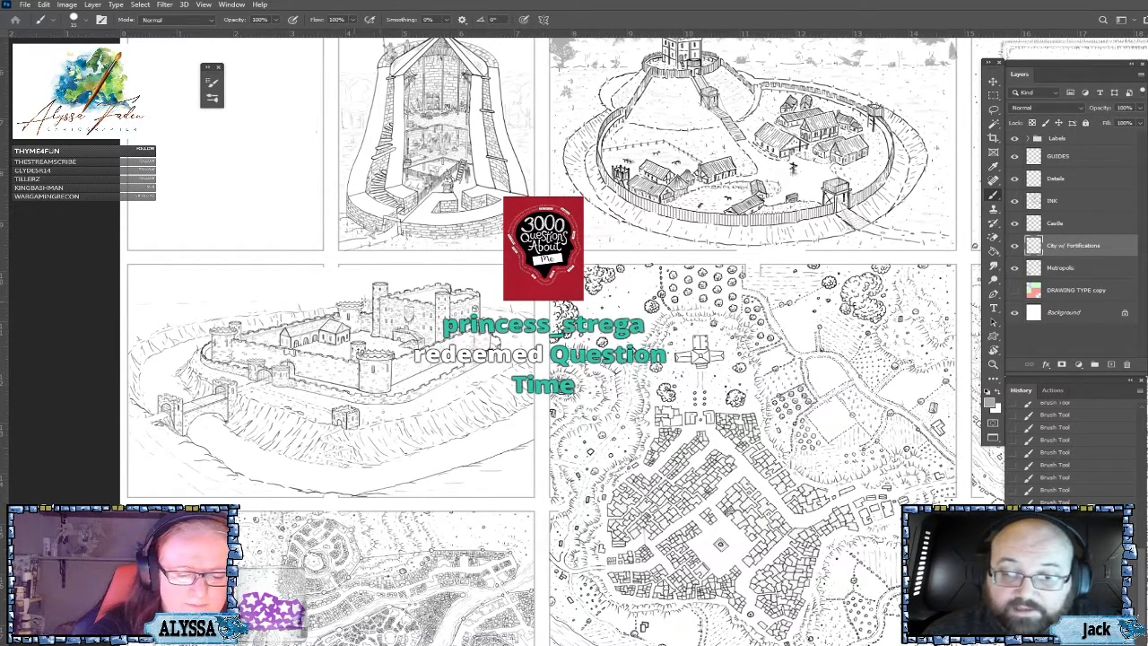
Check the finished castle illustration against the surrounding map panels, both from a distance and up close.
click(149, 303)
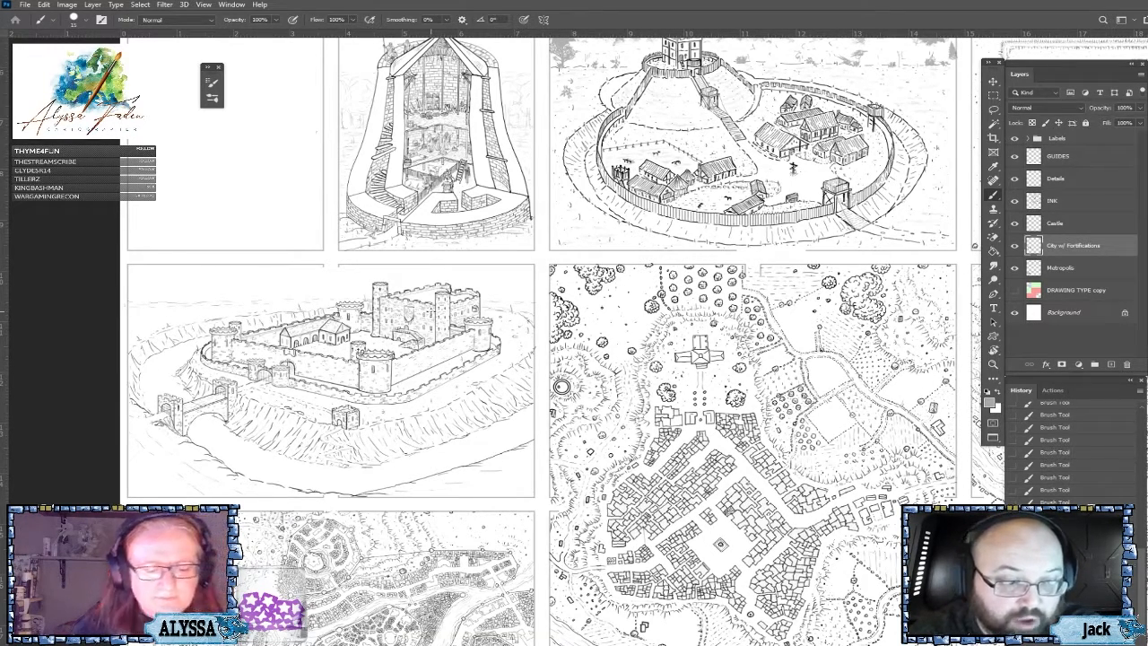
scroll(561, 385, down, 3)
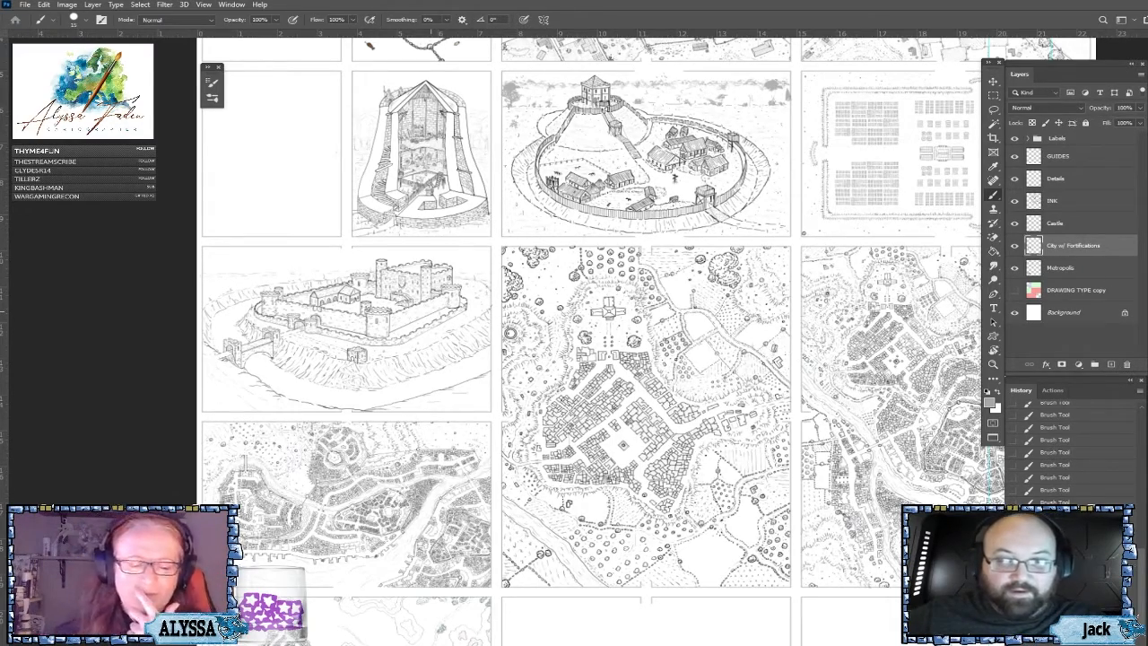
scroll(267, 416, up, 2)
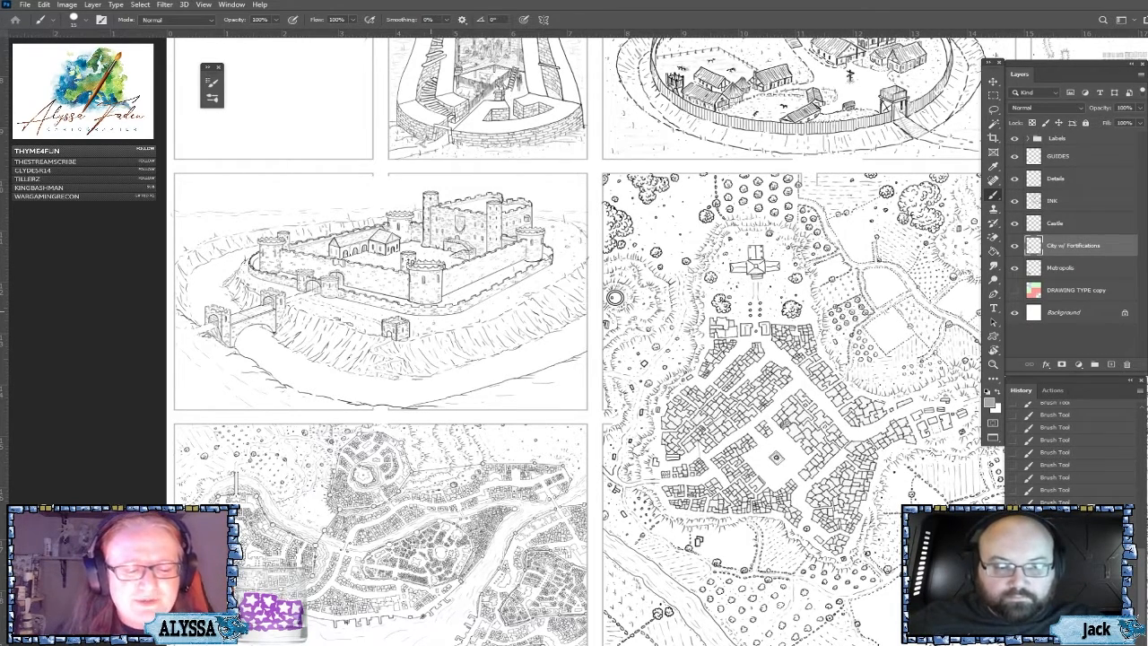
drag(430, 311, 548, 395)
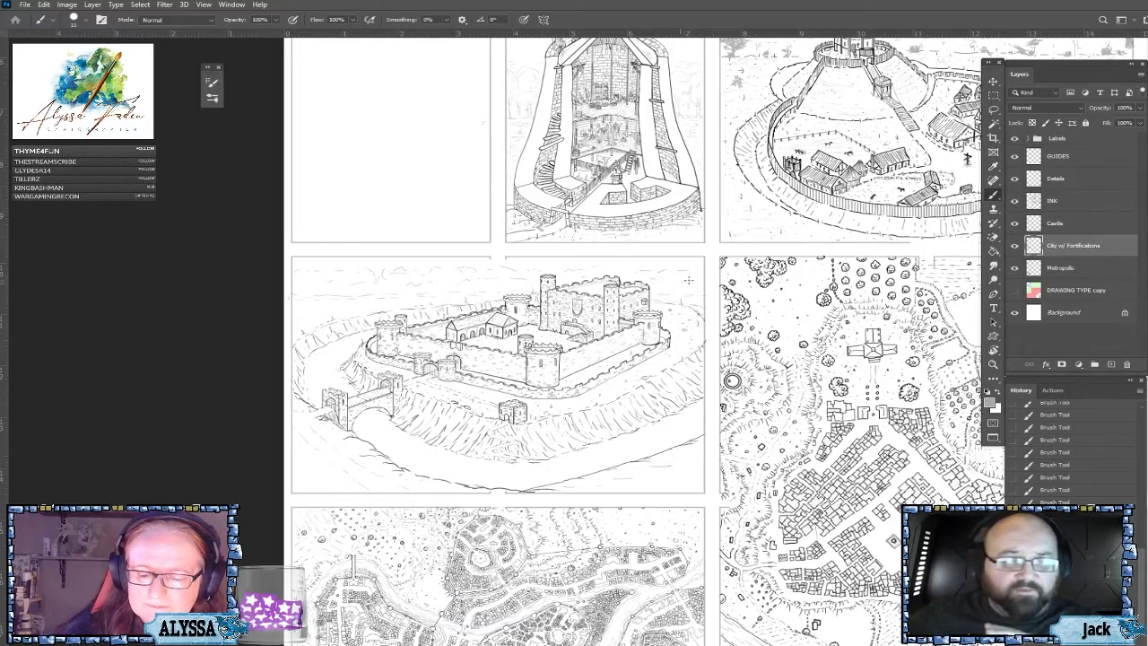
scroll(712, 292, down, 3)
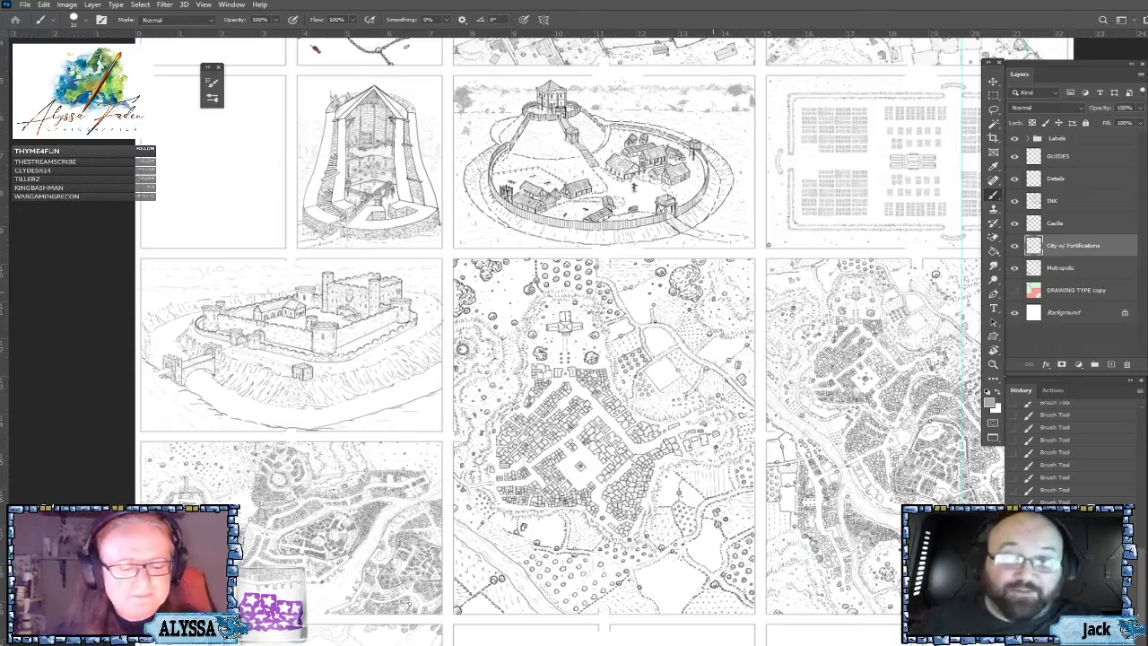
drag(713, 292, 658, 274)
scroll(184, 304, up, 2)
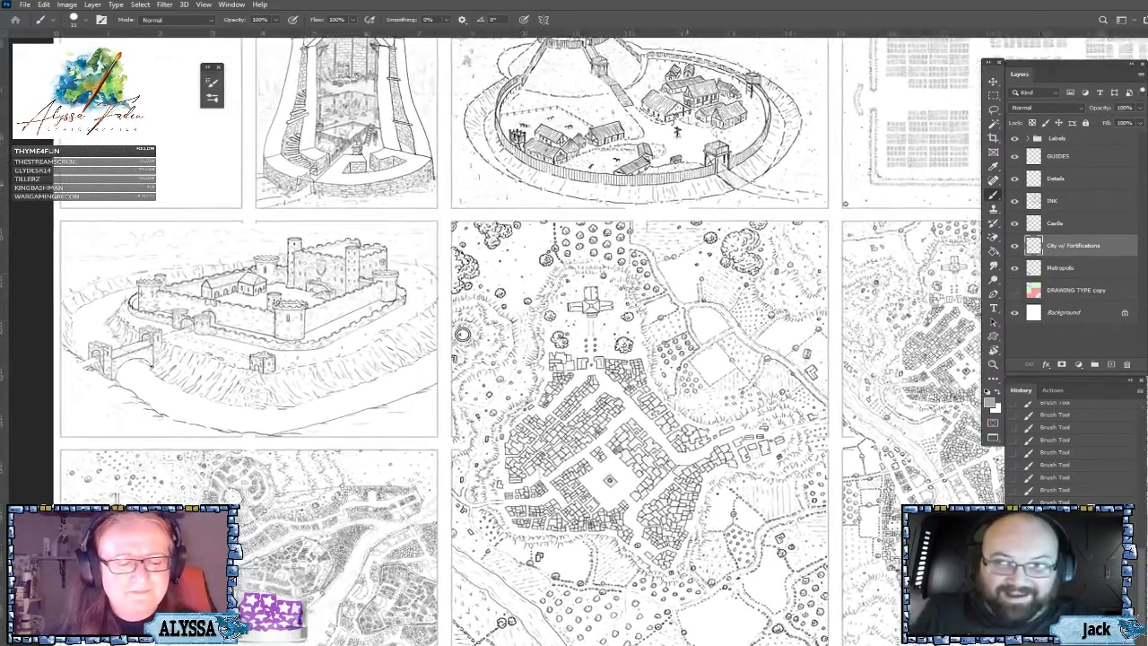
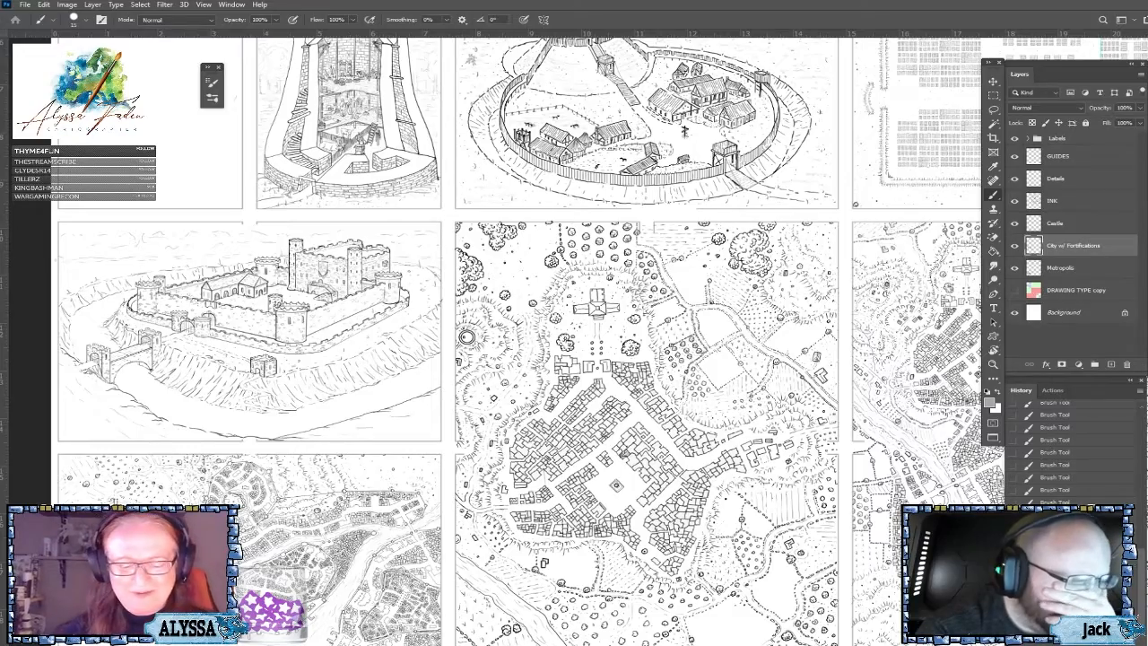
scroll(573, 341, down, 3)
drag(231, 285, 423, 385)
scroll(424, 385, up, 3)
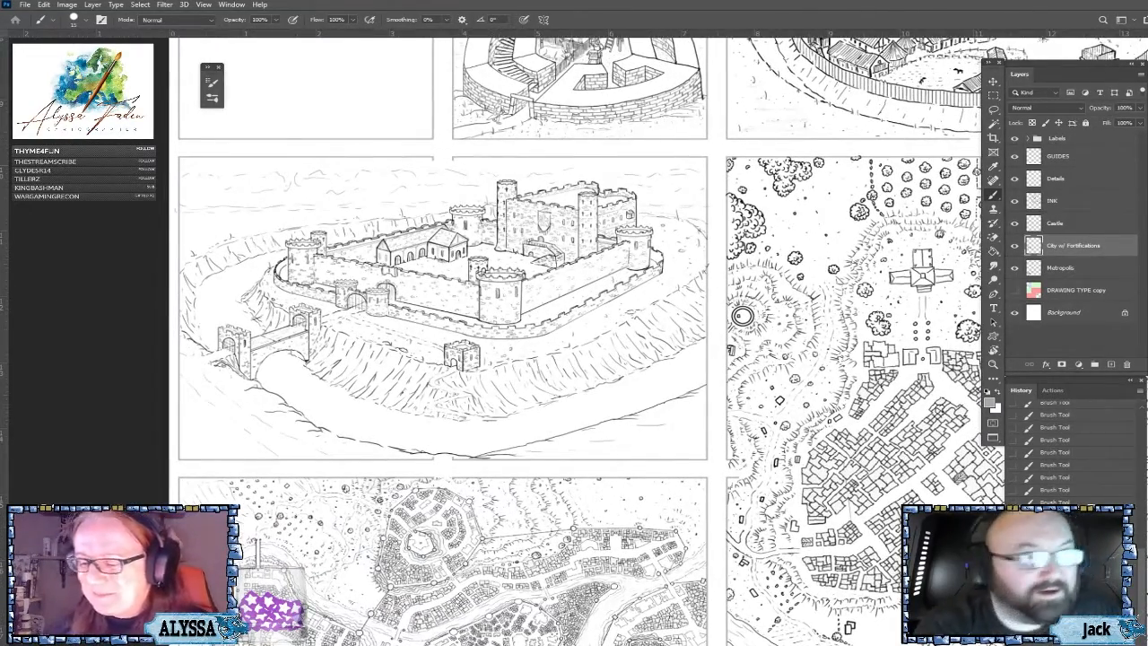
Make the Castle layer active and review the castle illustration beside the neighbouring panels.
click(1072, 223)
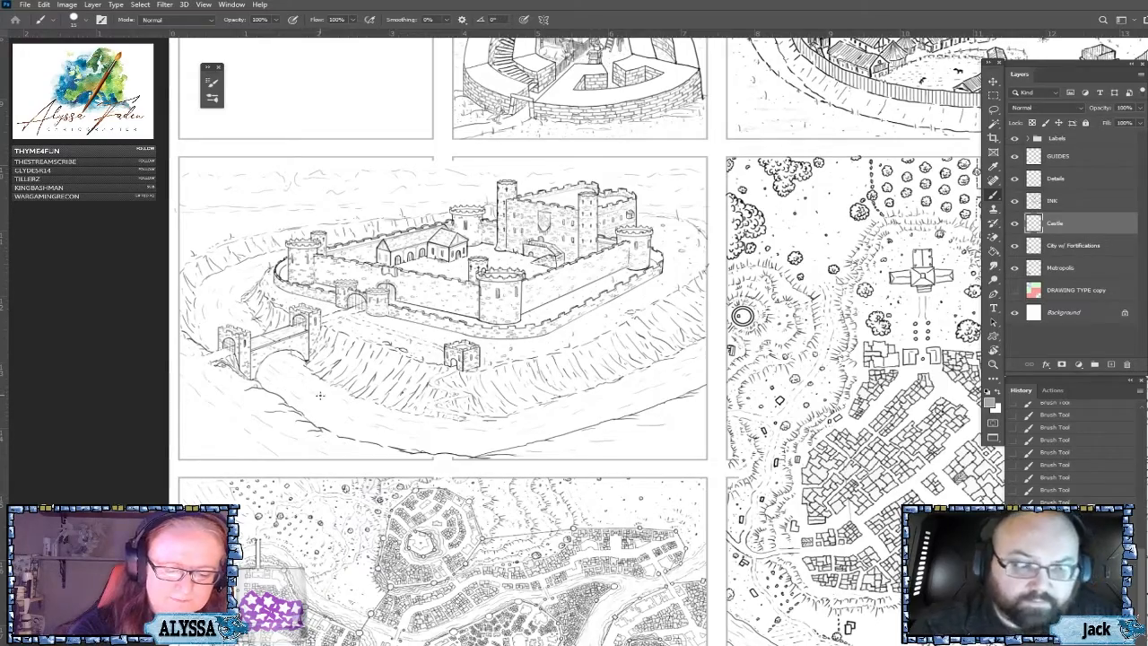
scroll(340, 425, down, 1)
scroll(340, 425, down, 1)
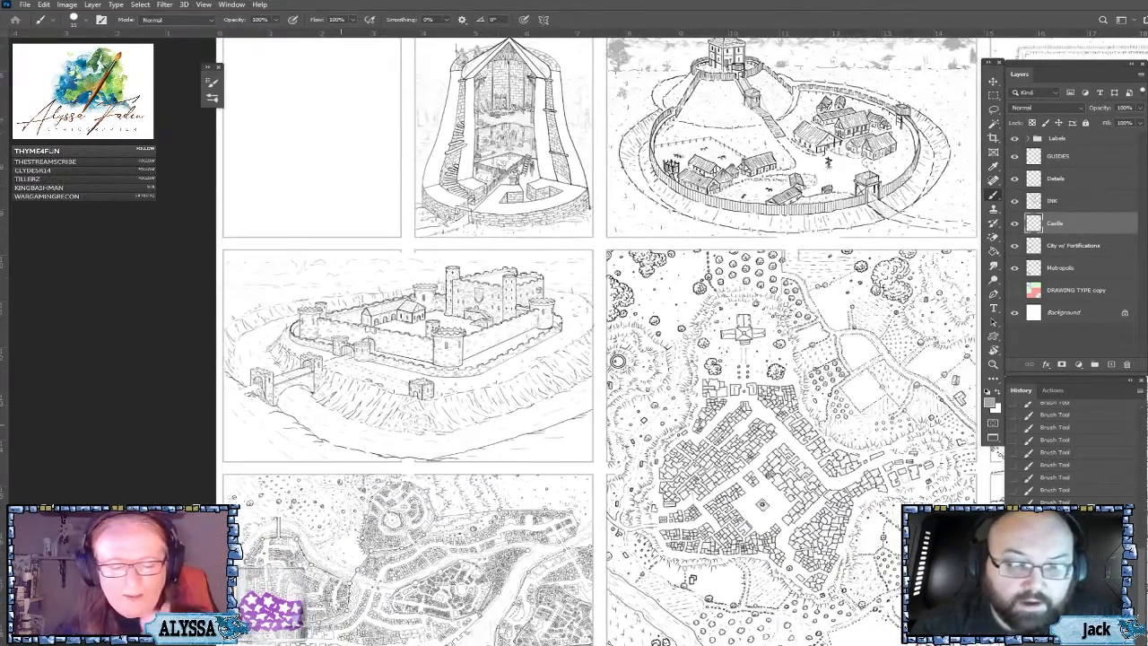
scroll(618, 360, up, 1)
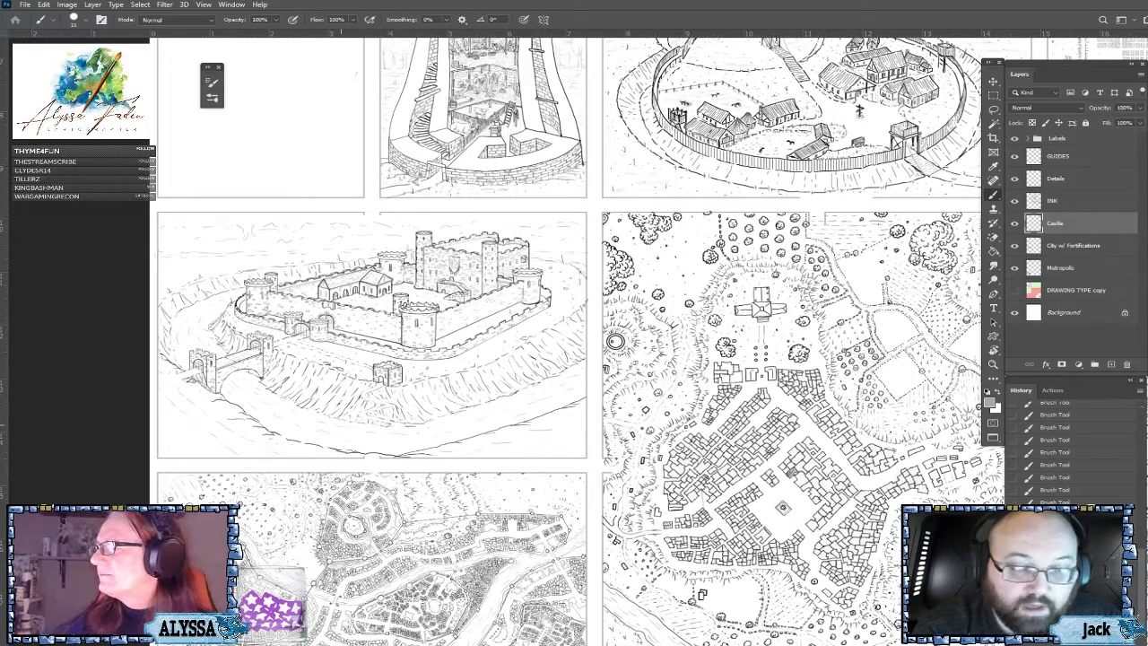
scroll(615, 341, down, 2)
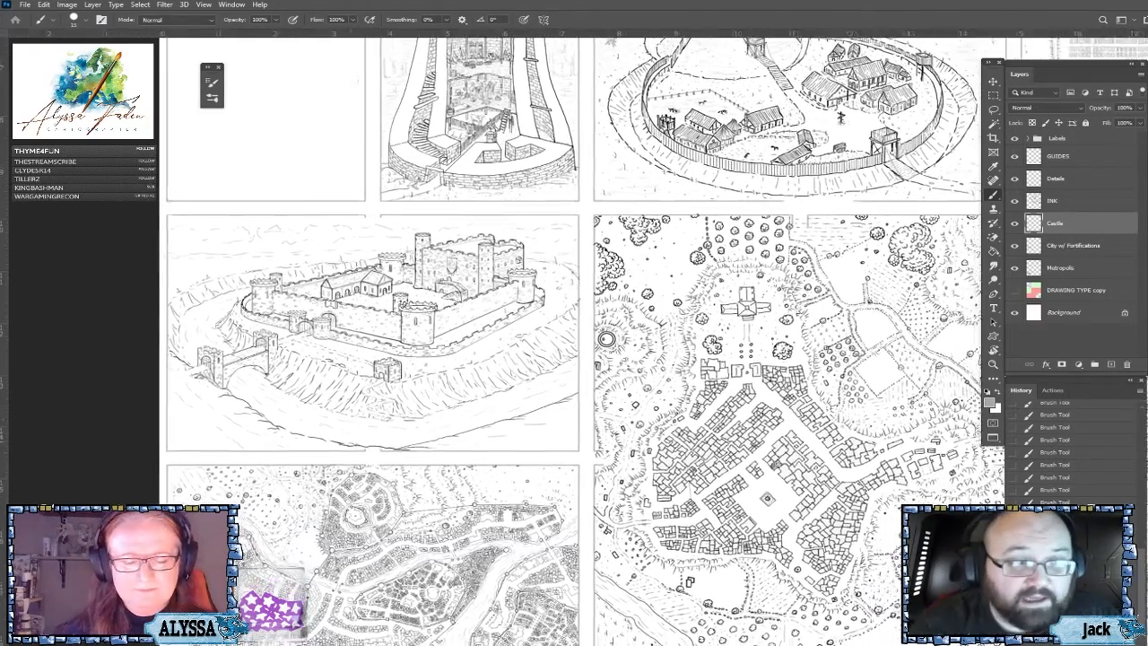
scroll(592, 341, up, 1)
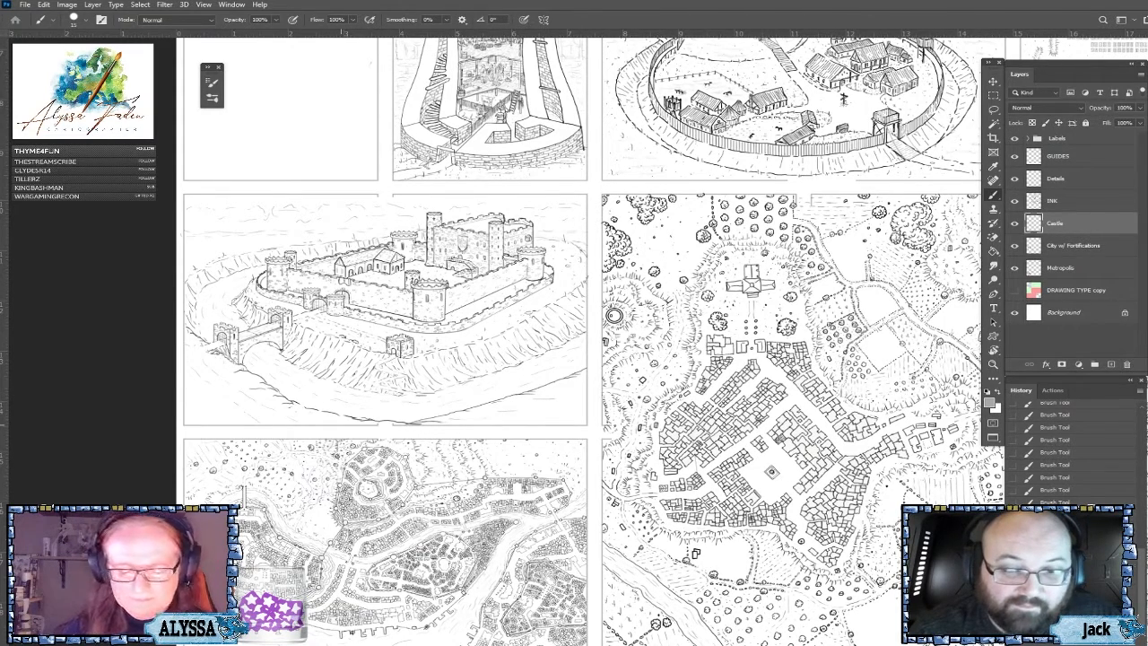
scroll(255, 424, up, 1)
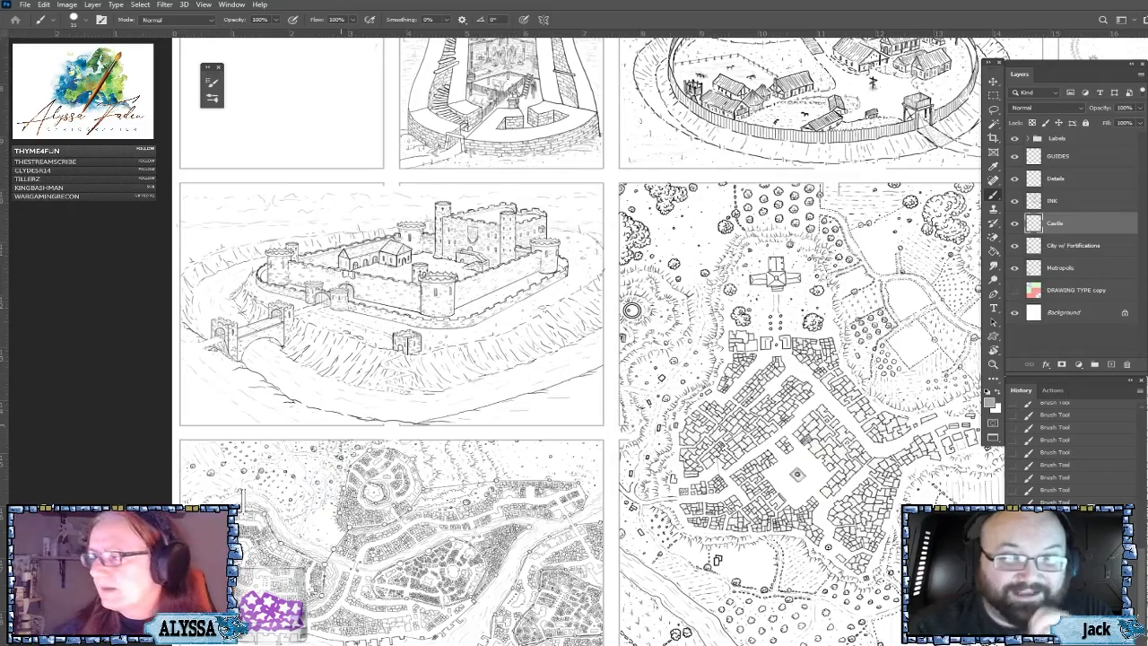
scroll(342, 583, up, 1)
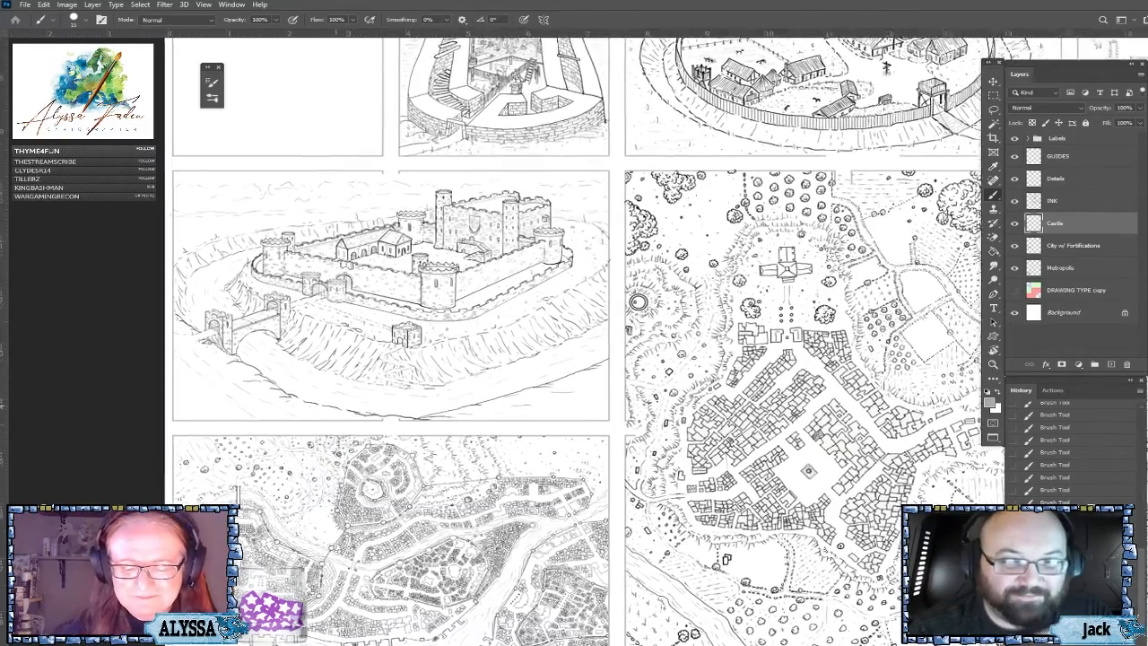
Survey the whole map sheet and examine the farmstead and village panels in its upper row up close.
scroll(343, 424, down, 6)
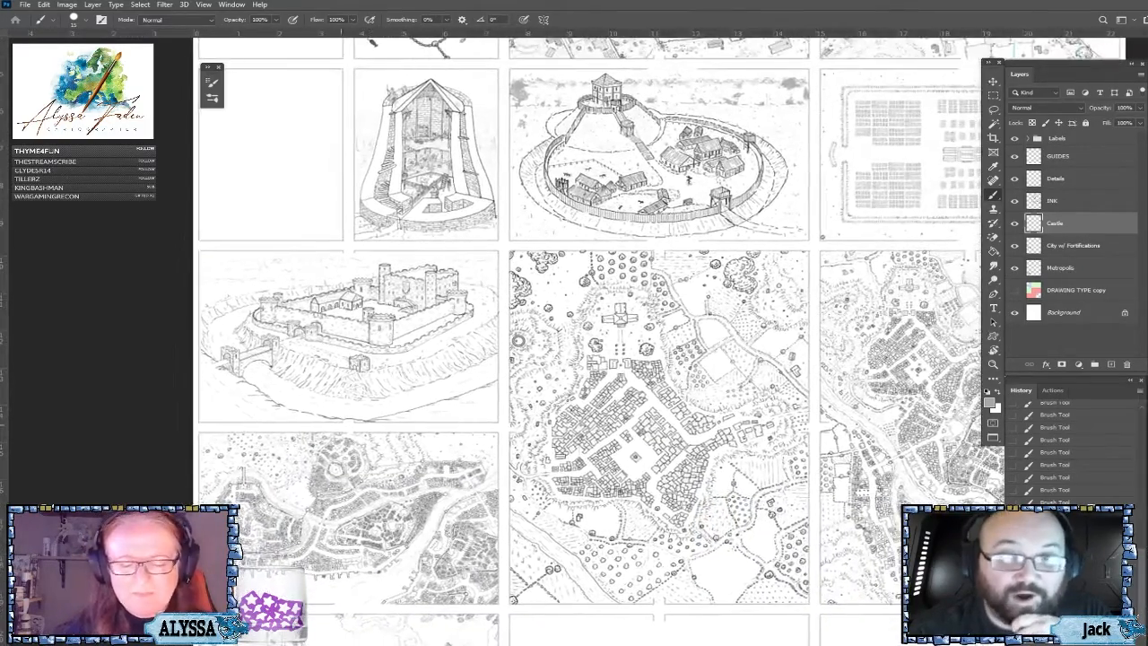
scroll(342, 424, down, 3)
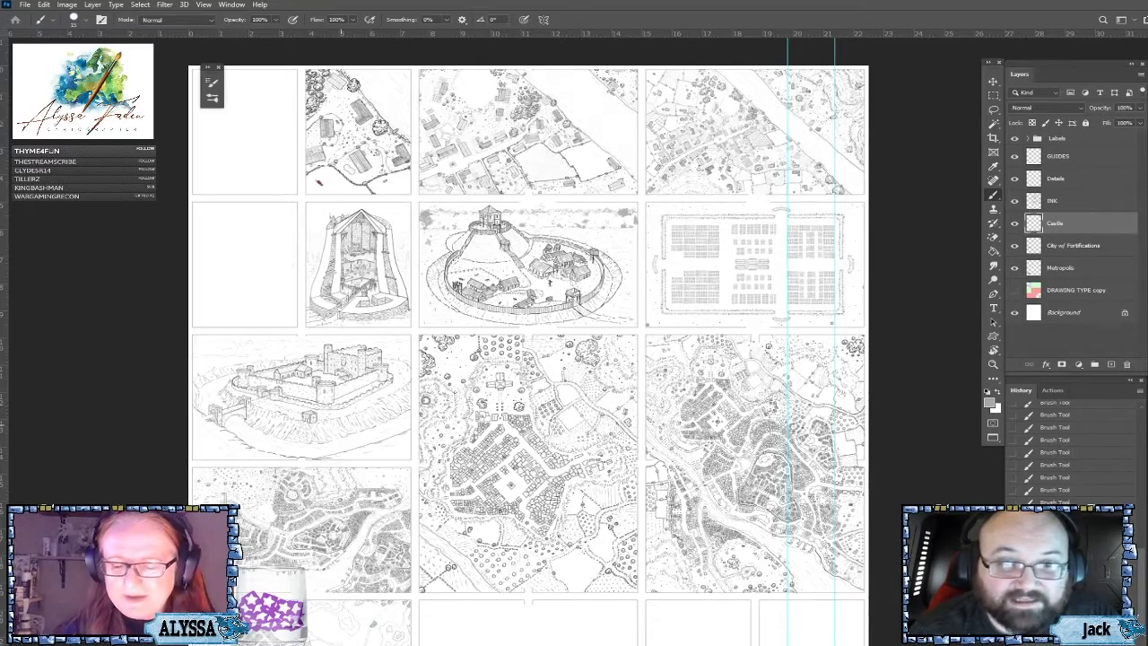
scroll(438, 147, up, 1)
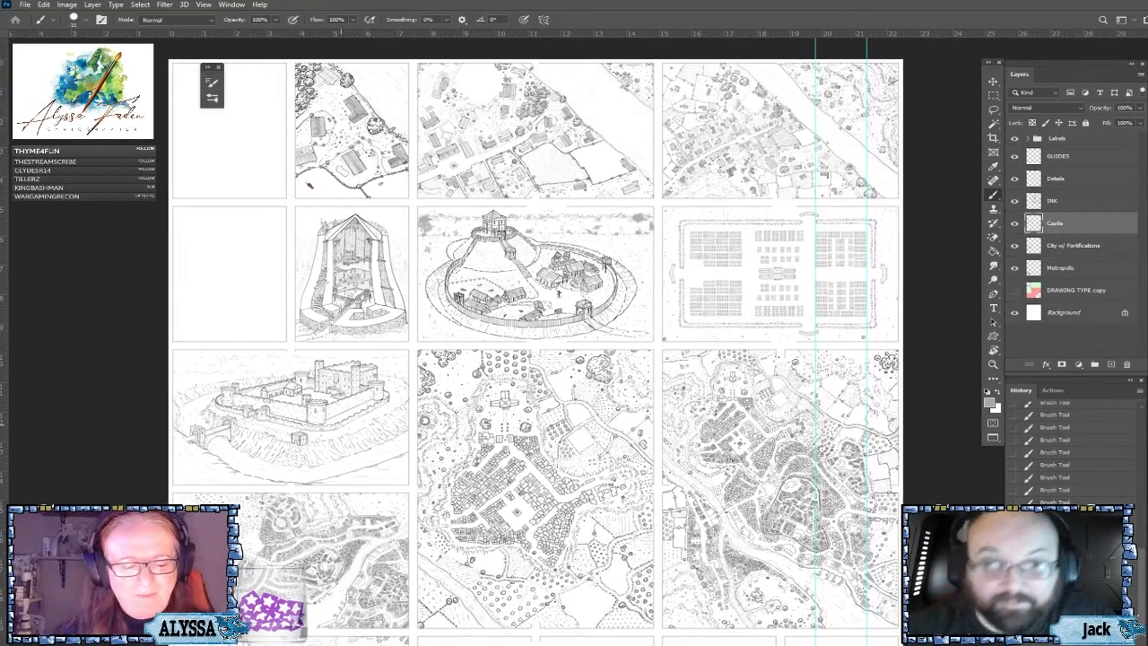
scroll(538, 269, up, 1)
scroll(528, 341, up, 1)
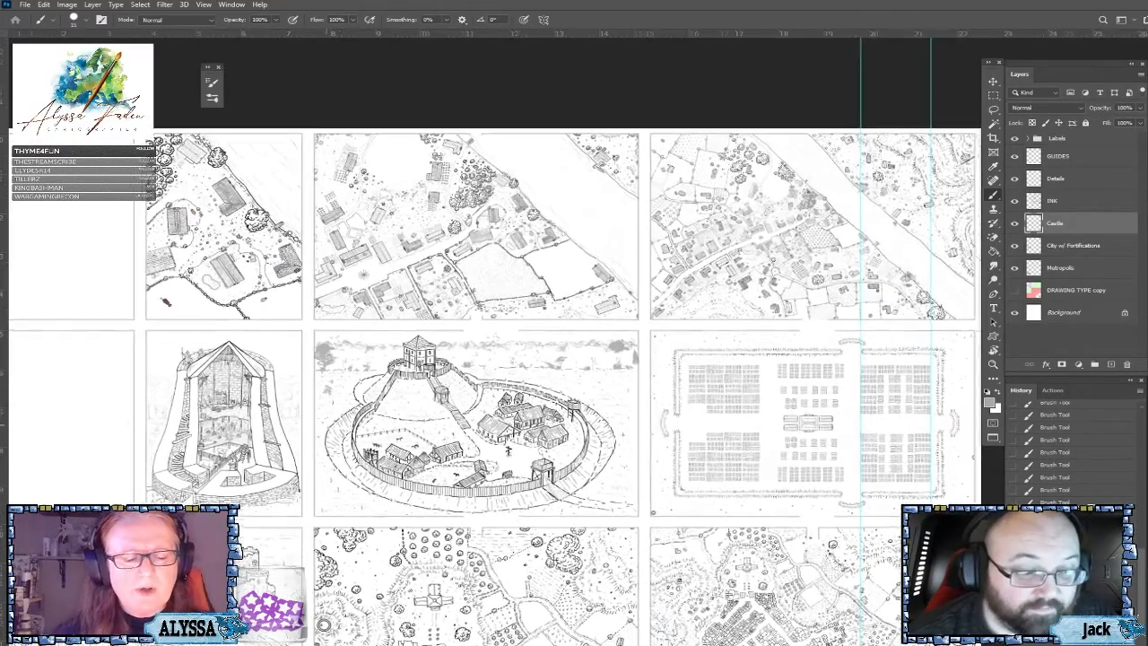
scroll(22, 148, up, 3)
scroll(378, 364, up, 1)
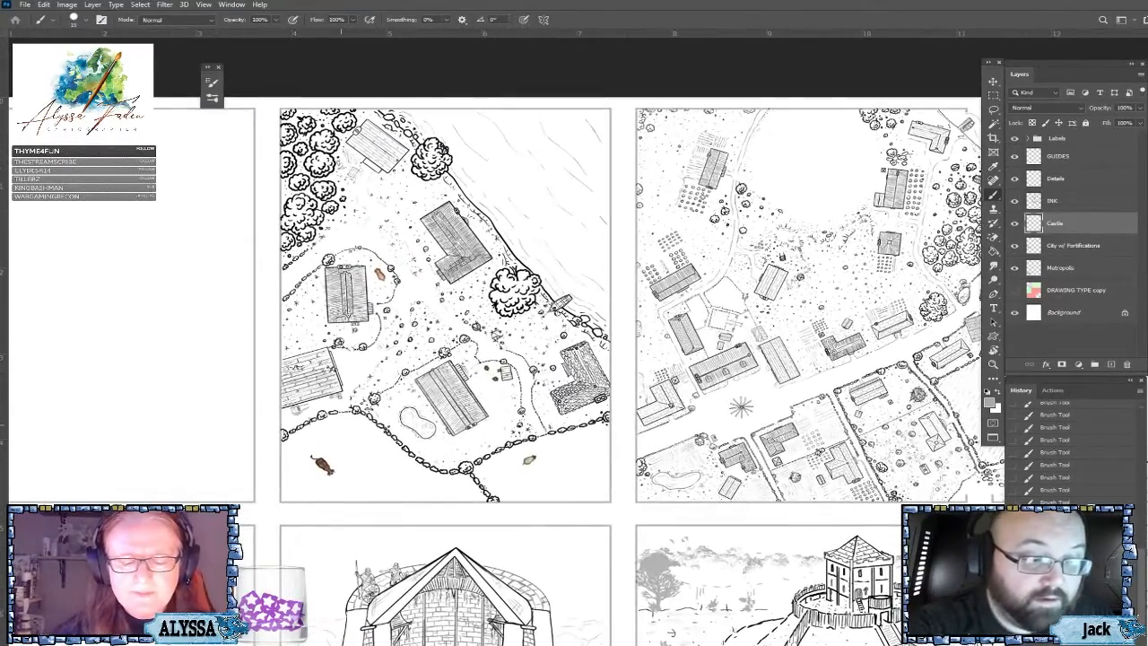
scroll(507, 296, right, 8)
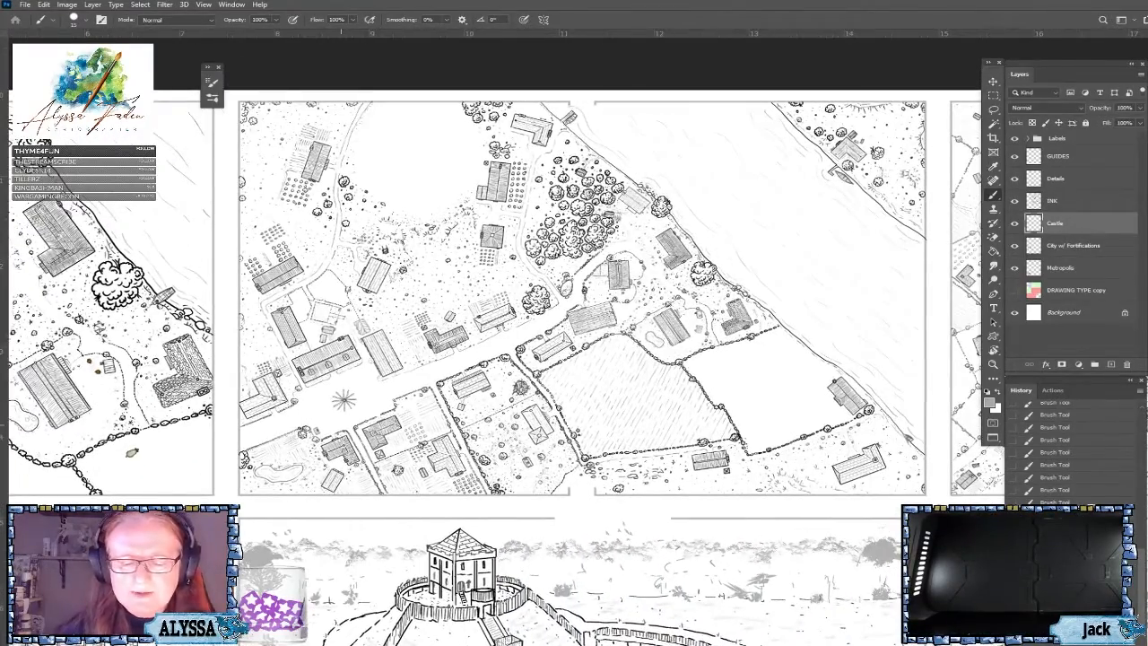
drag(852, 386, 229, 325)
drag(401, 357, 341, 425)
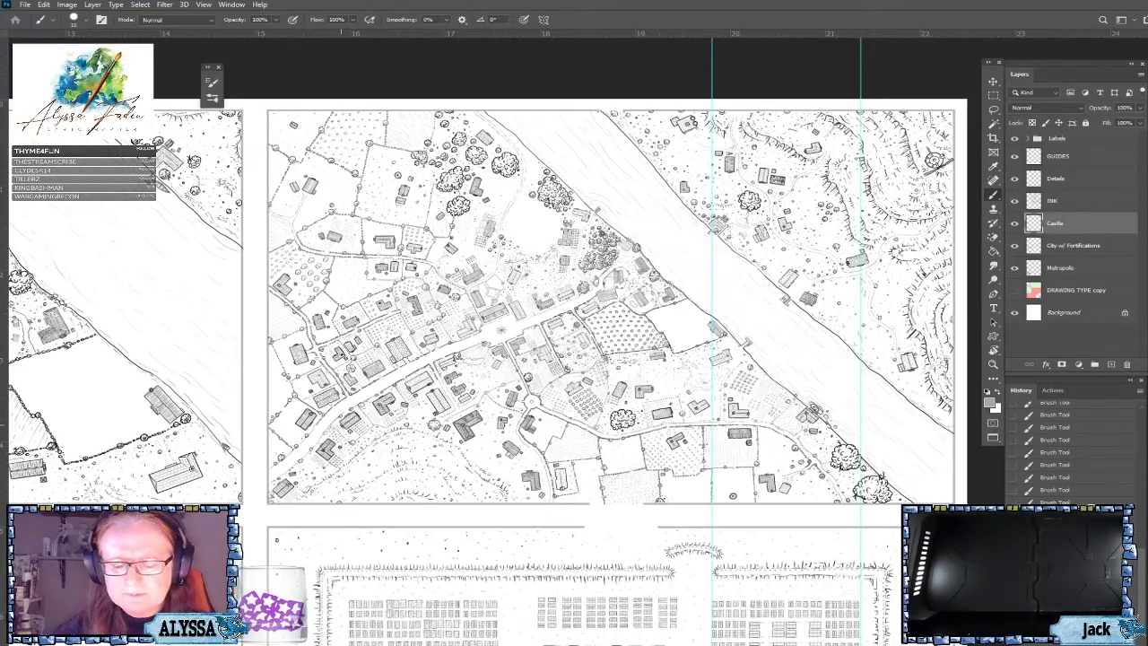
scroll(341, 425, up, 5)
scroll(340, 425, down, 5)
Examine the second row of panels: the tower cutaway, the motte-and-bailey fort and the rectangular camp plan.
drag(341, 425, 862, 210)
drag(359, 359, 674, 247)
scroll(383, 269, down, 1)
scroll(383, 269, up, 1)
scroll(307, 426, up, 1)
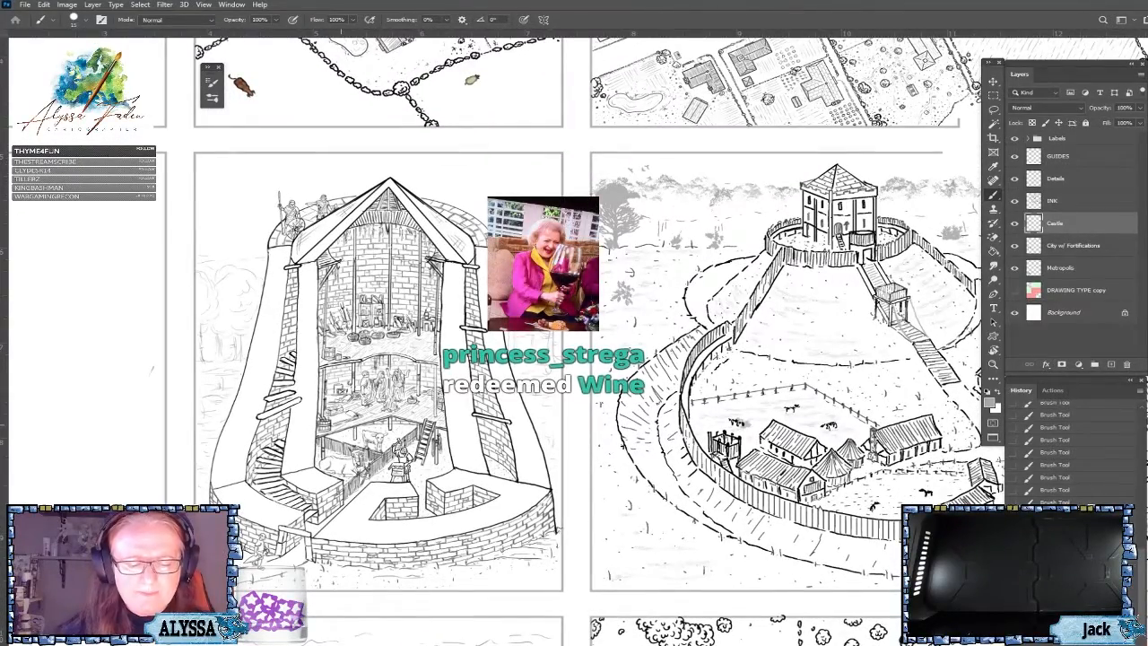
drag(762, 359, 342, 321)
scroll(538, 502, down, 1)
scroll(363, 369, down, 1)
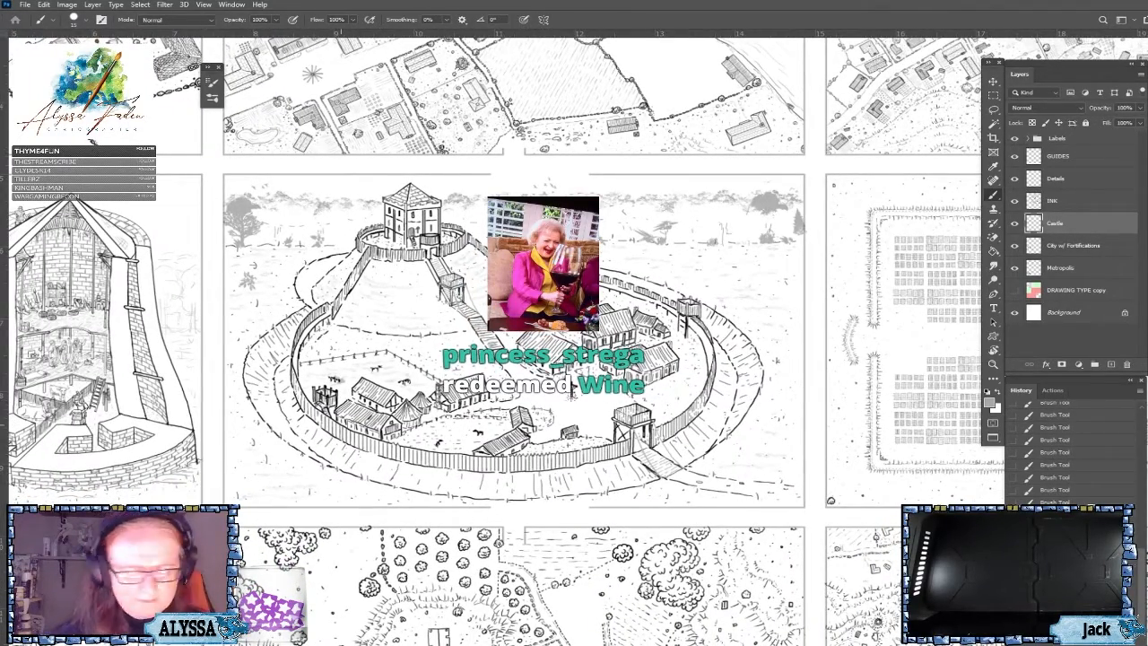
drag(570, 386, 37, 372)
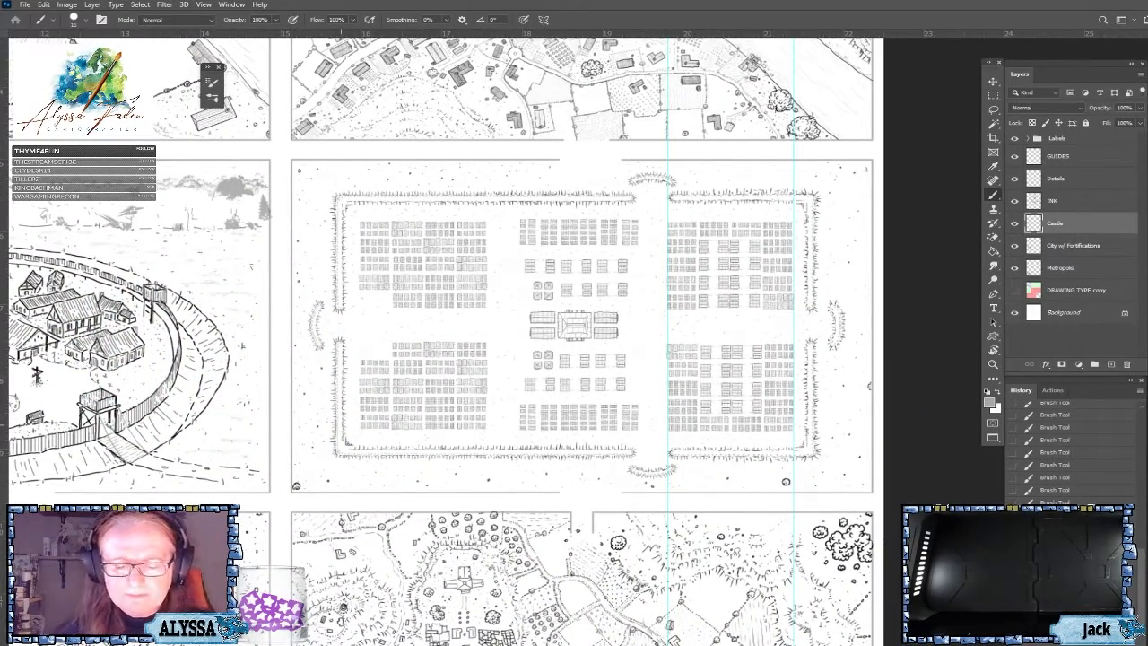
Examine the third row of panels, from the castle illustration across to the two city maps beside it.
drag(171, 422, 886, 168)
drag(314, 359, 730, 284)
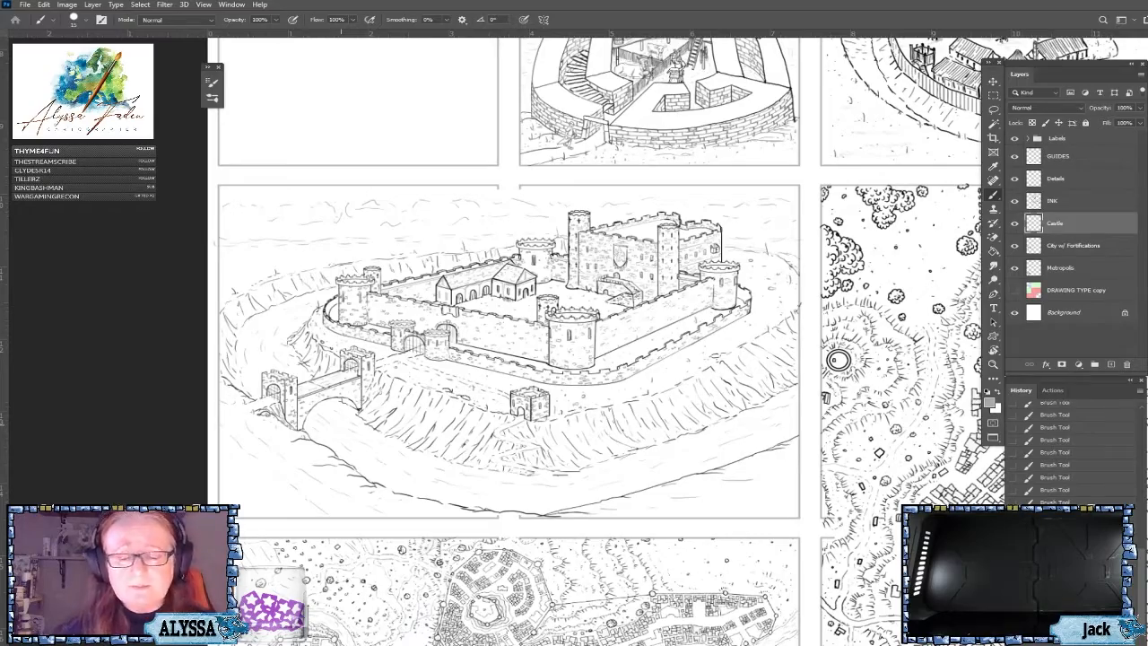
drag(838, 359, 342, 243)
scroll(343, 243, down, 2)
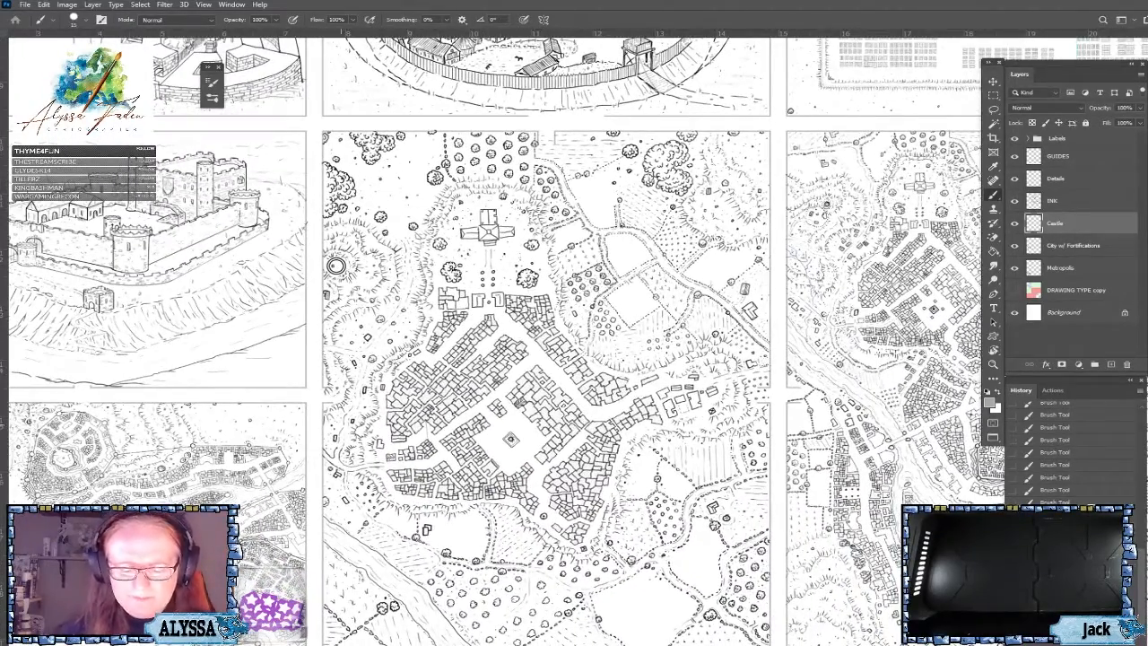
mouse_move(753, 386)
mouse_down()
mouse_move(646, 223)
mouse_move(266, 171)
mouse_move(282, 317)
mouse_move(337, 358)
mouse_up()
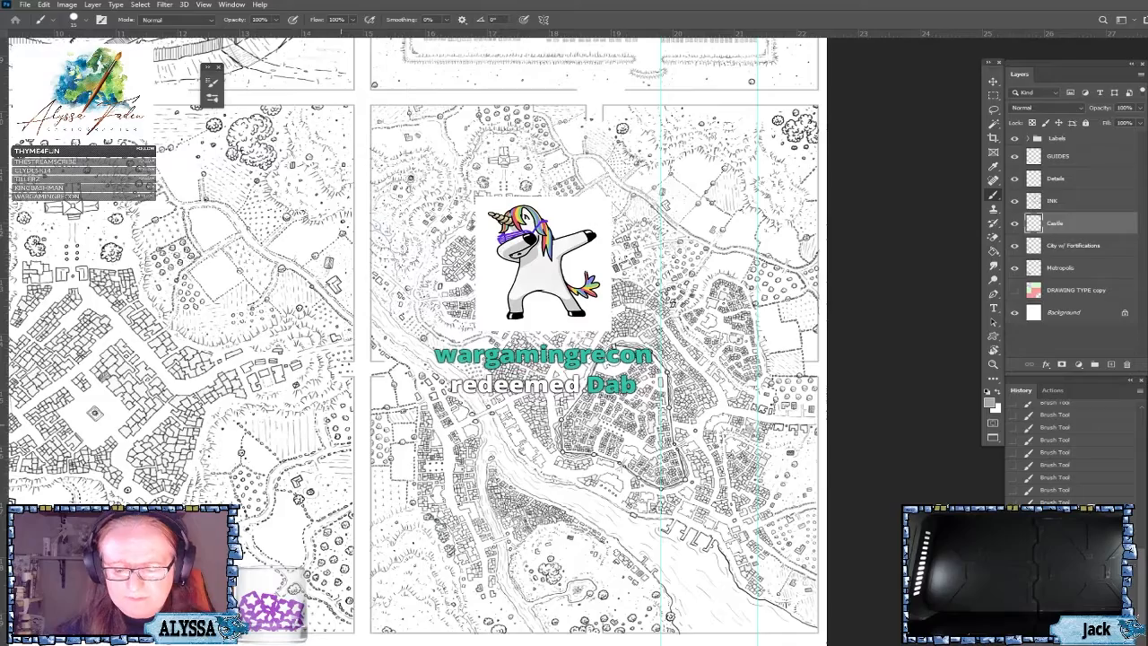
drag(340, 424, 1103, 1)
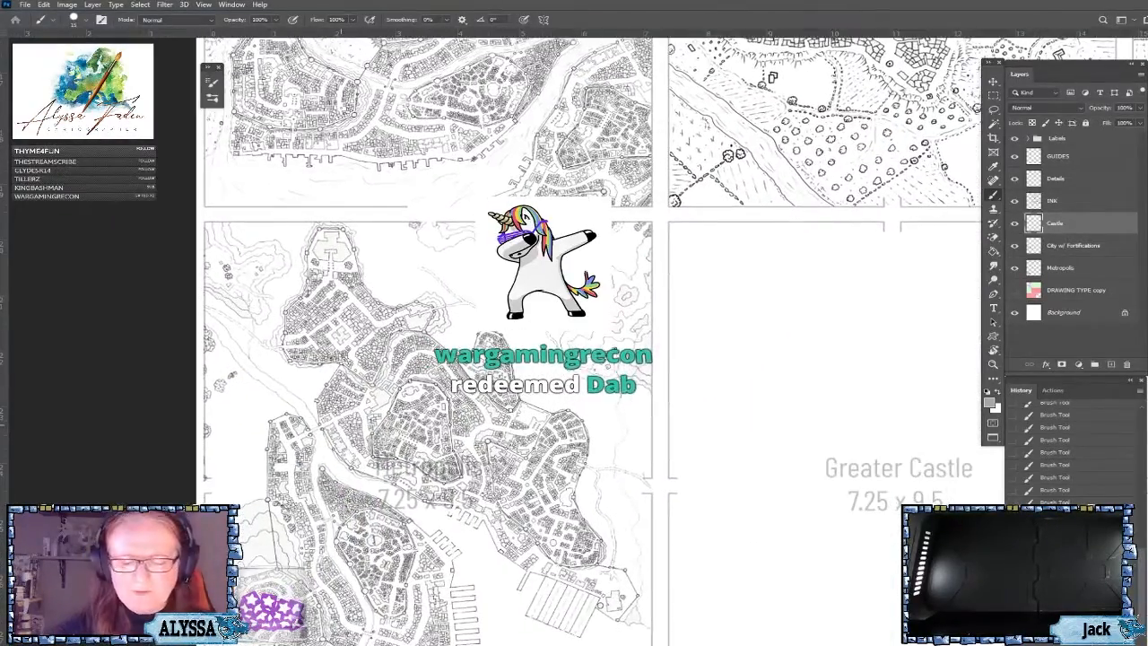
drag(574, 359, 448, 269)
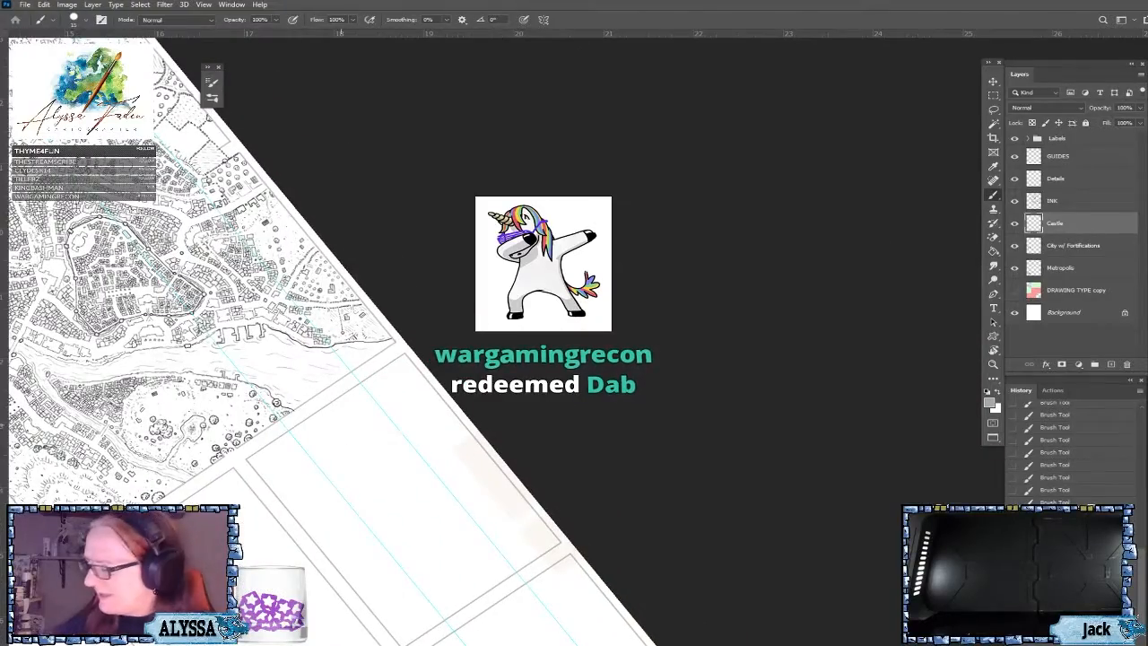
key(Escape)
drag(359, 224, 725, 456)
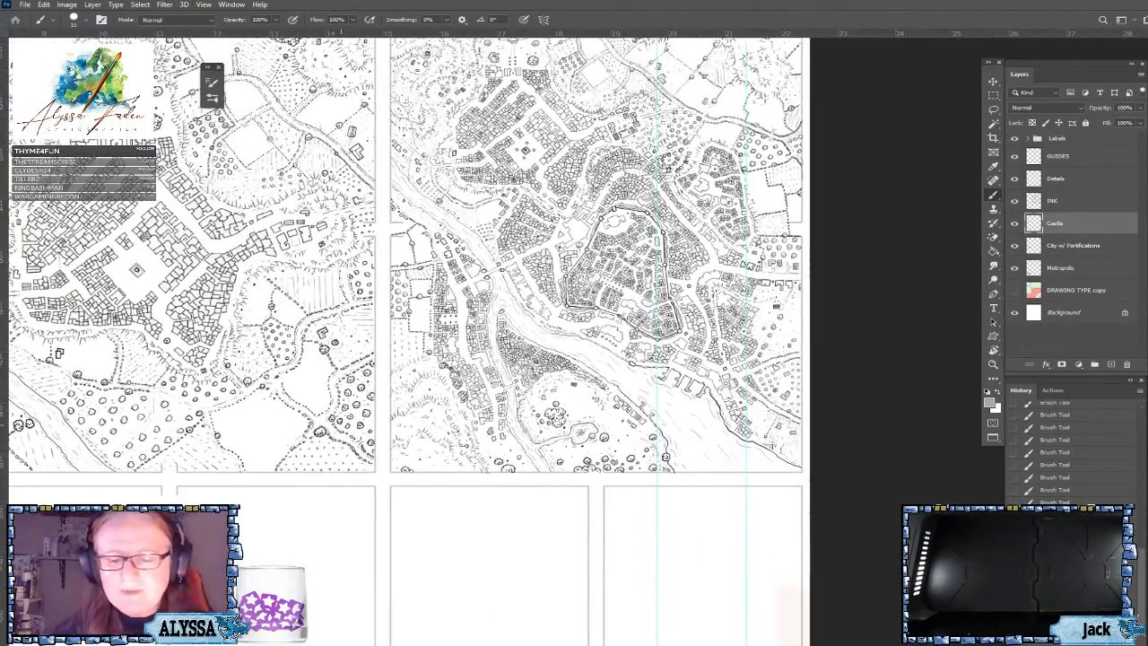
Inspect the harbour city map, the Metropolis panel and the empty 7.25 x 9.5 Greater Castle panel.
drag(341, 424, 1090, 128)
drag(574, 359, 556, 637)
scroll(708, 93, up, 1)
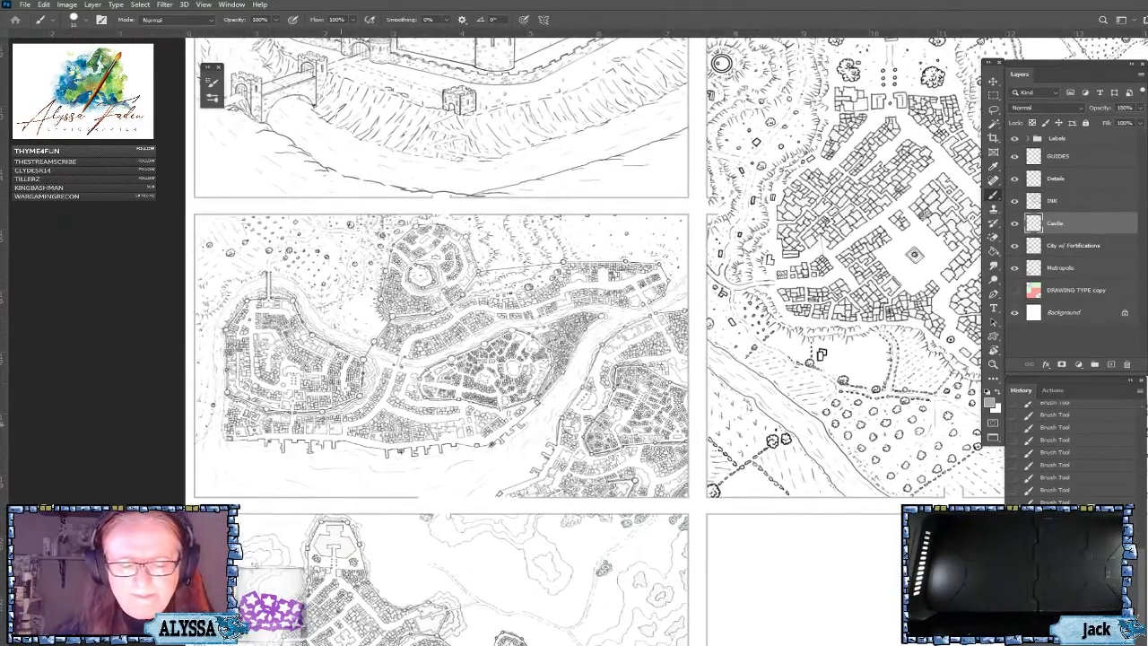
drag(538, 520, 594, 112)
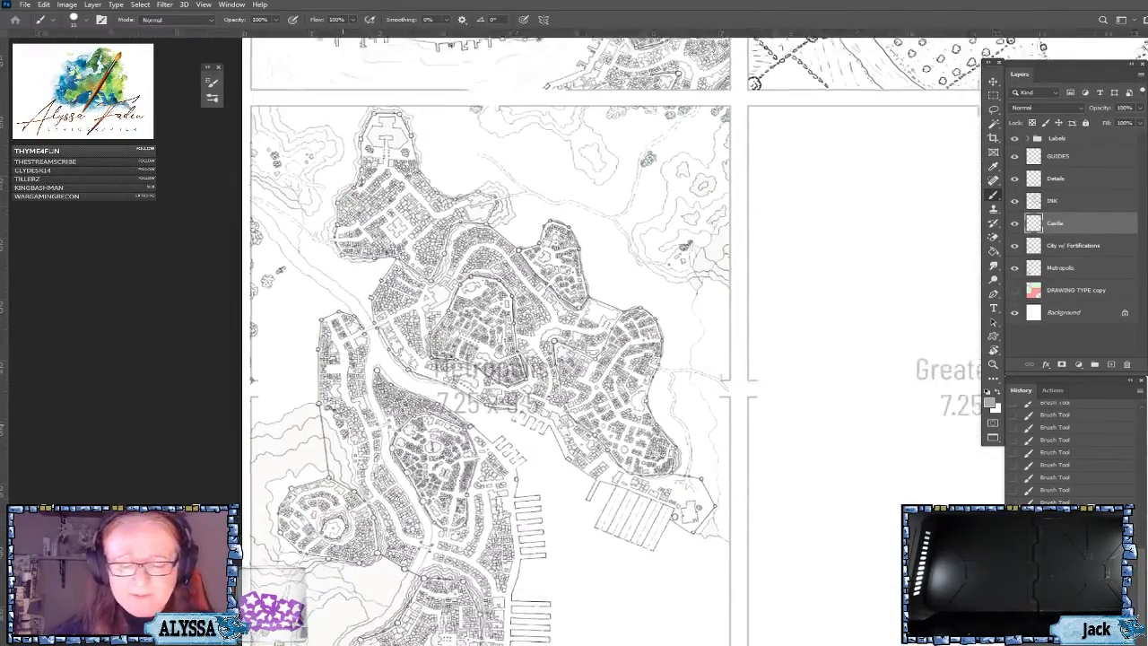
scroll(283, 568, down, 2)
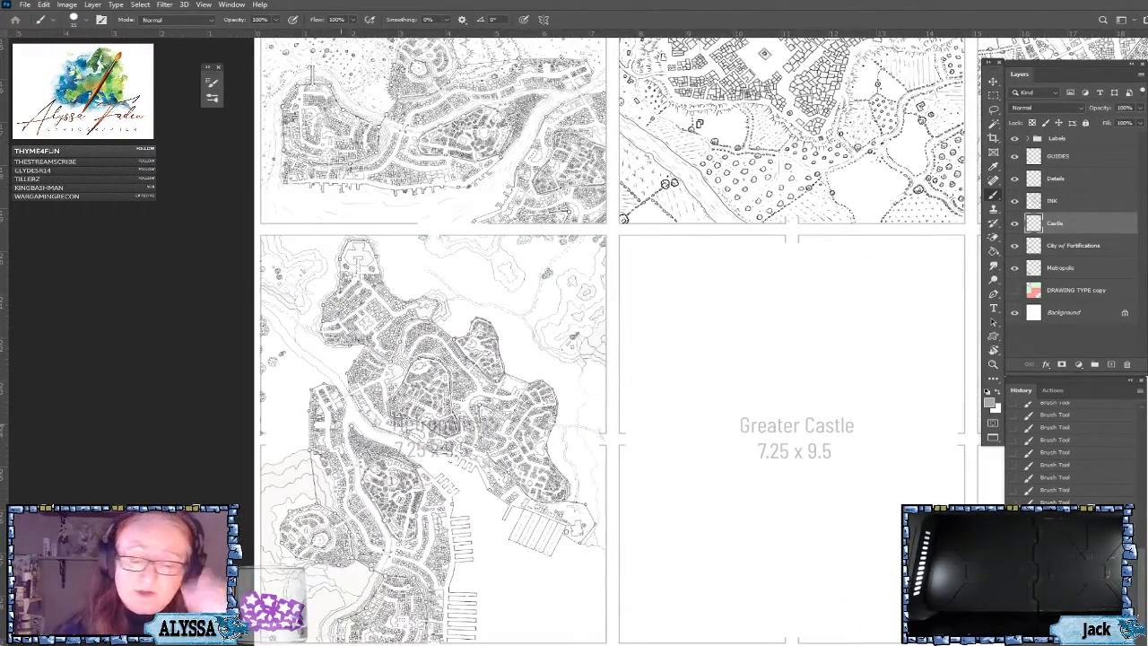
scroll(341, 538, down, 2)
drag(538, 547, 452, 453)
scroll(448, 564, up, 2)
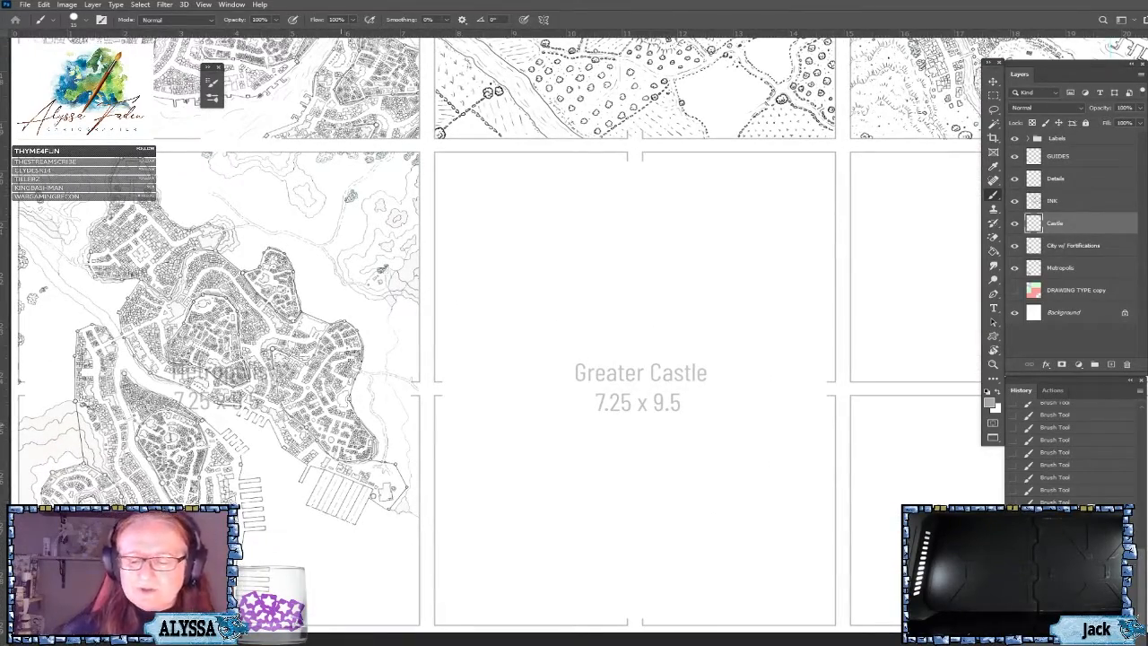
Look over the sheet again, comparing the castle, motte-and-bailey and city panels with the empty Greater Castle panel.
scroll(417, 597, down, 3)
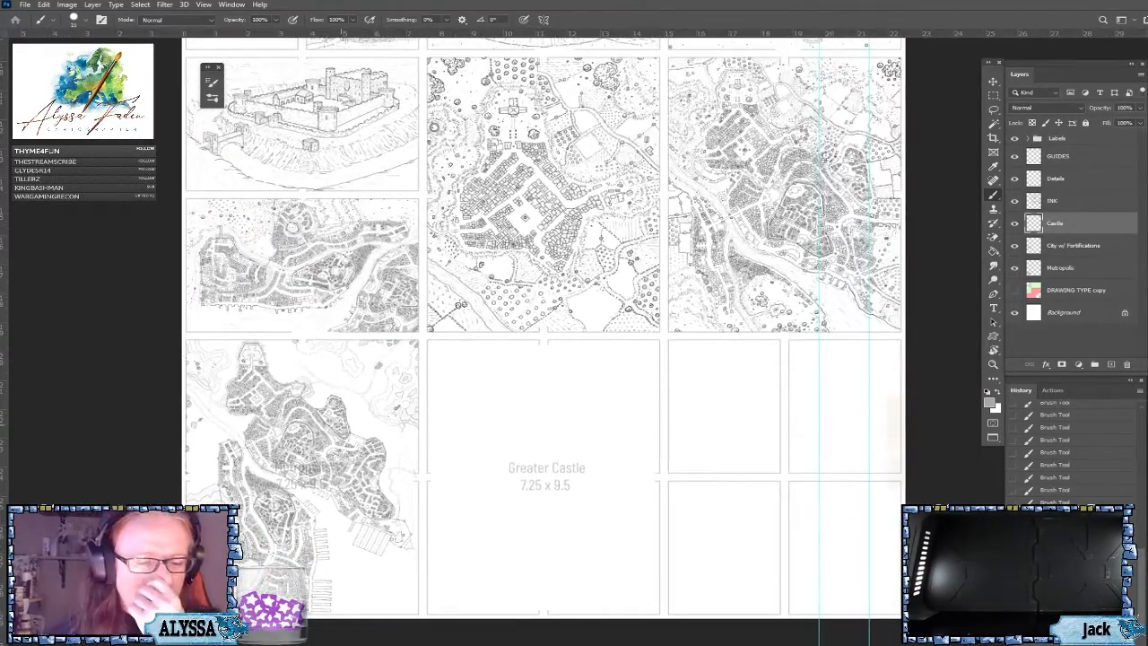
drag(326, 386, 447, 563)
scroll(372, 310, up, 3)
drag(397, 285, 341, 424)
scroll(340, 424, down, 2)
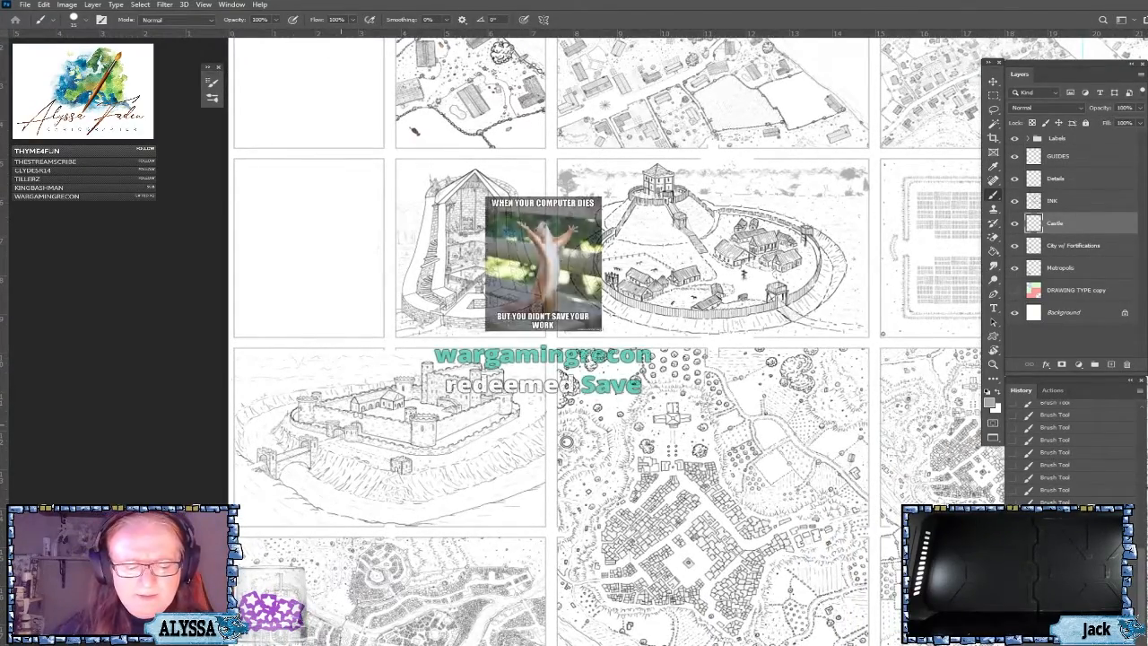
scroll(565, 441, up, 1)
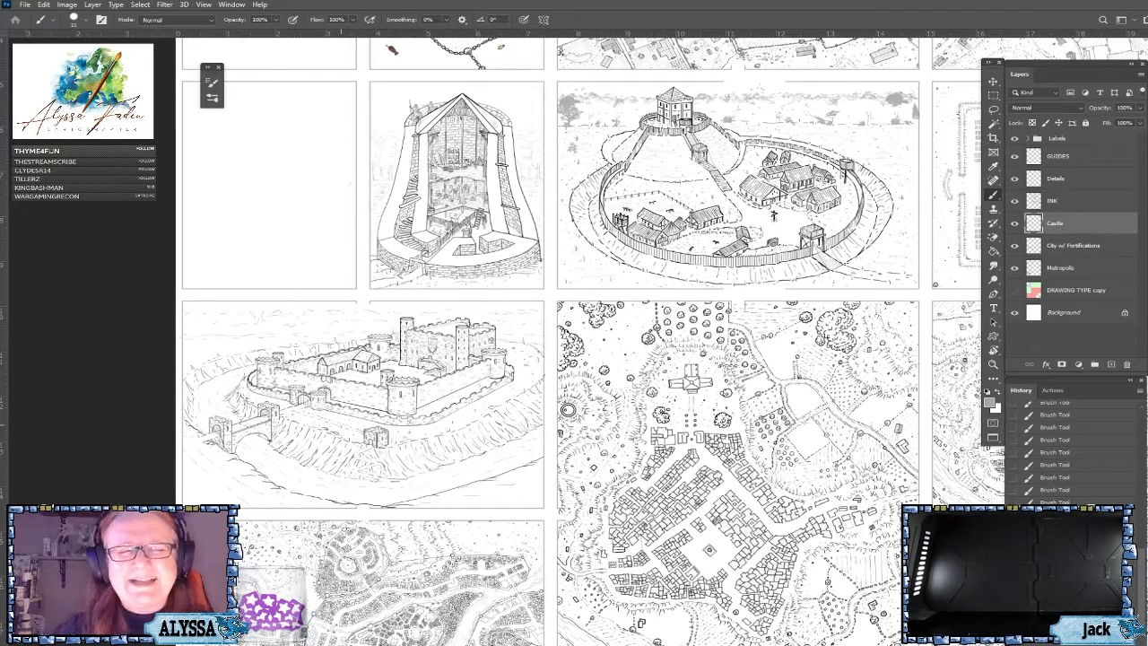
drag(574, 502, 496, 117)
scroll(516, 332, down, 3)
scroll(538, 296, up, 1)
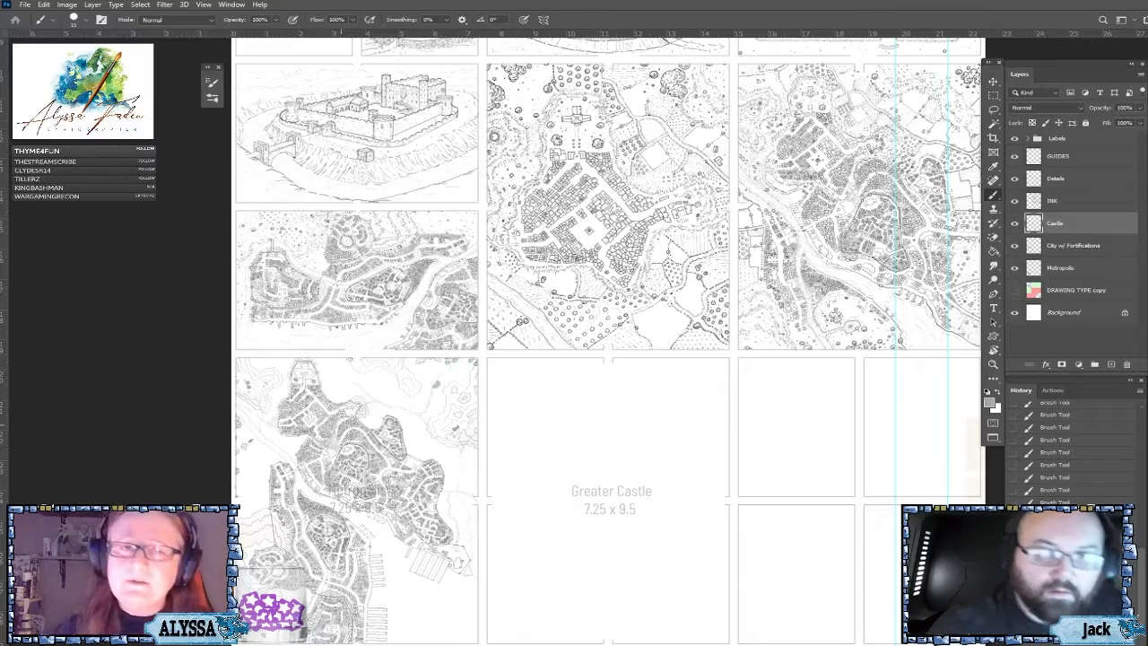
Examine the tower cutaway up close alongside the neighbouring motte-and-bailey fort and the rows around them.
scroll(592, 340, up, 5)
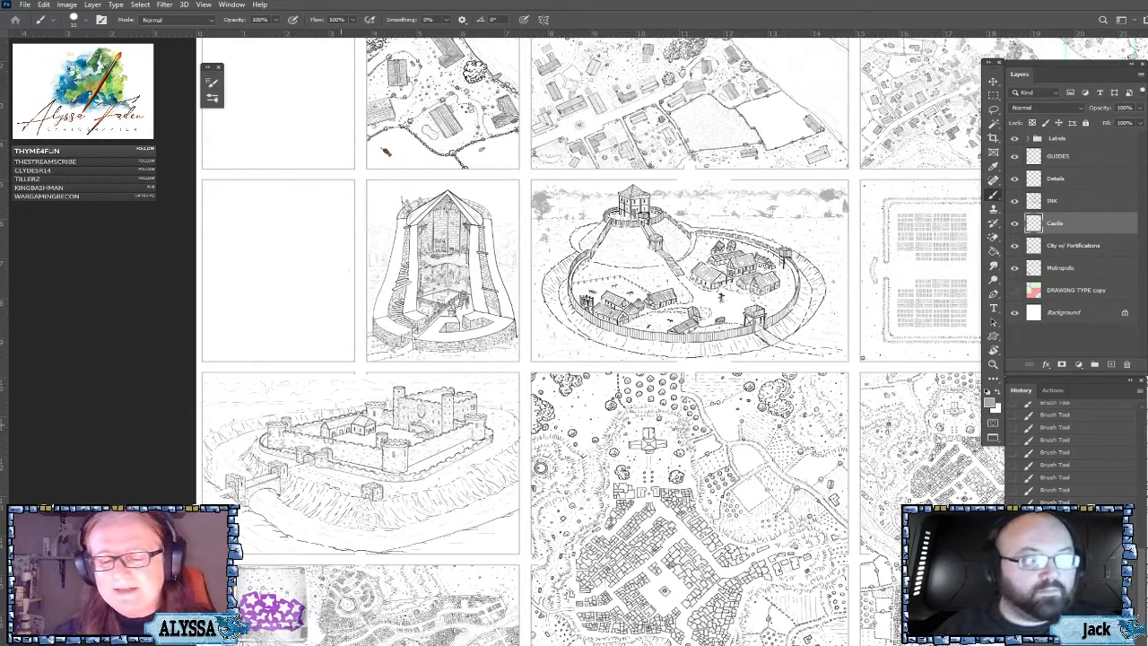
scroll(367, 174, up, 3)
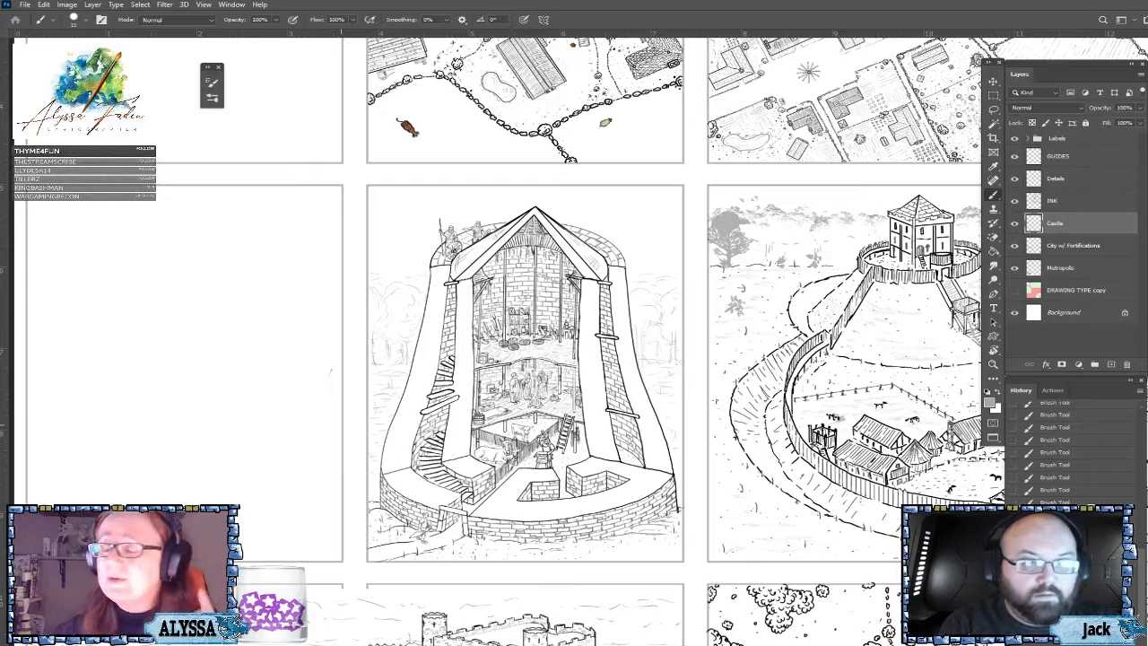
scroll(118, 185, down, 2)
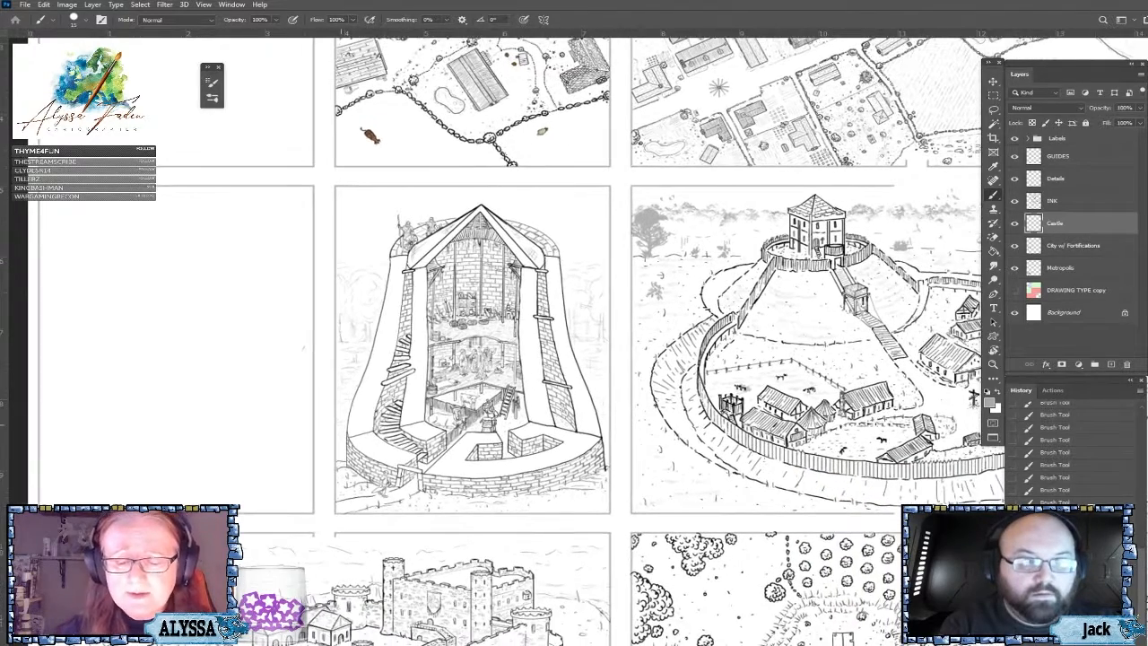
scroll(574, 269, up, 1)
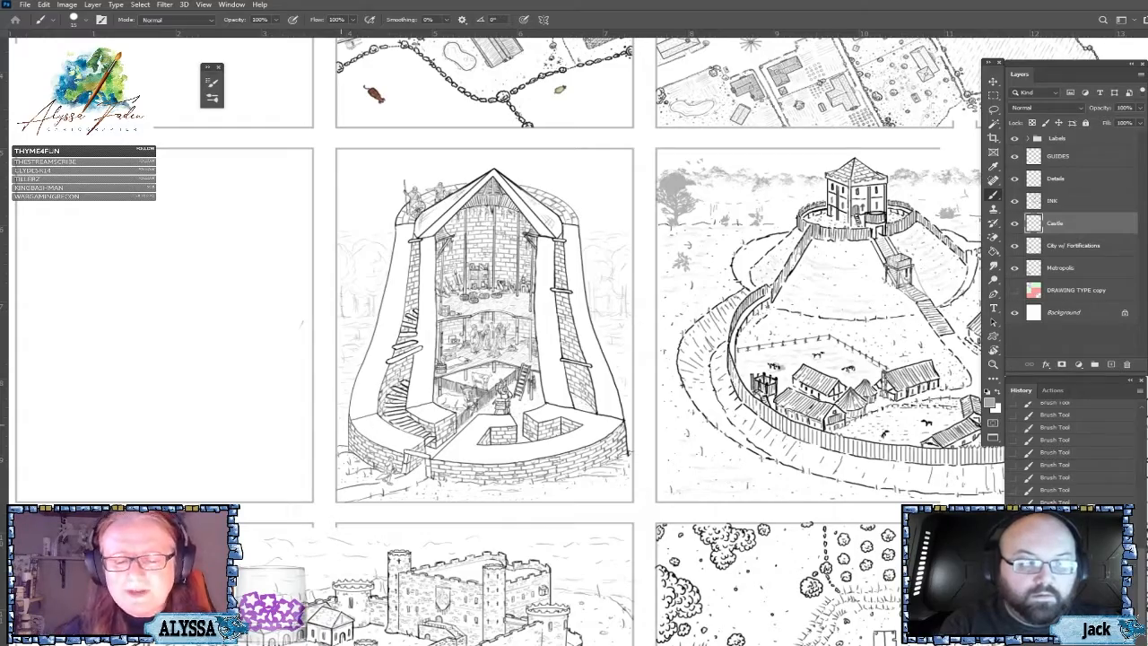
scroll(505, 323, right, 5)
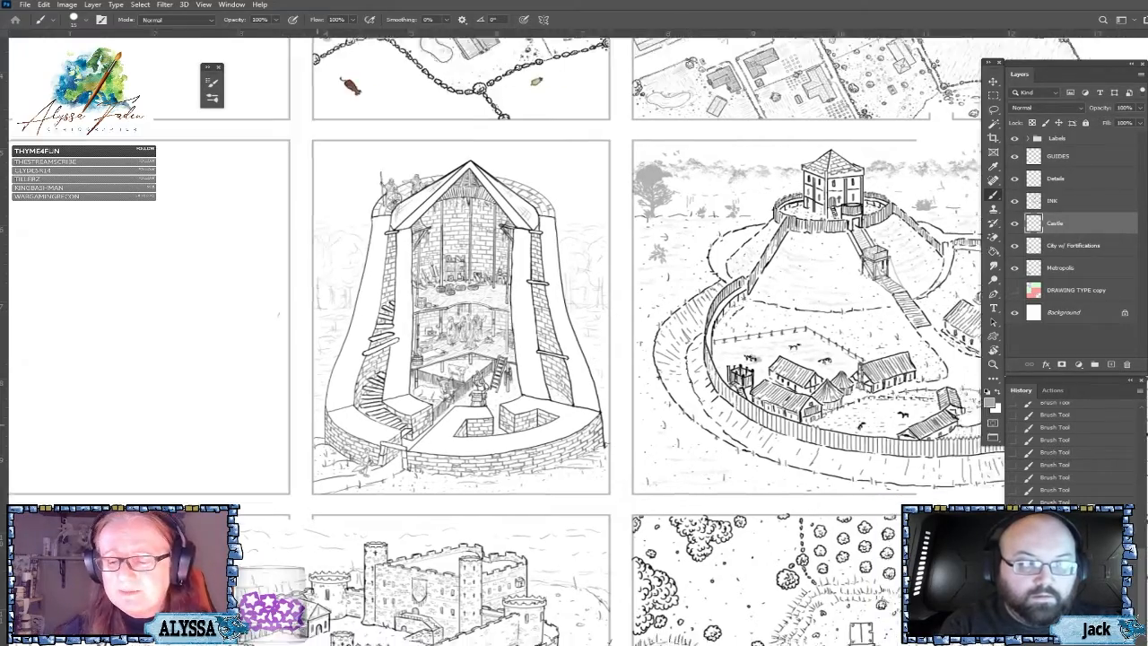
scroll(551, 334, down, 5)
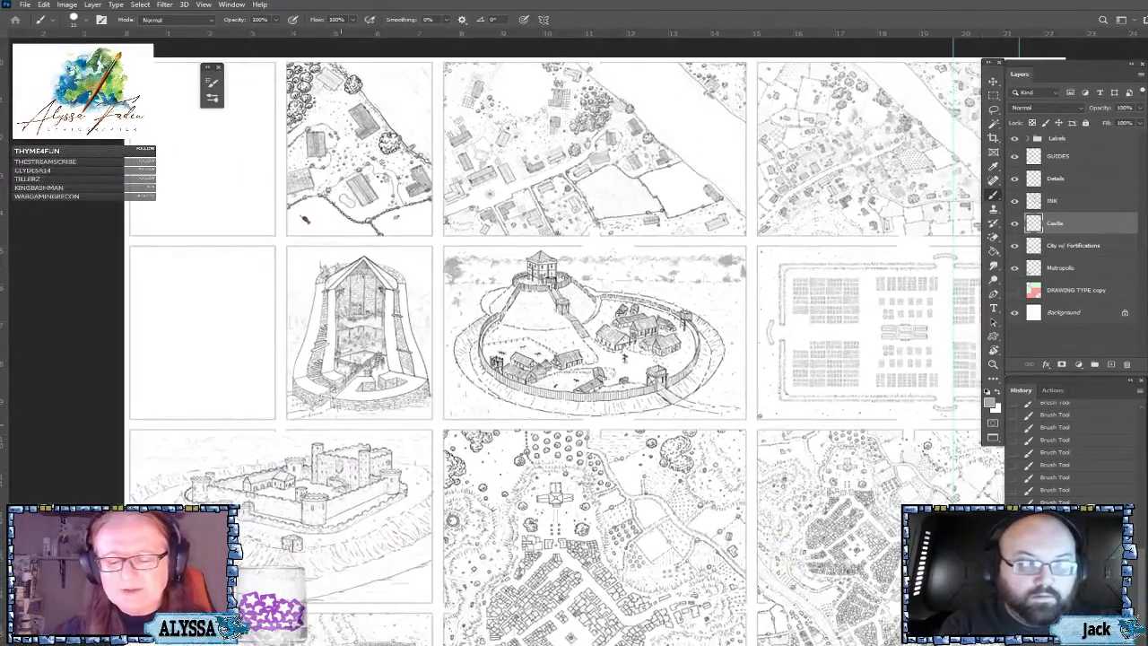
scroll(574, 337, down, 3)
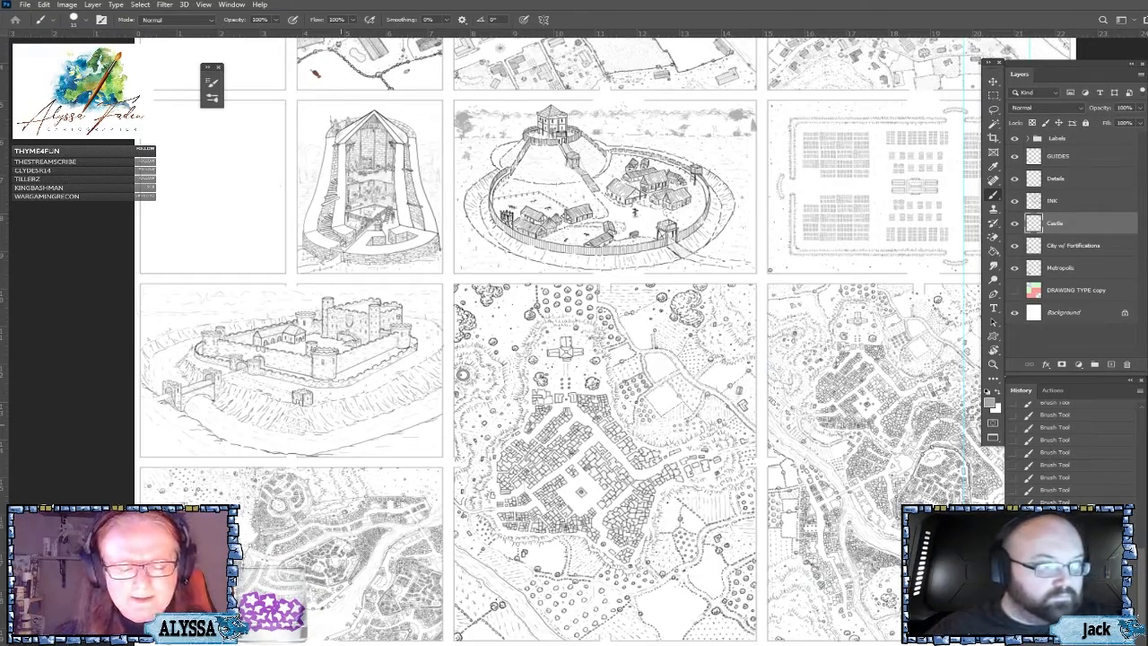
Examine the finished castle illustration, the harbour city below it and the Metropolis panel.
scroll(340, 425, up, 5)
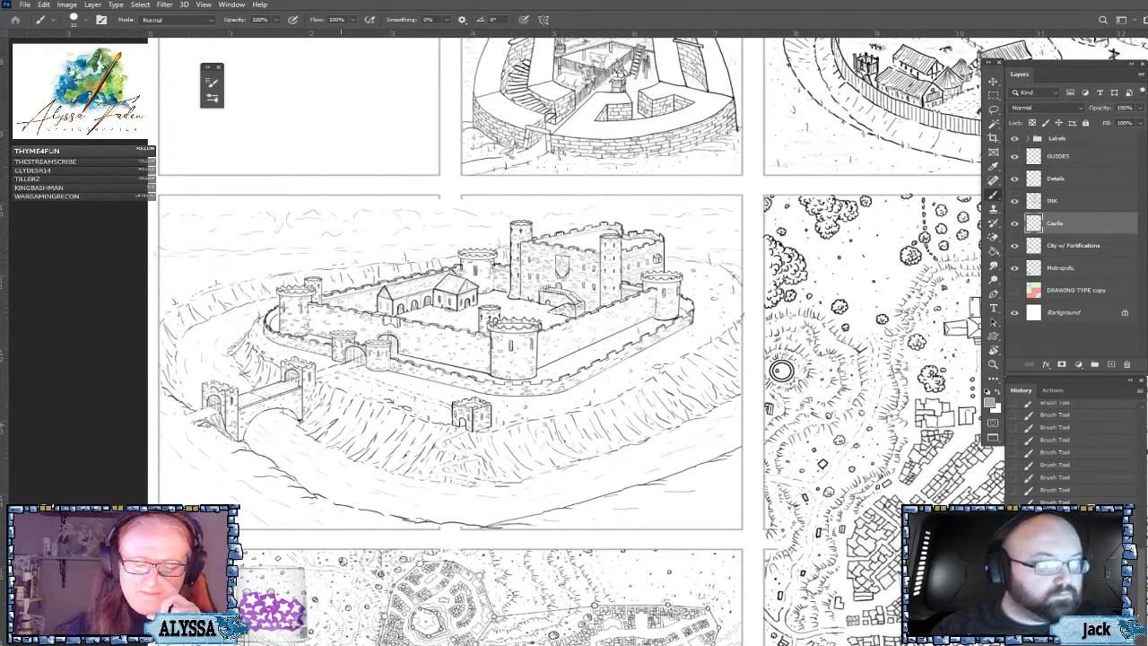
scroll(261, 395, down, 5)
drag(340, 425, 289, 344)
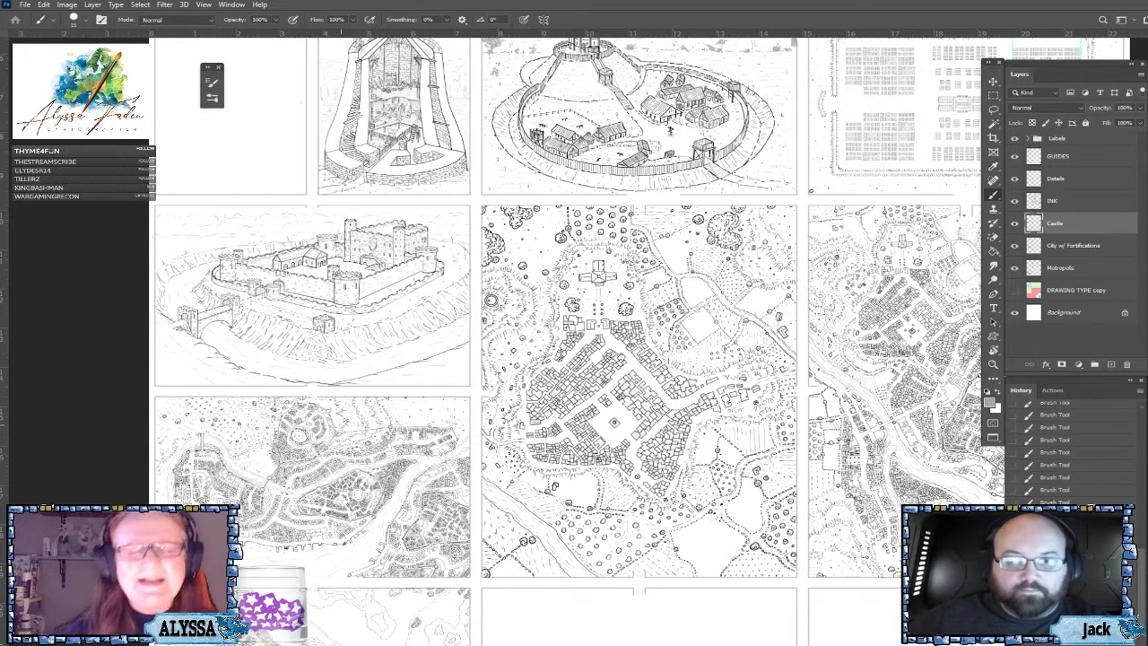
drag(340, 424, 361, 352)
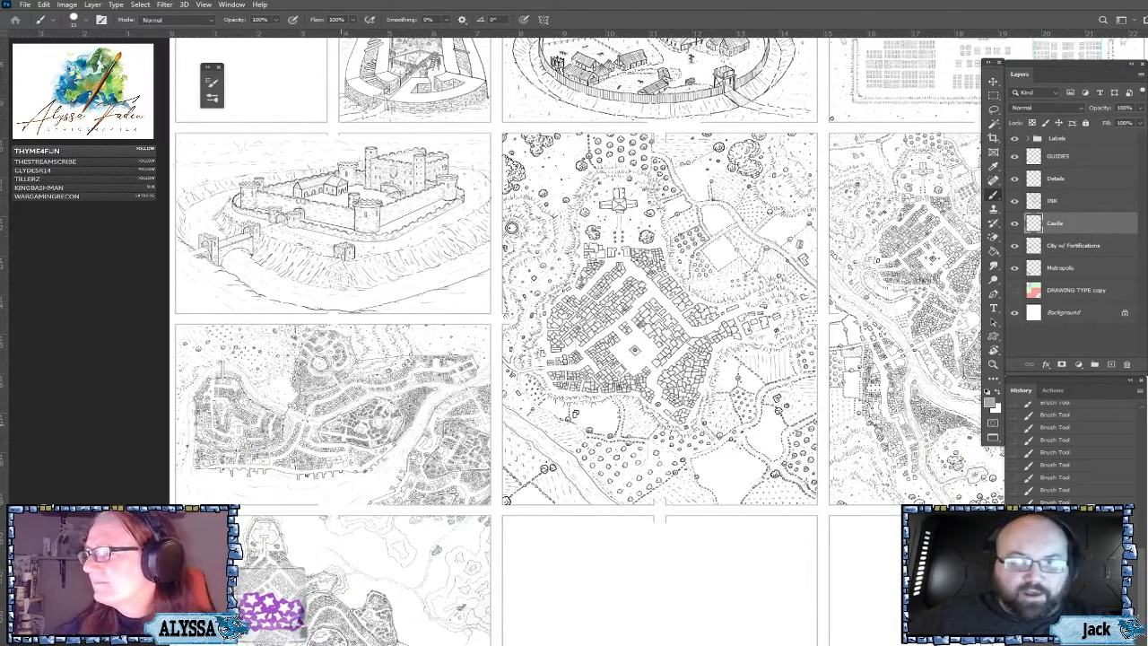
drag(341, 424, 374, 361)
drag(341, 424, 566, 141)
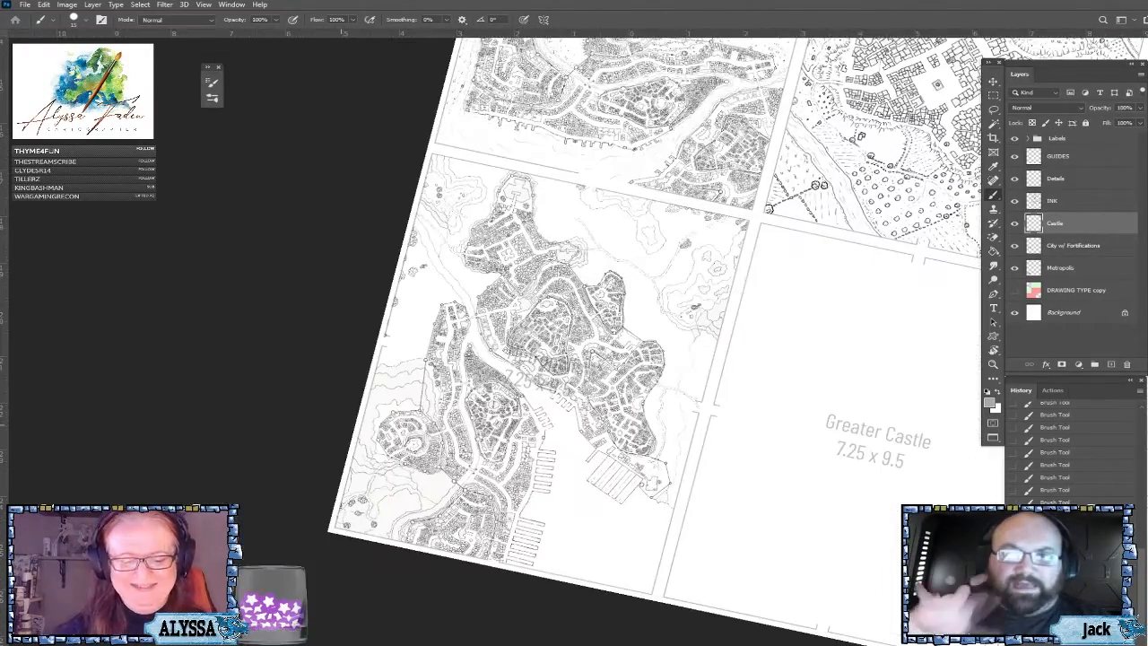
key(Escape)
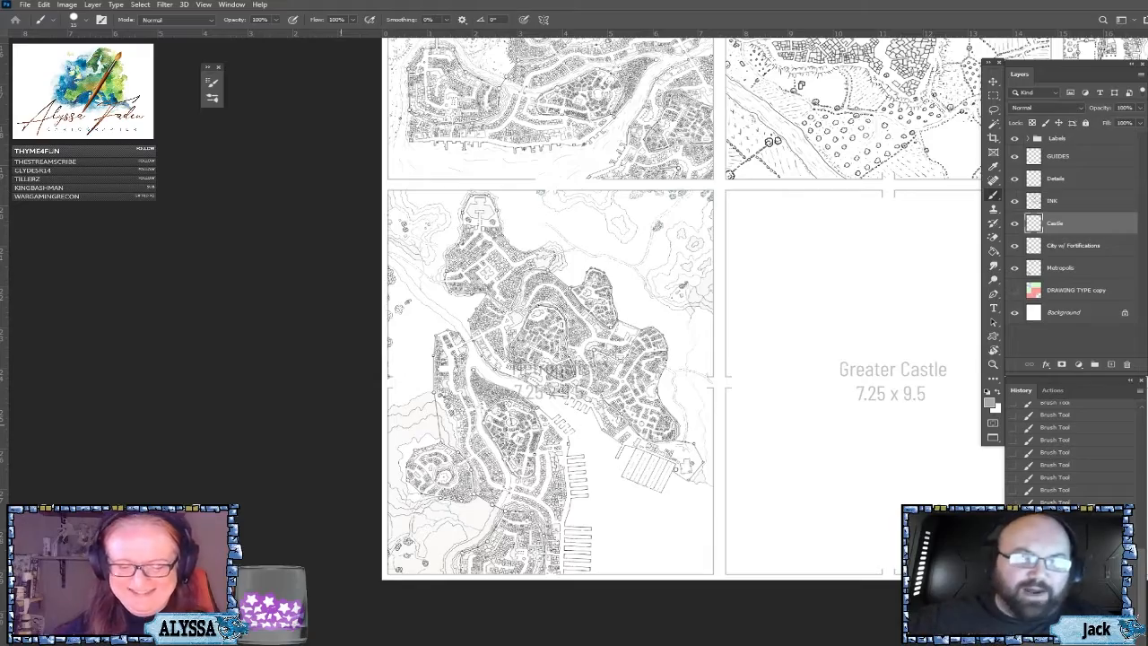
Merge the Metropolis, City w/ Fortifications, Castle and INK layers into a single layer.
scroll(547, 269, up, 3)
scroll(689, 372, up, 2)
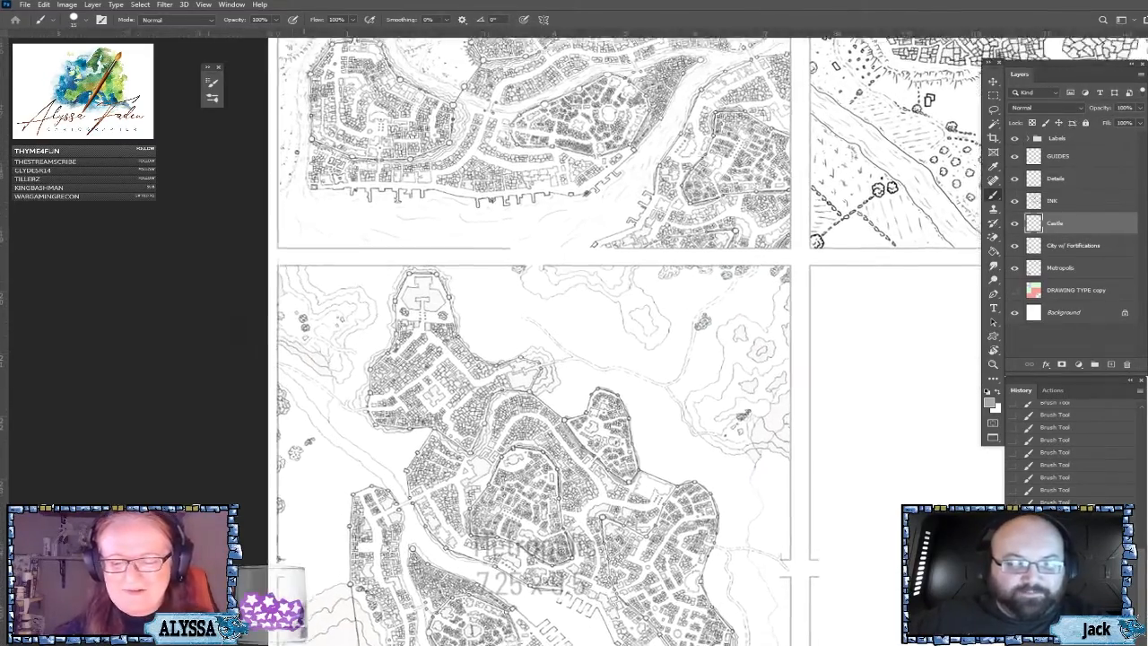
drag(574, 358, 675, 432)
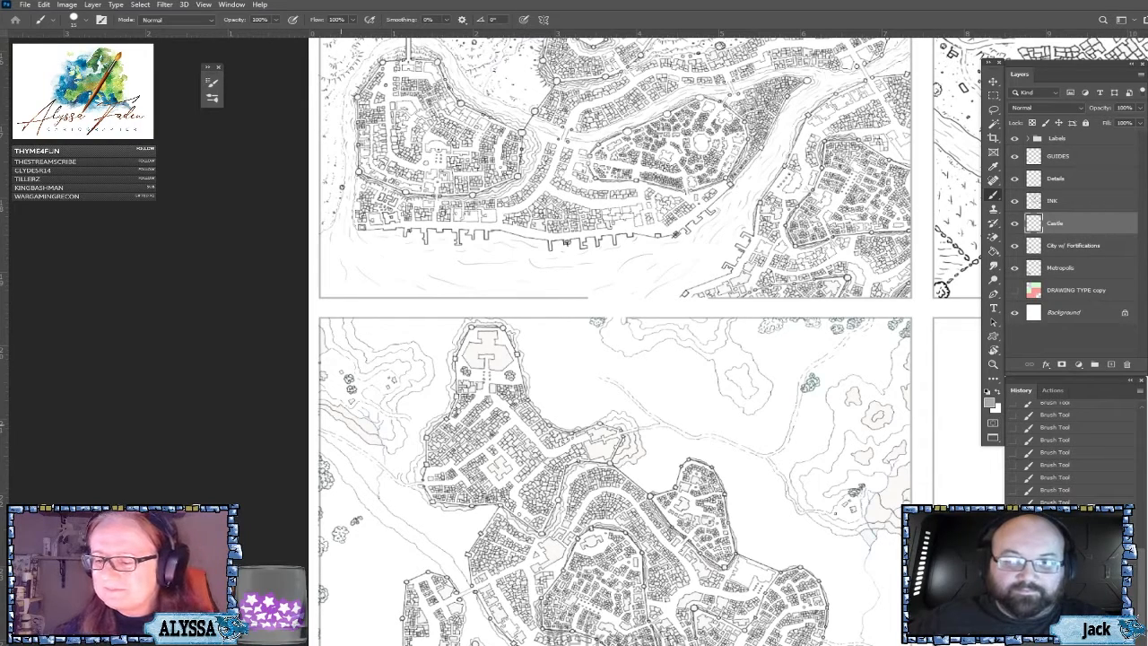
click(1090, 267)
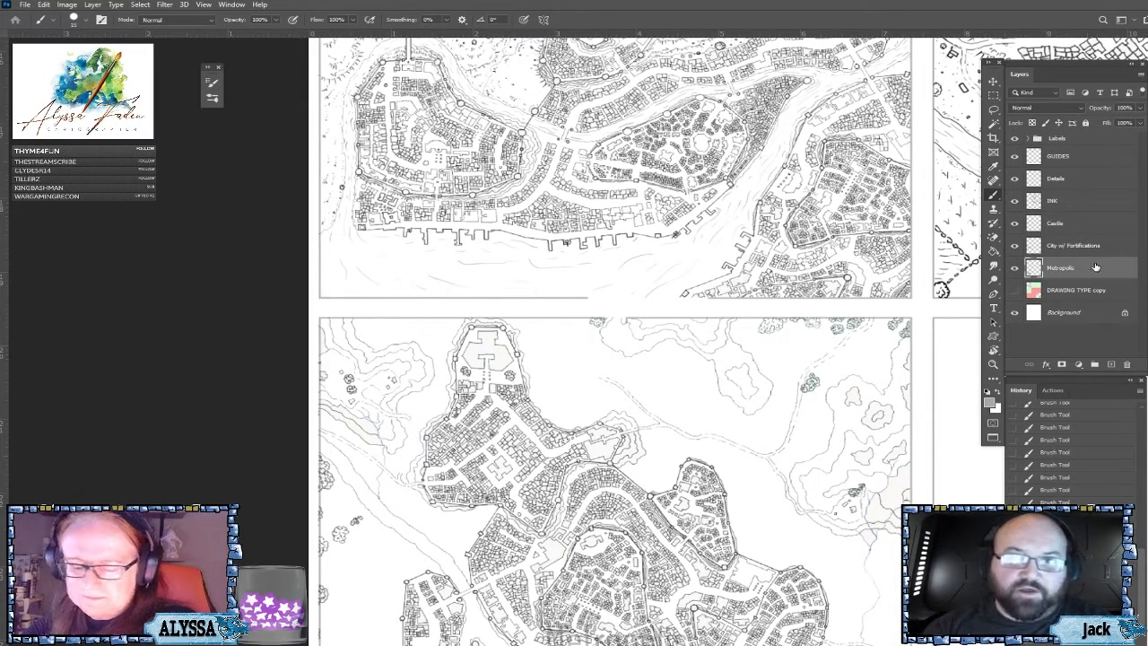
click(1078, 204)
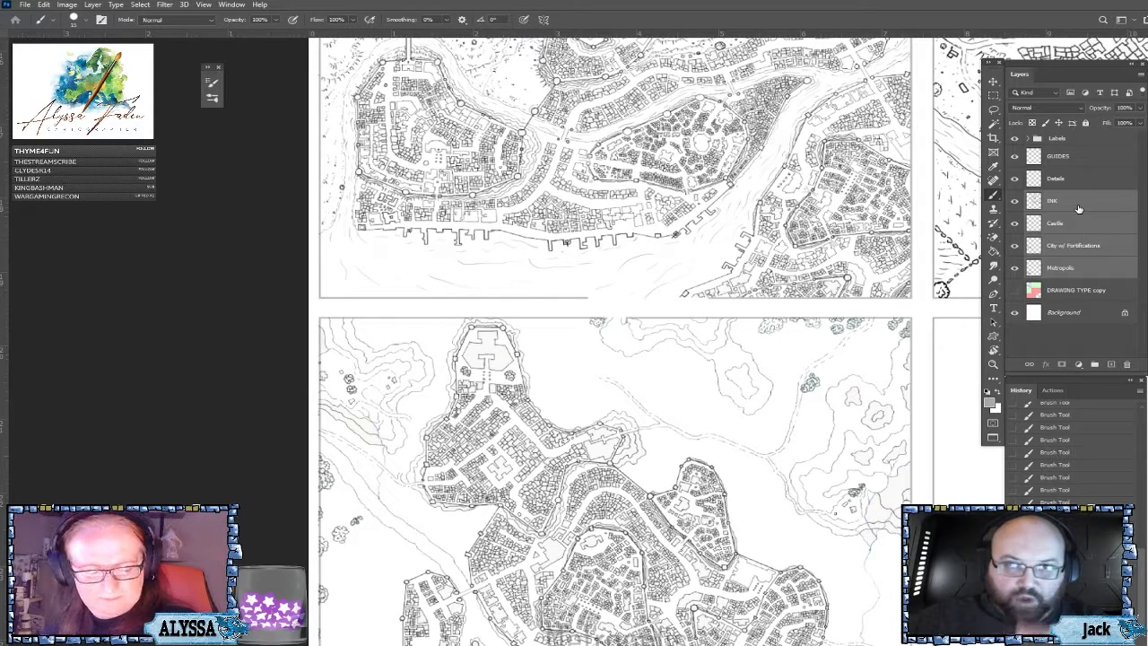
key(ctrl+e)
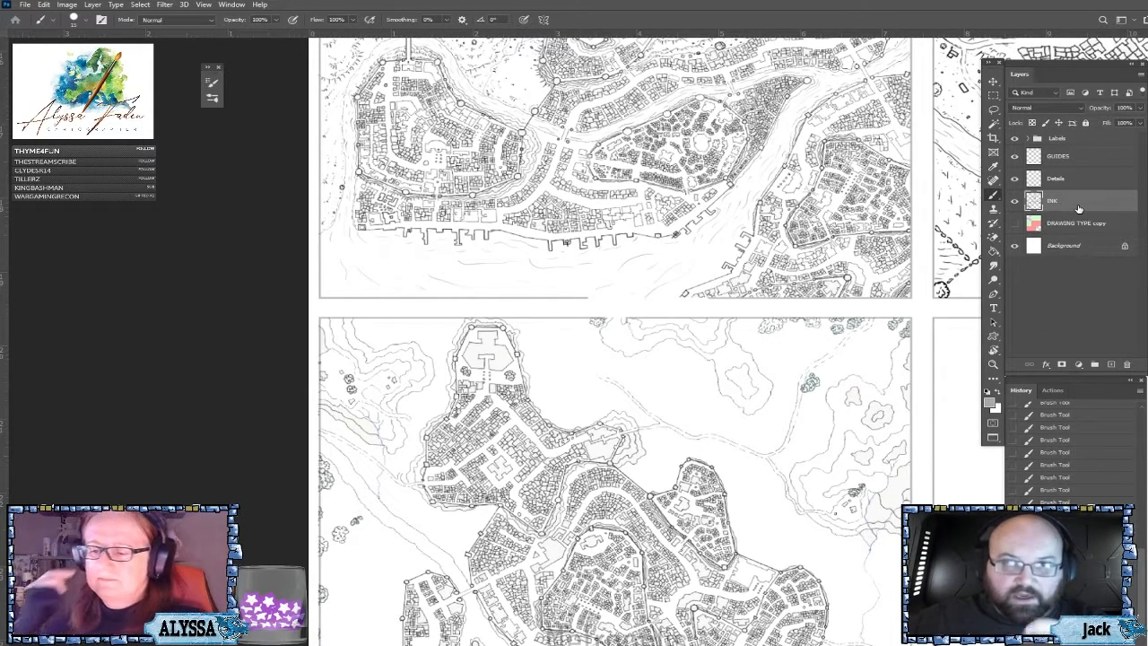
Erase the keep, trees and small details inside the walled northern tip of the Metropolis map.
key(ctrl+plus)
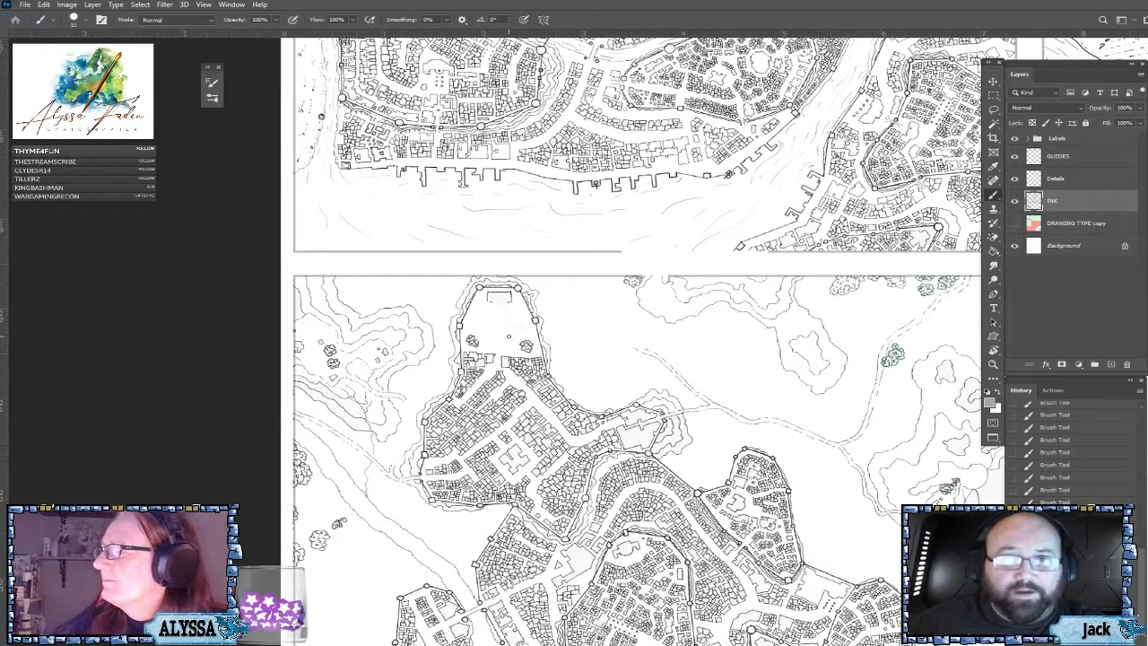
mouse_move(511, 308)
mouse_down()
mouse_move(503, 292)
mouse_move(489, 300)
mouse_up()
mouse_move(524, 341)
mouse_down()
mouse_move(528, 350)
mouse_move(468, 340)
mouse_move(502, 365)
mouse_move(507, 357)
mouse_move(489, 365)
mouse_move(486, 354)
mouse_move(498, 357)
mouse_up()
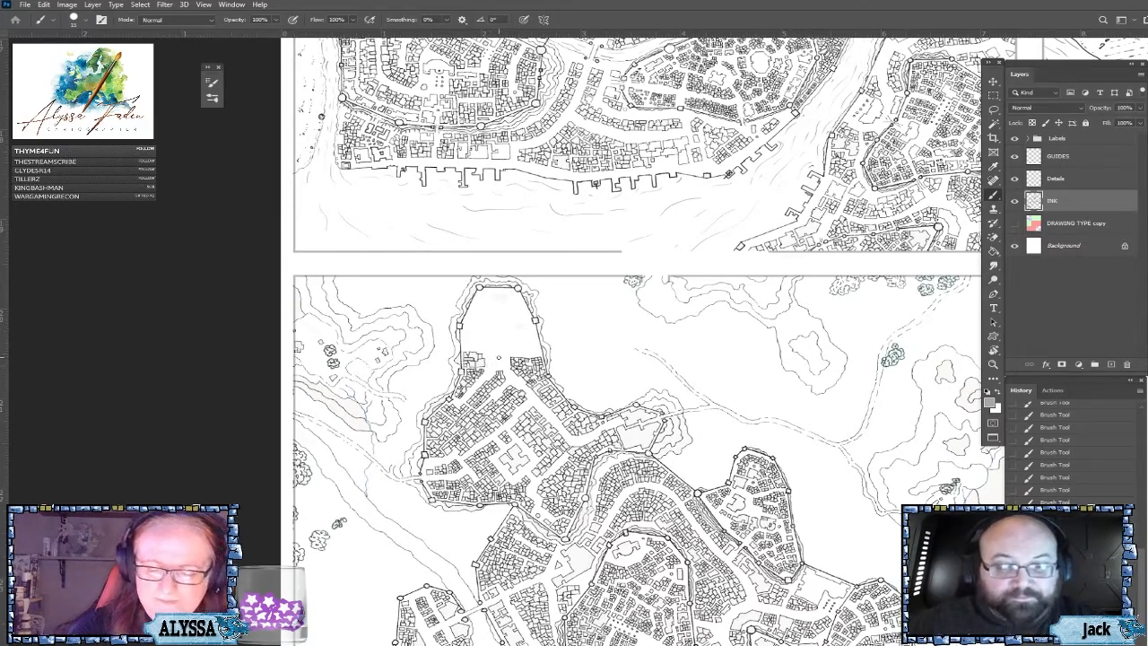
scroll(499, 356, down, 2)
scroll(499, 357, up, 3)
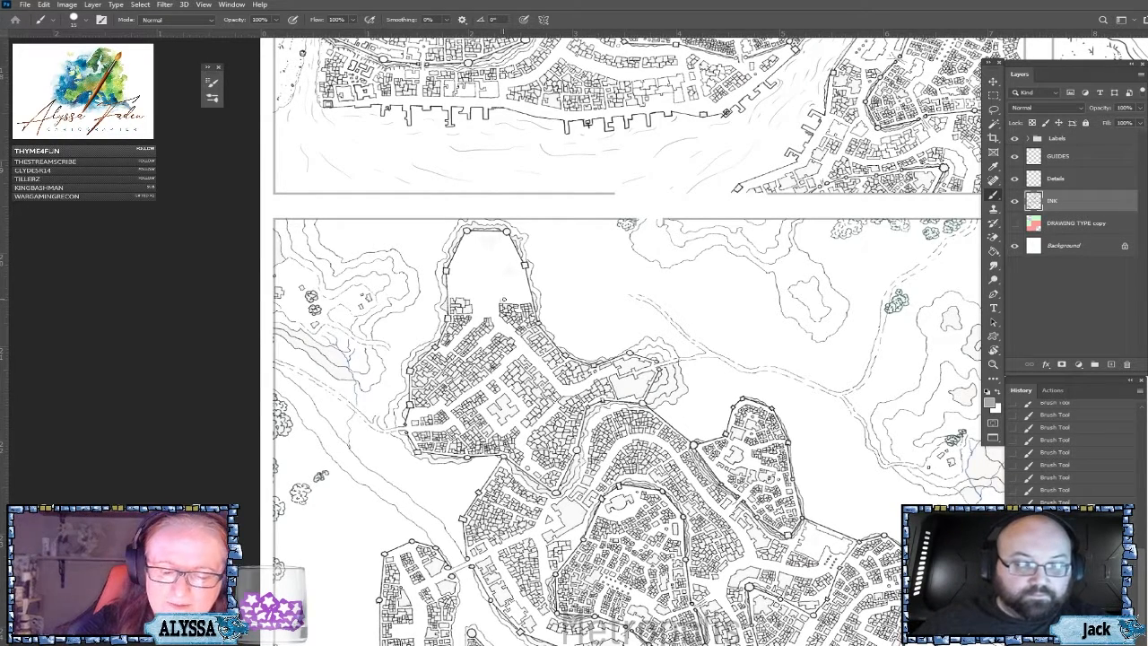
mouse_move(510, 298)
mouse_down()
mouse_move(499, 299)
mouse_move(518, 303)
mouse_up()
Set the foreground colour to black and ink the upper edges of the houses beside the cleared northern enclosure.
click(987, 392)
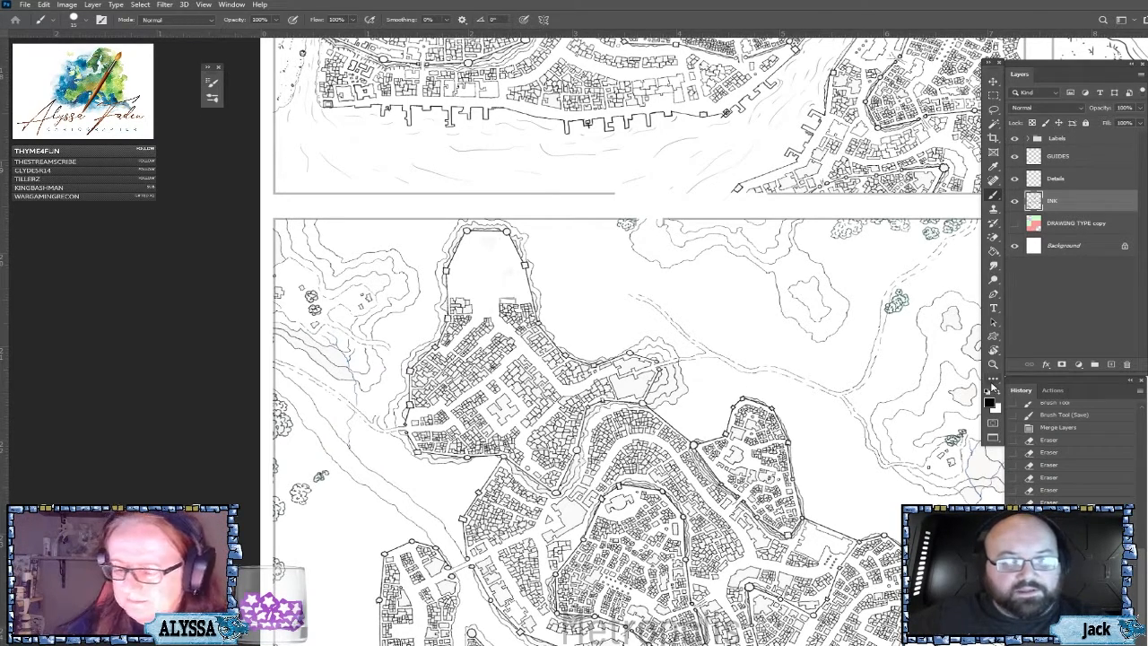
drag(500, 298, 523, 301)
drag(522, 300, 527, 301)
scroll(556, 301, down, 2)
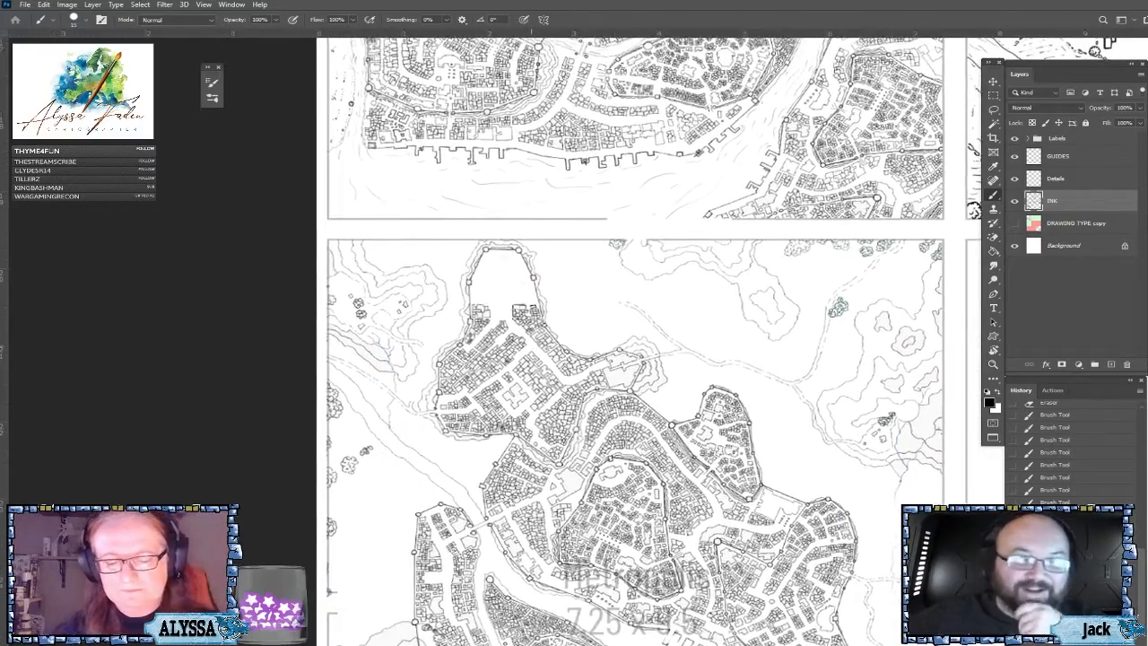
Ink small dark building details in the open plaza northwest of the Metropolis's central walled district.
scroll(556, 301, down, 3)
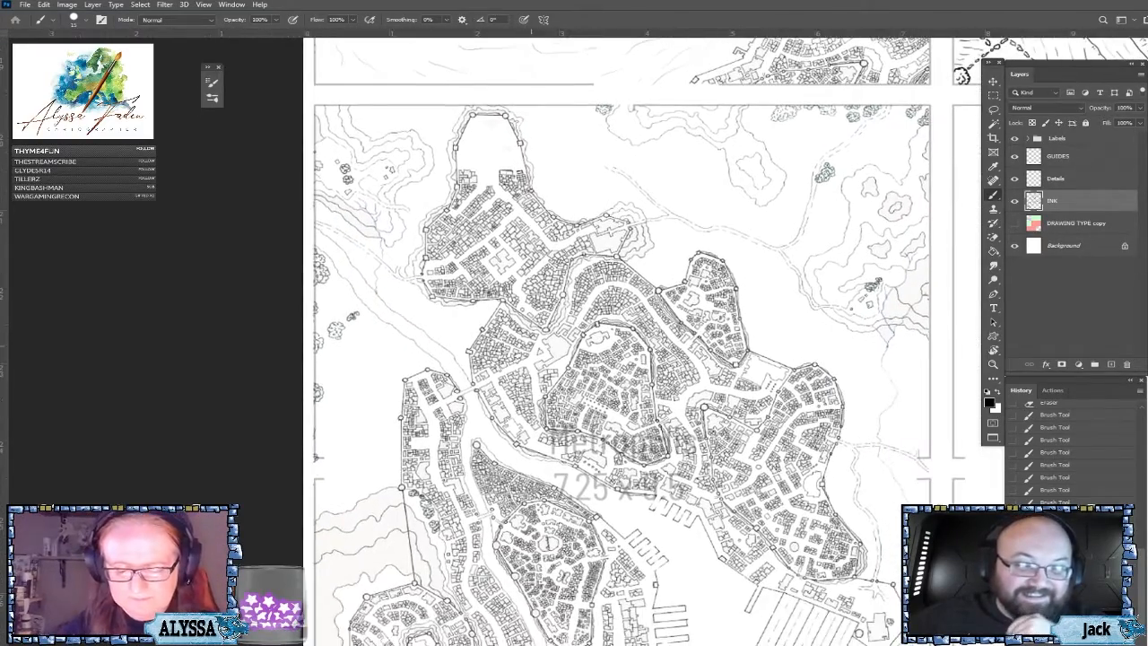
scroll(546, 368, up, 2)
drag(536, 340, 543, 330)
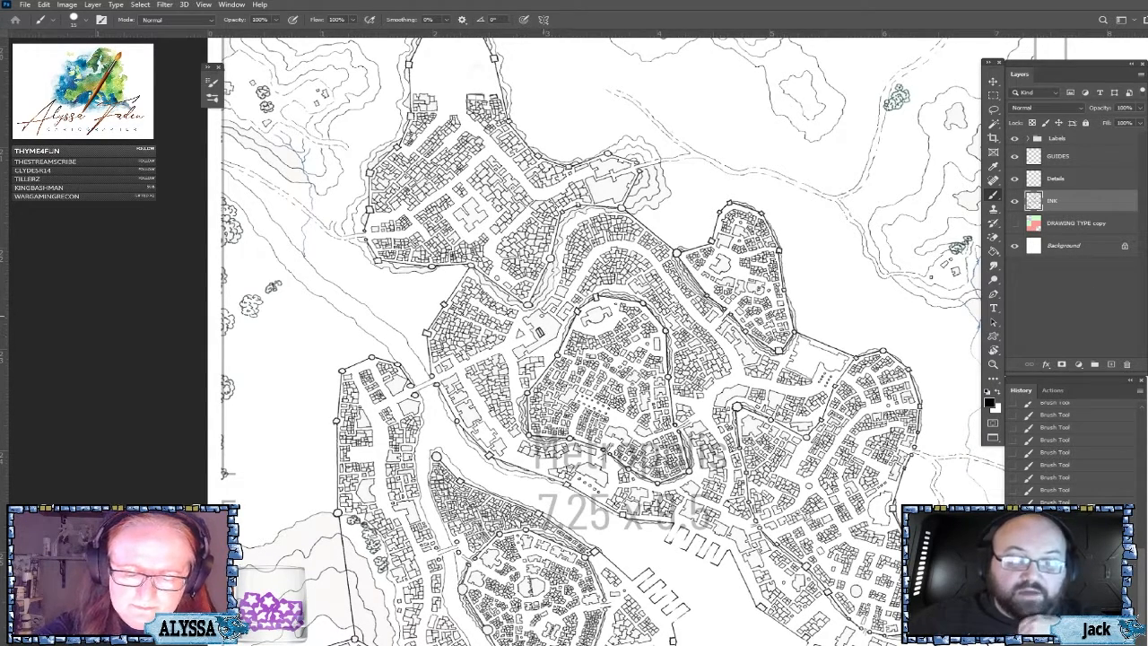
drag(533, 319, 540, 317)
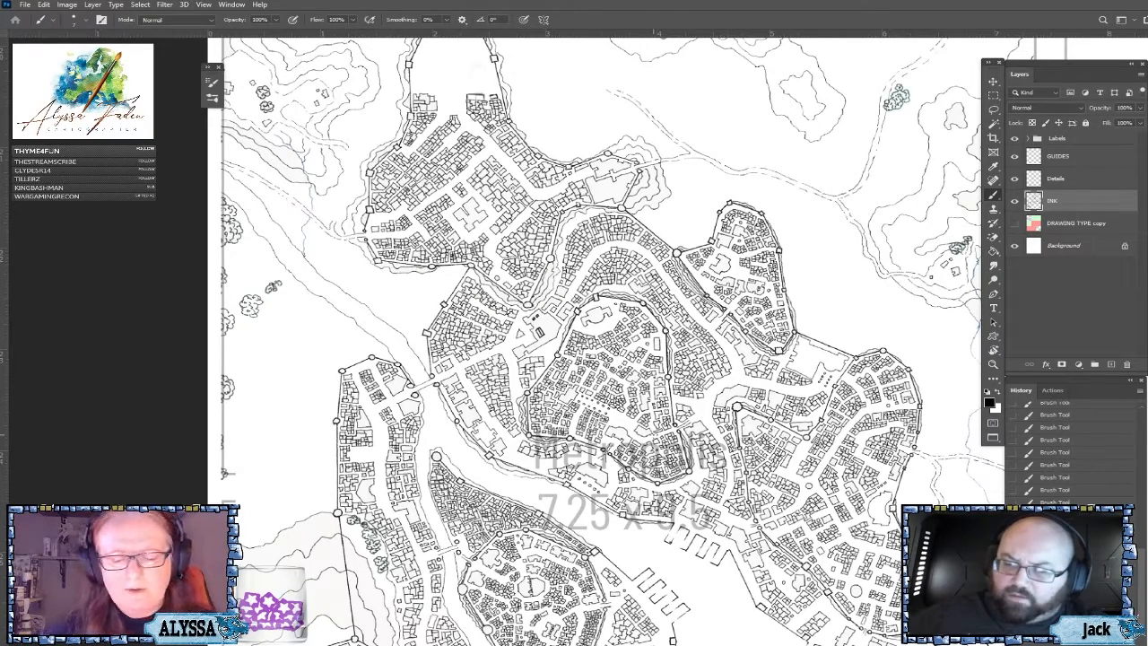
Hide the Metropolis 7.25 x 9.5 text layer in the Labels group.
scroll(537, 315, down, 2)
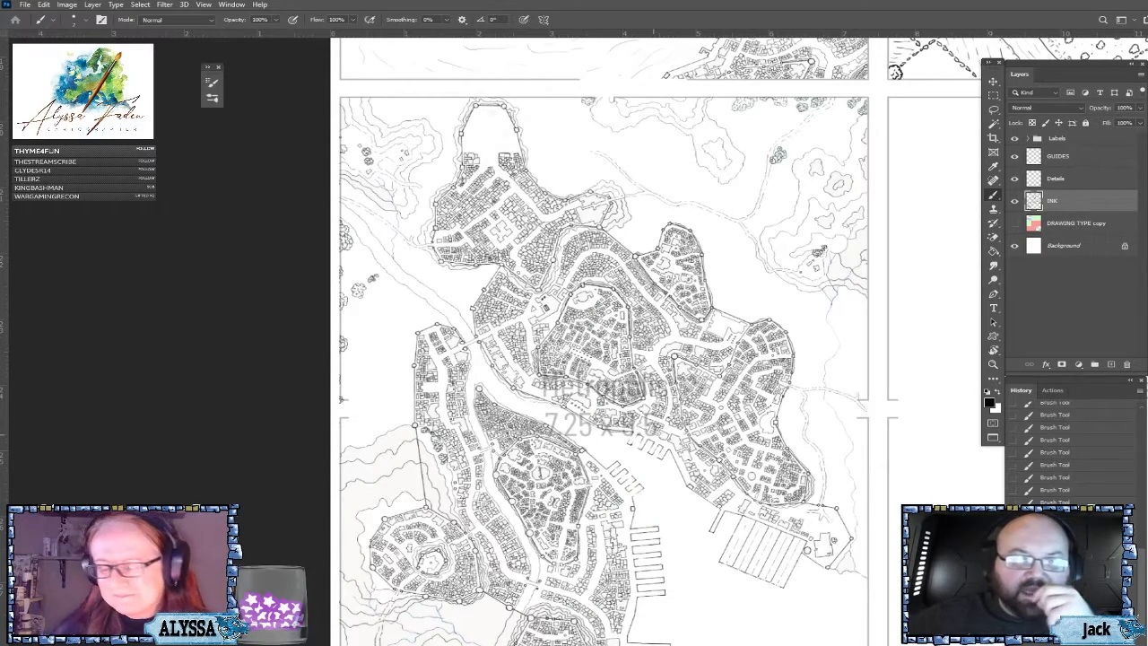
scroll(653, 434, up, 2)
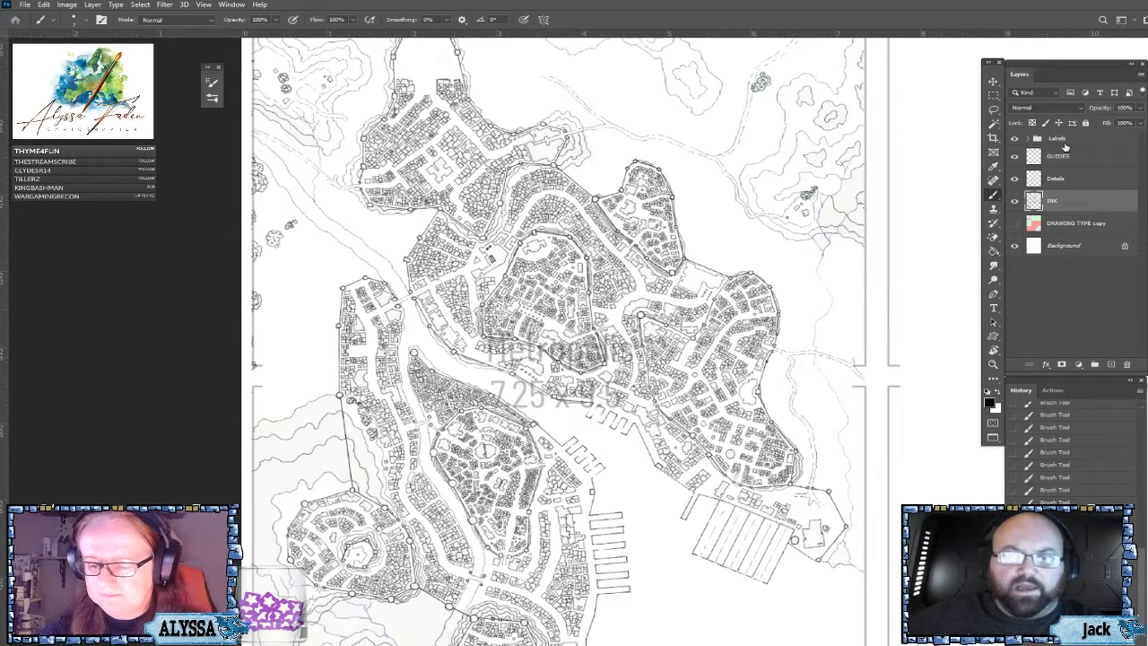
click(1027, 139)
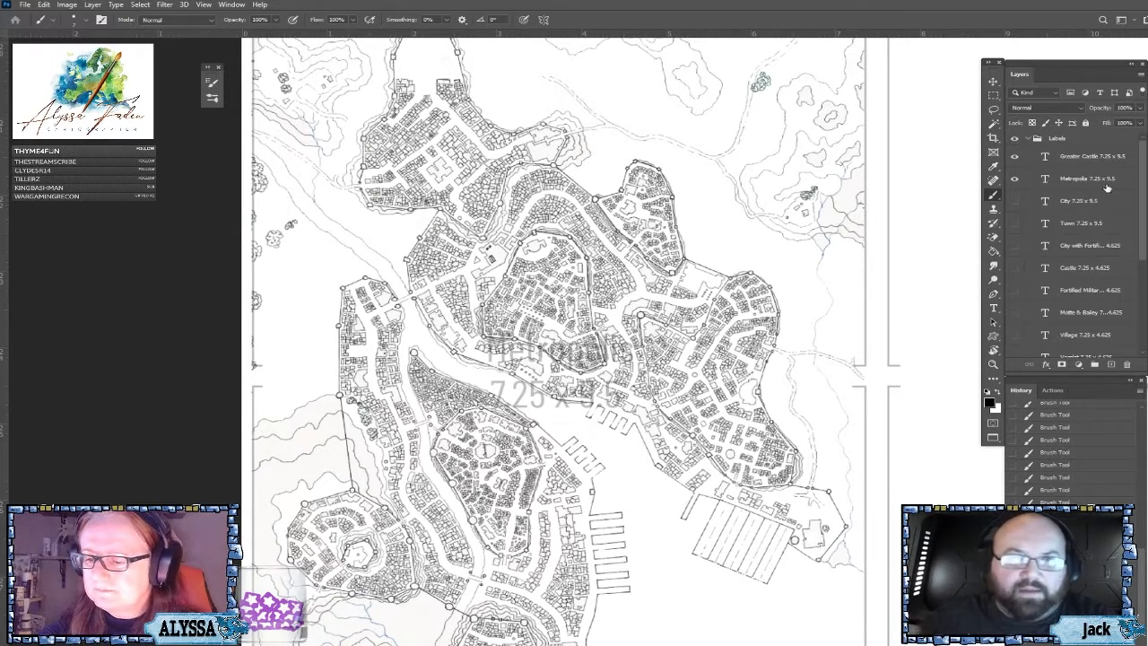
click(1014, 178)
click(1028, 139)
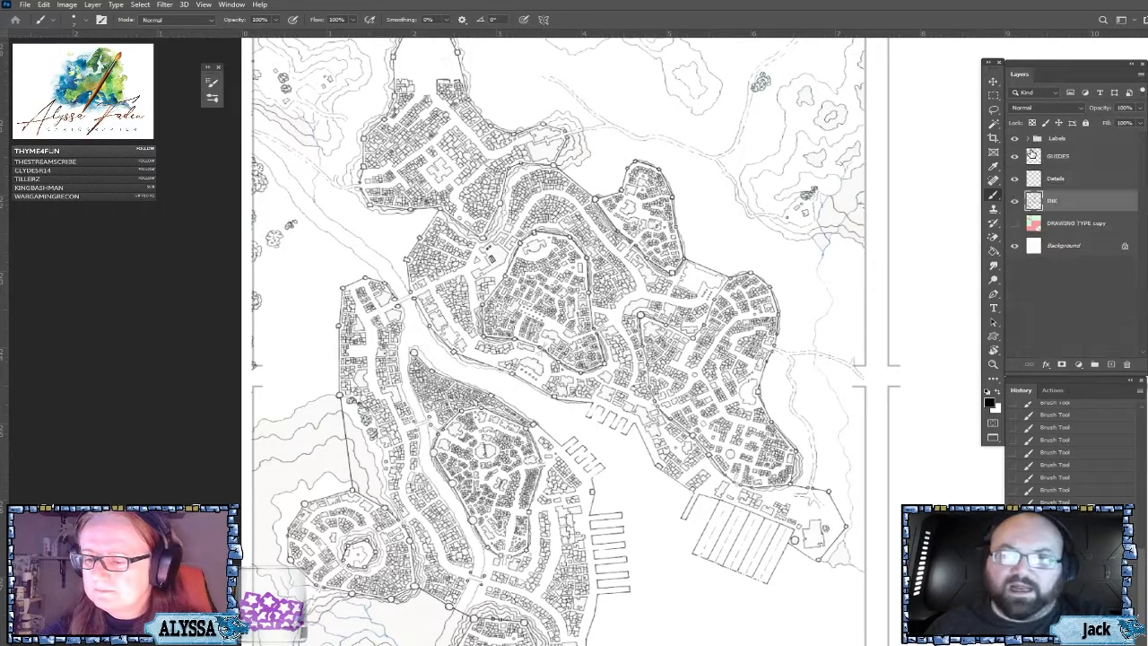
Erase the narrow comb-shaped piers on both banks of the Metropolis river mouth, leaving only their stubs along the quays.
drag(541, 350, 524, 260)
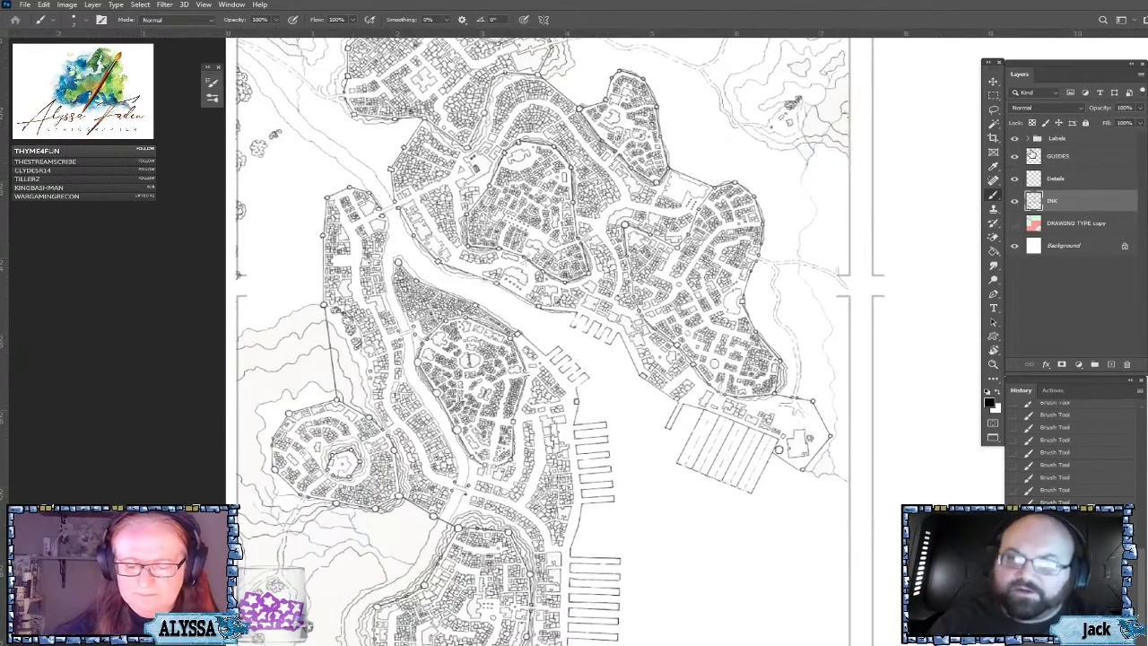
scroll(525, 260, up, 1)
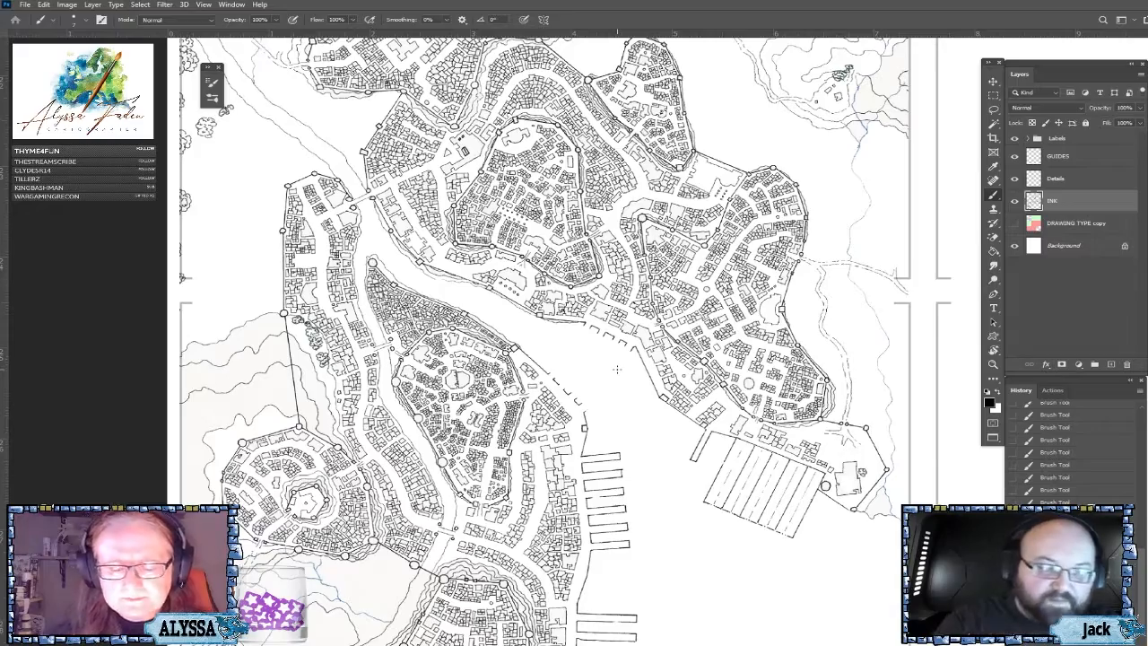
scroll(616, 369, up, 1)
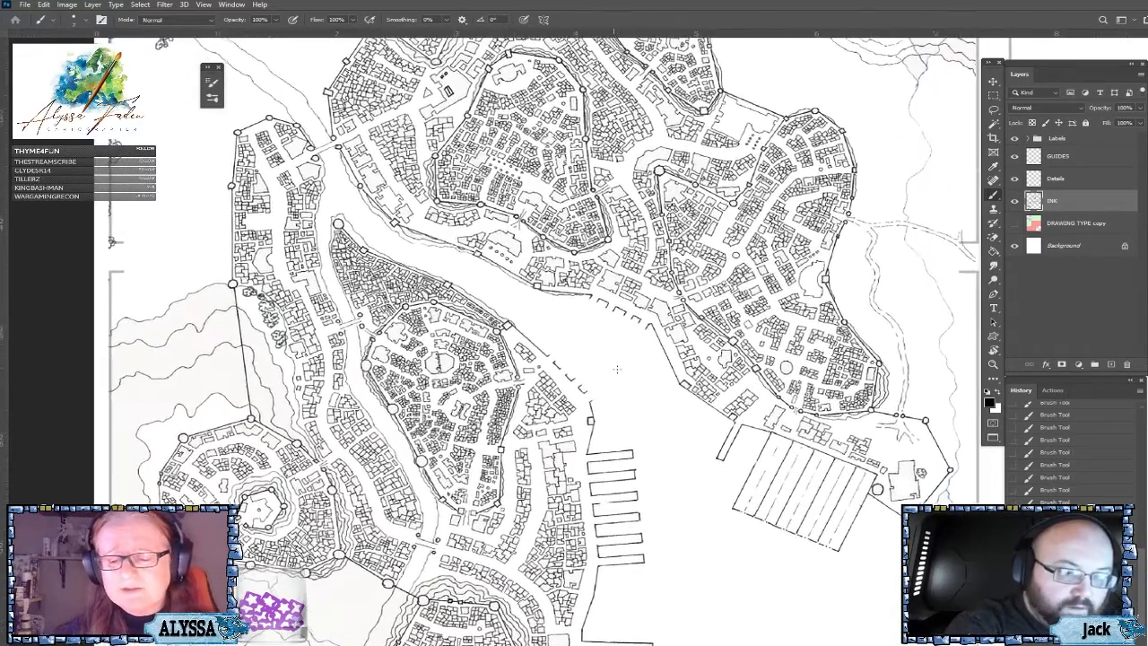
scroll(617, 369, up, 1)
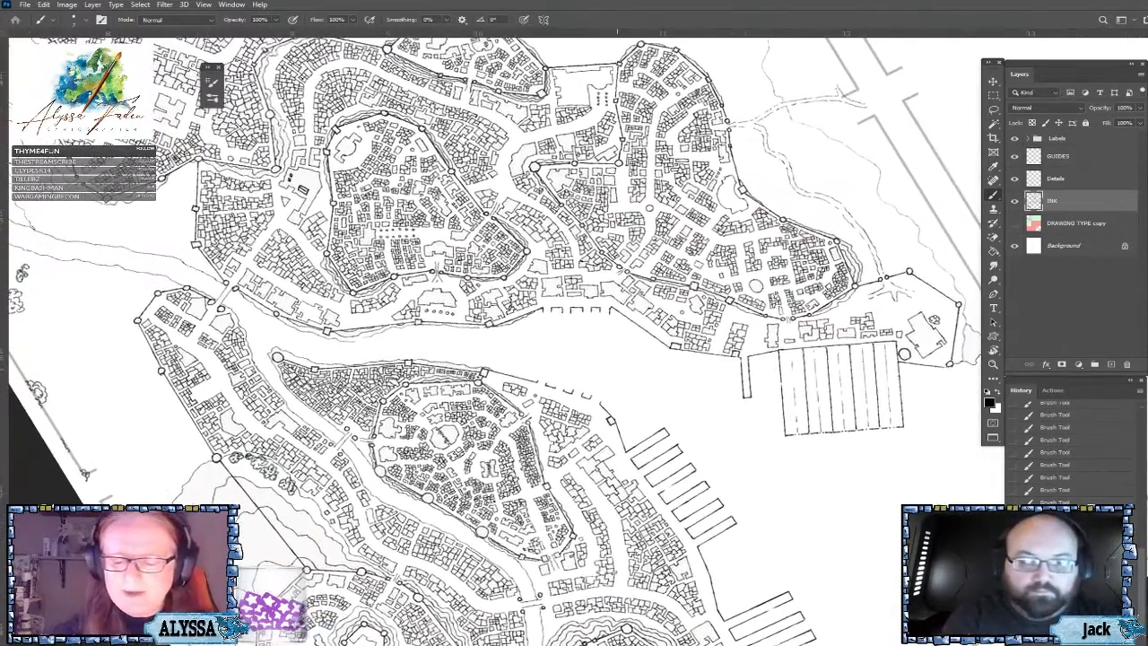
scroll(617, 369, up, 1)
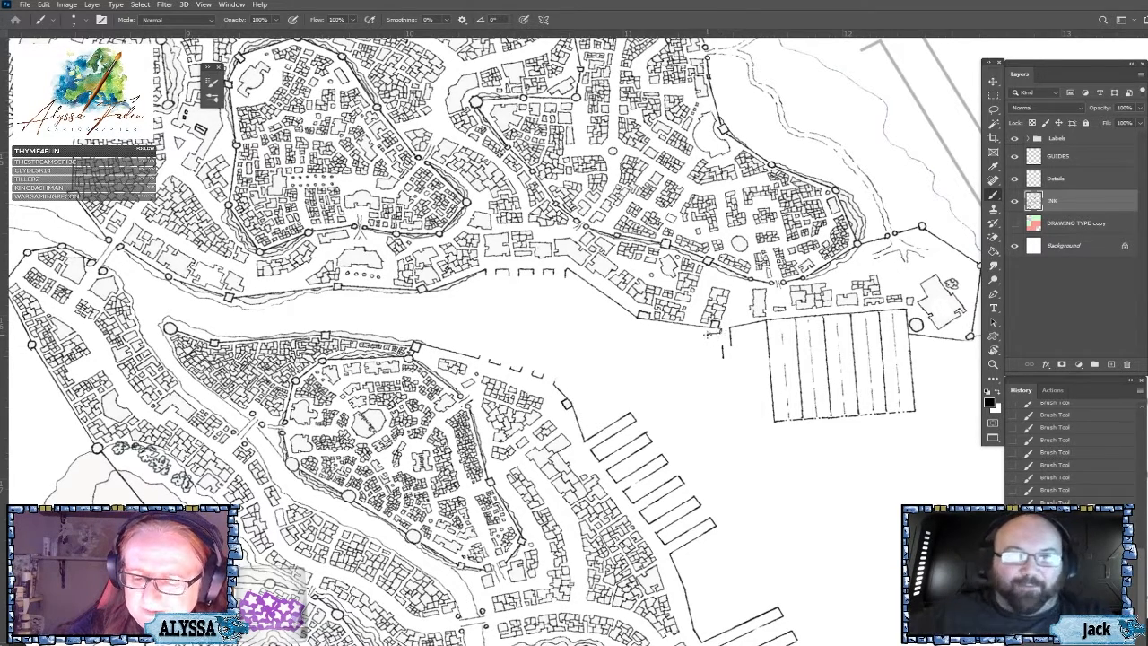
Ink a small hooked pier with short side landings on the northern shore, just west of the large striped dock.
drag(707, 336, 729, 352)
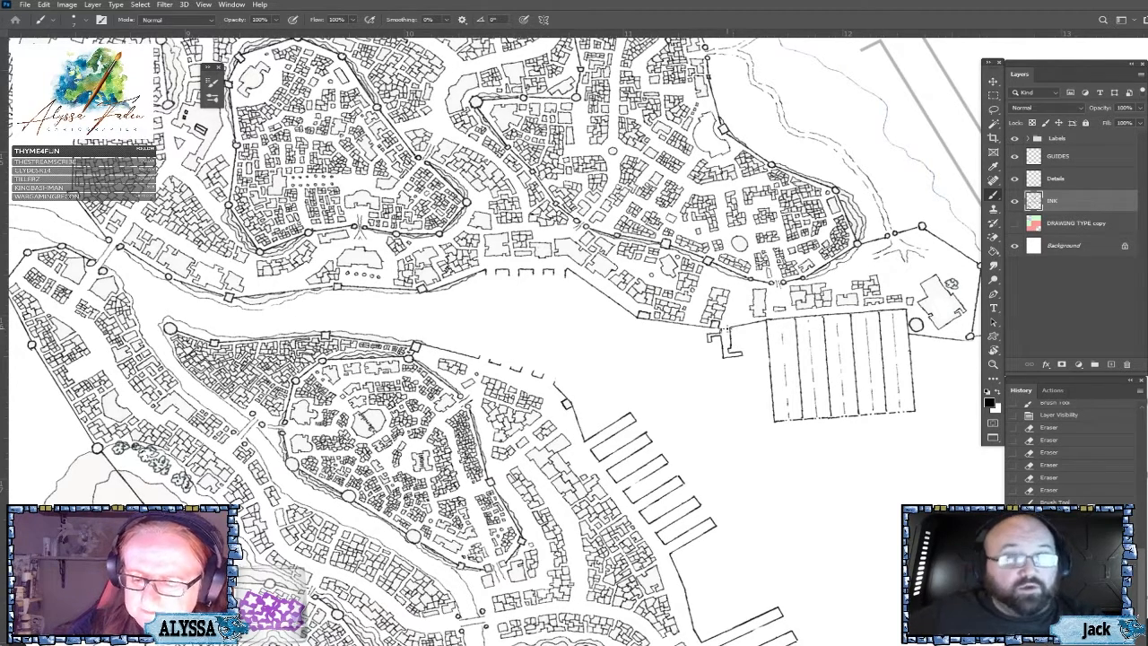
click(731, 329)
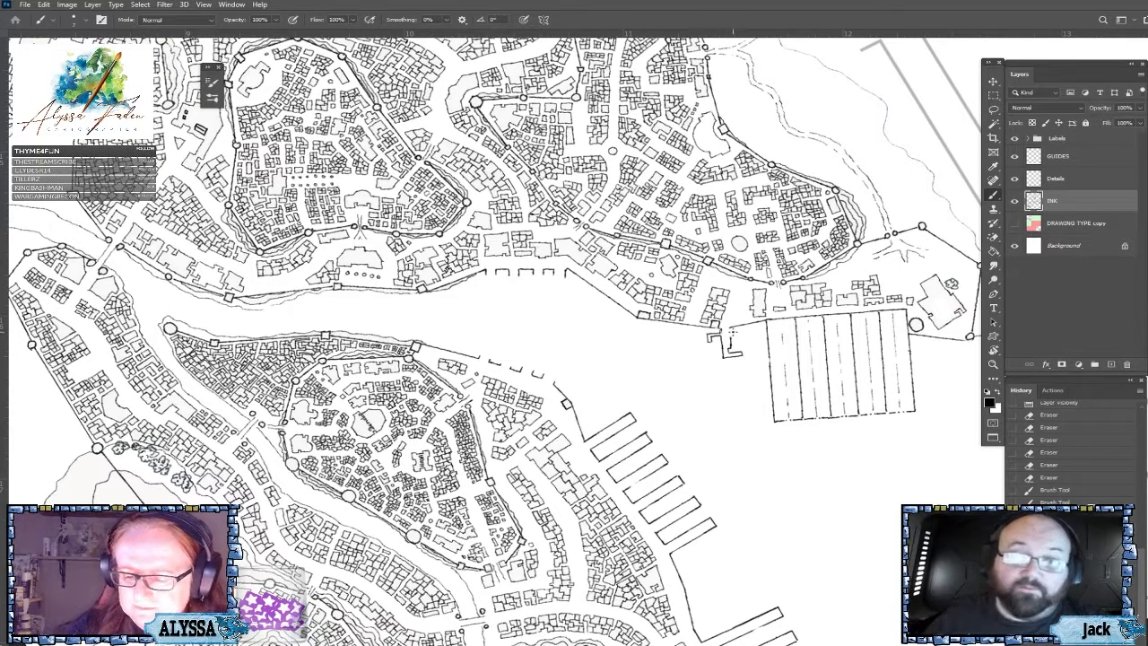
click(731, 331)
click(731, 333)
click(731, 334)
click(731, 333)
click(731, 334)
click(730, 334)
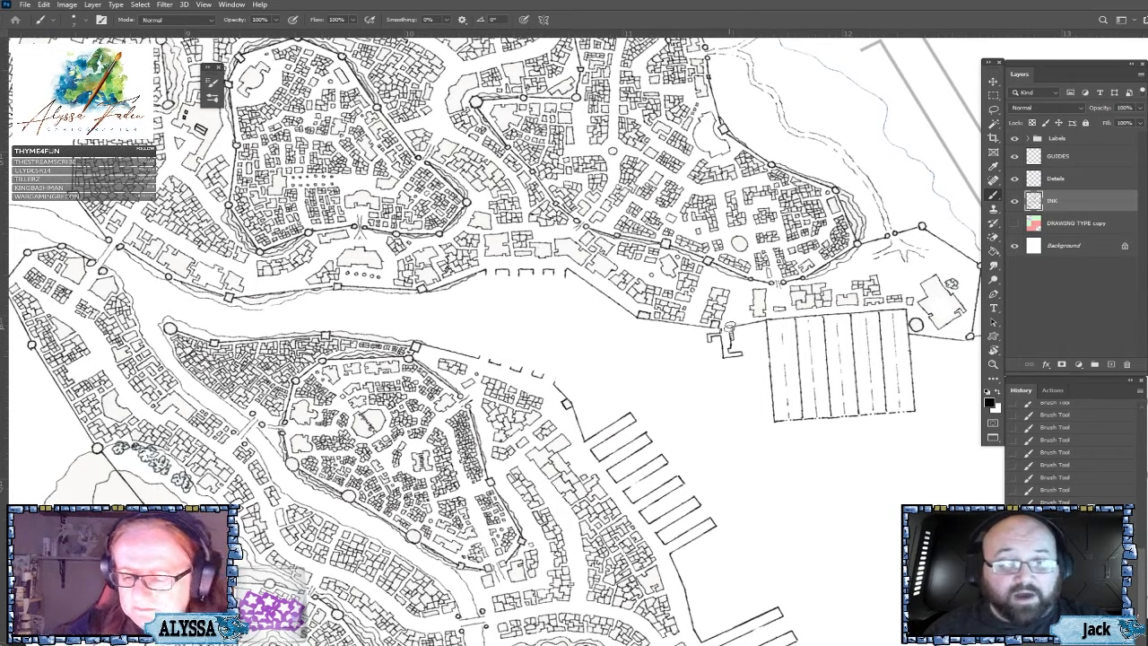
drag(743, 325, 738, 325)
drag(732, 329, 738, 328)
drag(734, 332, 739, 331)
Ink a row of short, irregular L-shaped piers over the stubs on the northern river bank.
key(ctrl+minus)
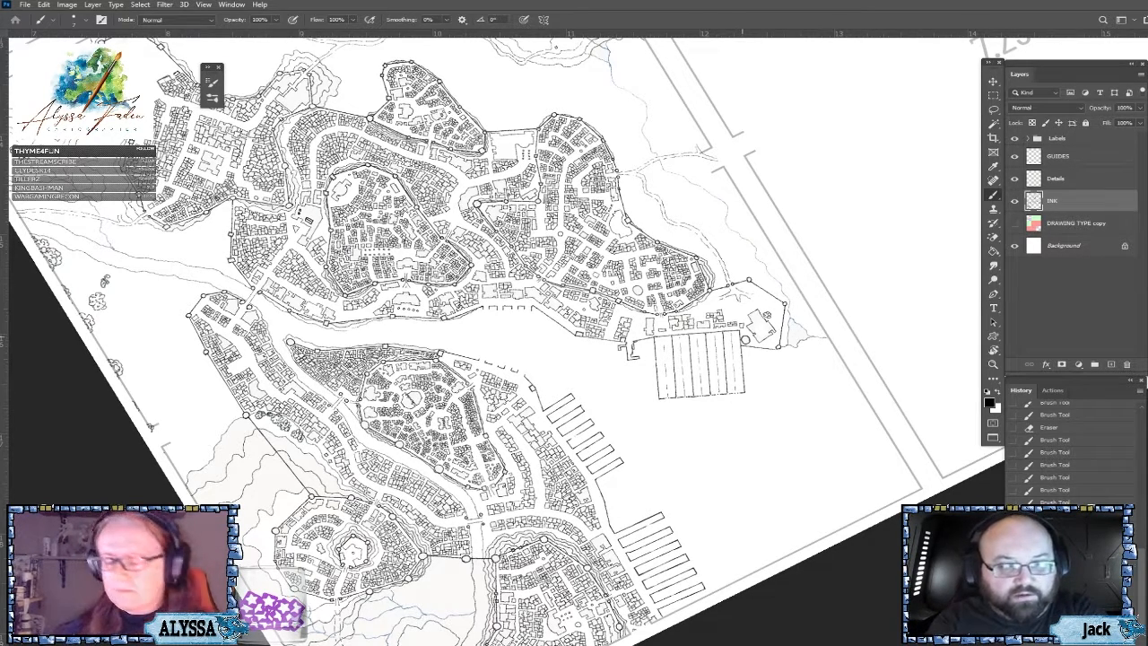
scroll(497, 394, down, 1)
scroll(430, 313, up, 2)
scroll(338, 262, up, 2)
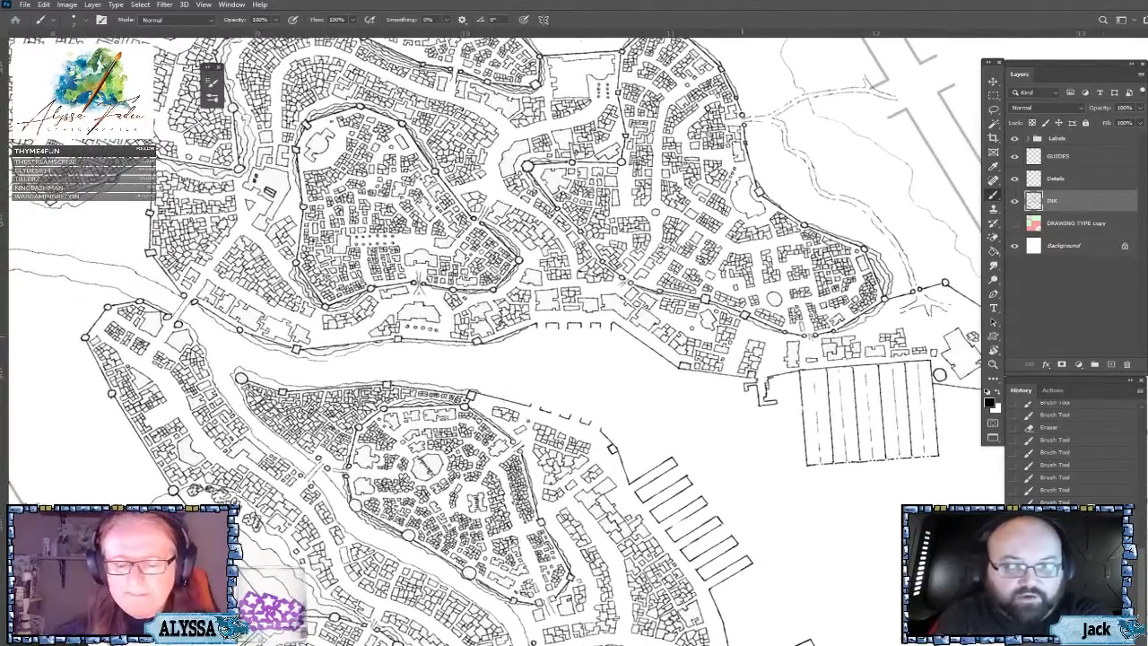
scroll(338, 262, down, 1)
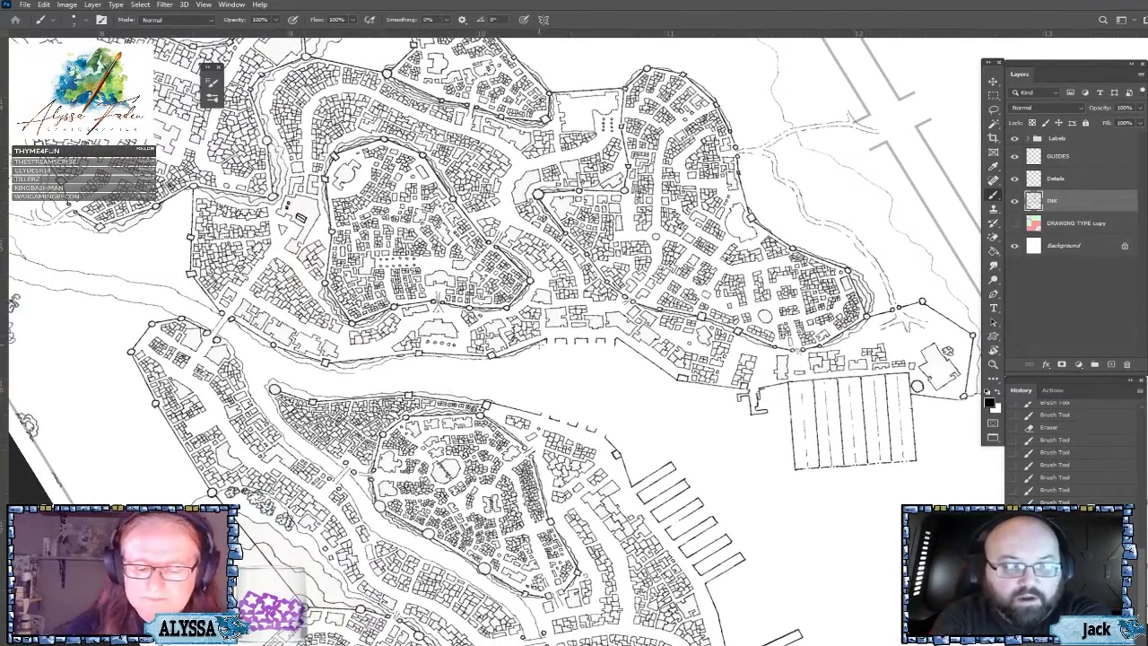
click(546, 342)
click(546, 348)
drag(547, 349, 593, 351)
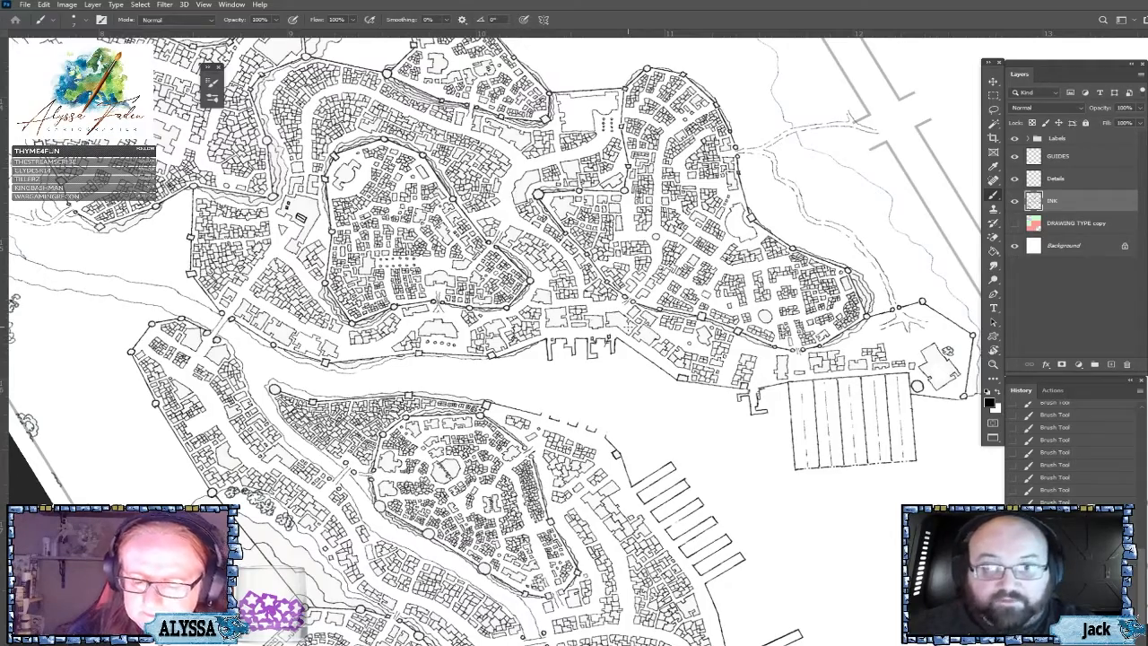
Ink short T-shaped and uneven piers on the opposite river bank, over the stubs beside the walled oval district.
scroll(627, 327, down, 4)
scroll(627, 326, up, 3)
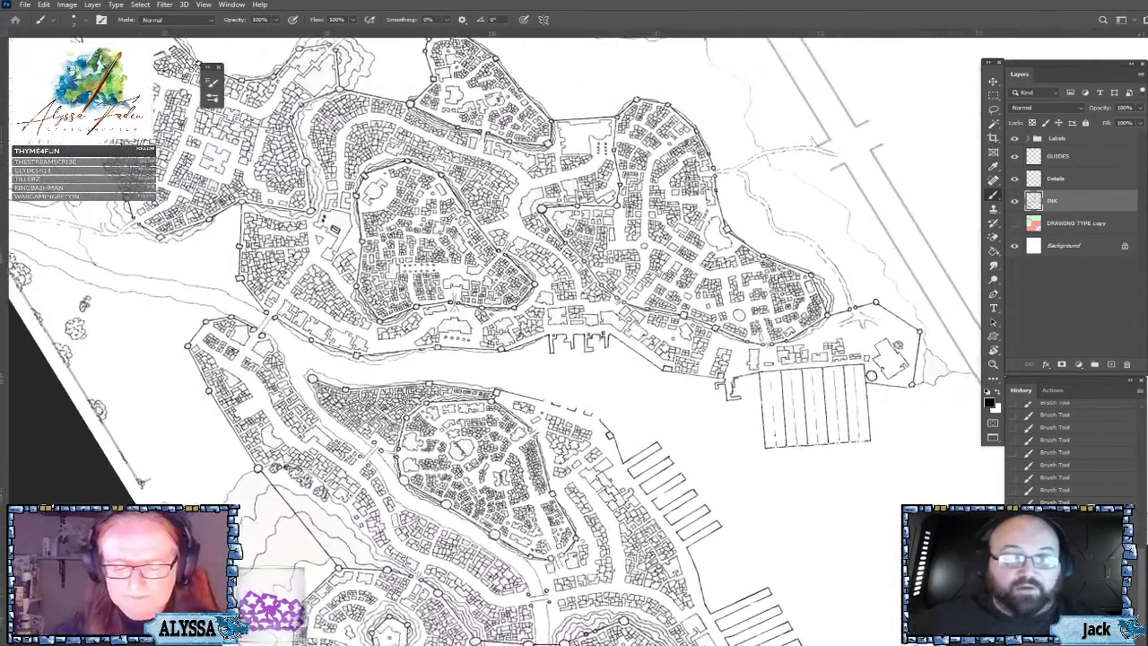
scroll(628, 327, down, 4)
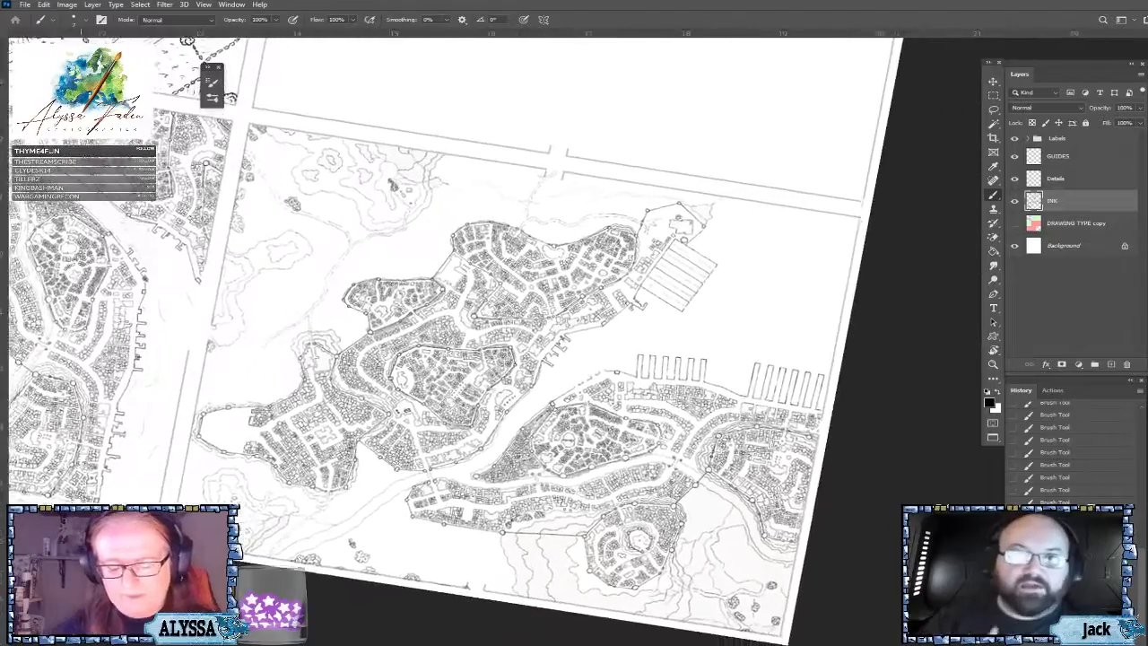
scroll(466, 323, up, 3)
scroll(789, 316, up, 1)
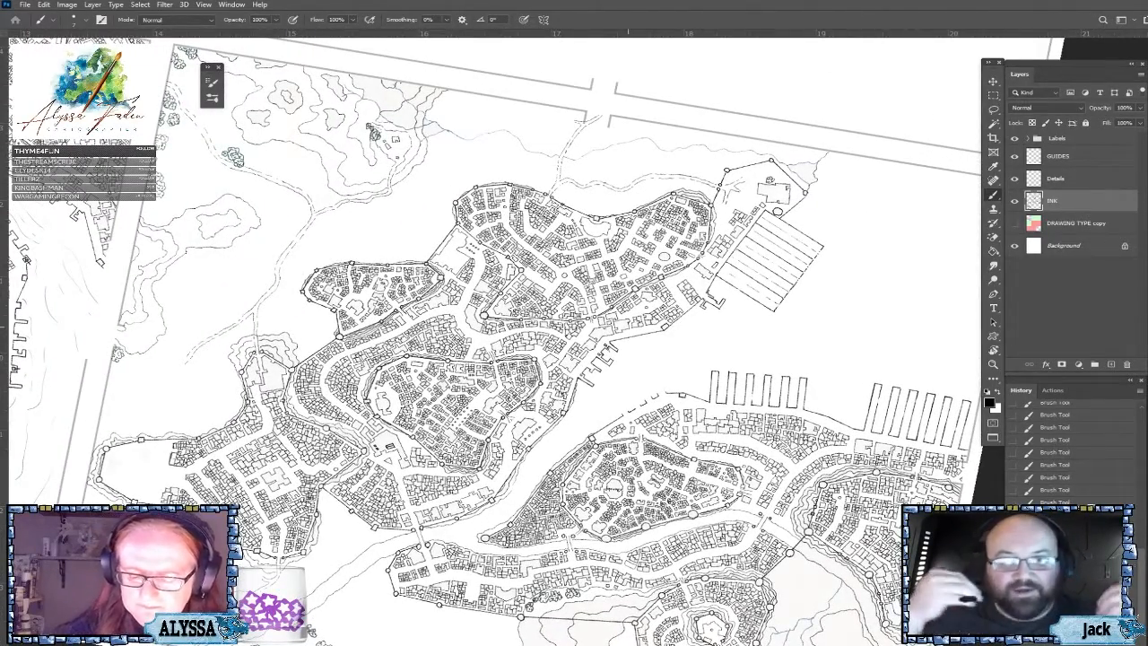
scroll(775, 269, up, 1)
scroll(494, 340, down, 4)
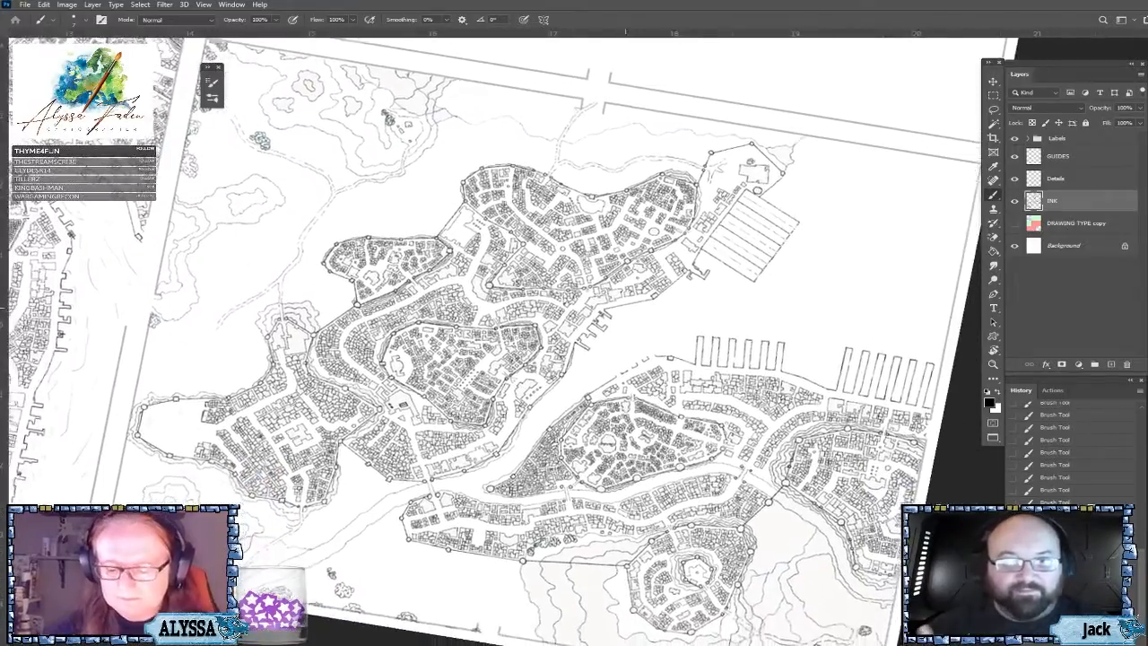
scroll(493, 341, up, 5)
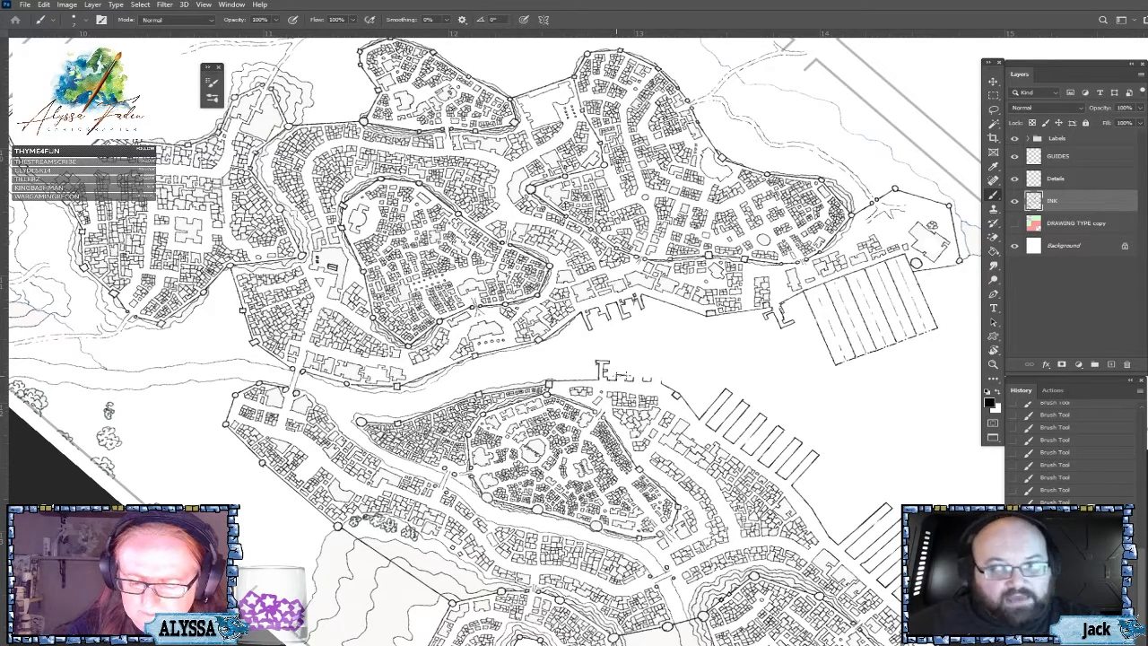
mouse_move(618, 370)
mouse_down()
mouse_move(645, 382)
mouse_move(654, 361)
mouse_move(658, 380)
mouse_move(662, 371)
mouse_up()
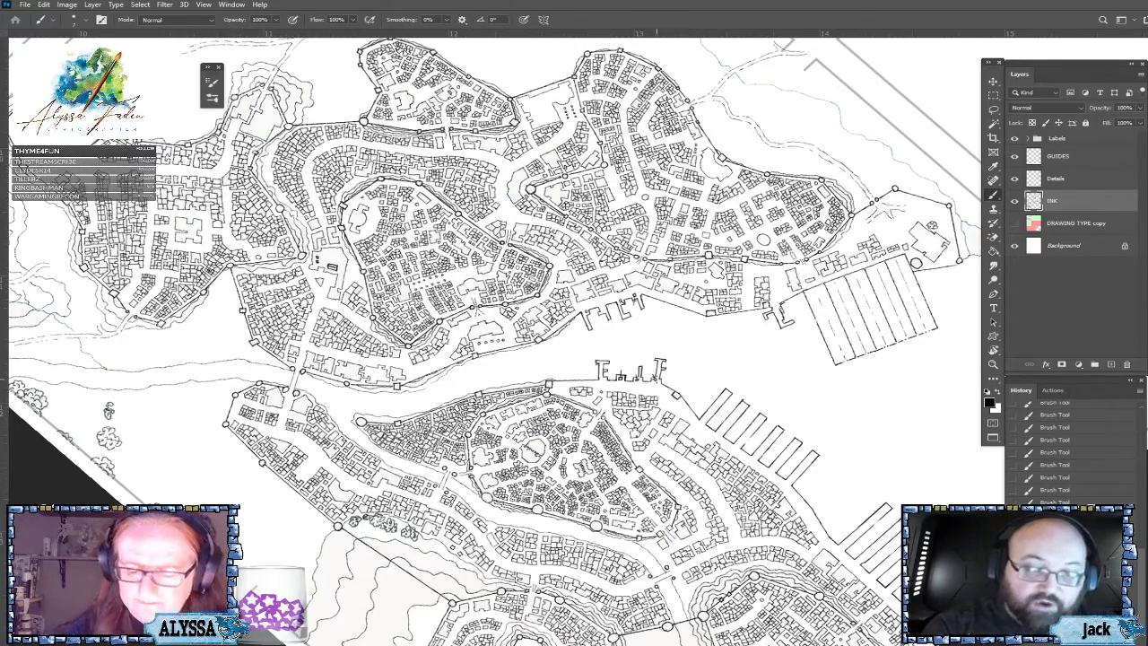
Erase the two groups of long rectangular piers along the southern district's eastern quay, leaving short stubs at the wall.
key(ctrl+minus)
drag(656, 379, 556, 327)
key(ctrl+minus)
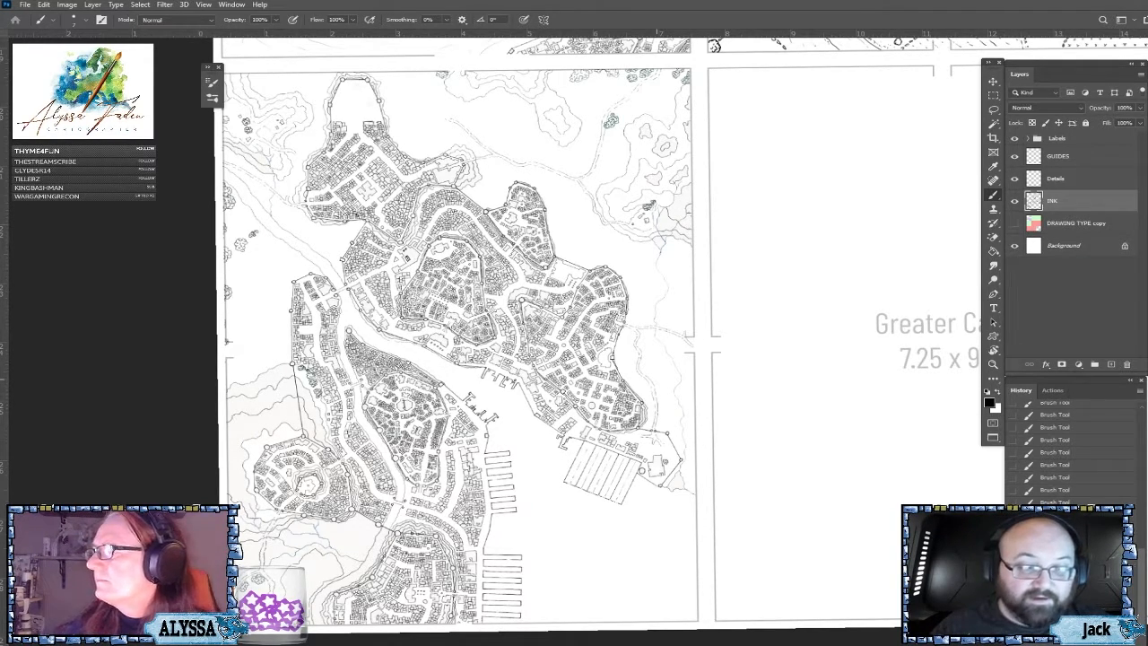
scroll(538, 359, up, 4)
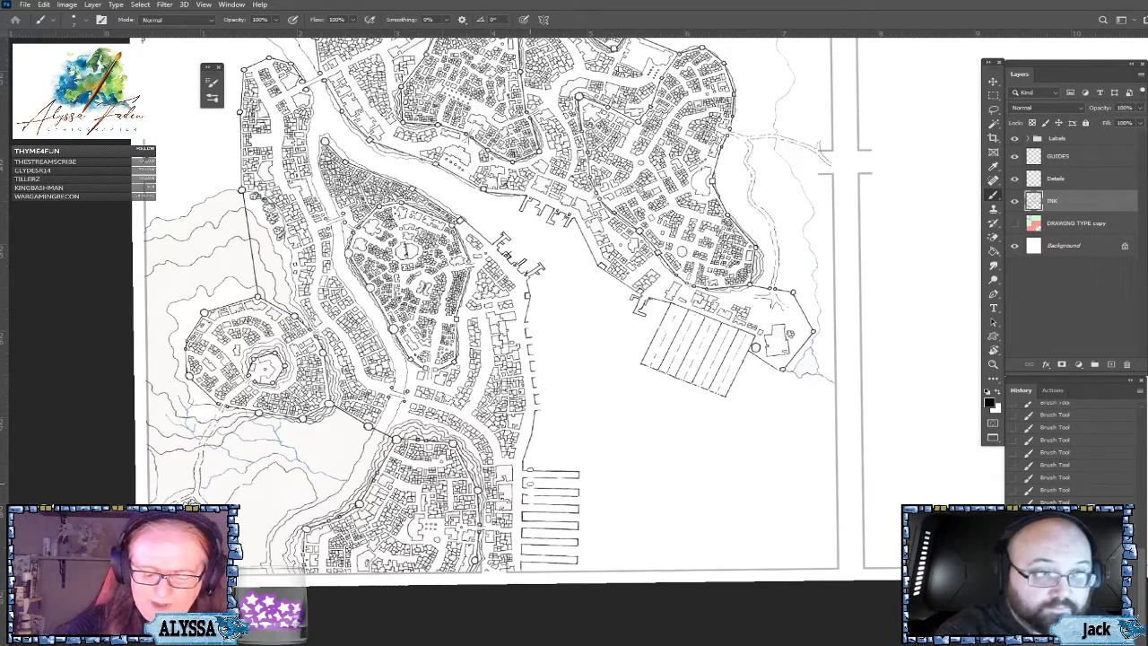
mouse_move(560, 477)
mouse_down()
mouse_move(567, 514)
mouse_move(577, 474)
mouse_move(579, 515)
mouse_move(576, 472)
mouse_move(554, 517)
mouse_move(534, 506)
mouse_move(528, 539)
mouse_move(532, 550)
mouse_move(536, 523)
mouse_move(542, 544)
mouse_move(552, 520)
mouse_move(560, 565)
mouse_move(566, 520)
mouse_move(572, 574)
mouse_move(579, 539)
mouse_move(535, 521)
mouse_up()
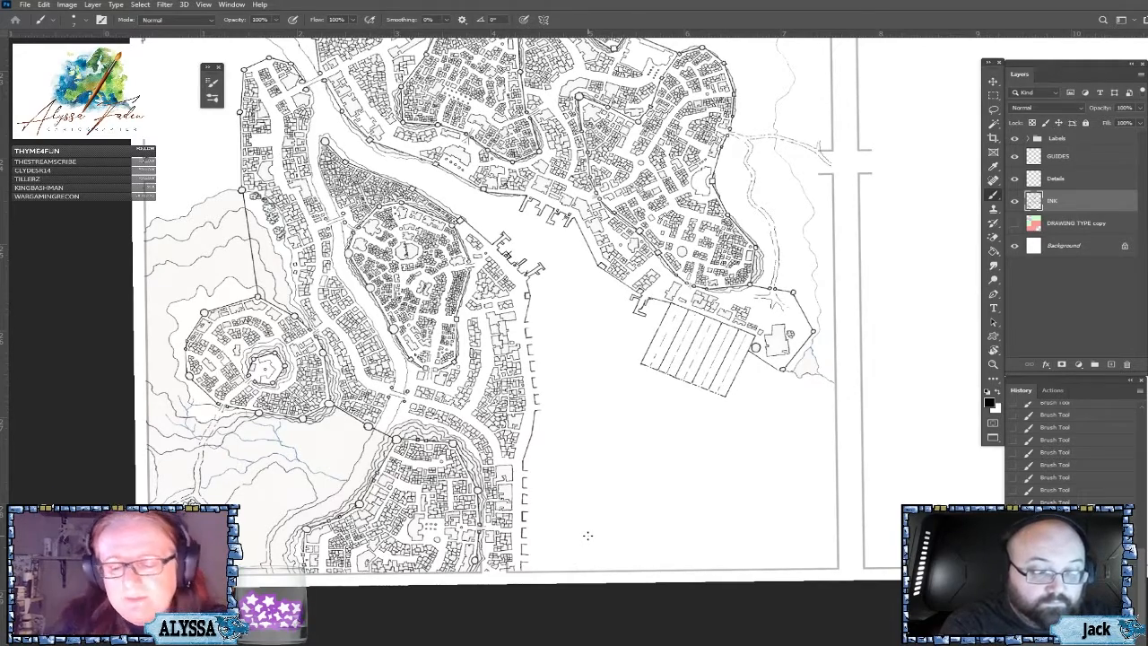
Try outlining long rectangular piers in the open harbour water east of the southern quay, and undo the strokes.
key(ctrl+minus)
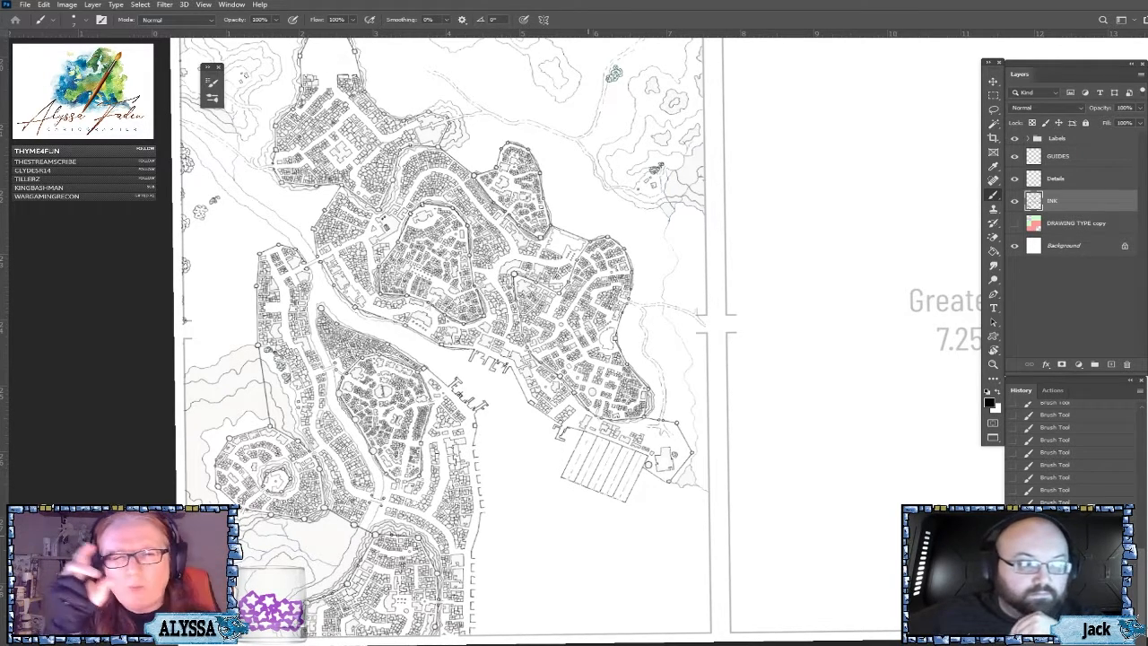
scroll(588, 340, up, 2)
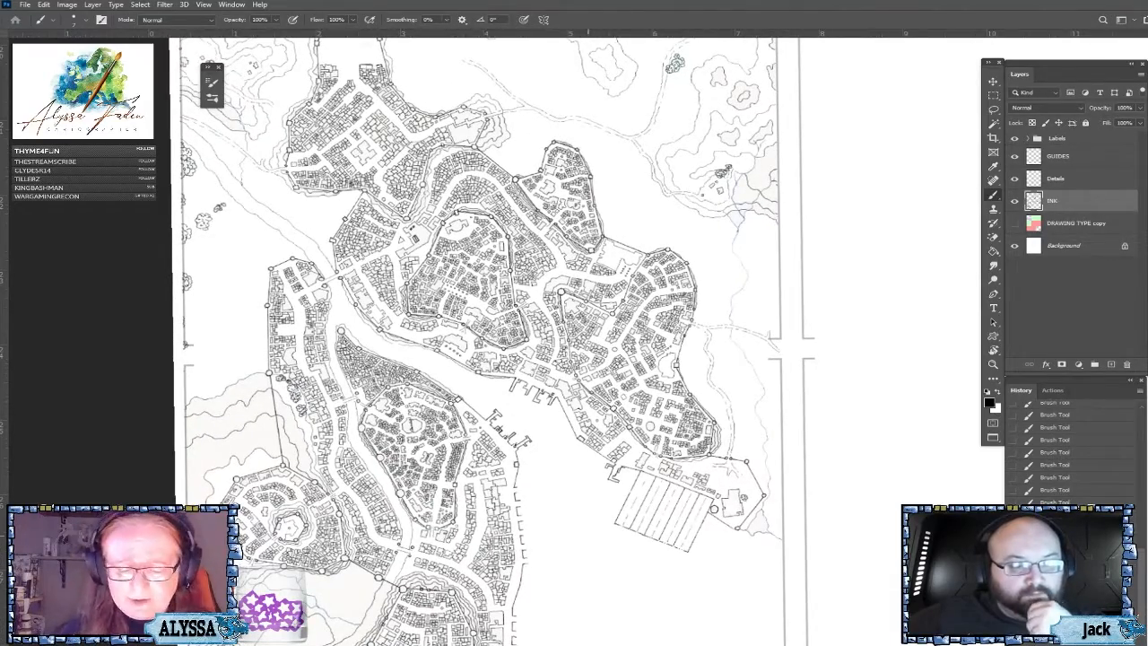
scroll(588, 341, down, 2)
scroll(584, 421, up, 3)
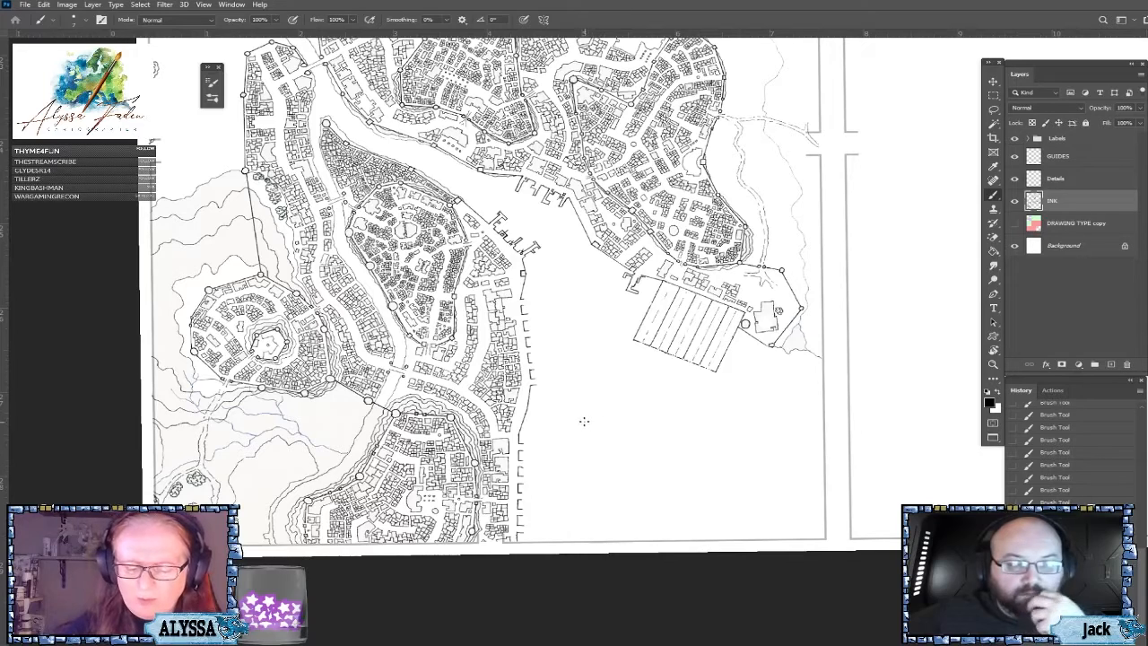
mouse_move(584, 419)
mouse_down()
mouse_move(665, 423)
mouse_move(587, 434)
mouse_move(595, 455)
mouse_move(688, 448)
mouse_move(655, 477)
mouse_move(580, 485)
mouse_move(576, 510)
mouse_move(681, 504)
mouse_move(666, 522)
mouse_move(581, 527)
mouse_up()
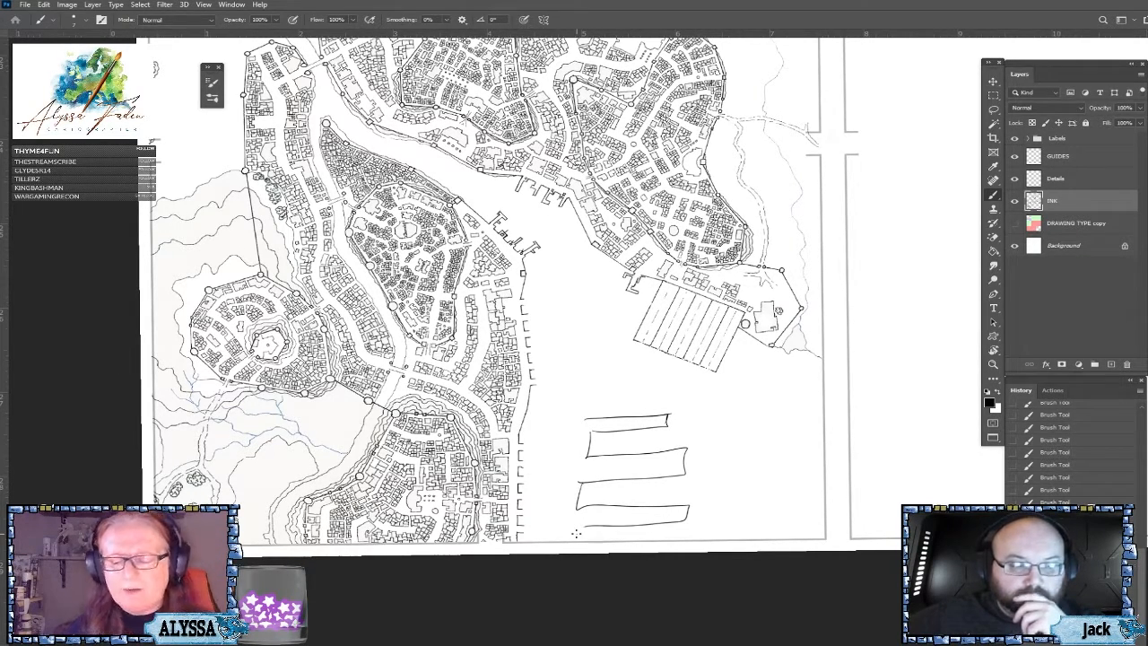
key(ctrl+z)
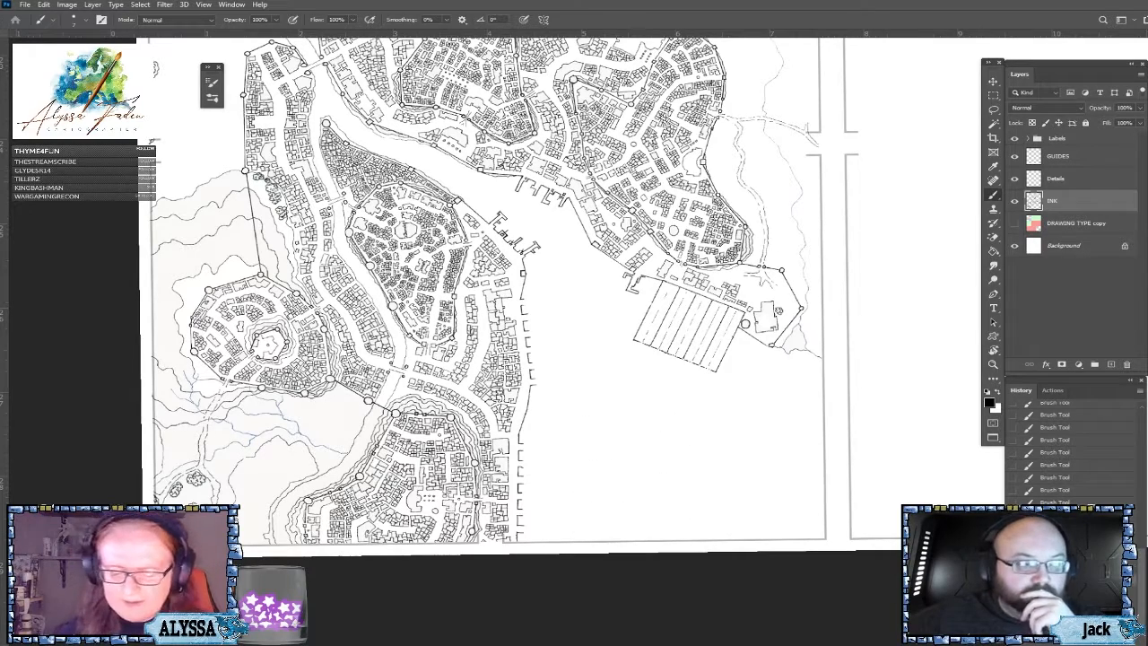
Ink short, irregular L- and T-shaped piers over the northern group of stubs along the southern district's eastern quay.
scroll(484, 464, up, 3)
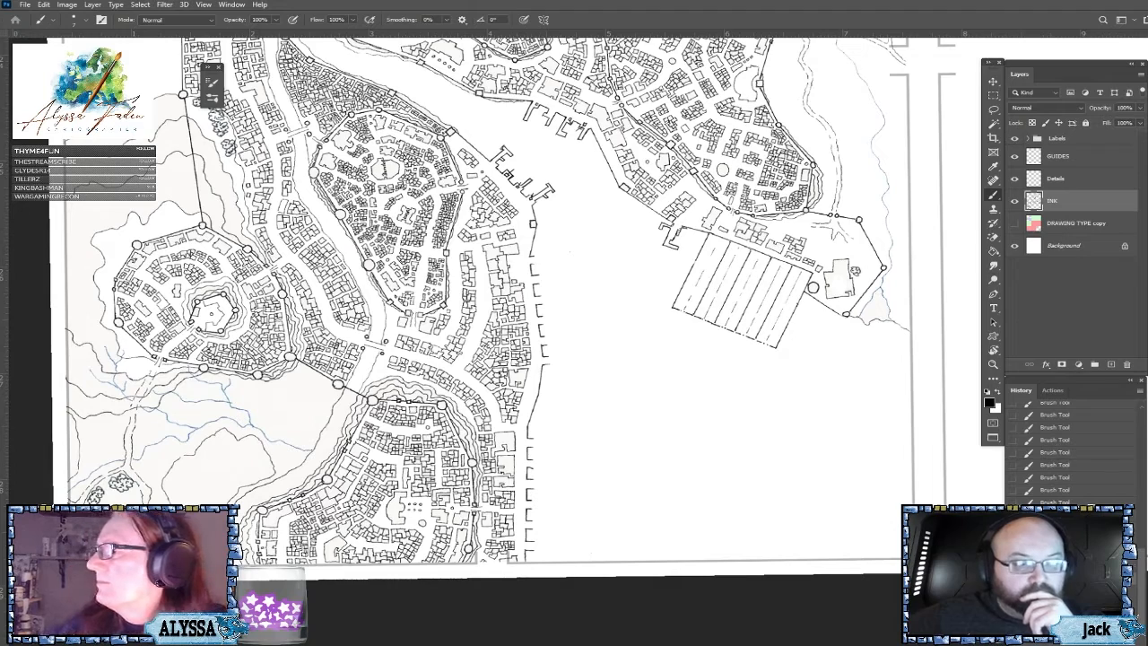
drag(574, 305, 556, 331)
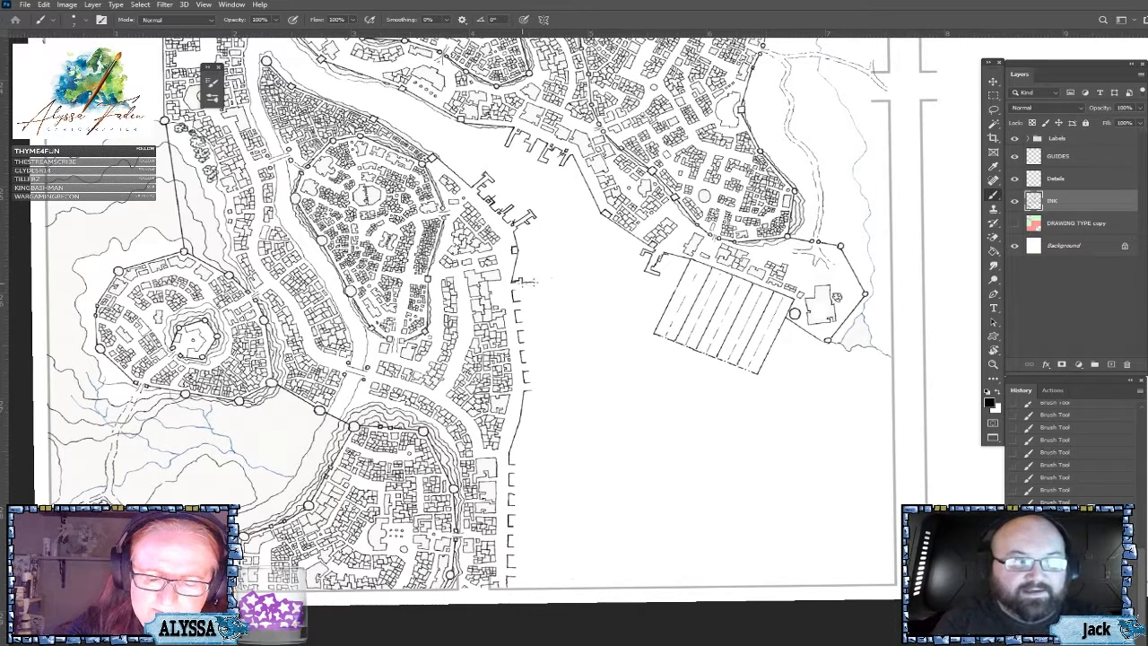
mouse_move(515, 288)
mouse_down()
mouse_move(539, 284)
mouse_move(515, 288)
mouse_up()
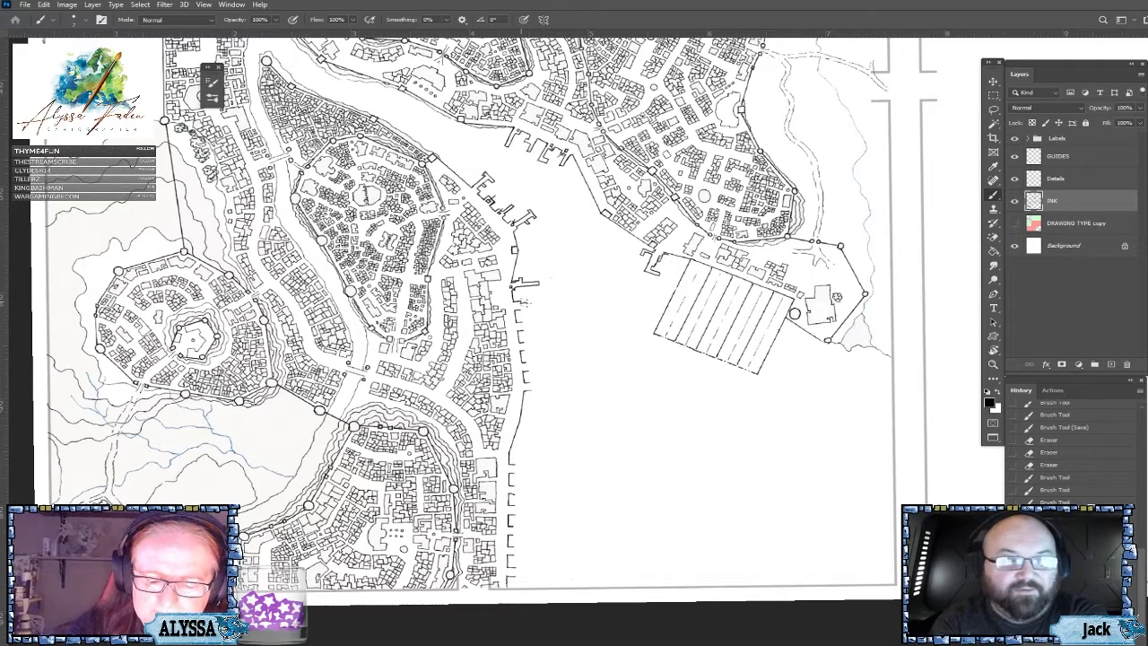
drag(524, 298, 530, 313)
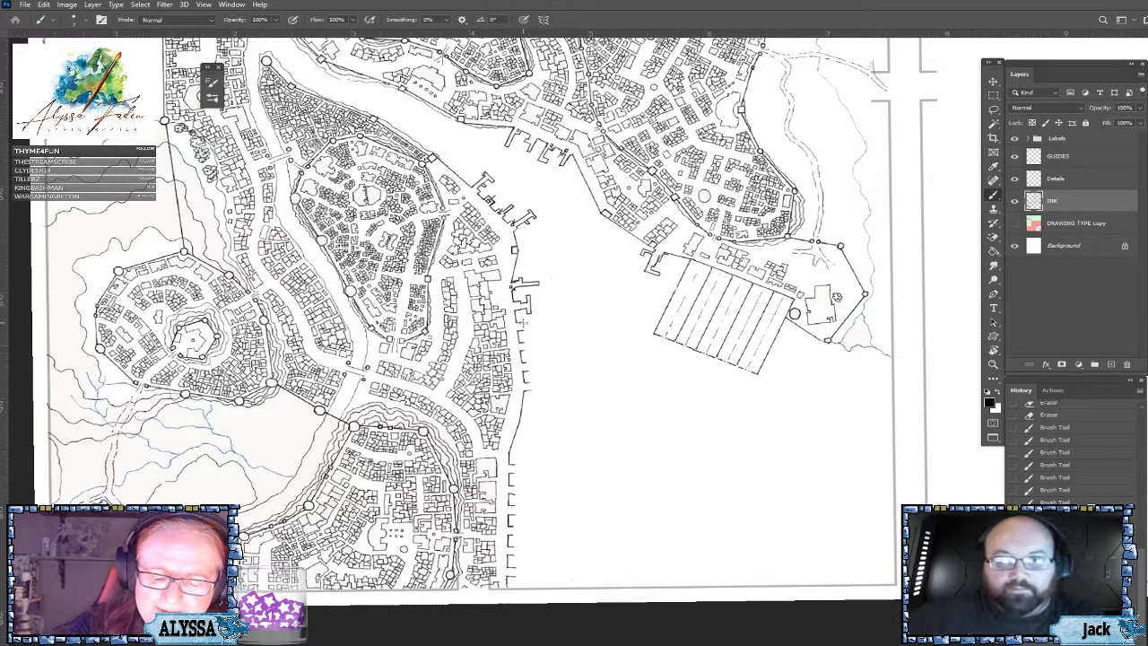
mouse_move(524, 321)
mouse_down()
mouse_move(540, 320)
mouse_move(542, 348)
mouse_up()
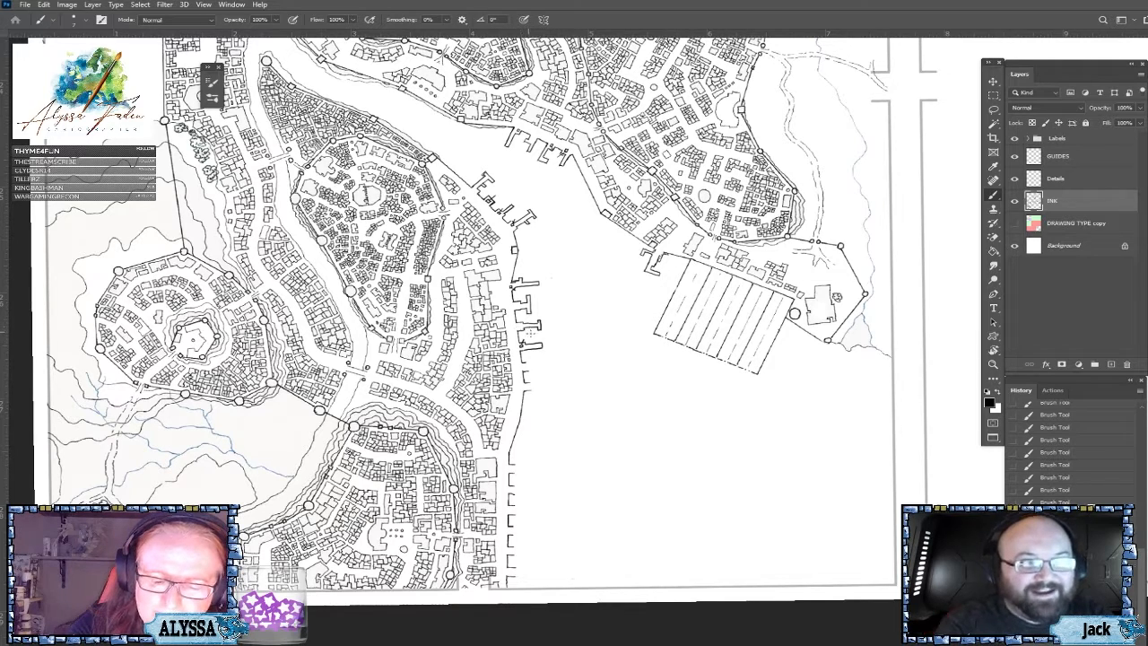
mouse_move(532, 358)
mouse_down()
mouse_move(526, 366)
mouse_move(547, 363)
mouse_up()
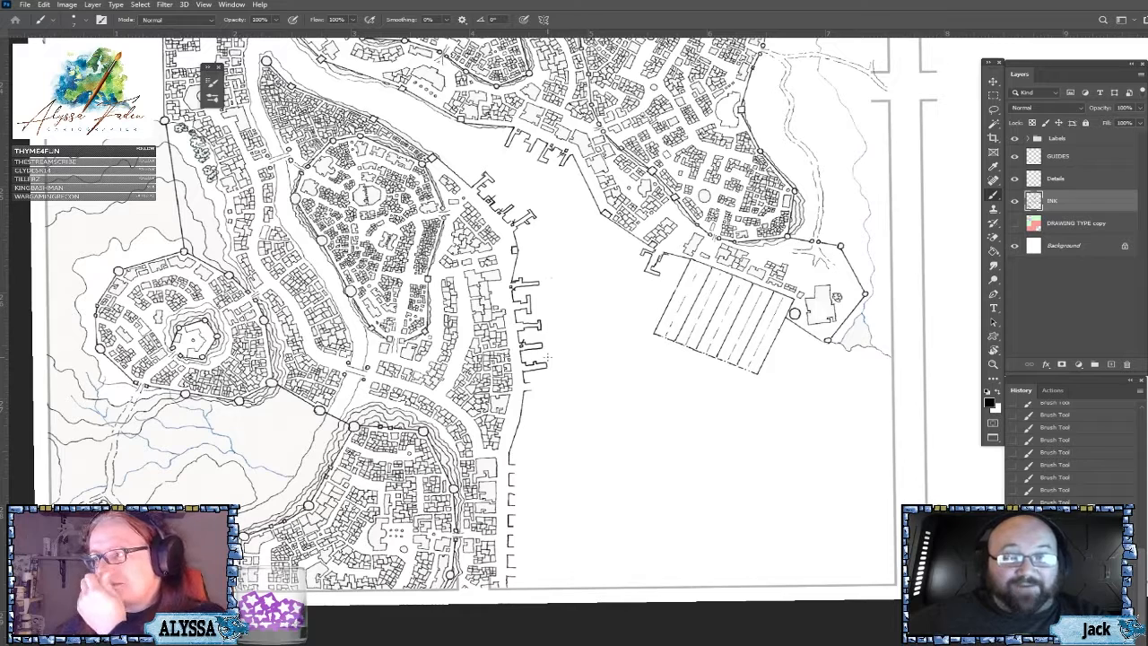
drag(560, 388, 548, 357)
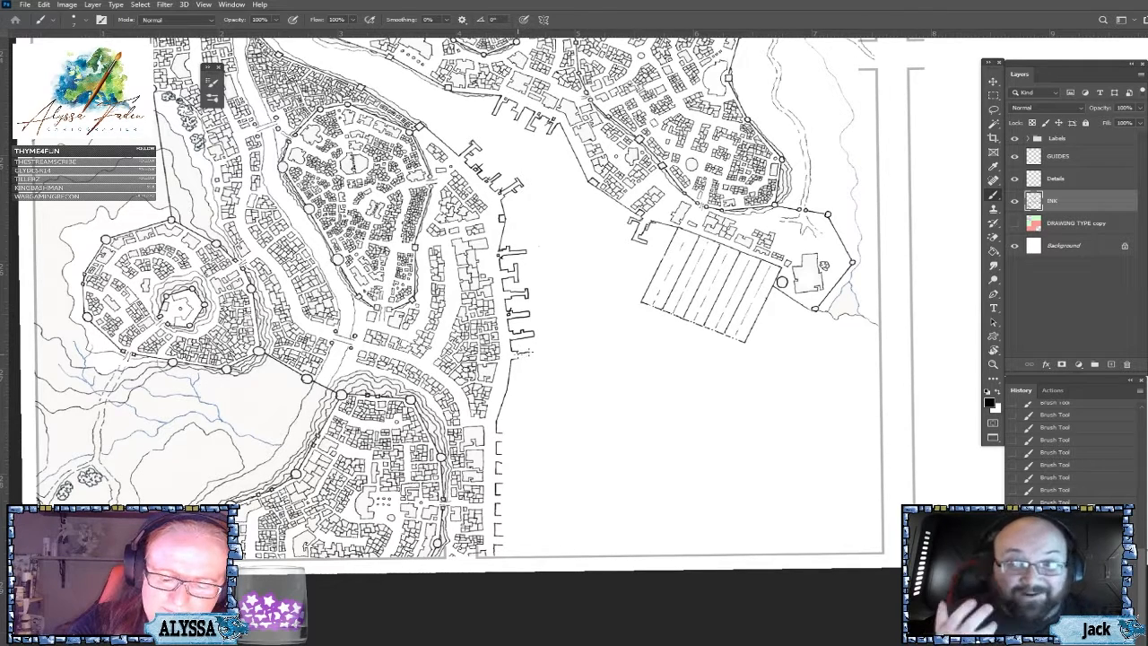
drag(515, 358, 539, 356)
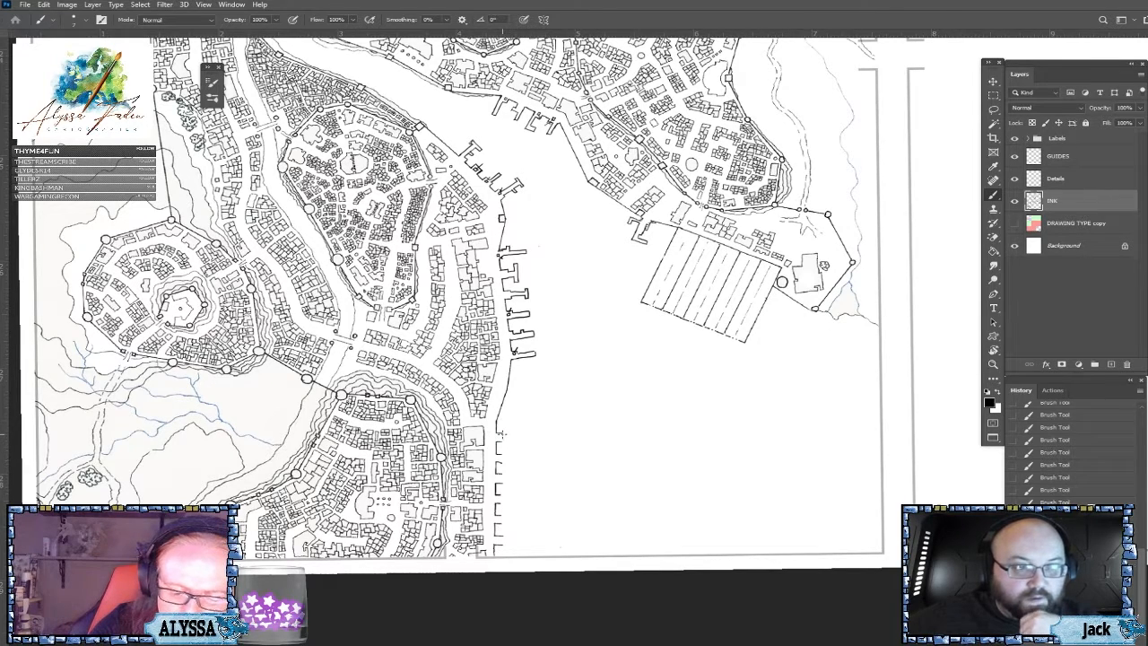
Ink short, uneven piers over the southern group of quay stubs, down to the panel's lower border.
drag(509, 436, 522, 440)
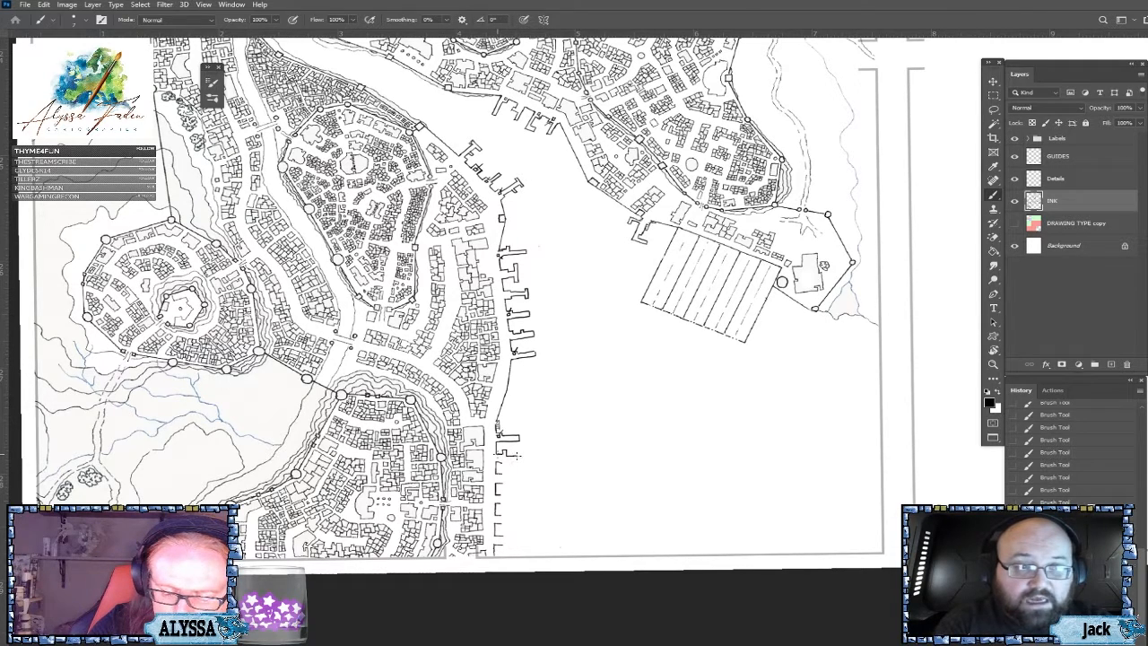
drag(520, 456, 519, 457)
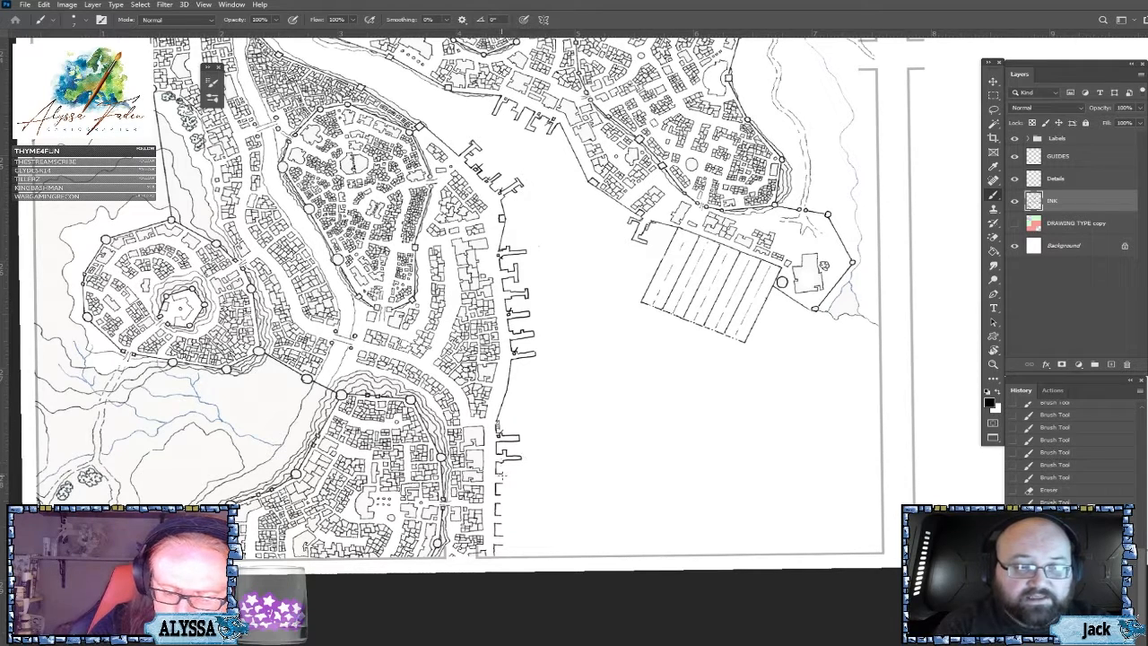
mouse_move(500, 473)
mouse_down()
mouse_move(524, 476)
mouse_move(496, 483)
mouse_move(507, 484)
mouse_move(530, 355)
mouse_up()
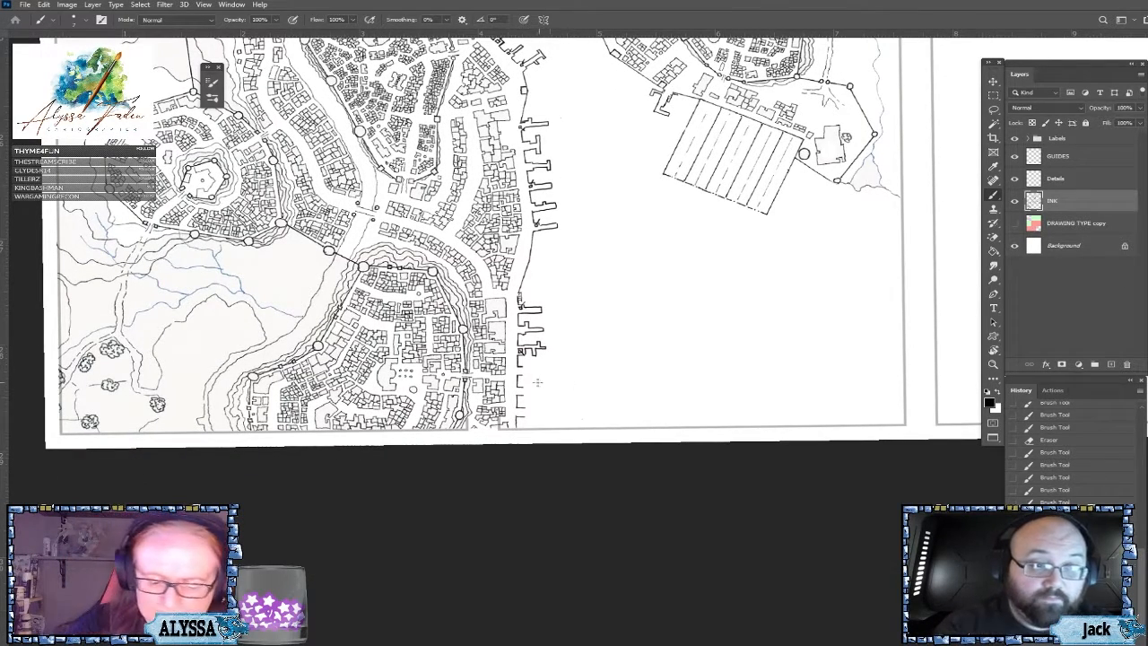
mouse_move(520, 364)
mouse_down()
mouse_move(548, 366)
mouse_move(534, 372)
mouse_up()
drag(541, 367, 548, 367)
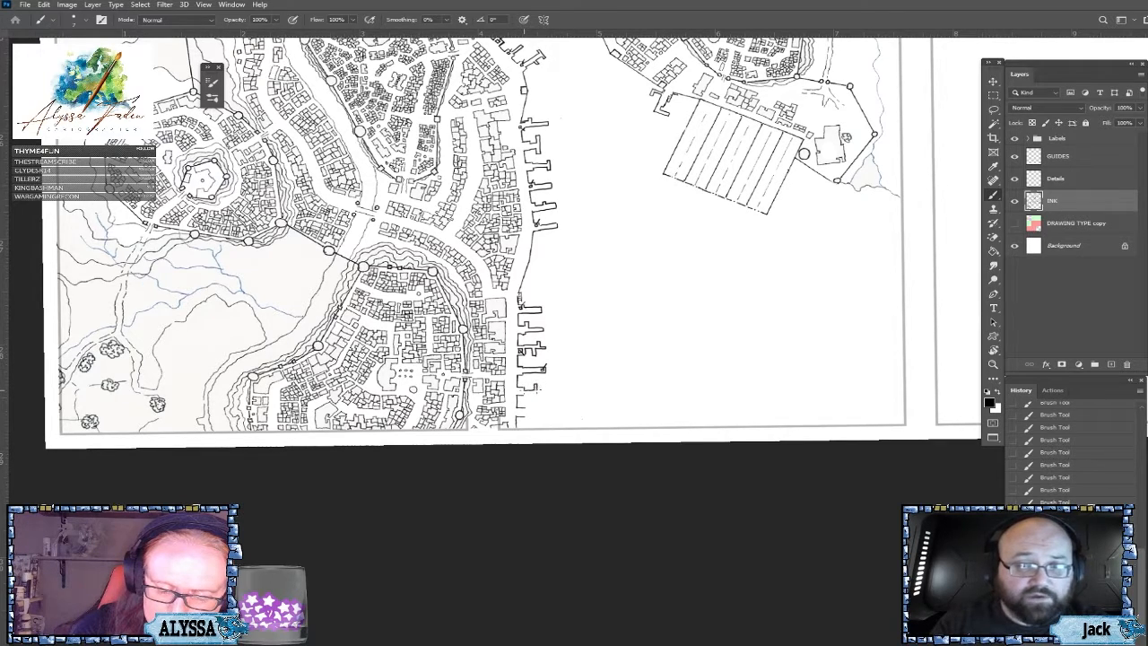
drag(538, 389, 548, 389)
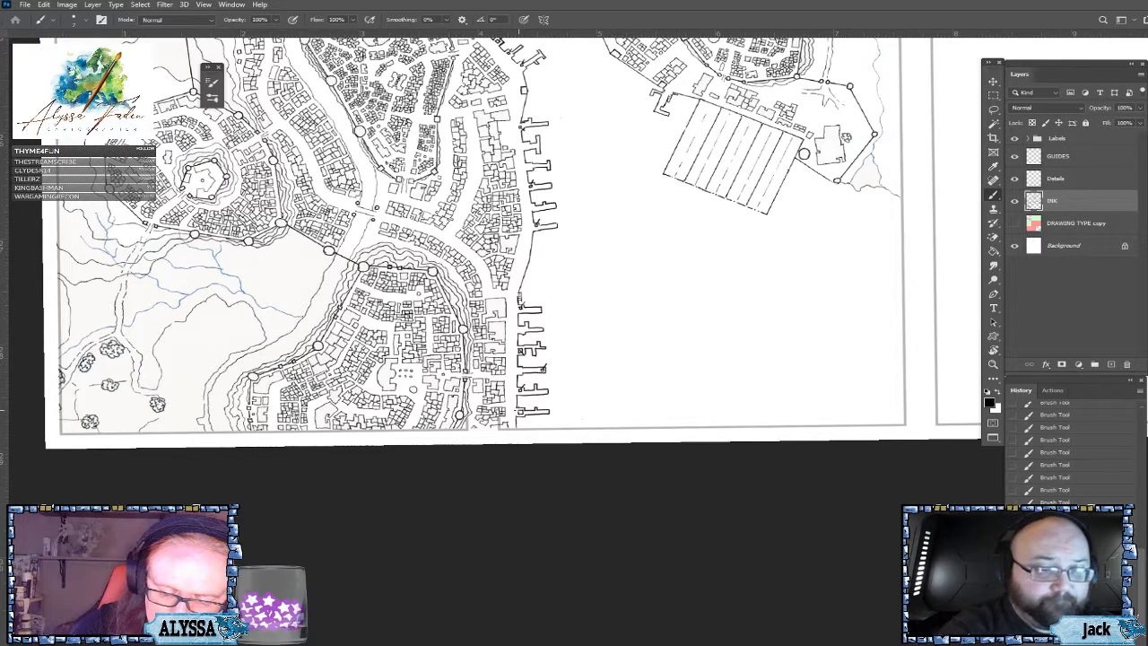
Examine the new quay piers in the context of the whole Metropolis panel.
scroll(522, 413, down, 4)
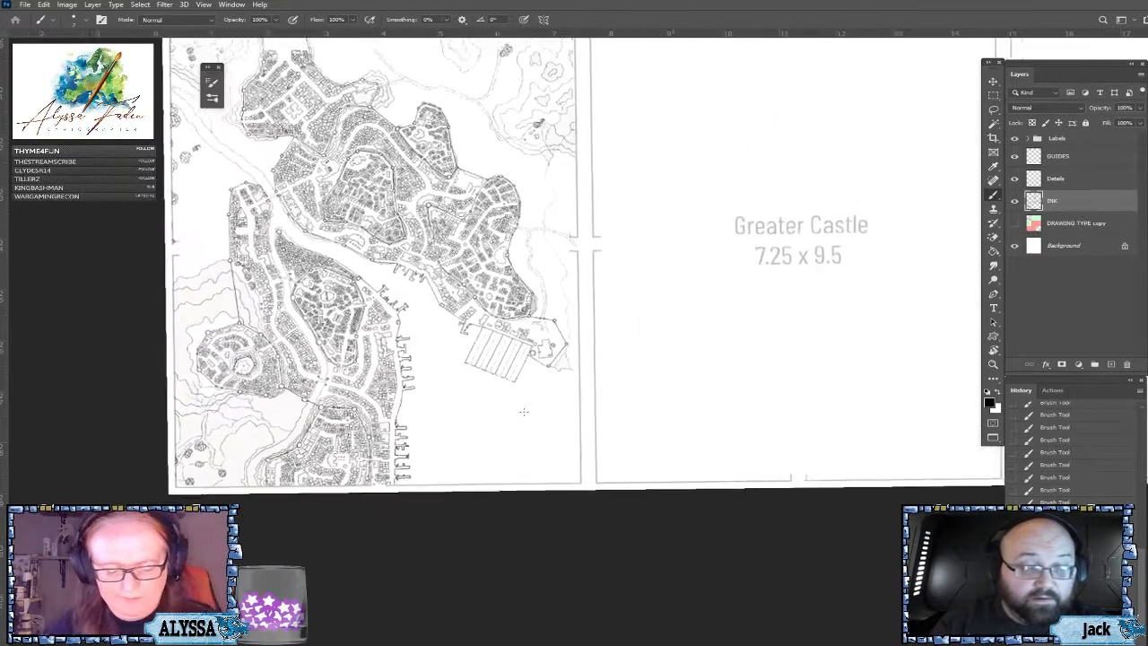
scroll(524, 414, down, 2)
scroll(525, 414, up, 3)
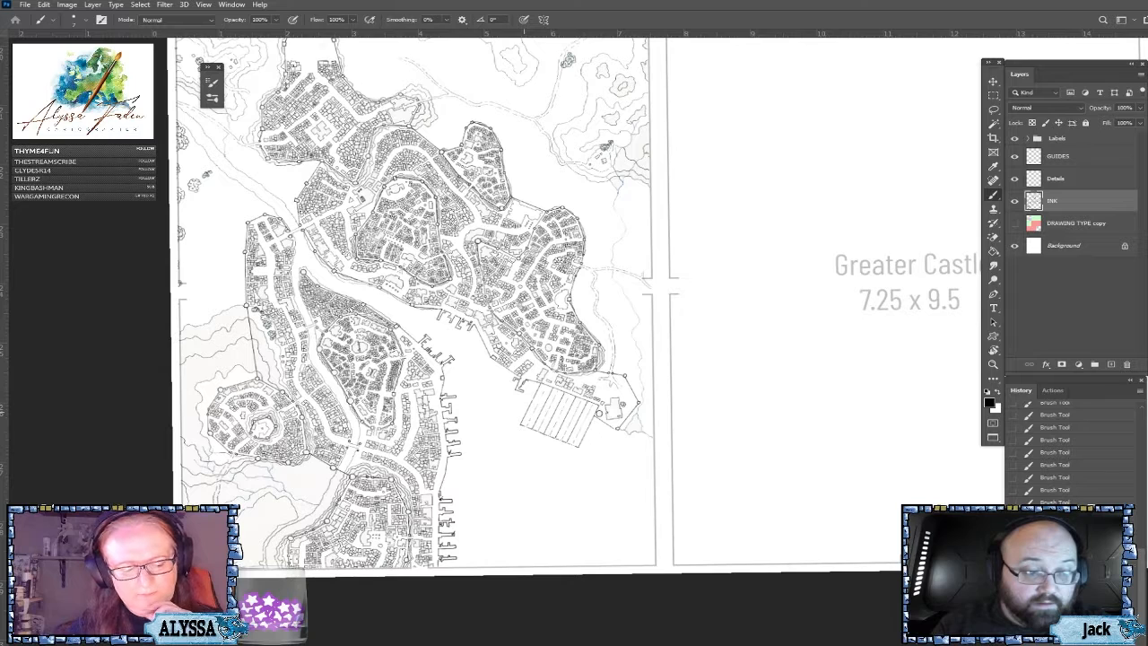
scroll(524, 413, down, 2)
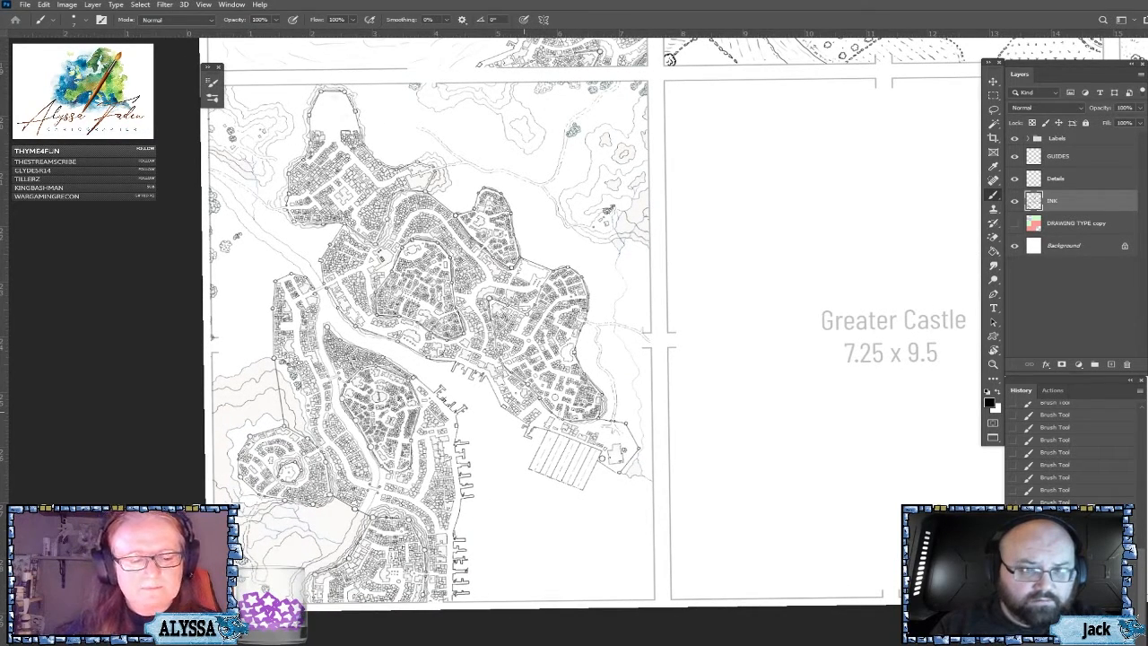
drag(524, 413, 569, 445)
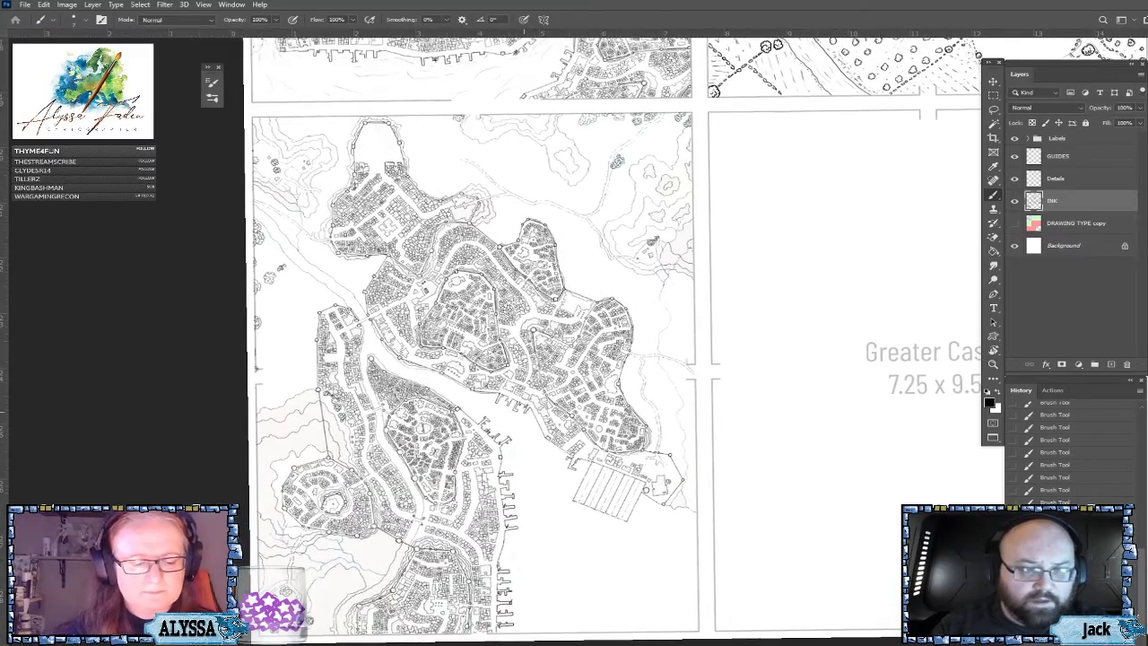
scroll(314, 511, down, 1)
scroll(314, 511, up, 2)
drag(524, 412, 517, 375)
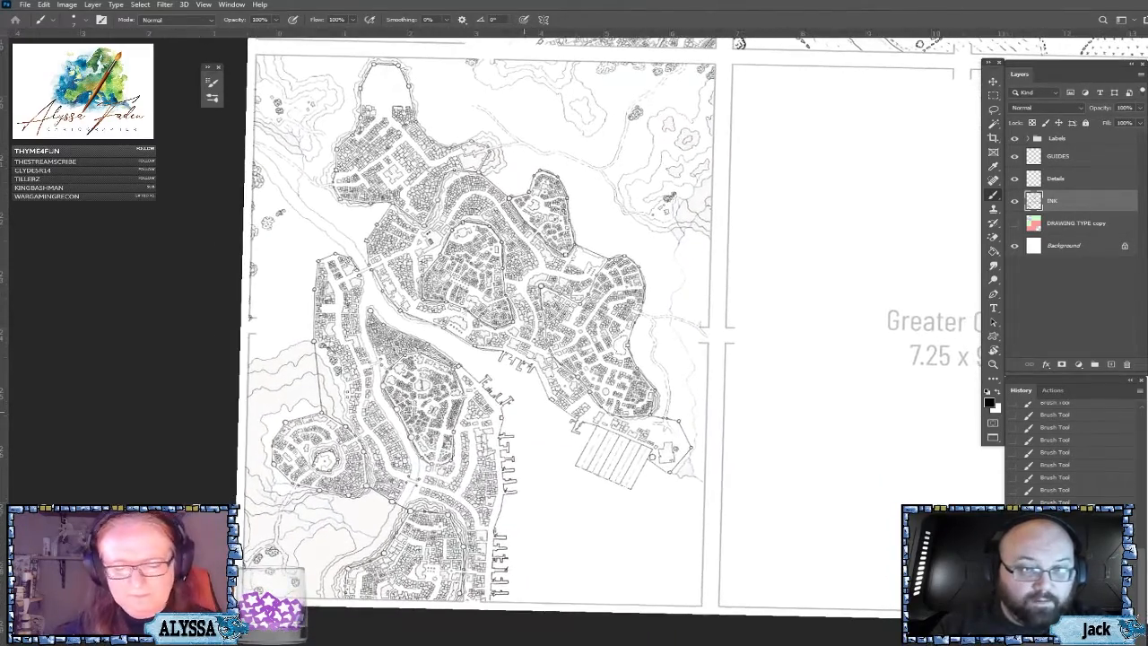
Clear the leftover grey scan patches among the hill contours near the panel's northeastern border with the Magic Eraser.
click(992, 238)
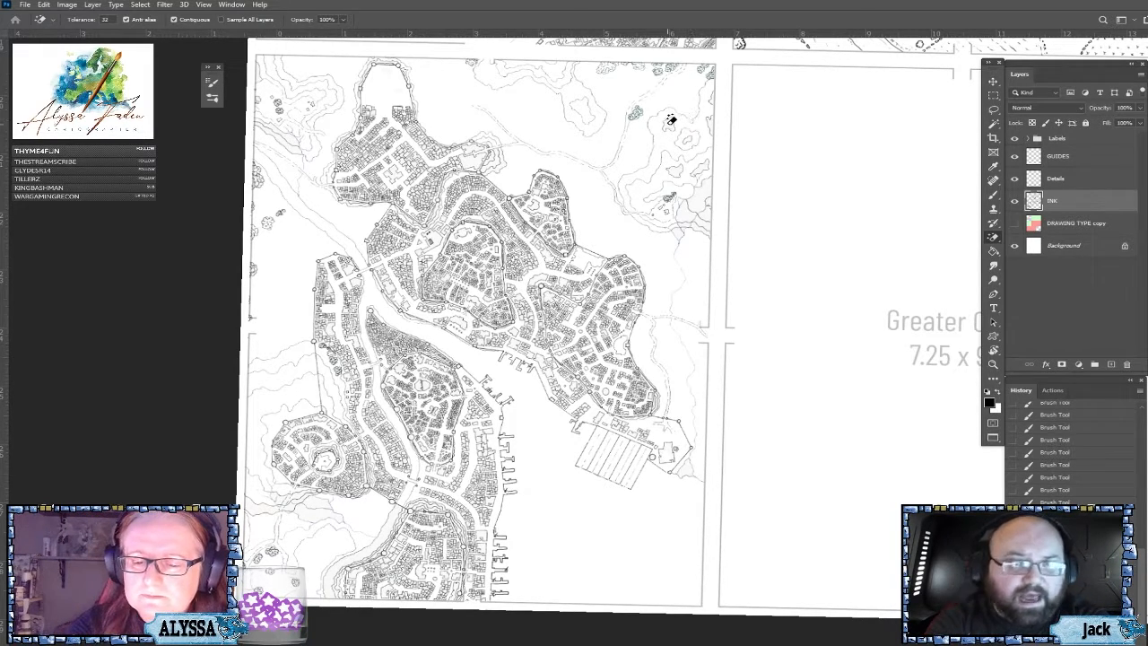
click(679, 167)
click(706, 162)
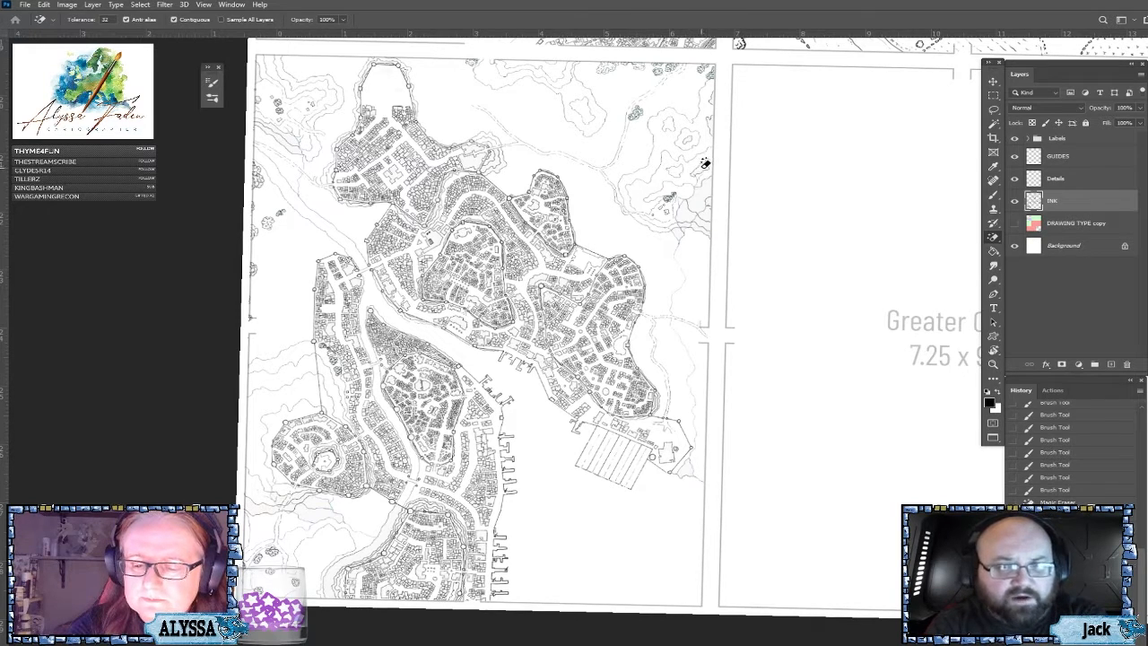
click(703, 188)
click(688, 210)
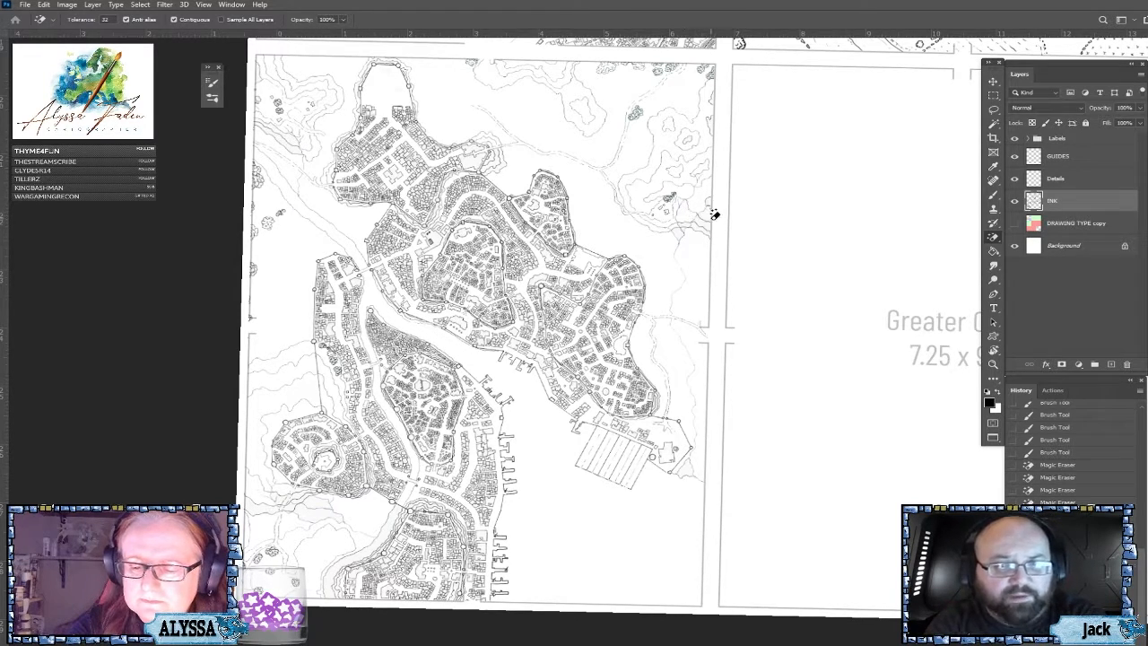
click(709, 206)
click(710, 205)
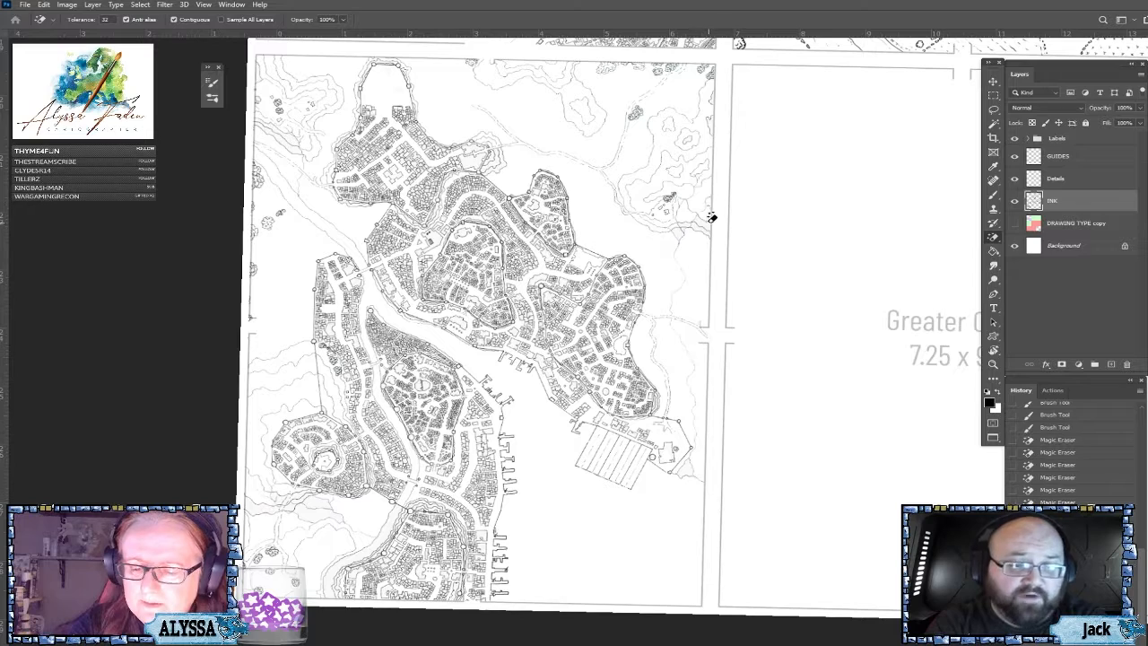
click(693, 226)
click(681, 231)
click(705, 218)
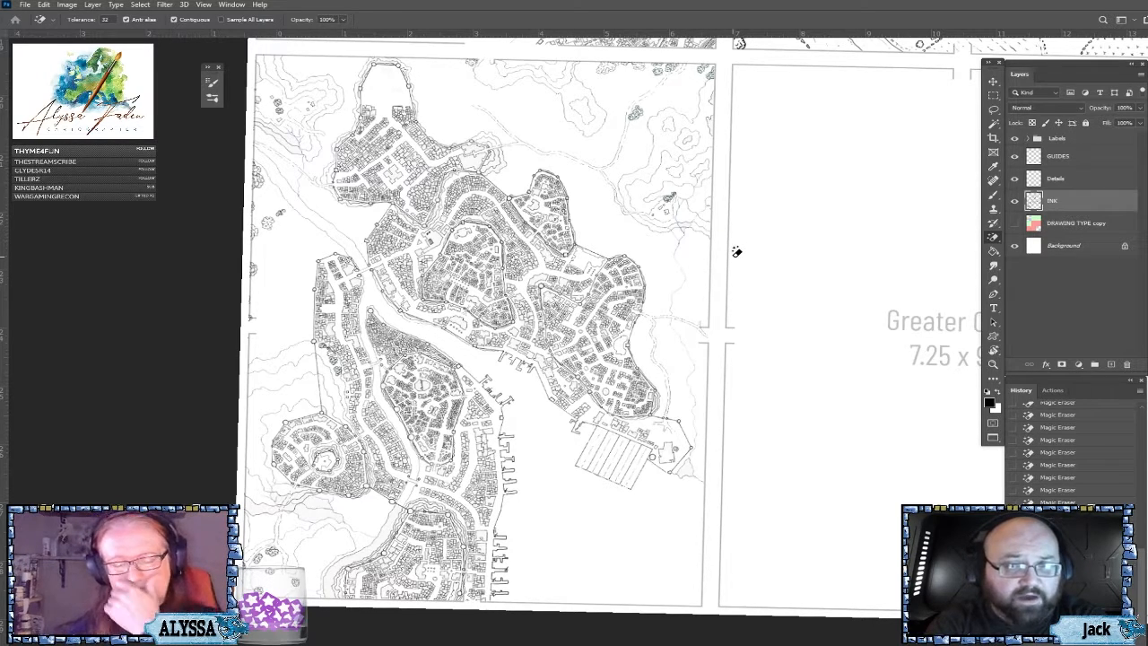
Erase the outer edge line of the large striped dock on the eastern shore, leaving its berths open to the water.
key(b)
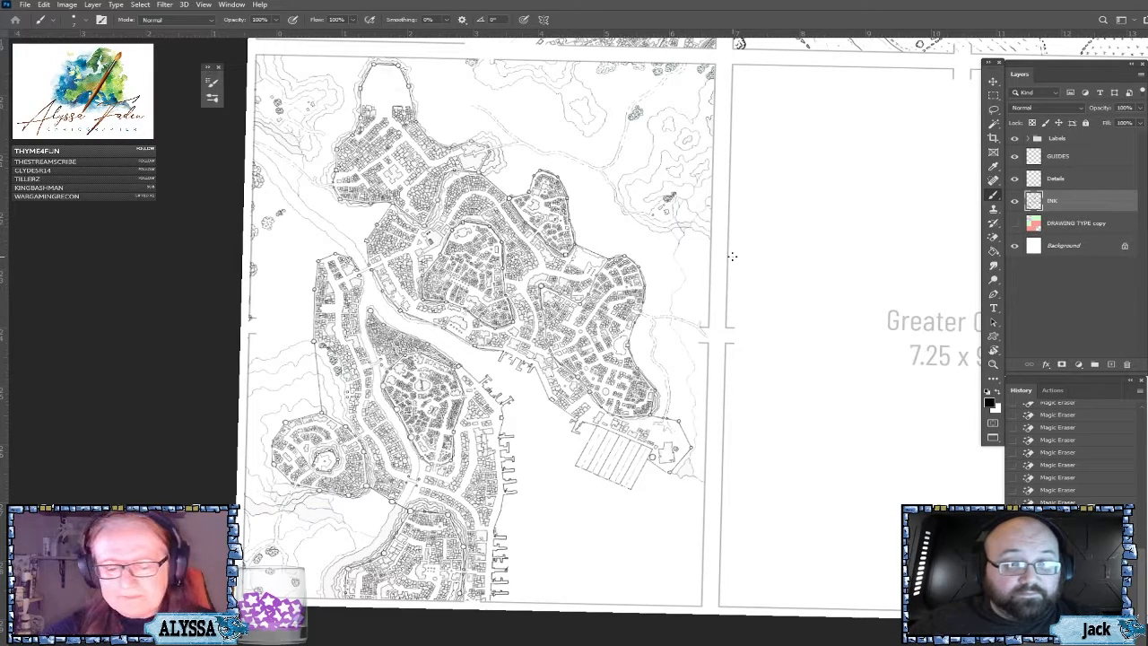
scroll(732, 257, up, 2)
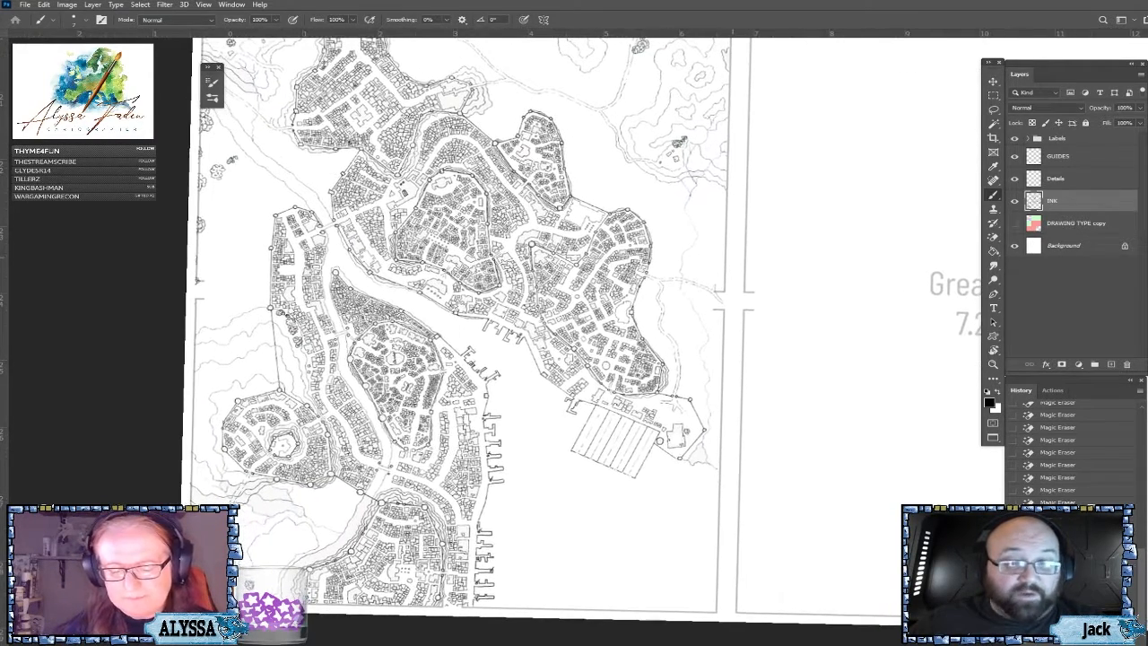
scroll(733, 257, up, 1)
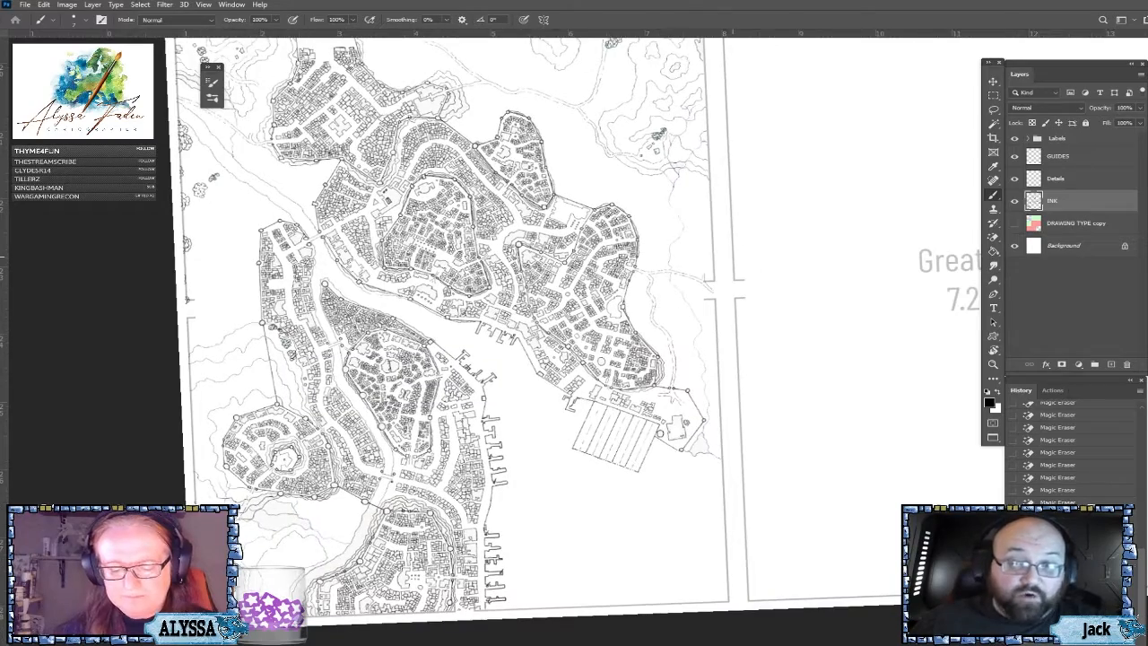
scroll(733, 256, up, 2)
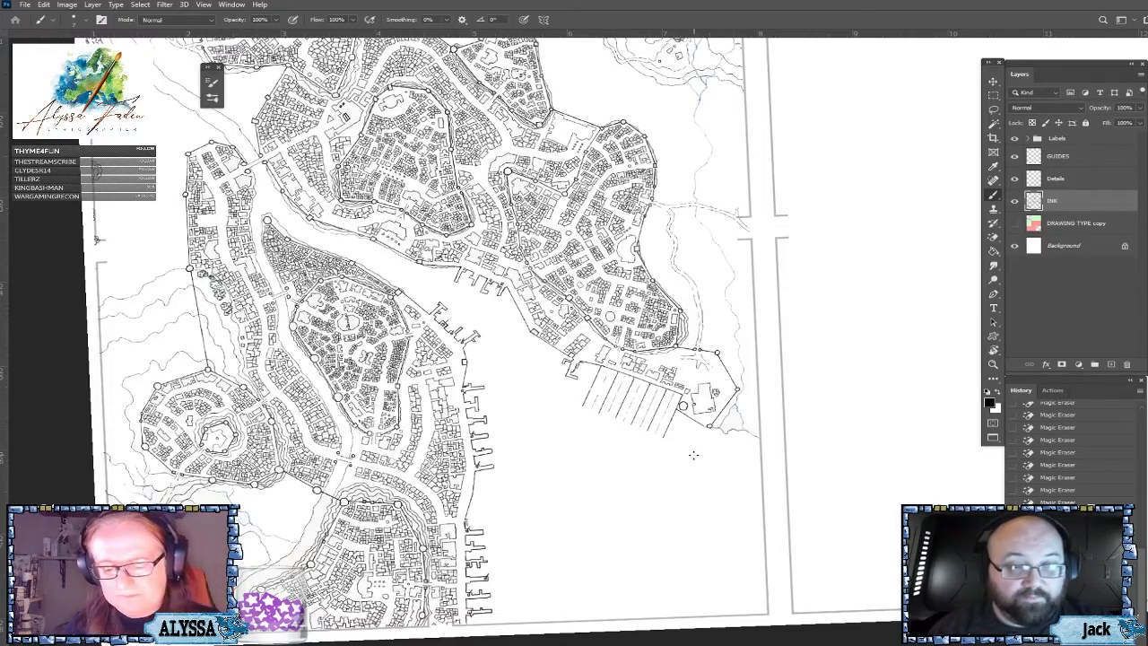
Ink double-line walls along the two outer sides of the large striped dock, ending each at its open-water end.
scroll(693, 455, down, 4)
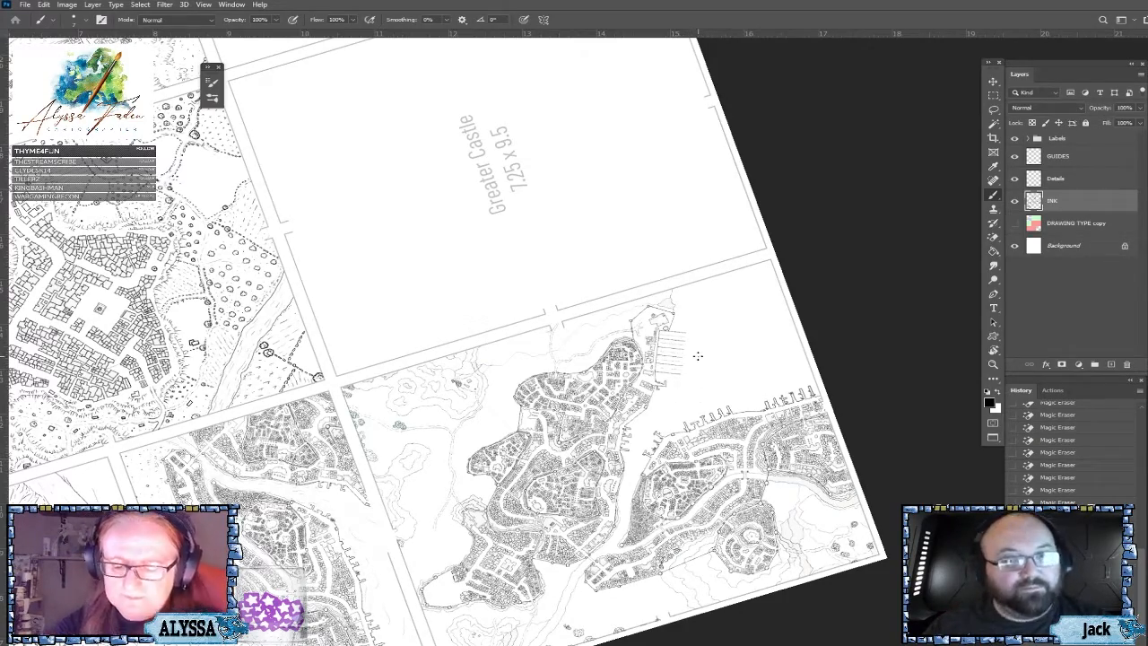
scroll(697, 356, up, 3)
scroll(637, 529, down, 3)
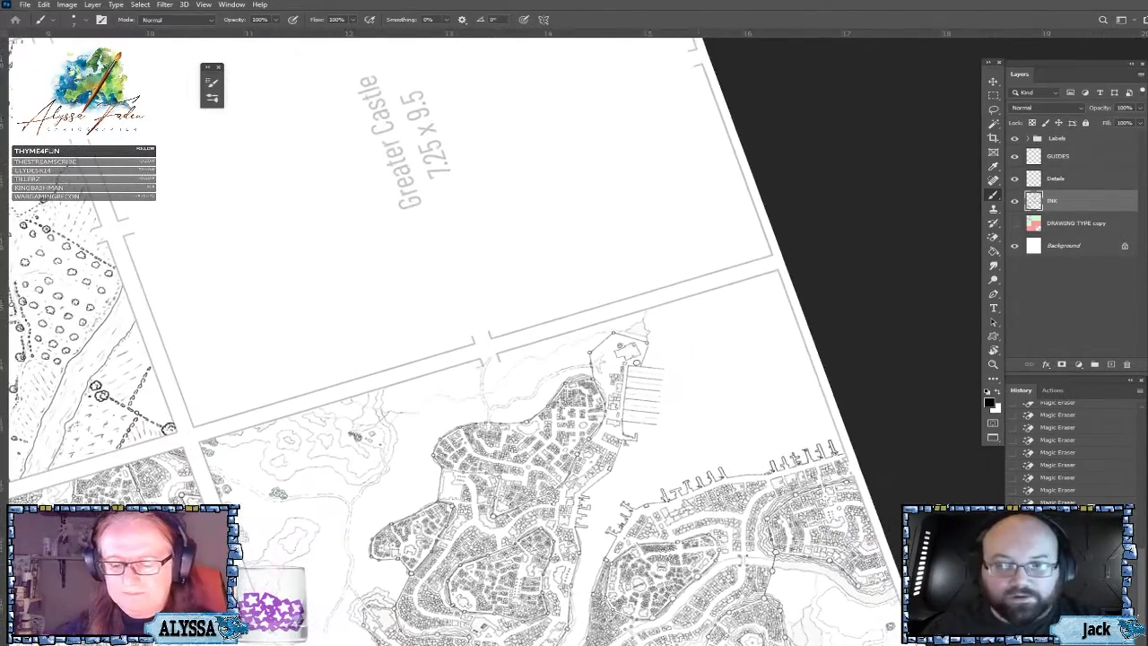
scroll(669, 502, up, 1)
drag(780, 448, 803, 522)
scroll(698, 356, down, 3)
drag(704, 352, 583, 383)
scroll(569, 399, up, 4)
drag(668, 255, 471, 215)
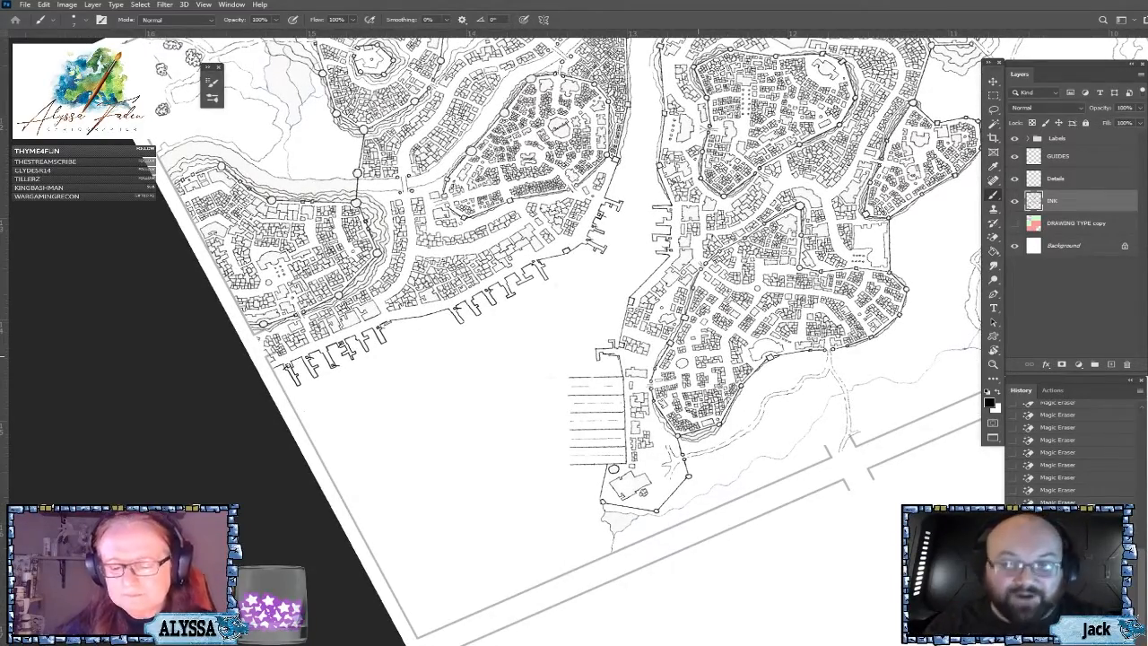
scroll(594, 229, up, 2)
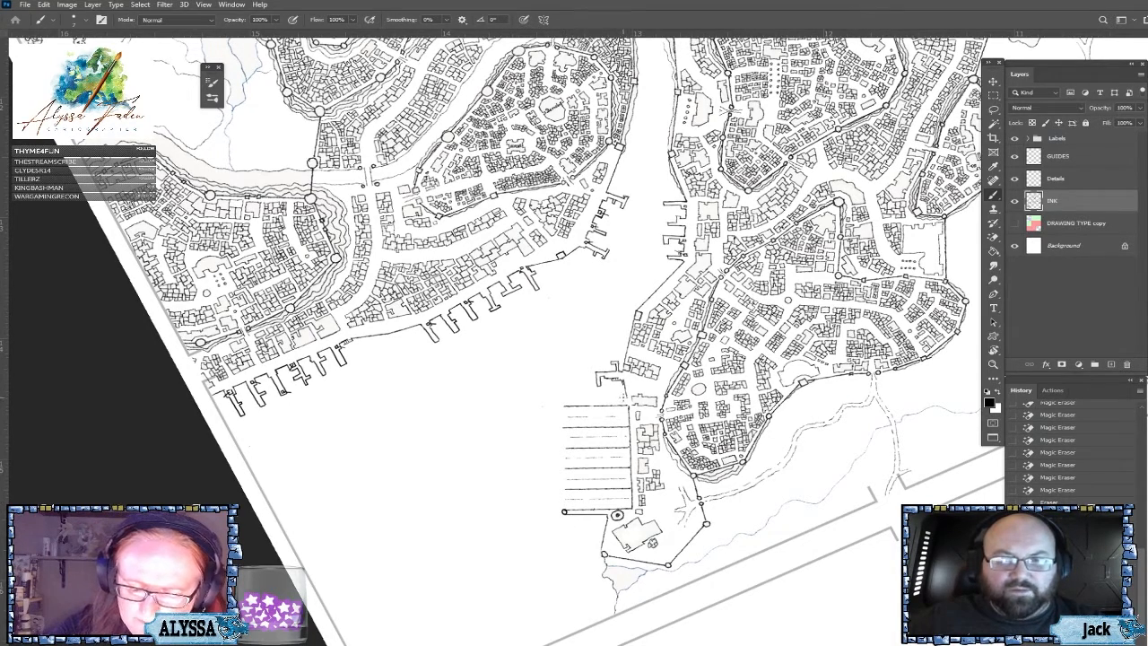
drag(622, 394, 624, 403)
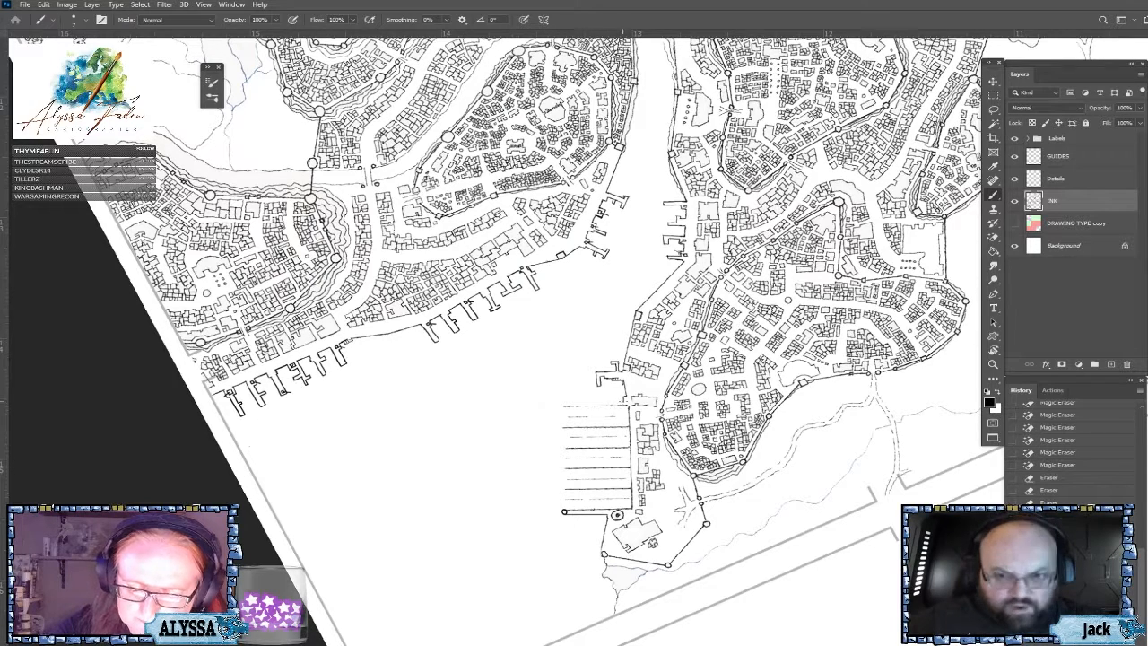
click(563, 402)
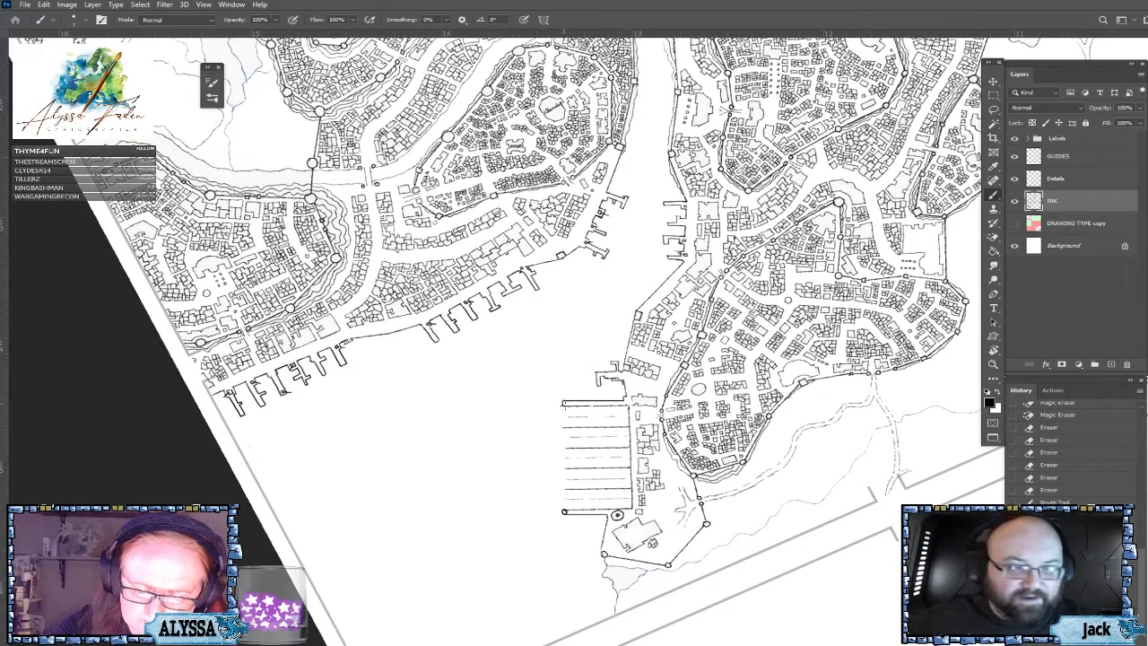
click(589, 406)
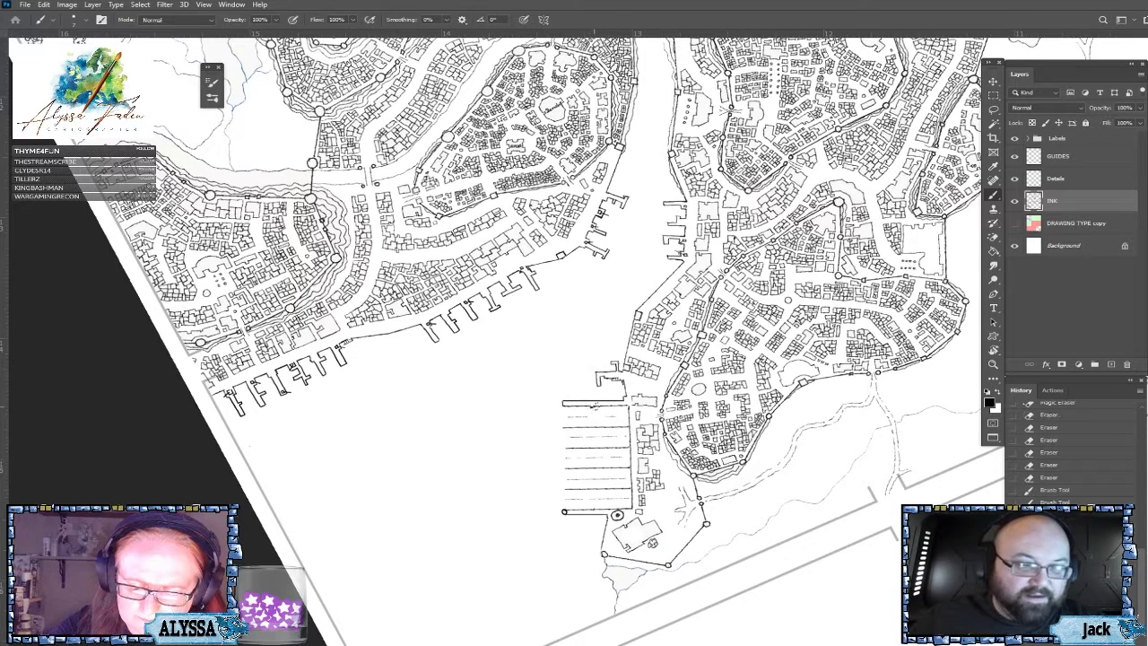
drag(631, 401, 636, 301)
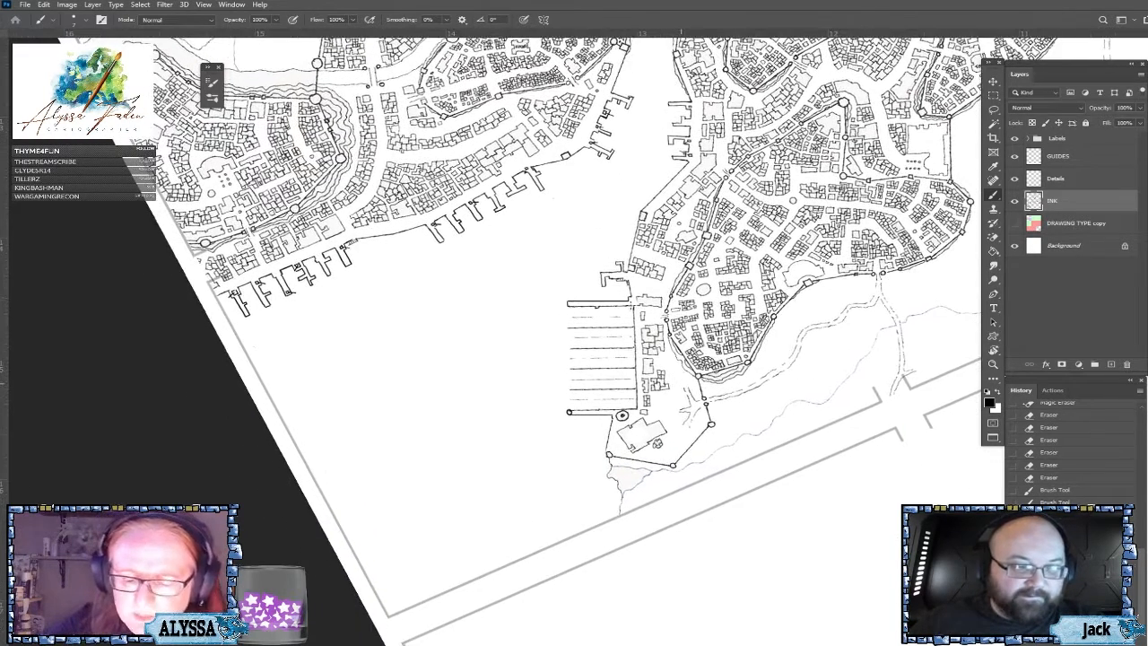
Ink small straight-edged building outlines beside the large dock's landward edge, at the end nearest the neighbouring piers.
click(636, 301)
click(637, 301)
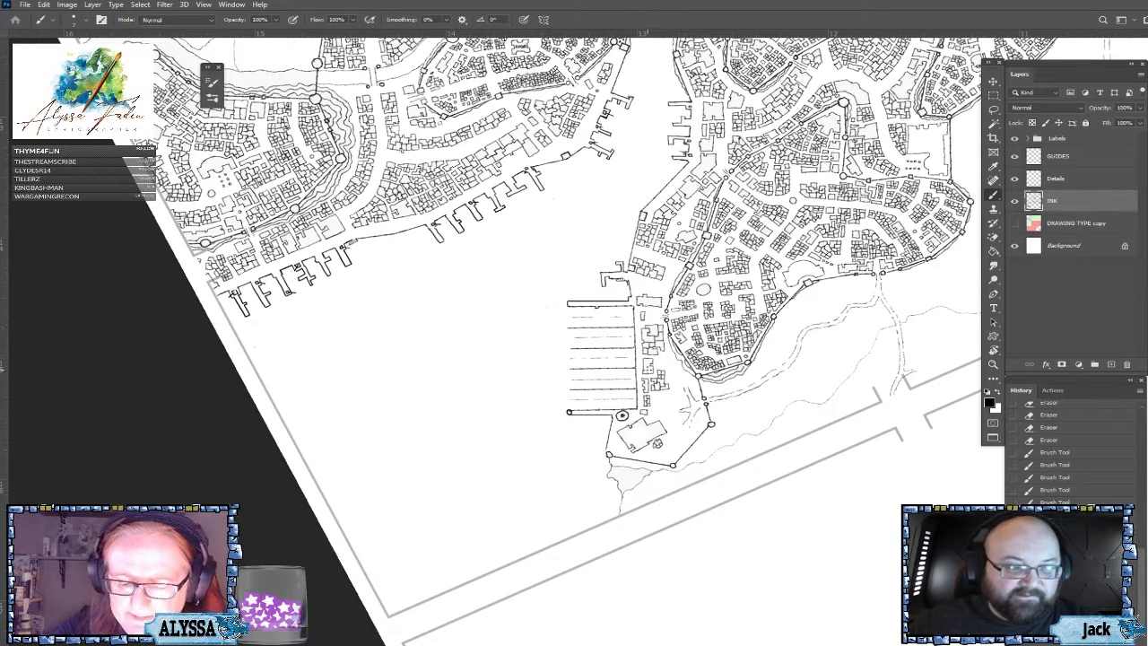
click(646, 317)
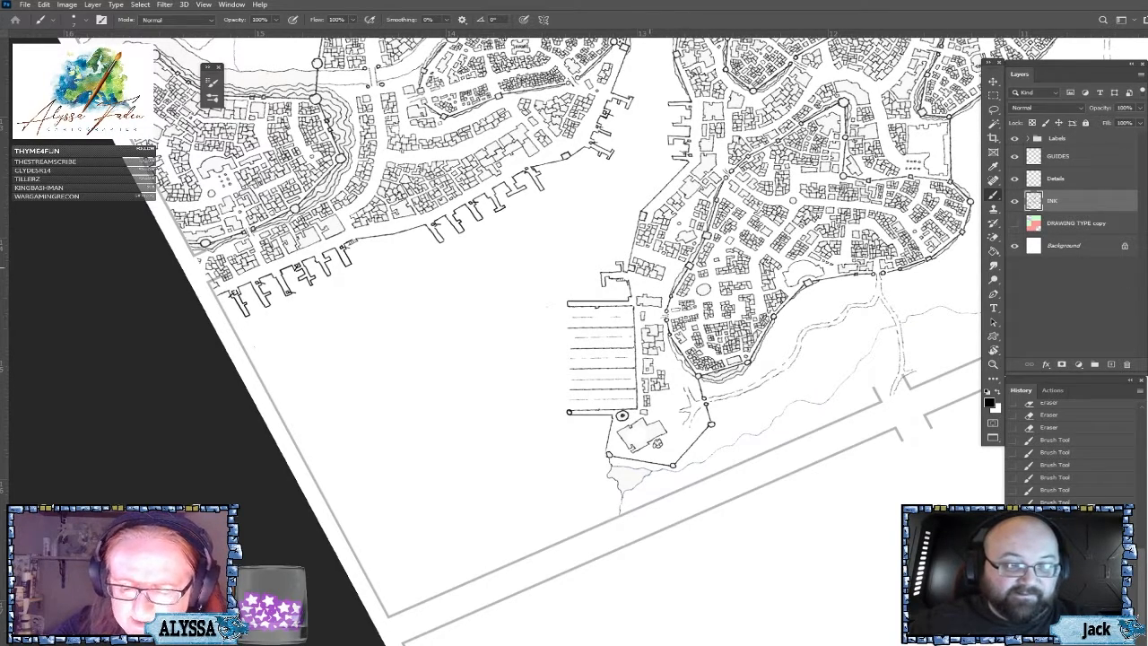
shift+click(647, 312)
shift+click(636, 309)
shift+click(646, 314)
shift+click(636, 319)
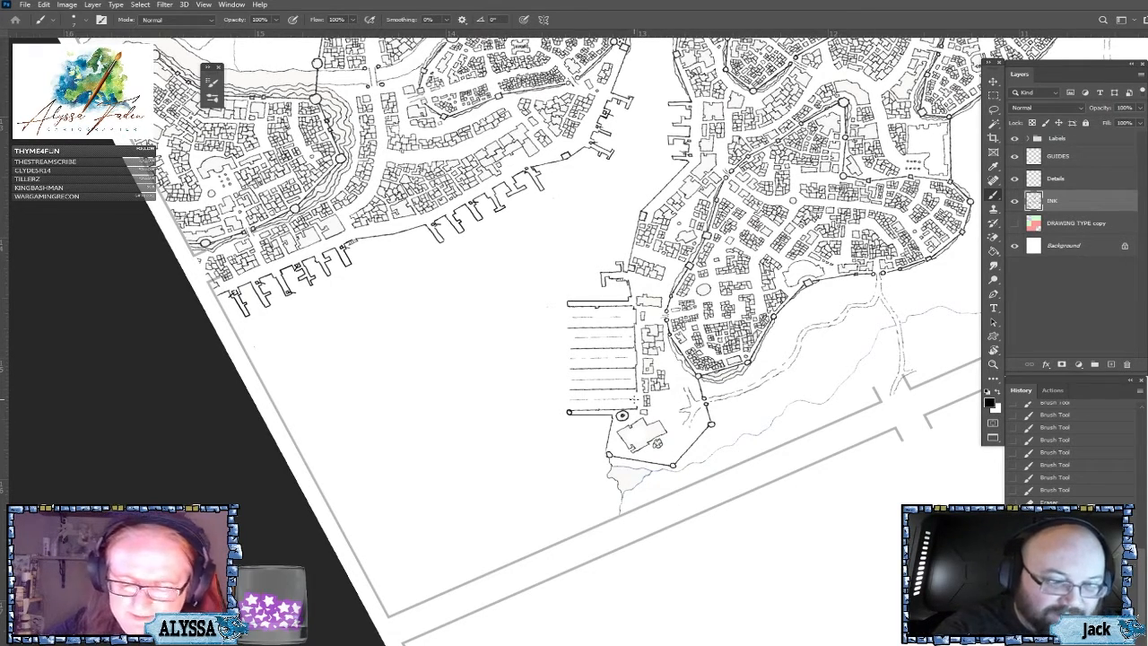
Ink a small rectangular building and wall segments on the large dock's landward edge, at the end nearest the round tower.
click(636, 390)
shift+click(635, 392)
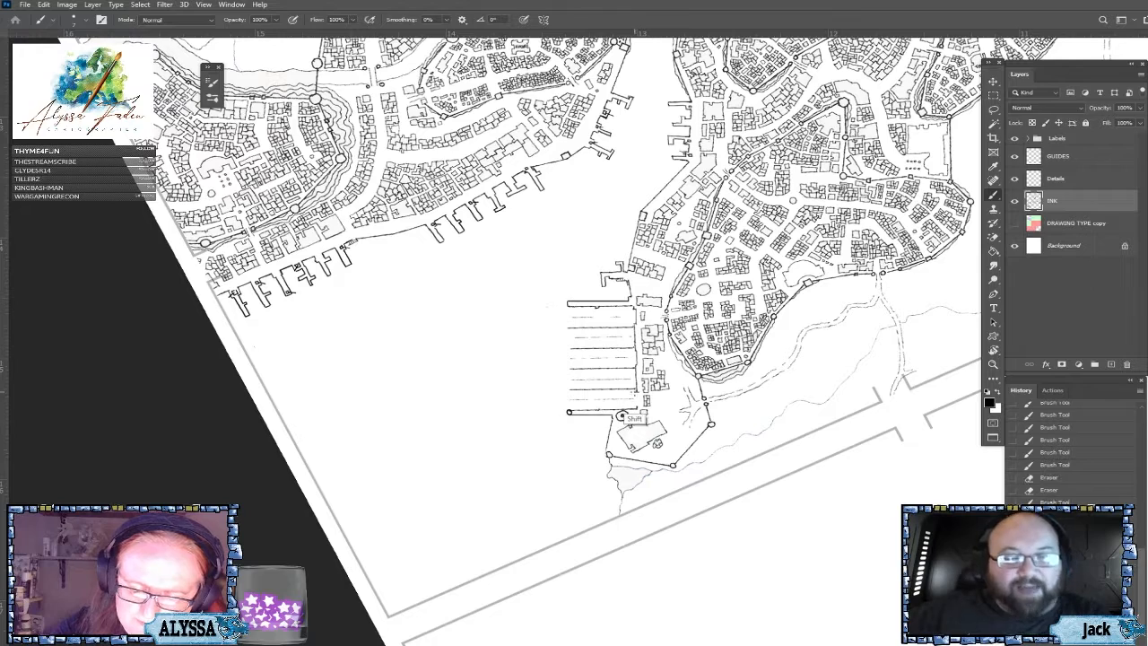
click(635, 405)
shift+click(636, 407)
shift+click(637, 405)
shift+click(640, 405)
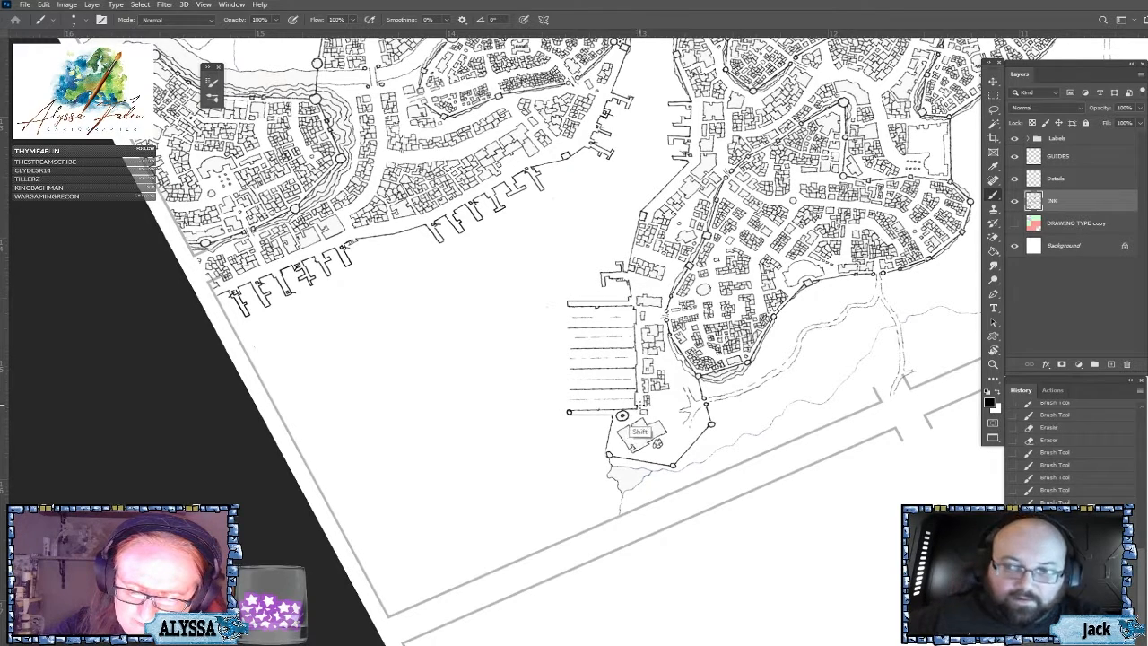
click(638, 405)
shift+click(637, 393)
click(637, 393)
click(638, 396)
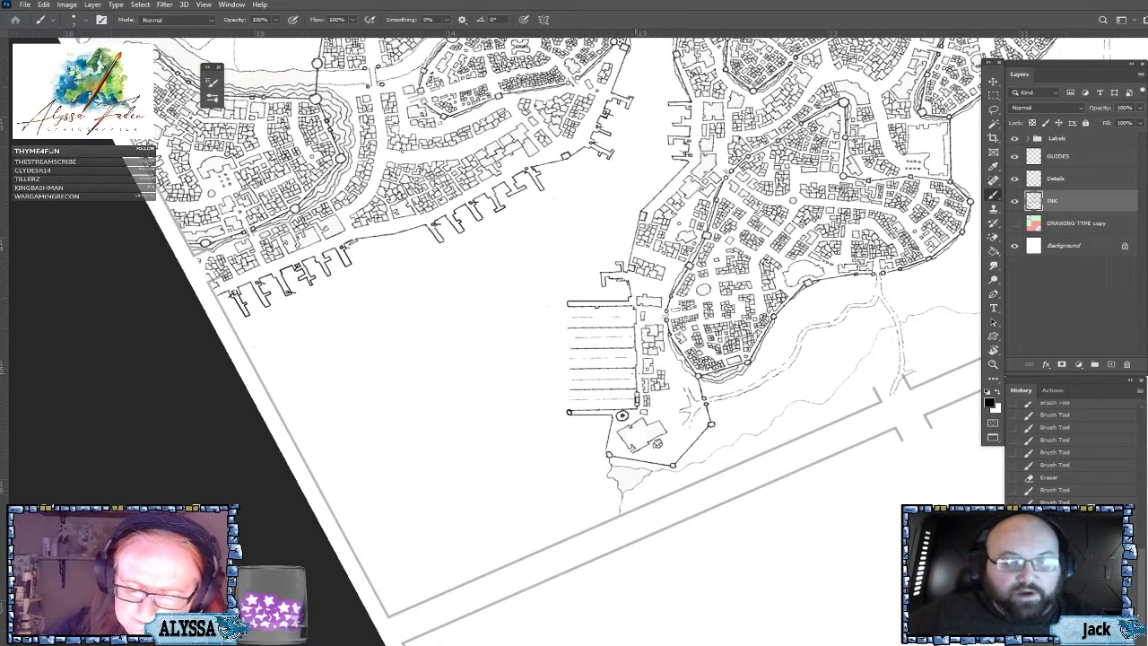
drag(636, 375, 636, 385)
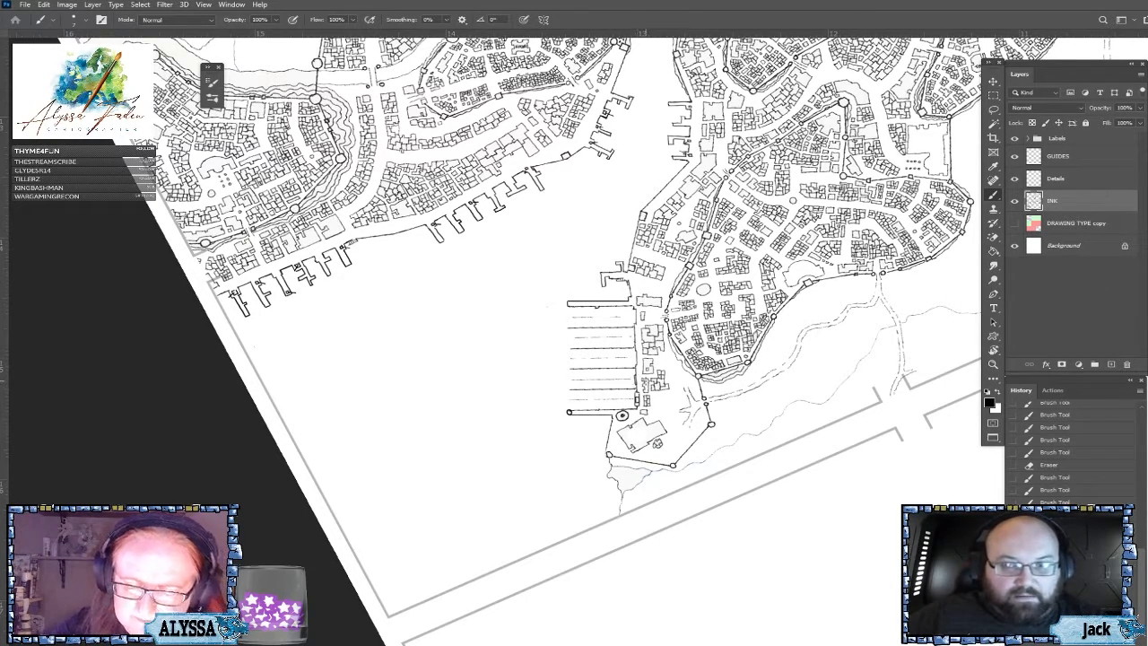
Ink round posts at the seaward ends of the dock's berth dividers and join them with a thin outer line.
click(568, 386)
click(568, 369)
click(568, 348)
click(568, 326)
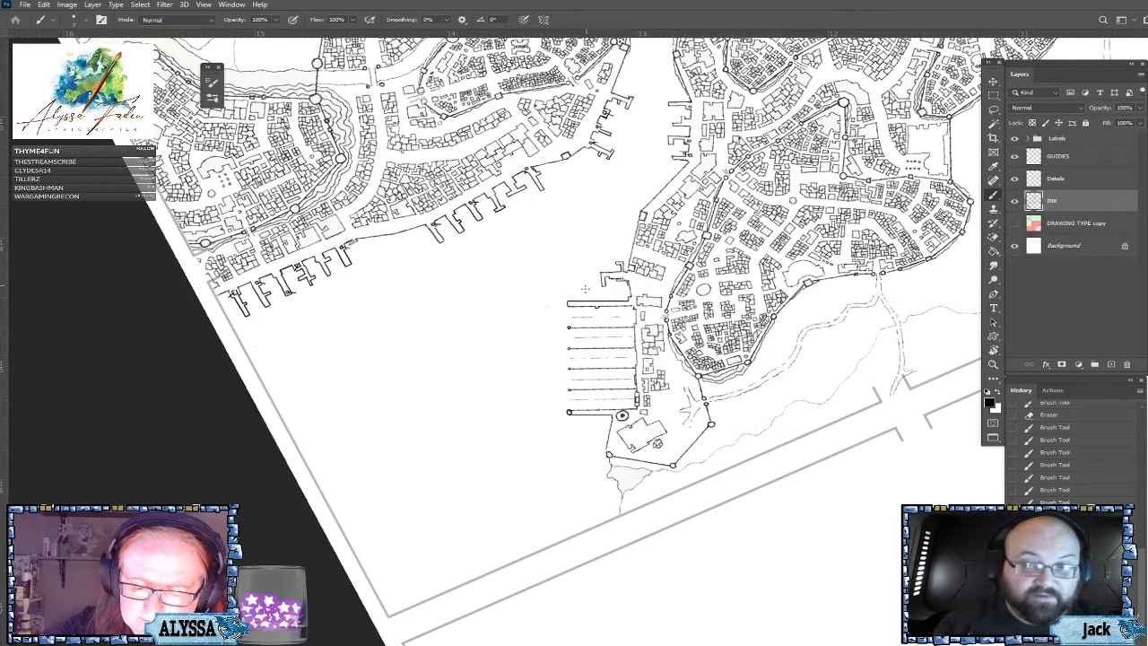
click(568, 307)
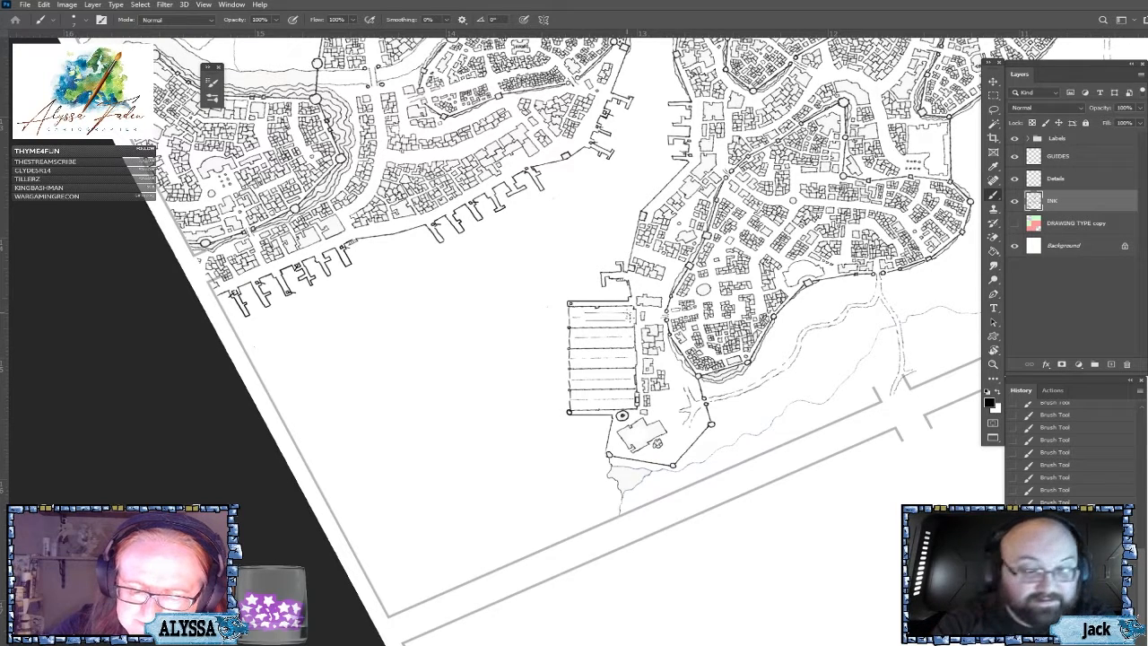
Ink two moored ships seen from above, with pointed bows and deck details, in separate berths of the large dock.
mouse_move(626, 313)
mouse_down()
mouse_move(578, 320)
mouse_move(592, 322)
mouse_up()
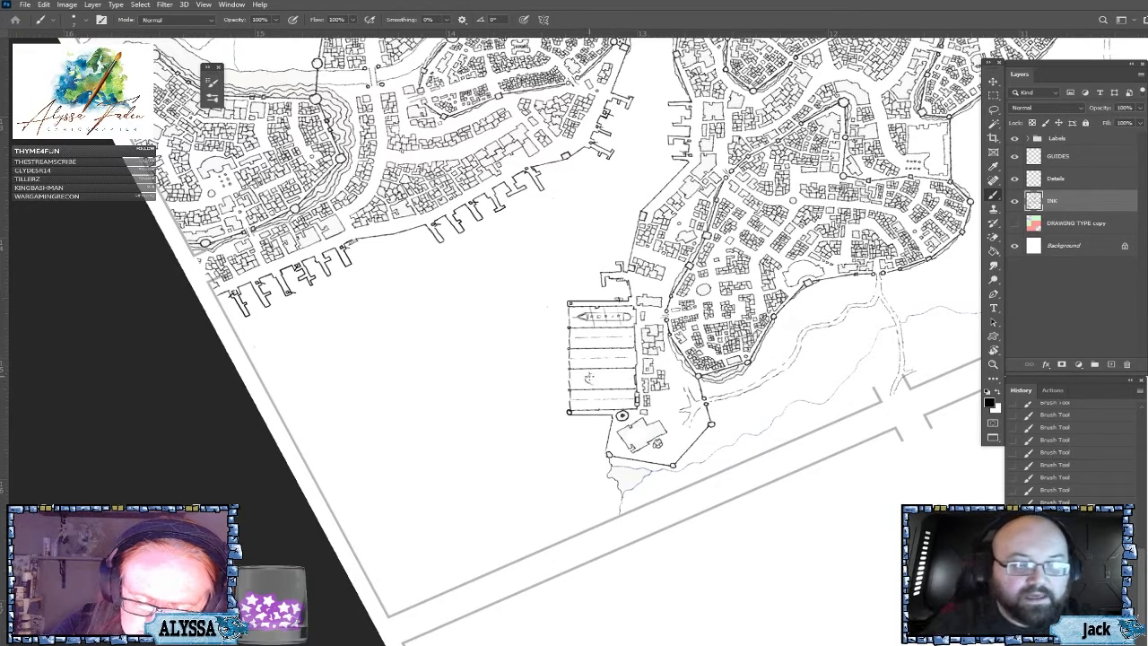
key(shift)
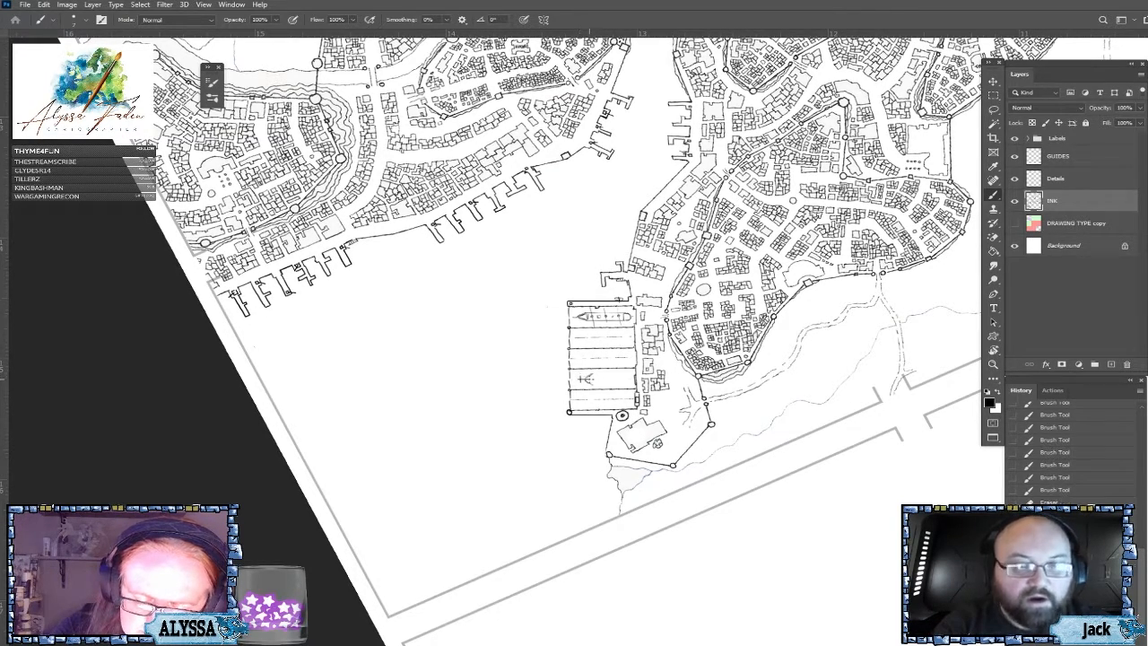
click(593, 374)
shift+click(623, 374)
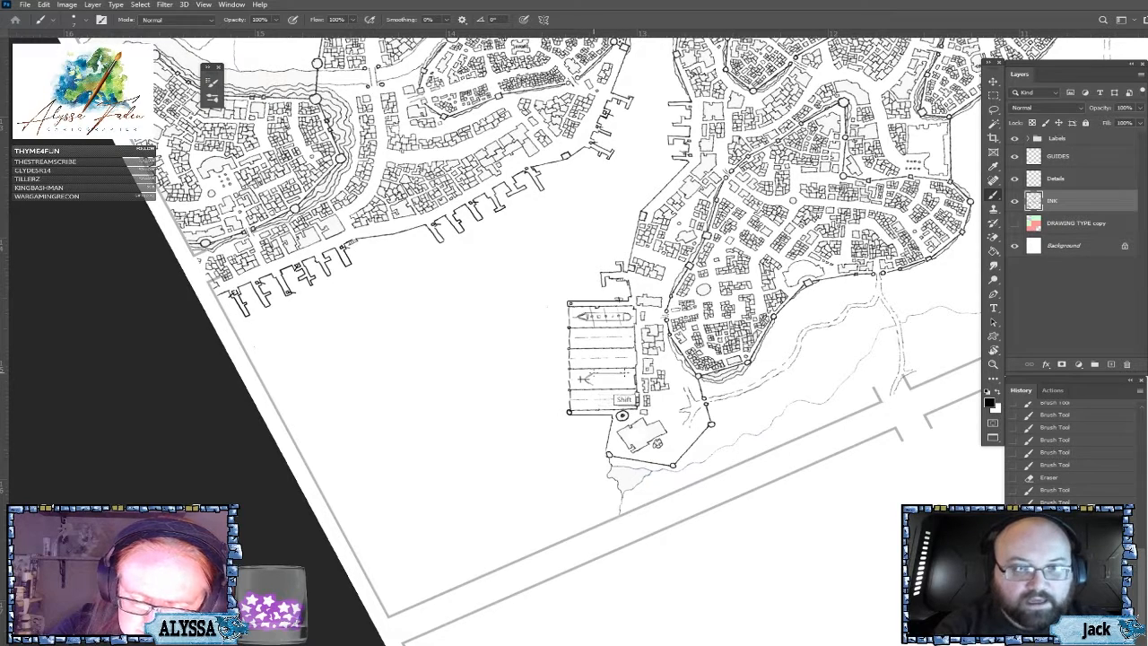
click(594, 384)
click(583, 379)
shift+click(630, 379)
click(583, 379)
shift+click(630, 379)
click(582, 379)
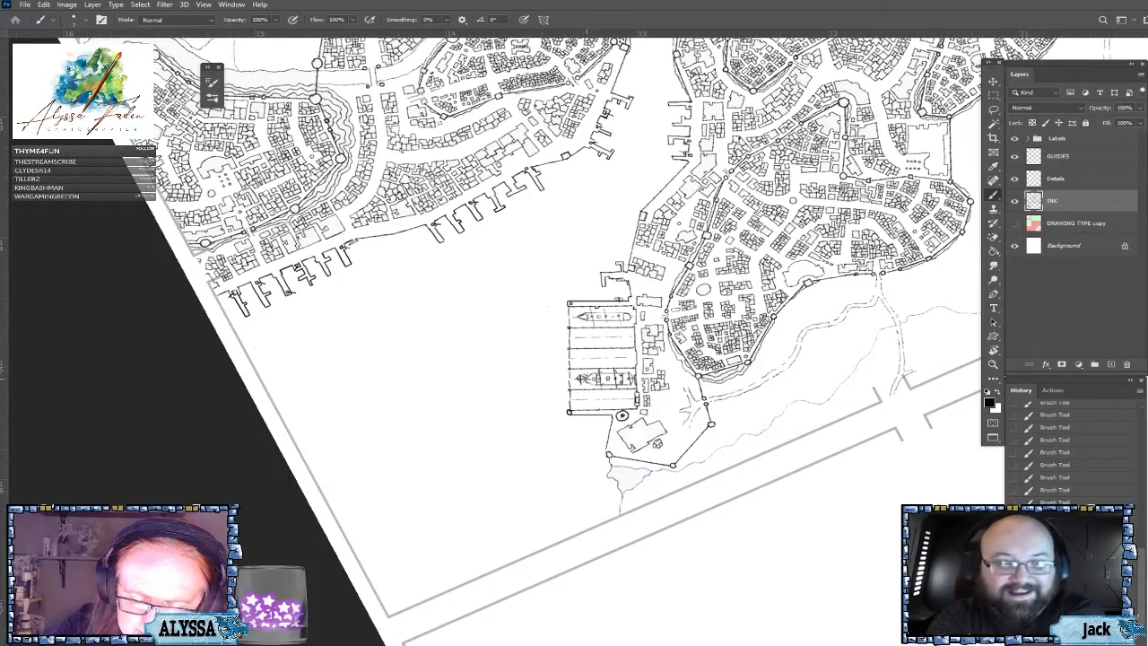
Examine the reworked dock and its ships in the context of the whole Metropolis panel and the neighbouring map panels.
scroll(605, 381, down, 3)
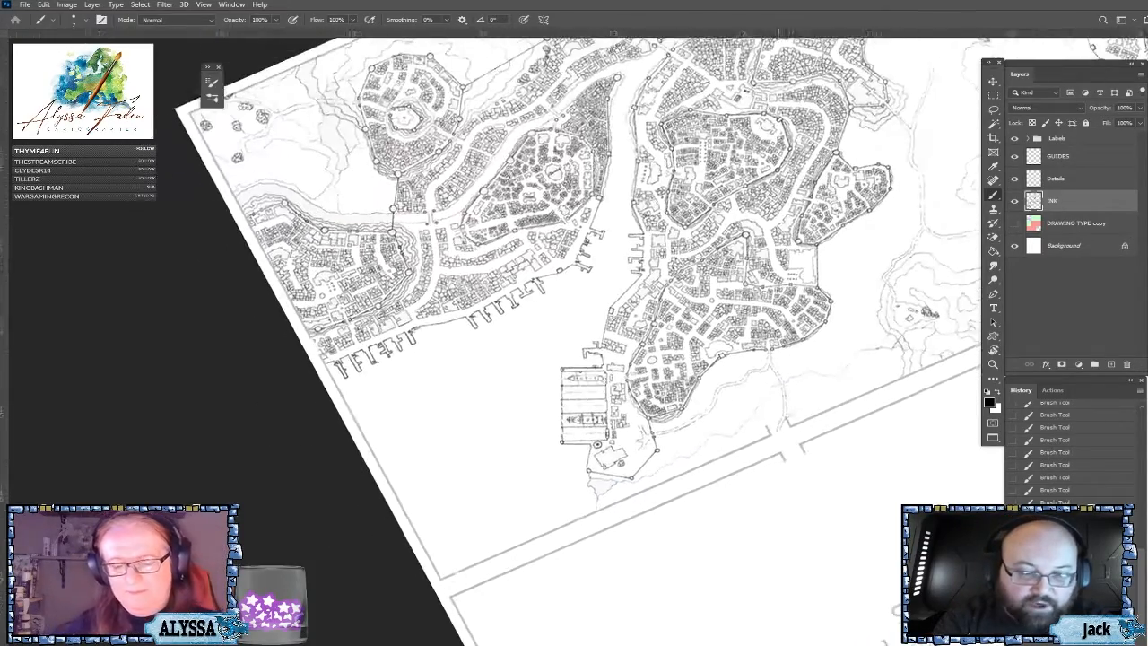
key(r)
mouse_move(695, 269)
mouse_down()
mouse_move(574, 215)
mouse_move(510, 233)
mouse_up()
scroll(605, 381, down, 1)
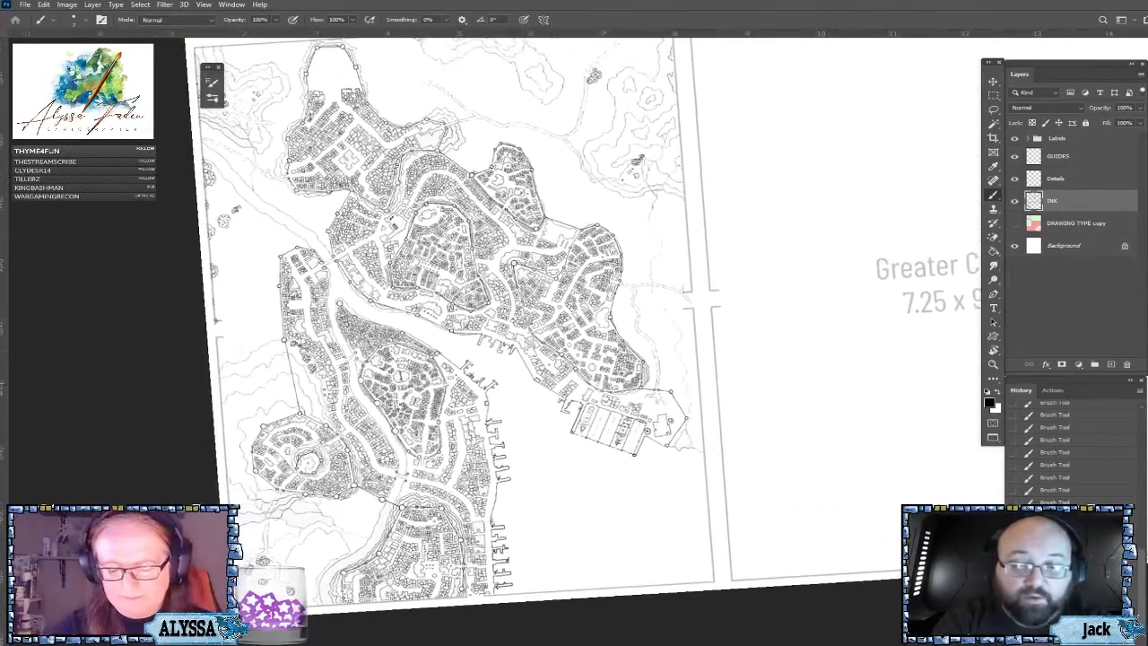
scroll(605, 381, down, 1)
mouse_move(681, 268)
mouse_down()
mouse_move(695, 297)
mouse_move(694, 388)
mouse_move(668, 429)
mouse_up()
drag(717, 269, 705, 257)
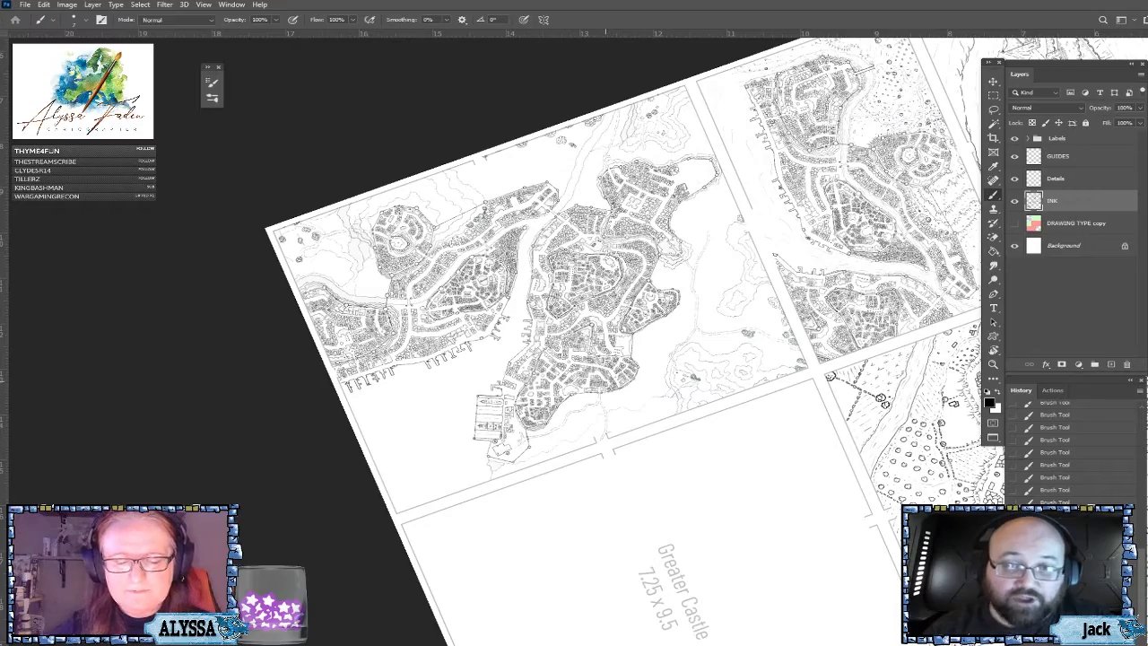
scroll(605, 381, up, 3)
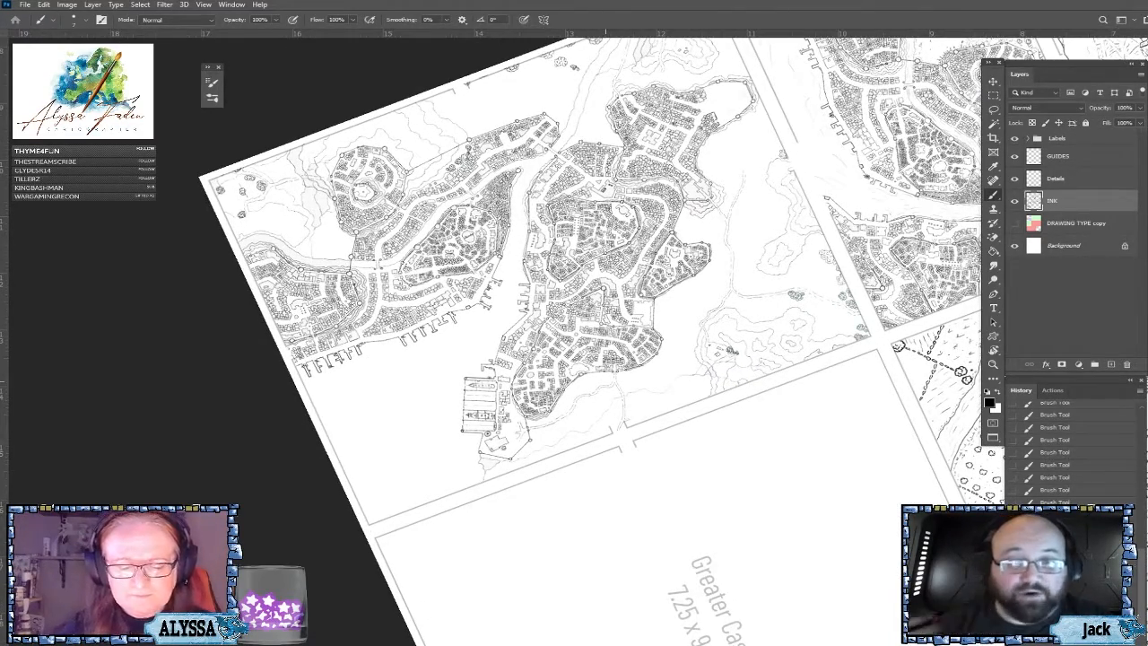
scroll(605, 381, down, 2)
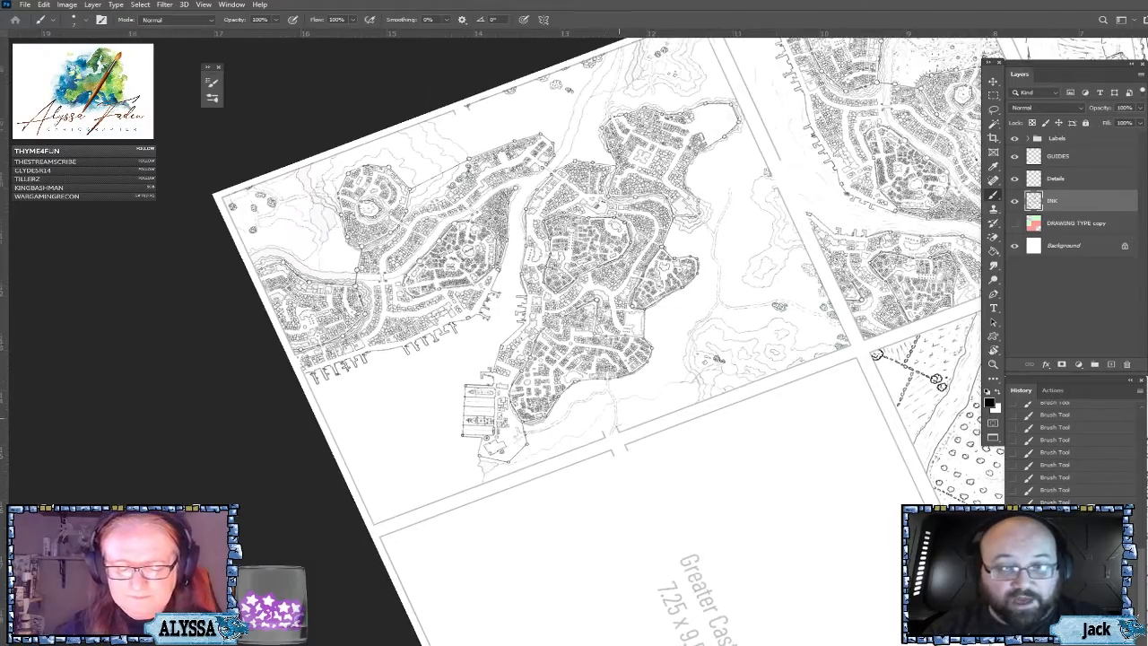
scroll(554, 491, up, 3)
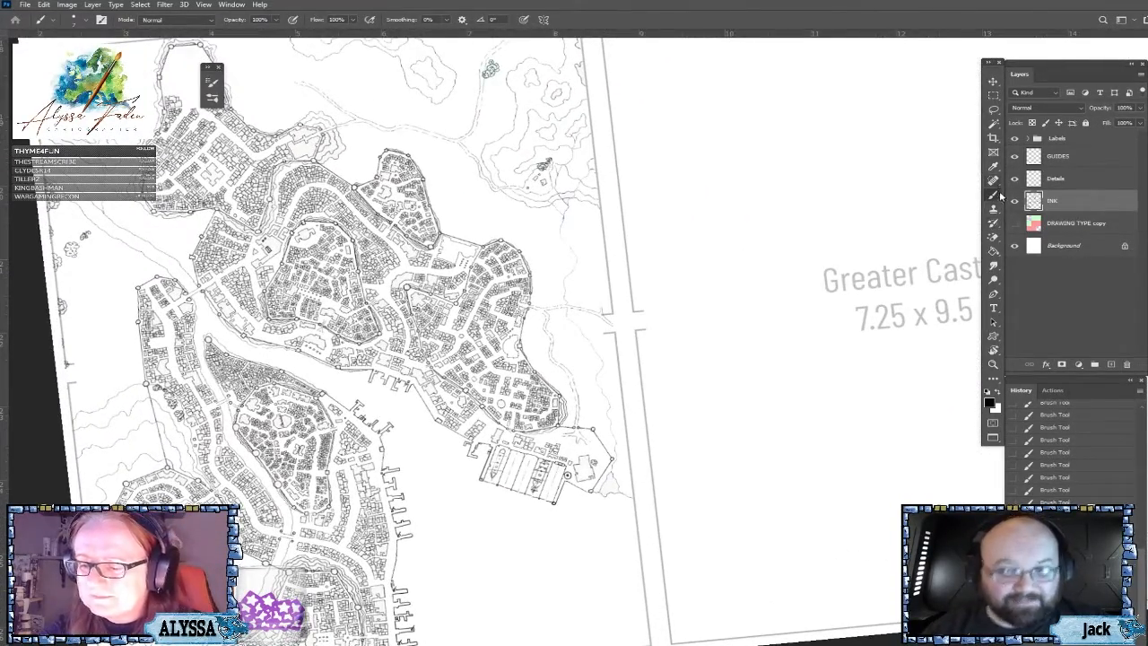
click(993, 237)
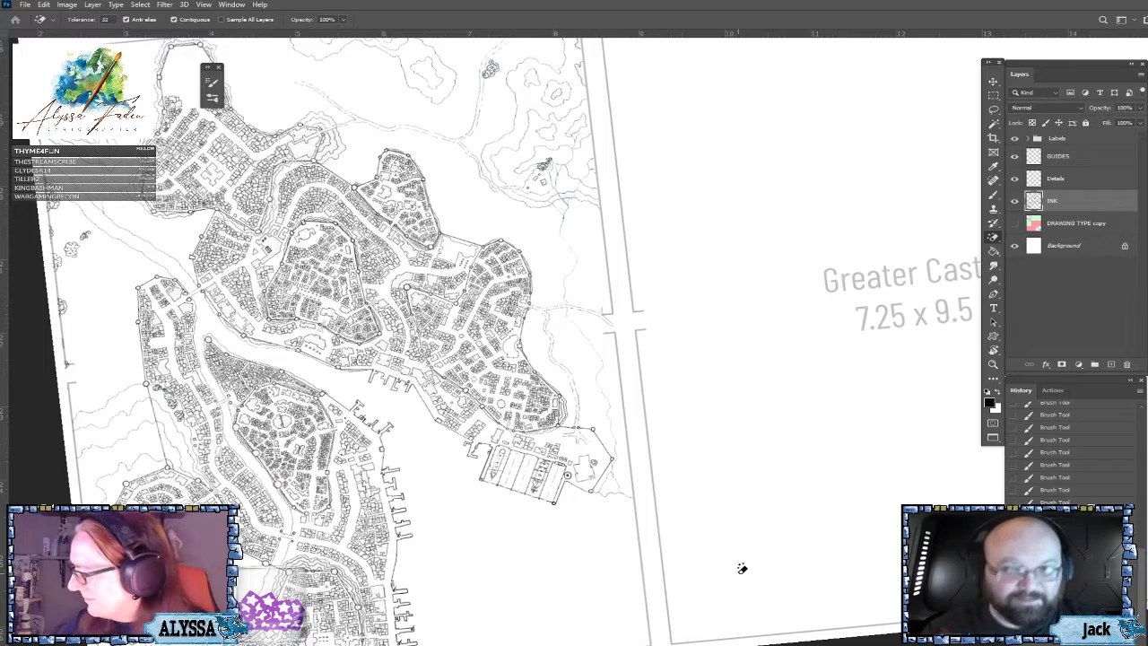
key(b)
scroll(737, 573, down, 2)
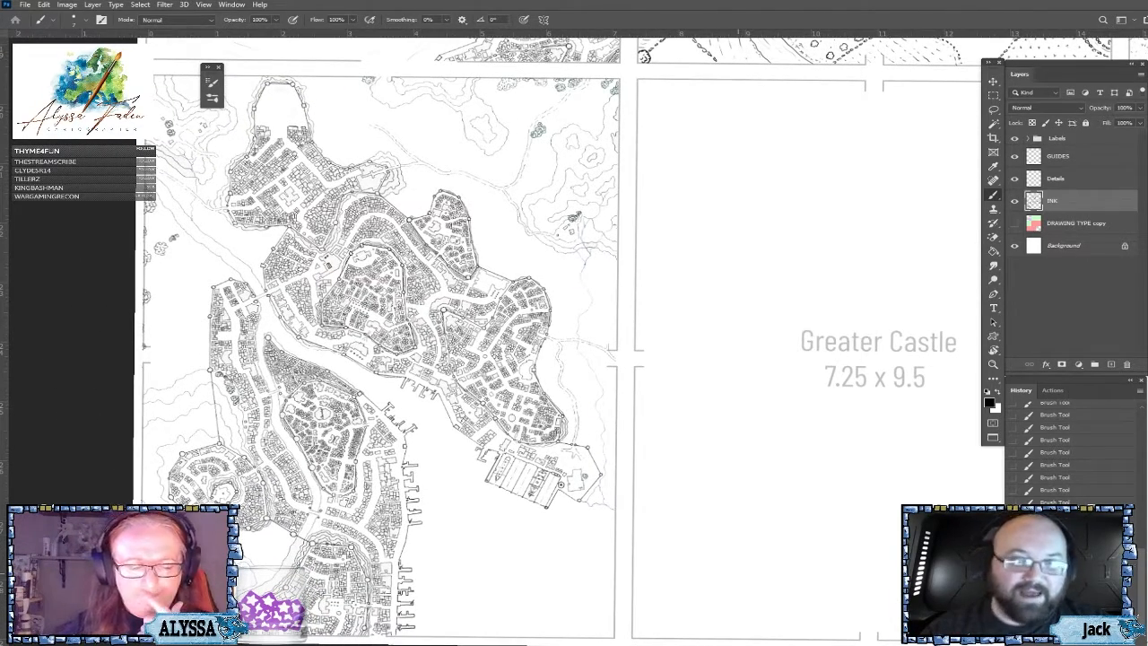
scroll(573, 341, up, 2)
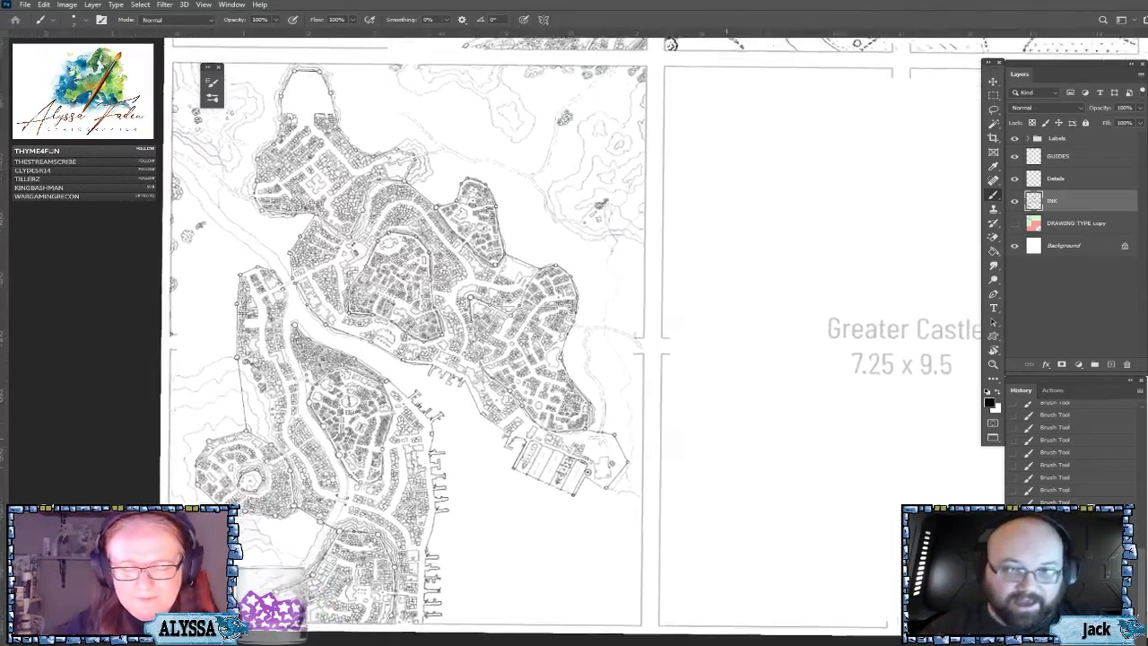
Ink clusters of round trees and small bushes along the western border of the Metropolis panel, beside the river.
scroll(573, 341, left, 3)
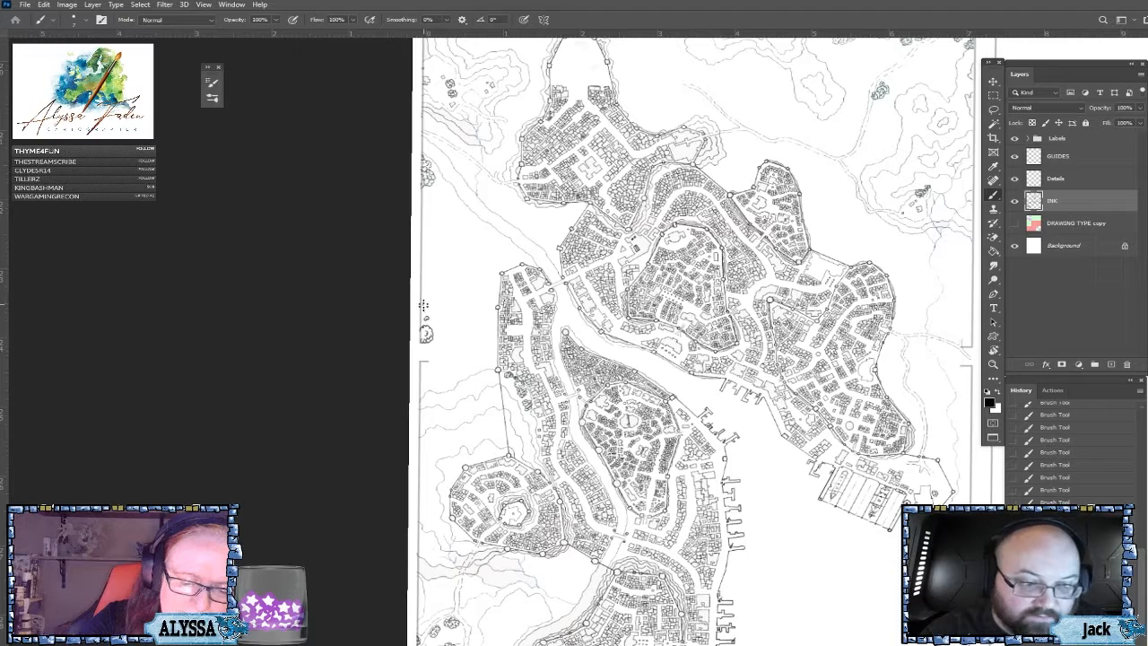
double_click(428, 299)
mouse_move(431, 293)
mouse_down()
mouse_move(423, 284)
mouse_move(428, 297)
mouse_move(439, 277)
mouse_move(427, 275)
mouse_move(427, 242)
mouse_up()
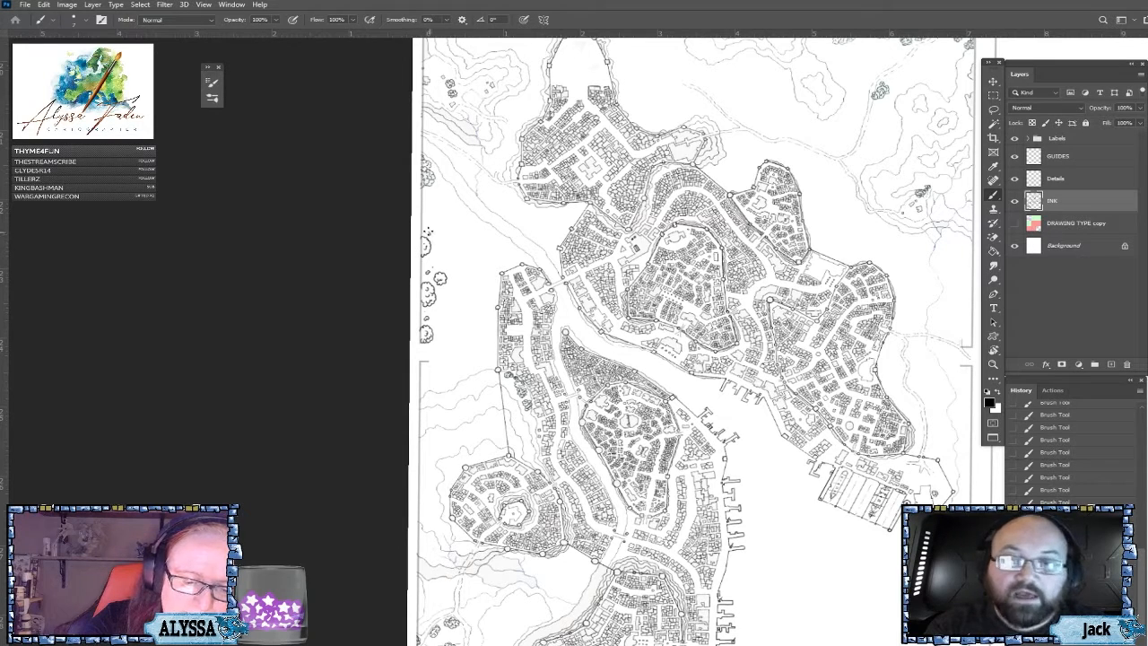
click(434, 231)
click(427, 226)
click(436, 231)
click(441, 233)
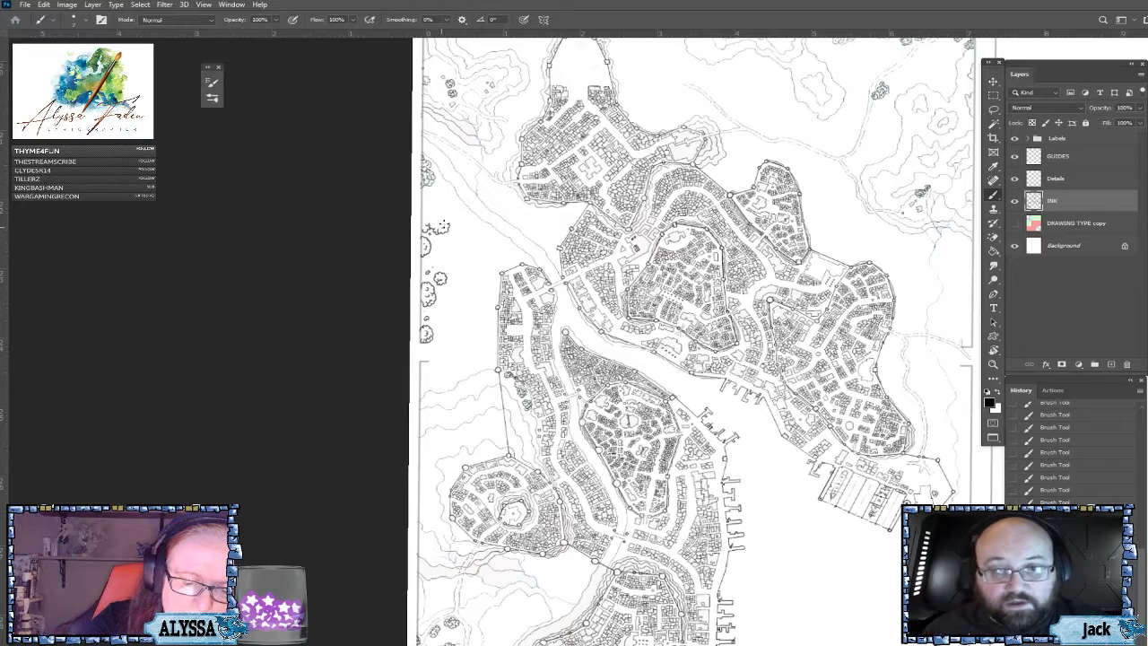
click(438, 219)
click(437, 209)
click(433, 210)
click(431, 208)
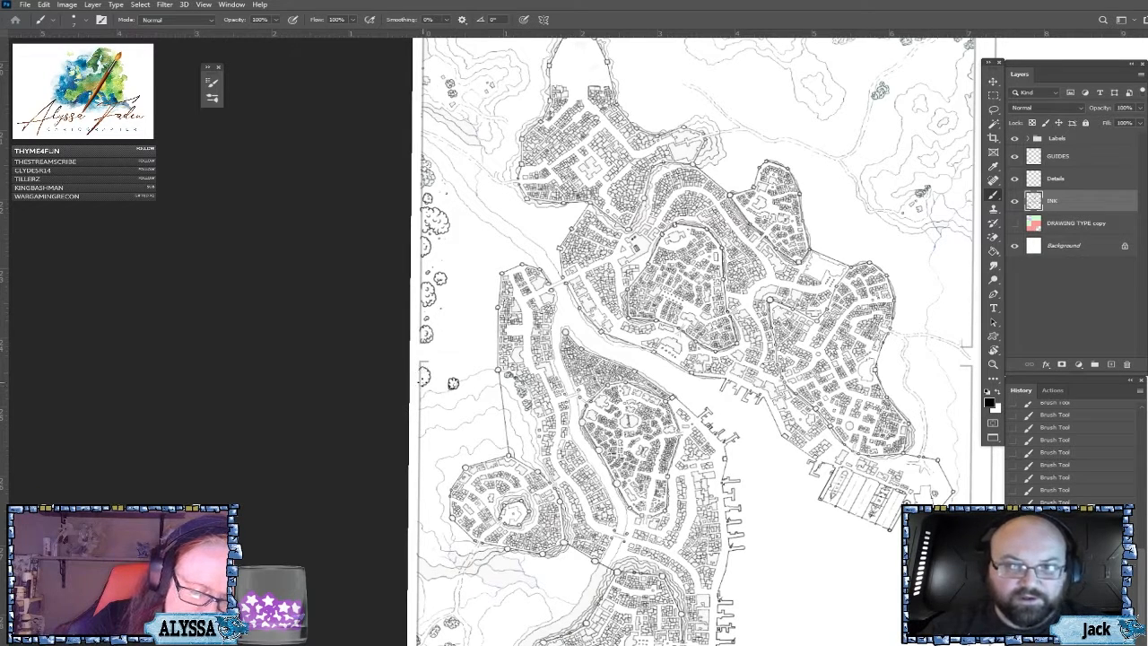
Ink scattered round trees and small bushes among the hill contours in the Metropolis panel's southwestern corner.
scroll(428, 367, down, 2)
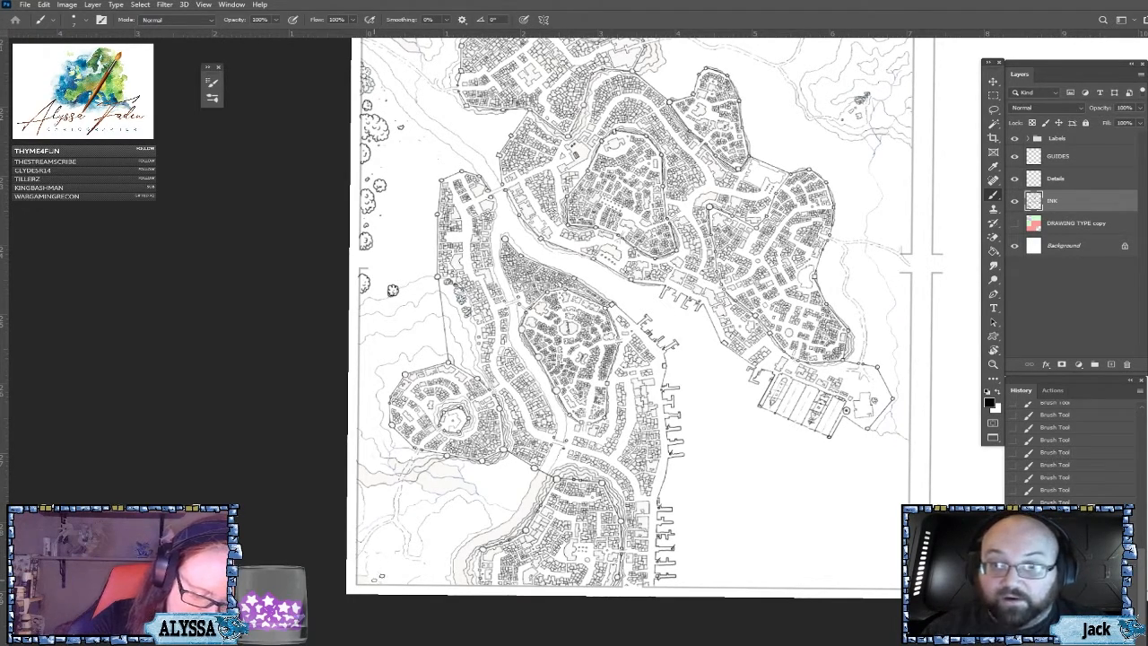
mouse_move(371, 573)
mouse_down()
mouse_move(385, 576)
mouse_move(372, 566)
mouse_move(371, 581)
mouse_move(384, 577)
mouse_move(390, 548)
mouse_up()
click(386, 509)
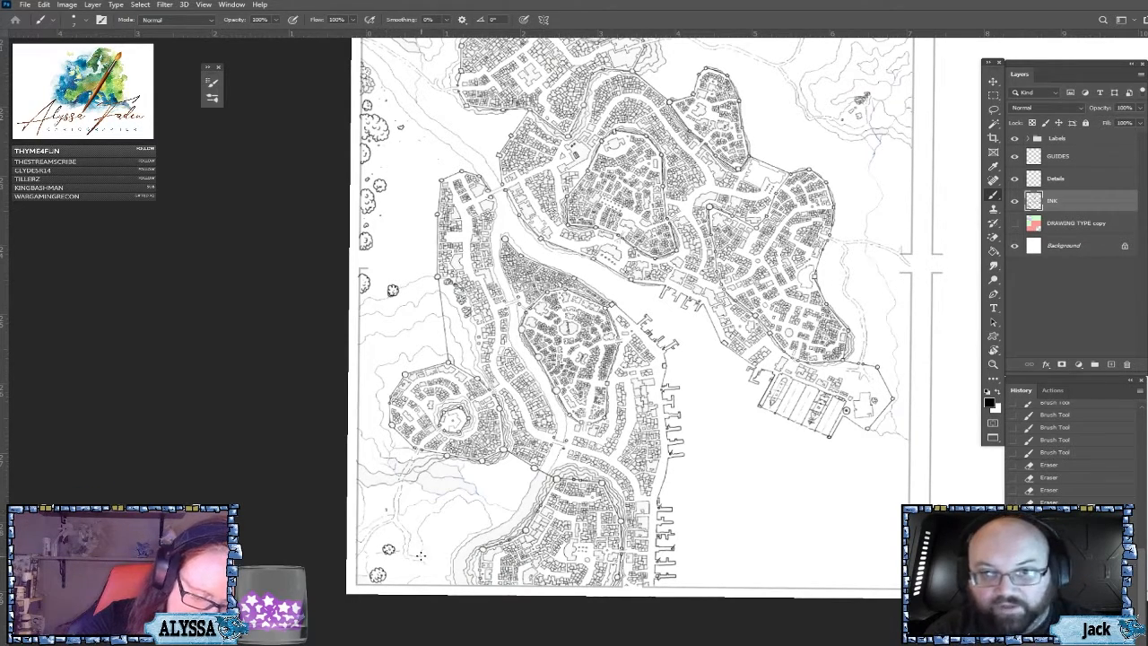
click(422, 555)
click(422, 554)
click(422, 555)
drag(420, 572, 420, 569)
click(421, 569)
click(356, 547)
click(372, 509)
click(371, 509)
click(388, 509)
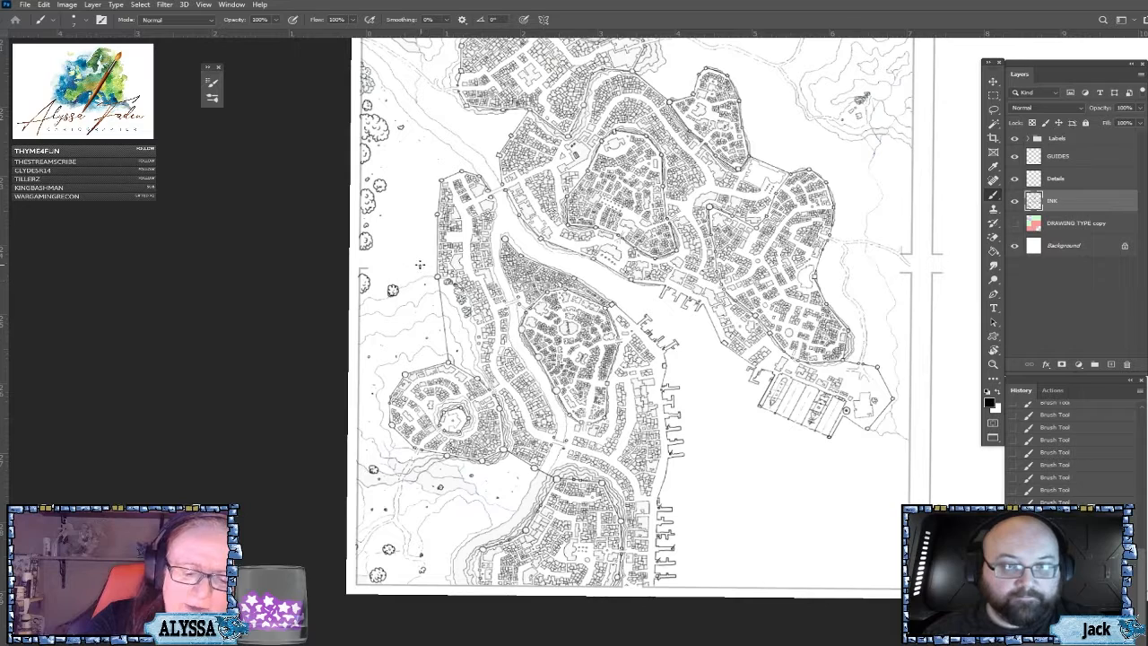
Ink scattered trees and small bushes among the hill contours in the northeastern part of the Metropolis panel.
scroll(420, 264, down, 3)
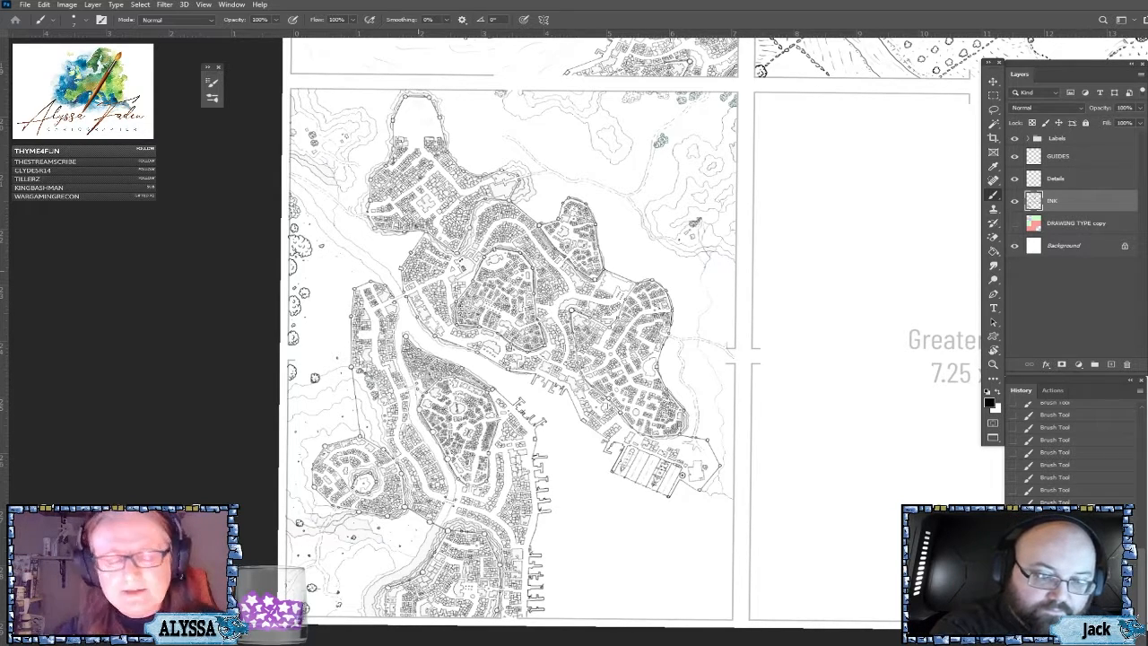
scroll(418, 271, down, 1)
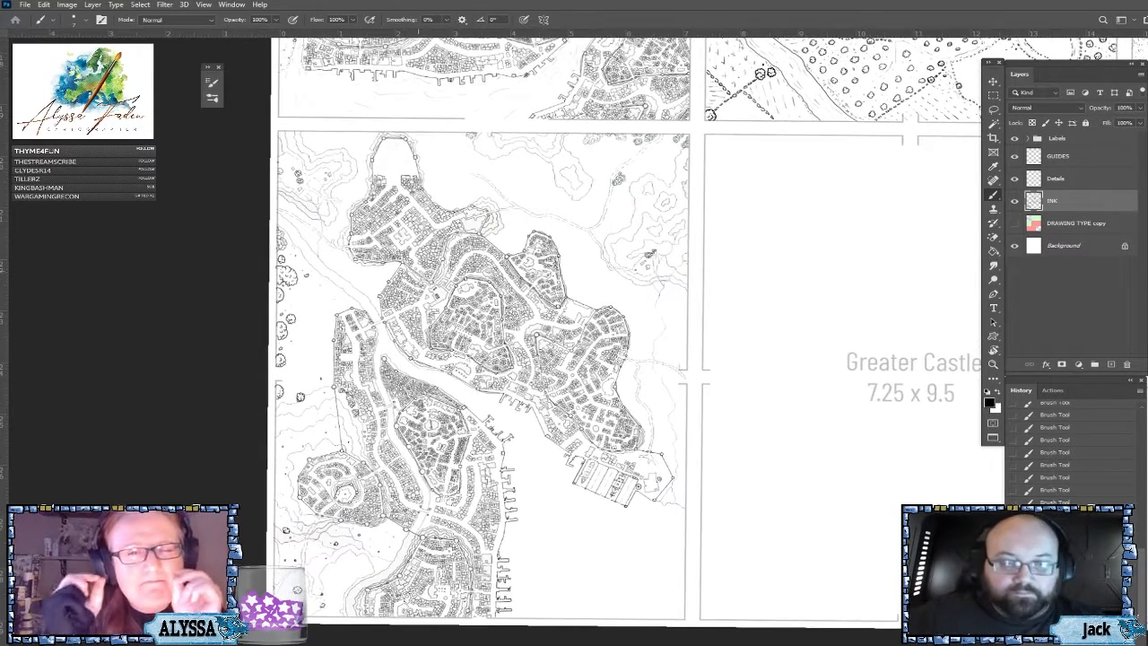
scroll(457, 526, up, 1)
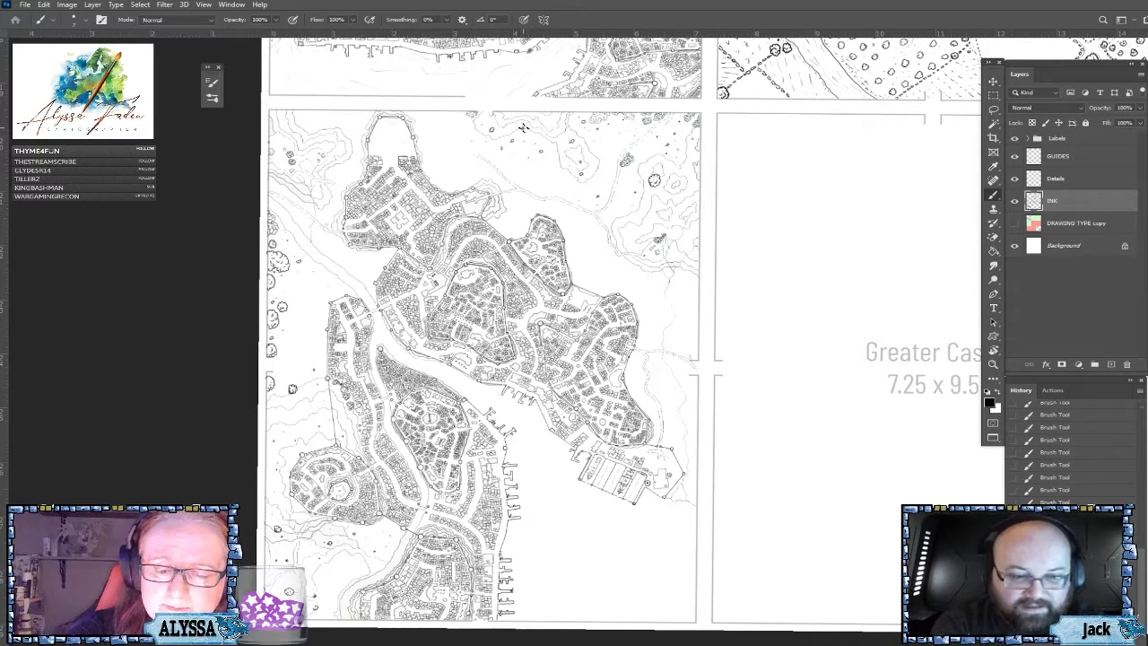
drag(520, 139, 521, 138)
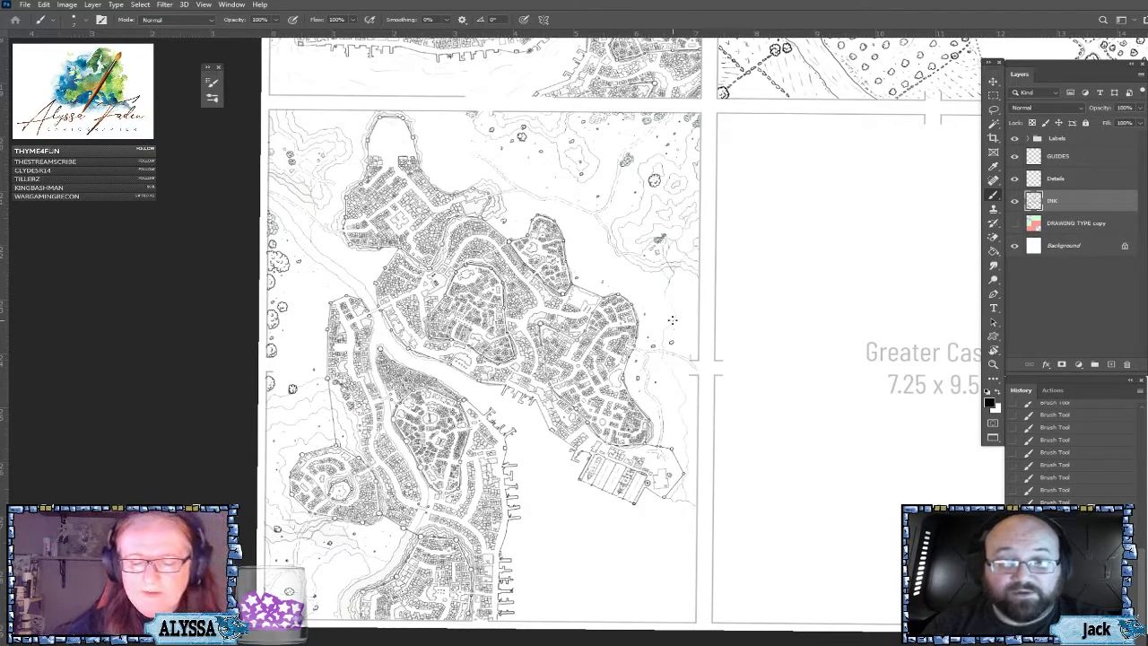
Ink thin, broken flow lines across the open harbour water and along the river of the Metropolis panel.
scroll(672, 320, down, 2)
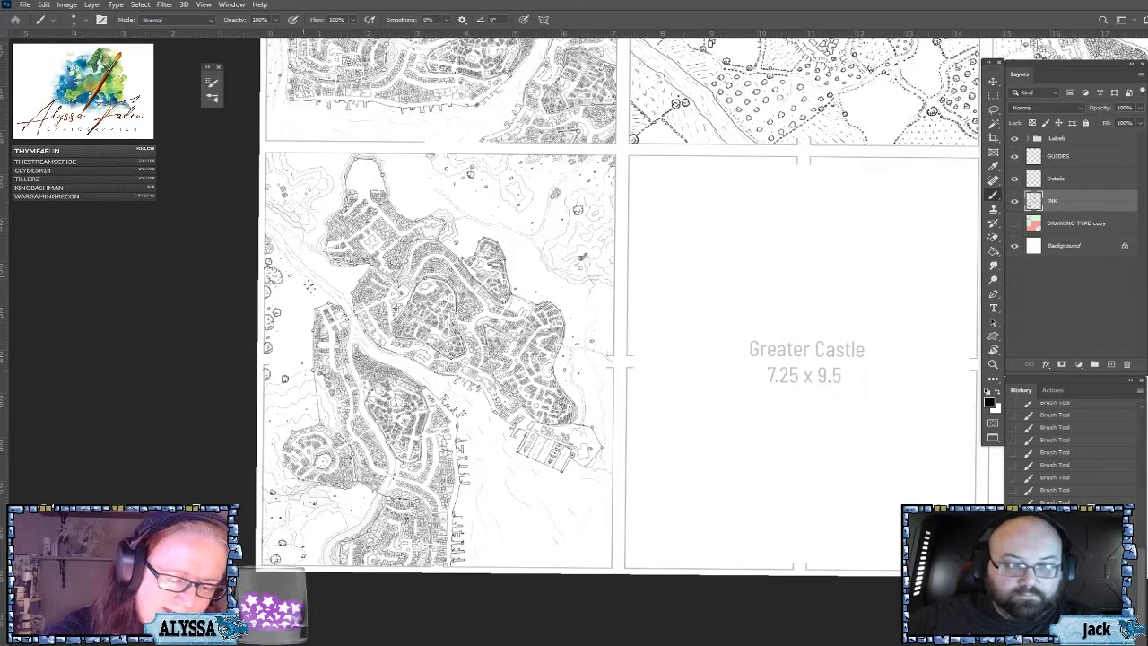
scroll(455, 462, down, 1)
scroll(628, 370, up, 1)
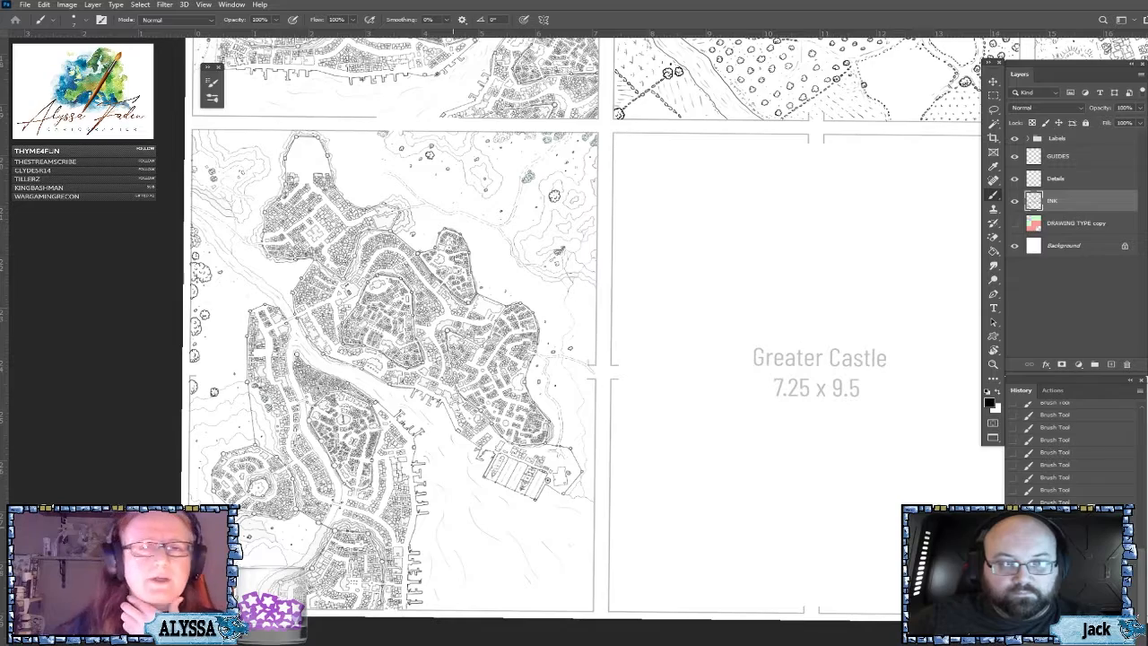
Review the whole map sheet, comparing the inked Metropolis panel with the other drawn panels and the empty Greater Castle panel.
scroll(453, 331, down, 2)
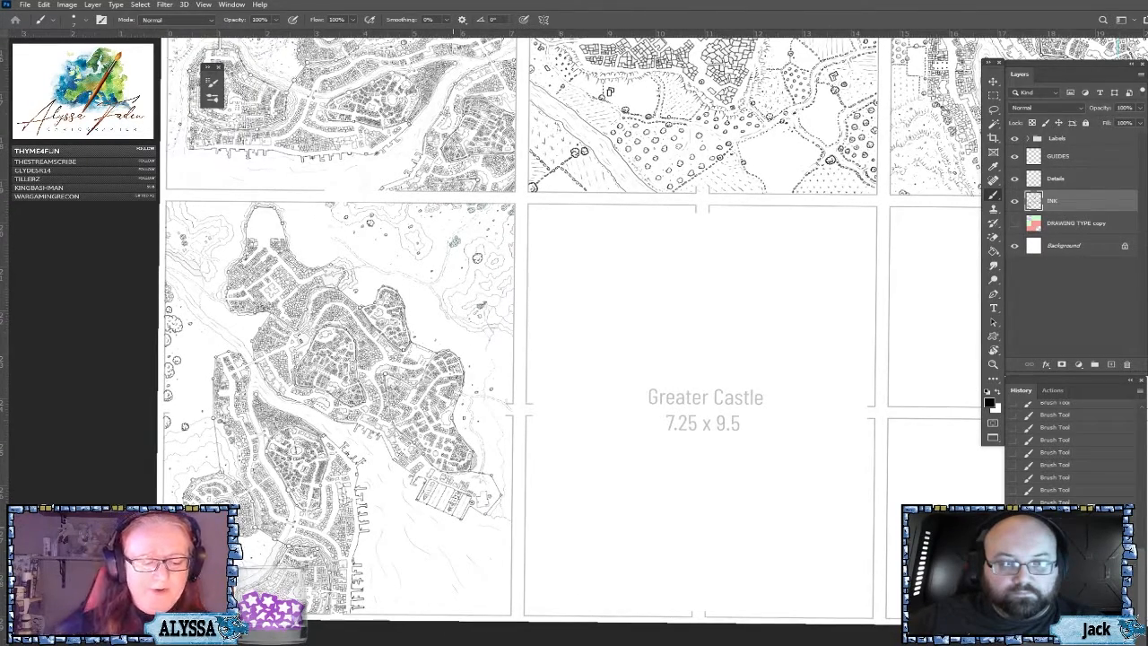
scroll(453, 332, down, 1)
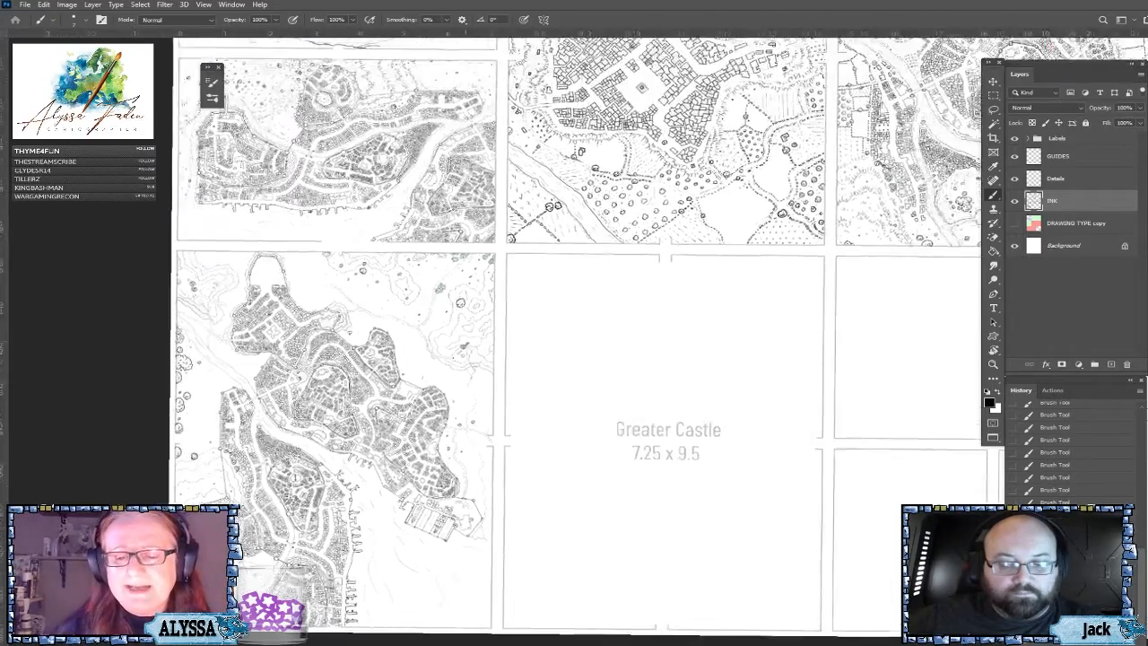
scroll(453, 332, down, 1)
scroll(453, 332, up, 1)
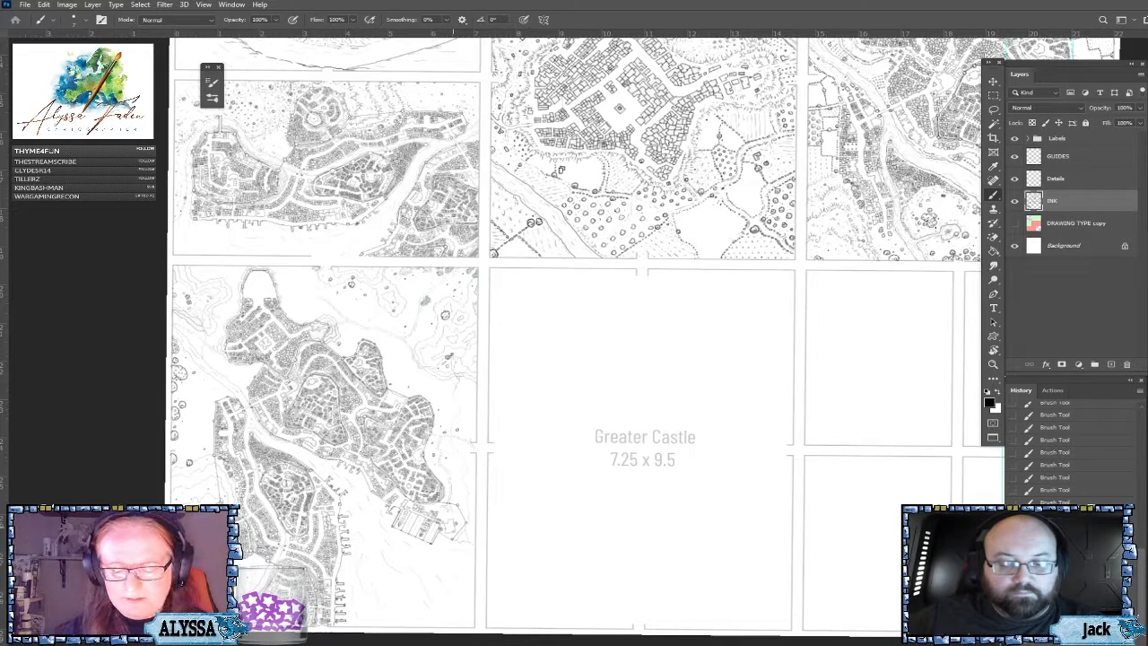
scroll(452, 332, down, 2)
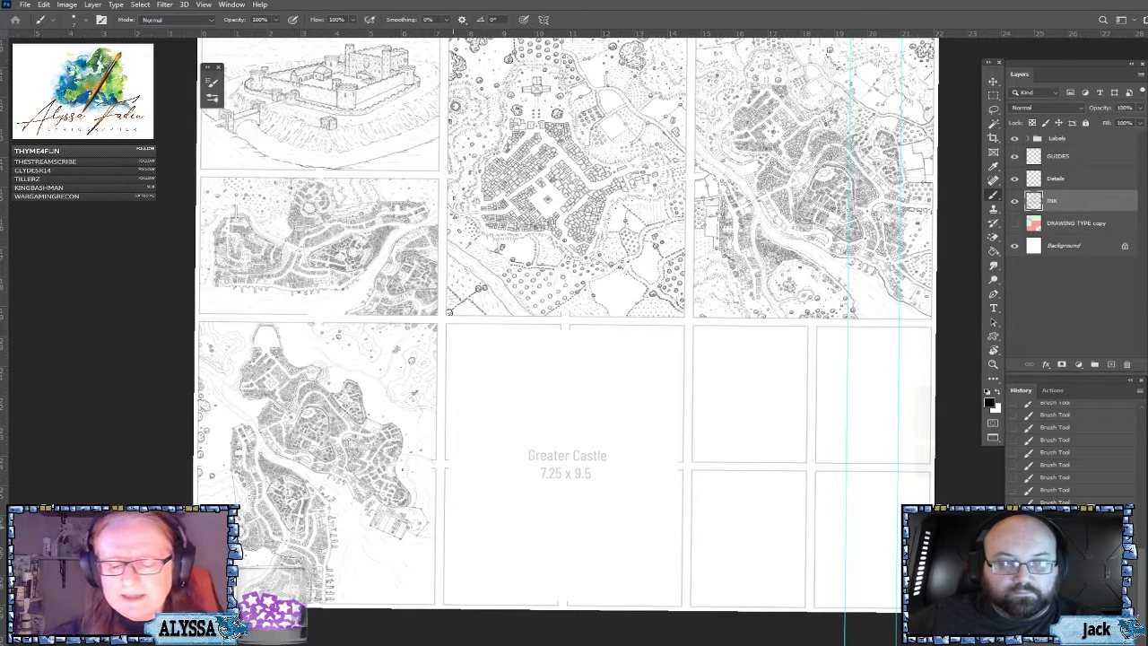
scroll(529, 515, down, 1)
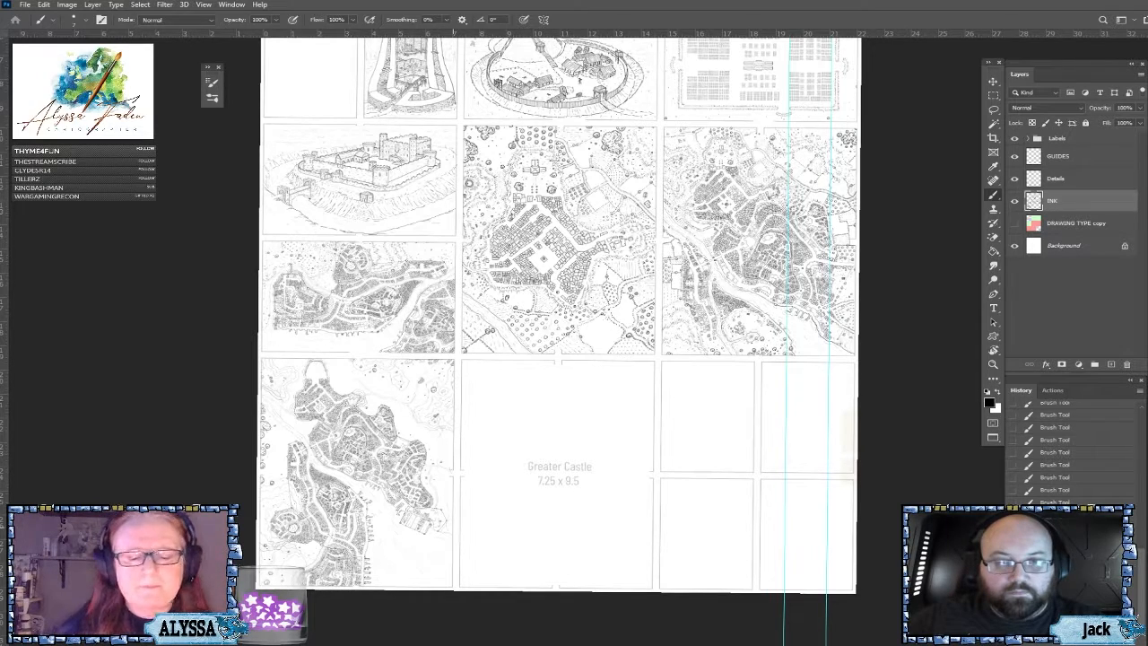
scroll(558, 341, down, 2)
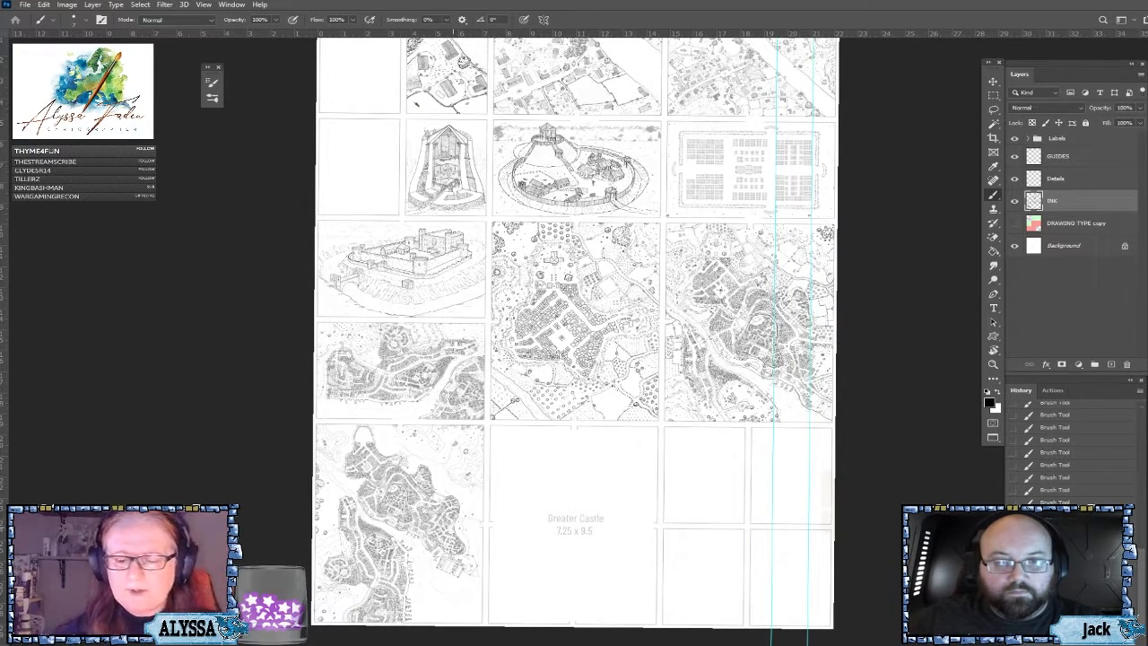
scroll(574, 341, up, 2)
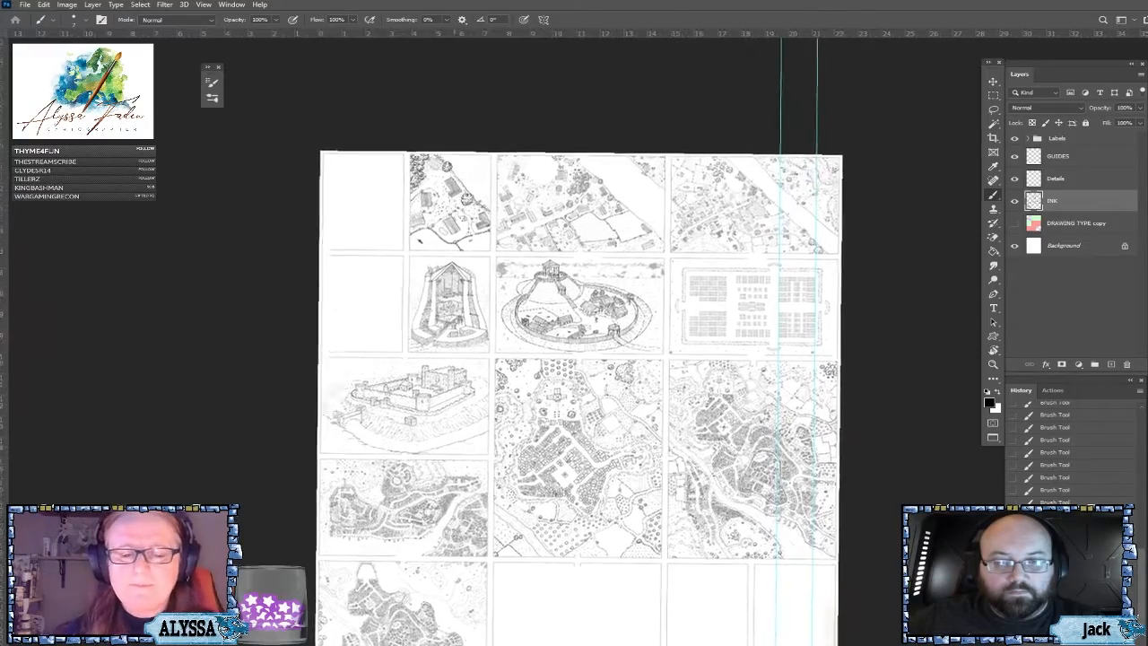
scroll(573, 340, up, 2)
scroll(573, 340, down, 1)
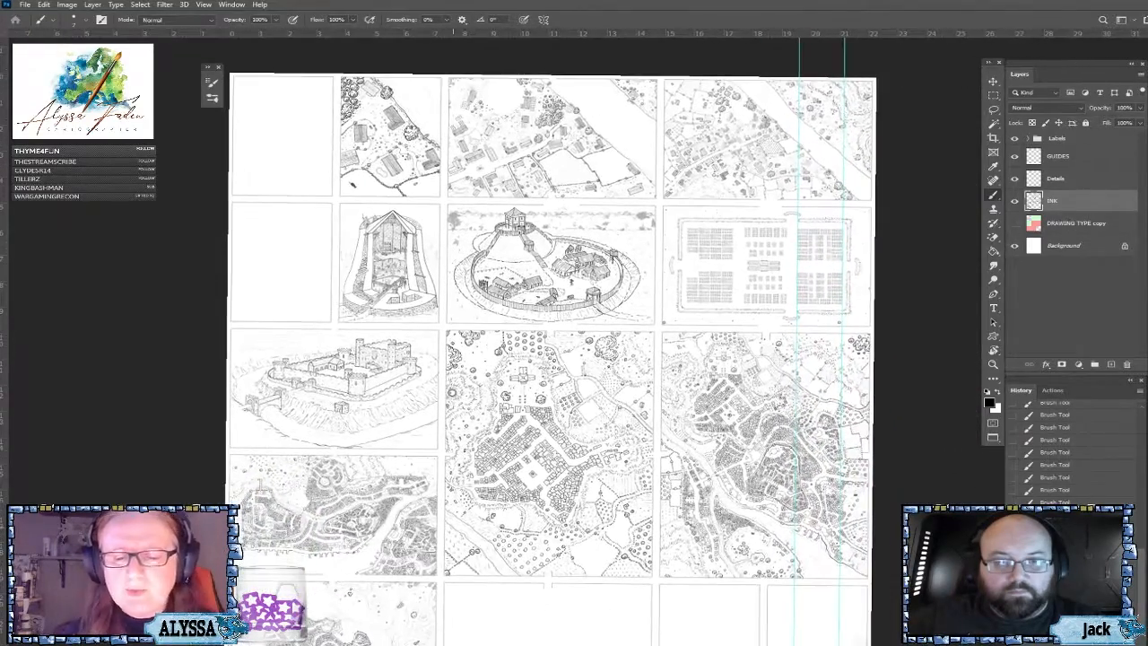
scroll(574, 340, down, 3)
scroll(573, 341, down, 3)
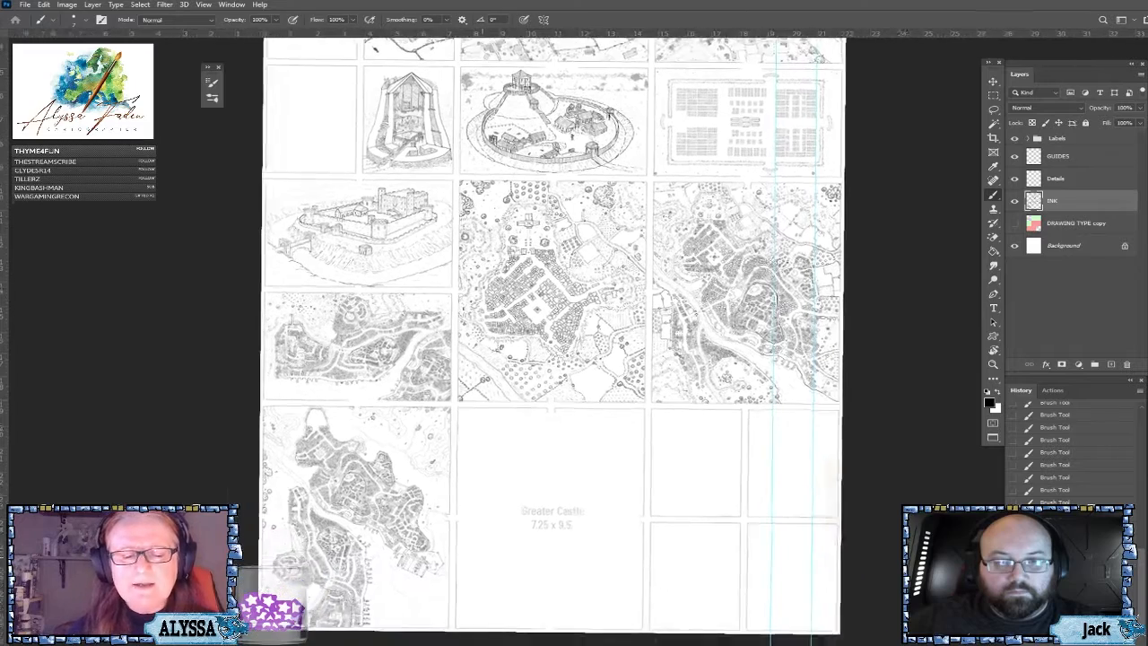
scroll(555, 341, up, 1)
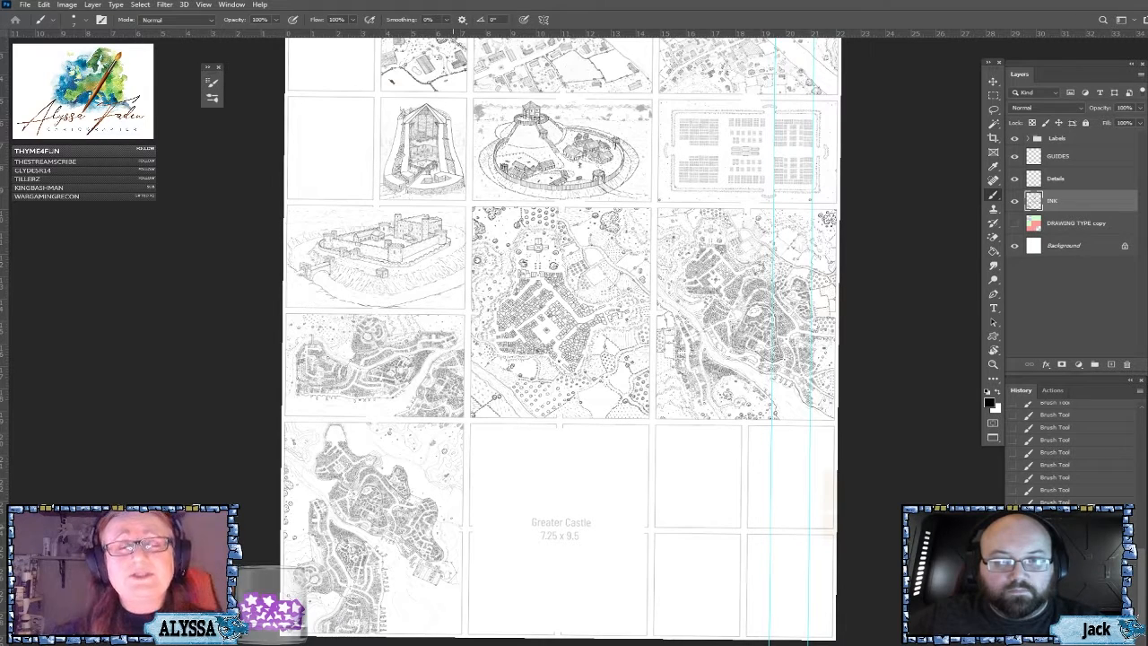
scroll(523, 454, down, 2)
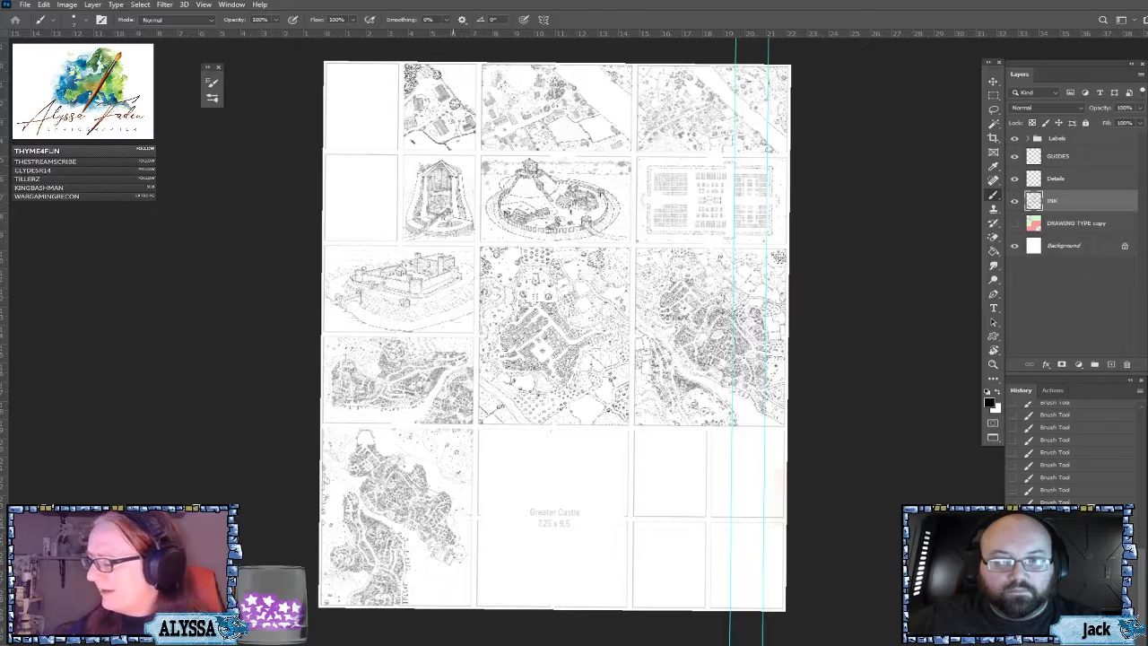
scroll(353, 525, up, 2)
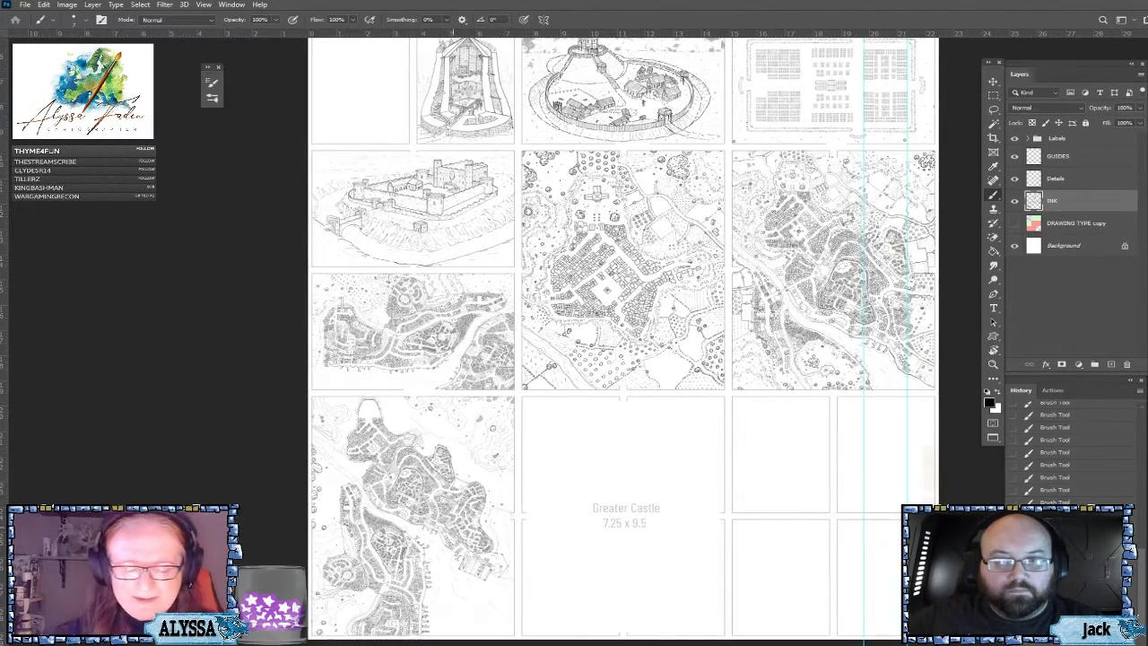
scroll(377, 538, up, 3)
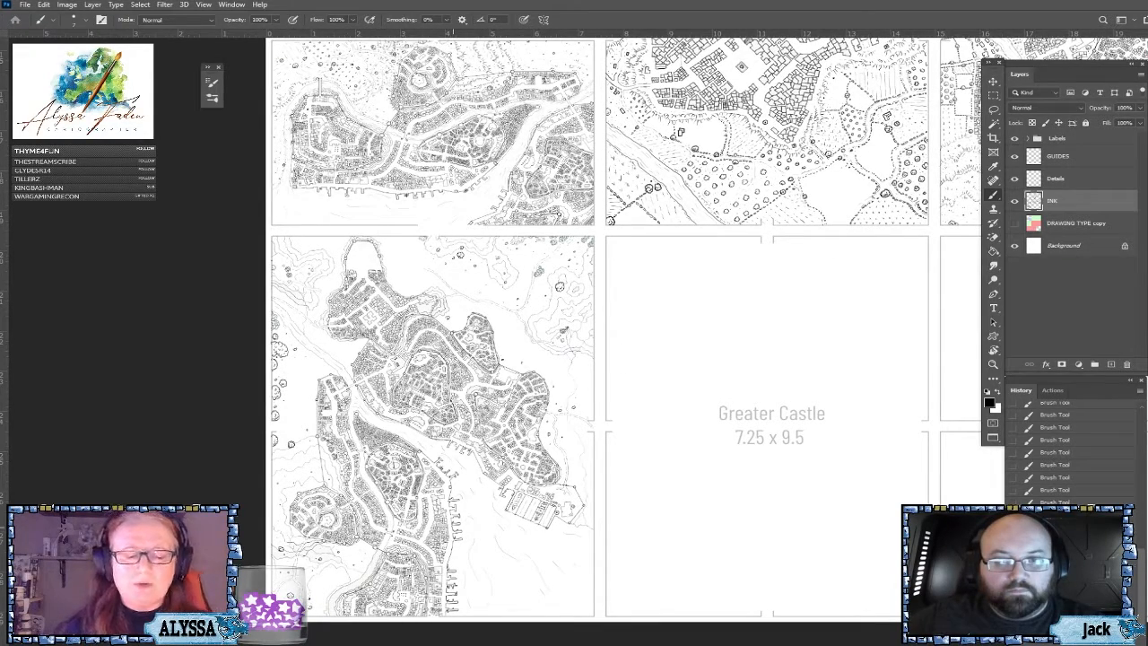
scroll(573, 340, down, 2)
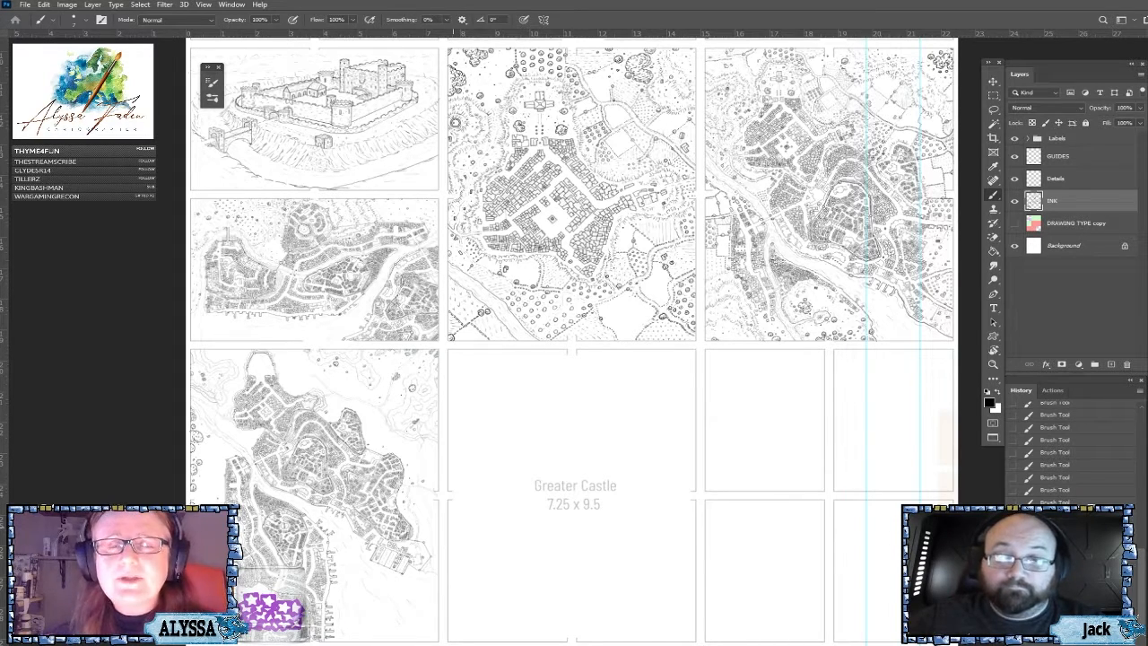
Switch to the already open document Patreon ThankYou Slide.psd.
click(232, 5)
click(278, 454)
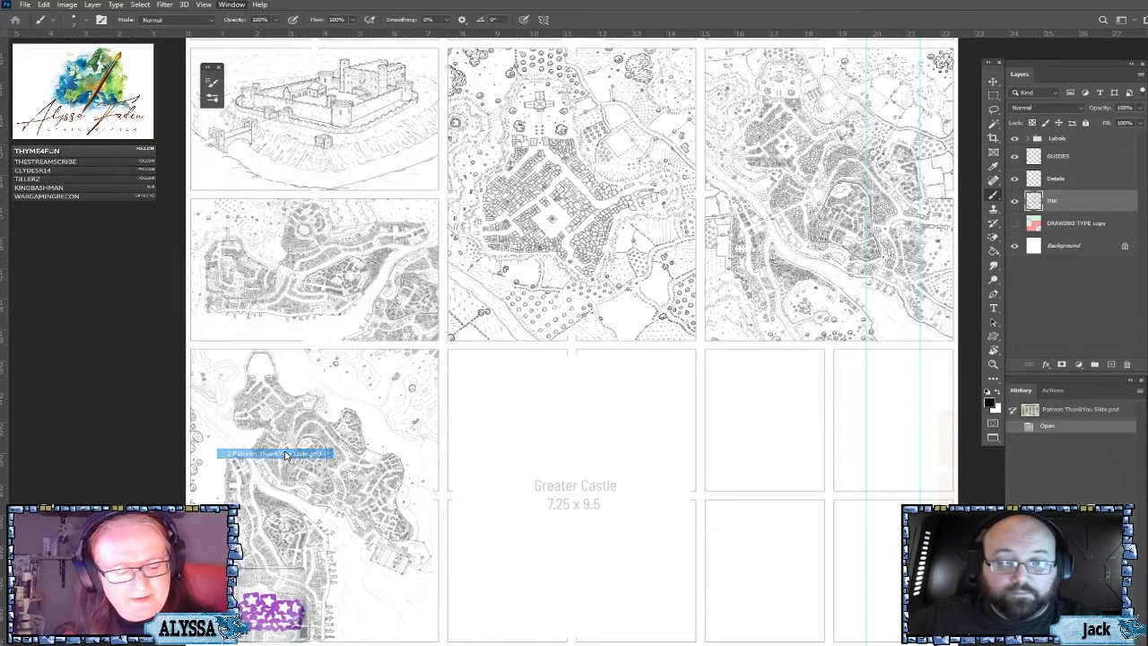